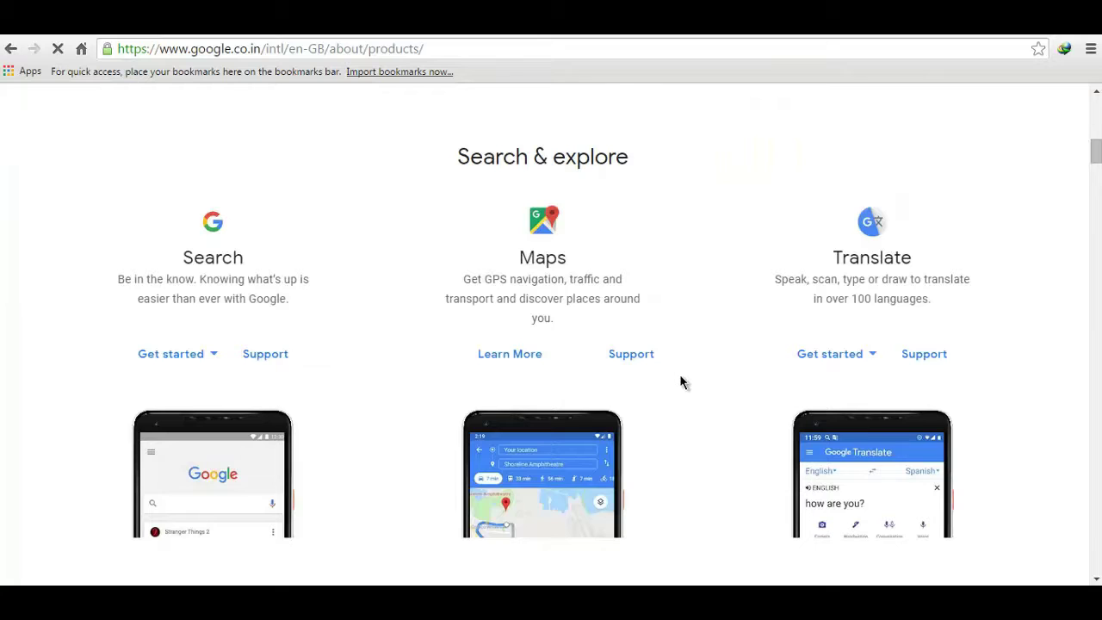
Look through the product categories on the Google products page, from Search & explore to the Google My Business entry
scroll(680, 377, "down", 4)
scroll(674, 368, "down", 5)
scroll(675, 368, "down", 10)
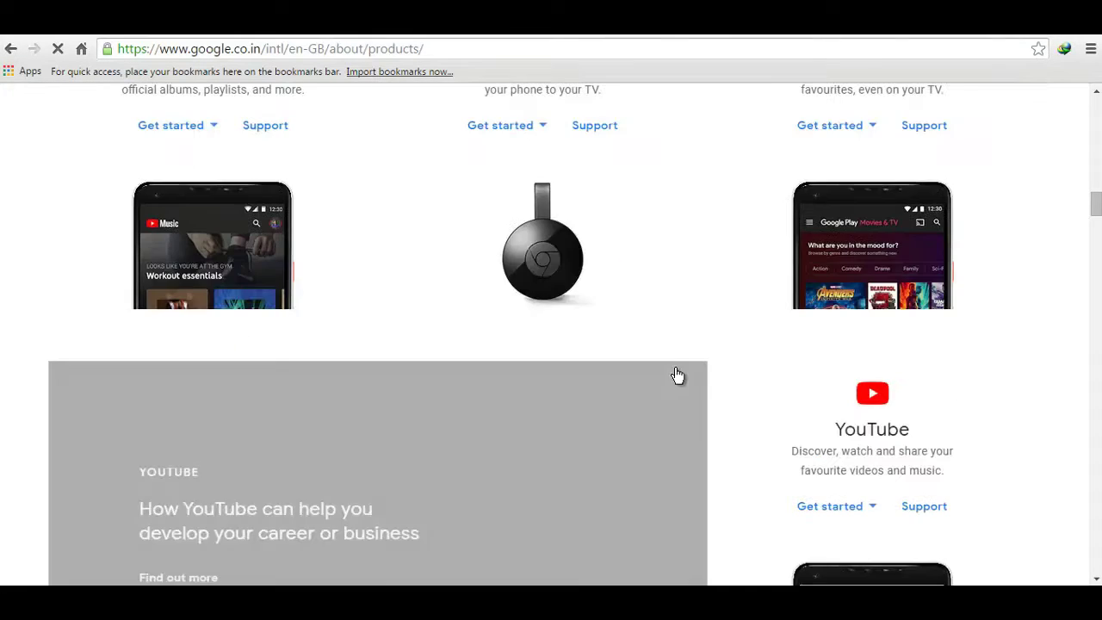
scroll(675, 368, "down", 10)
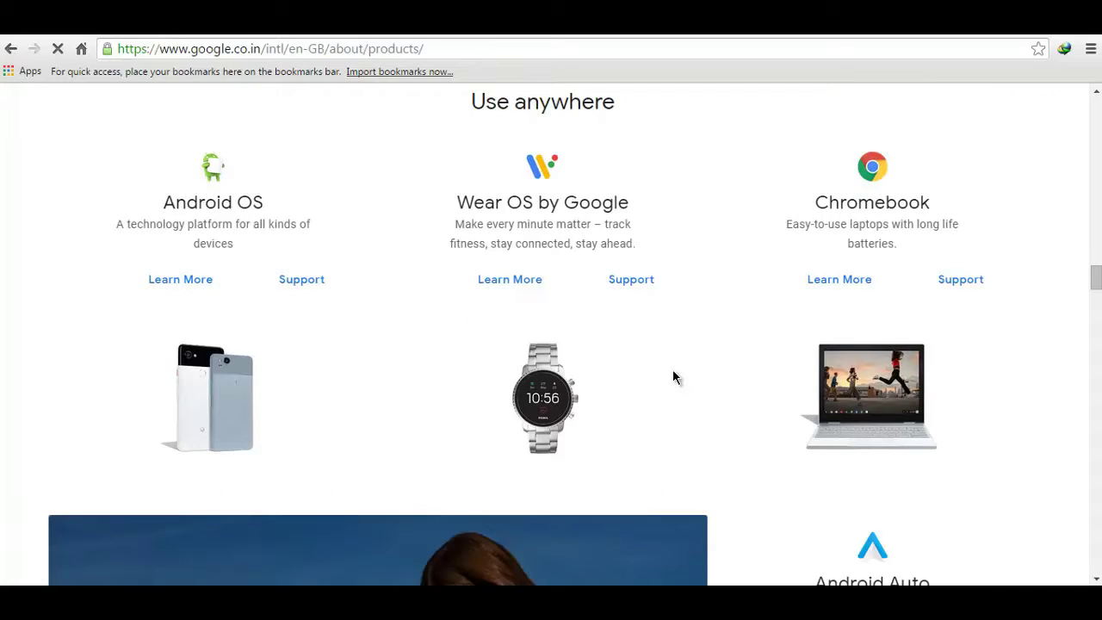
scroll(672, 370, "down", 9)
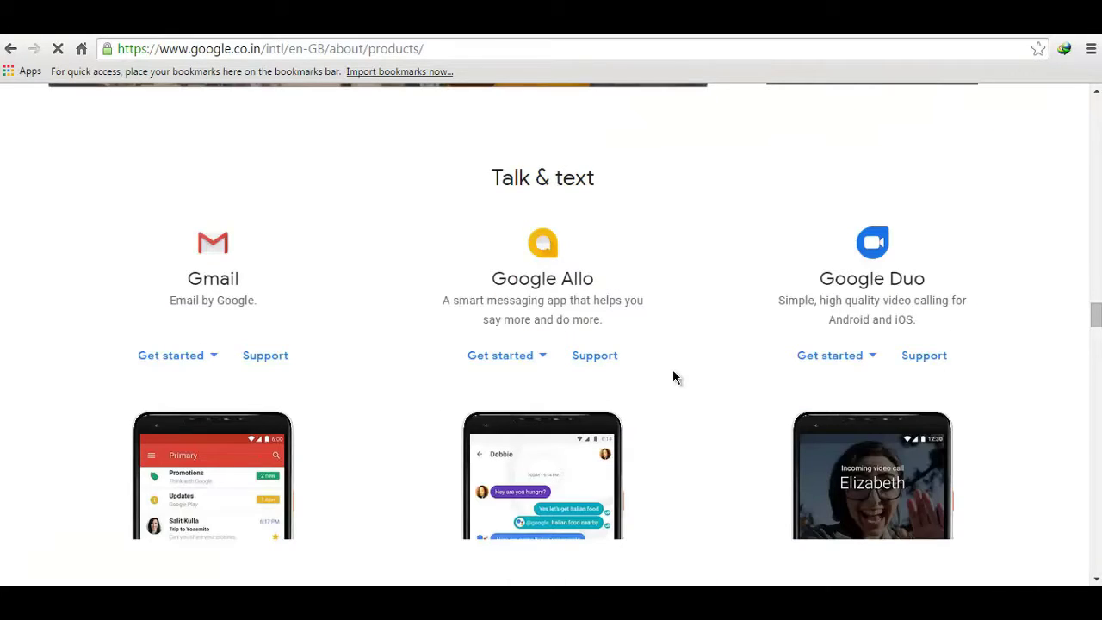
scroll(672, 369, "down", 8)
scroll(672, 369, "down", 10)
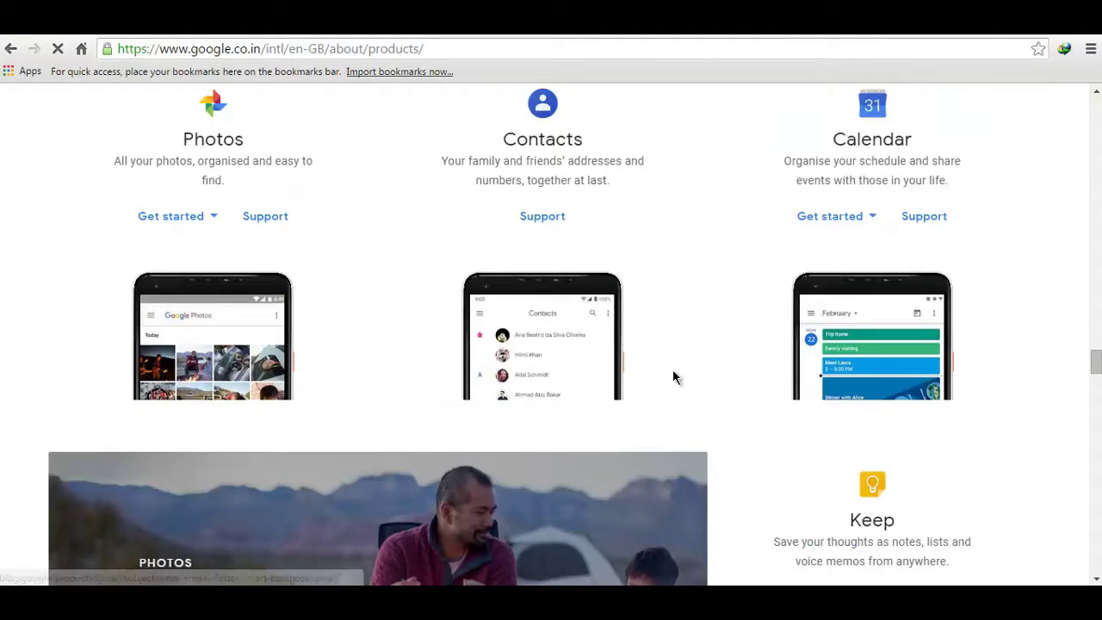
scroll(672, 372, "down", 8)
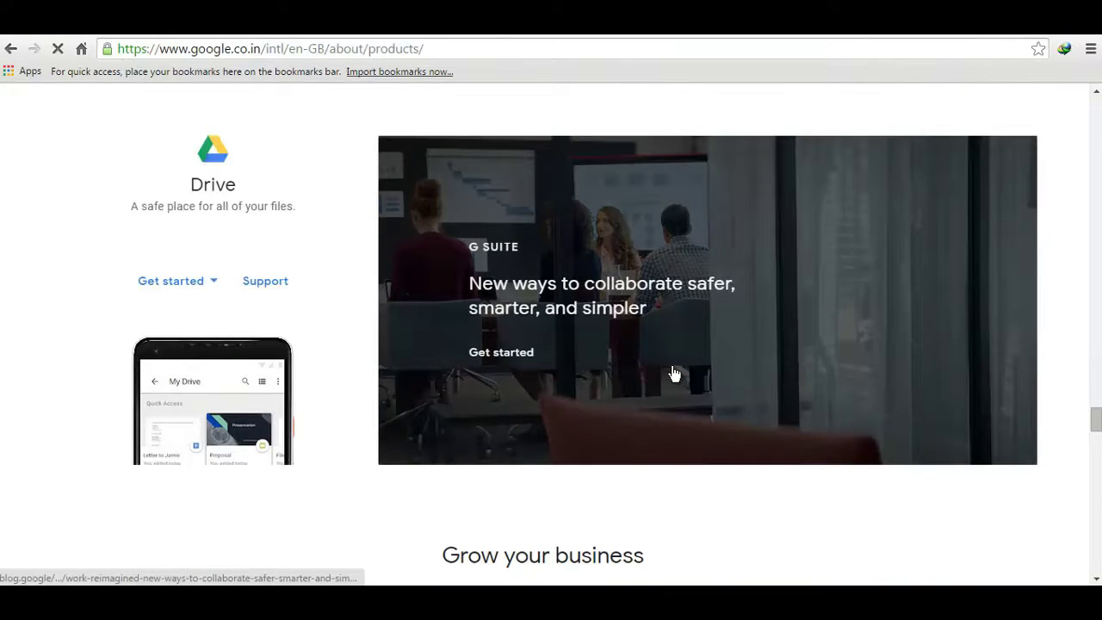
scroll(672, 372, "down", 6)
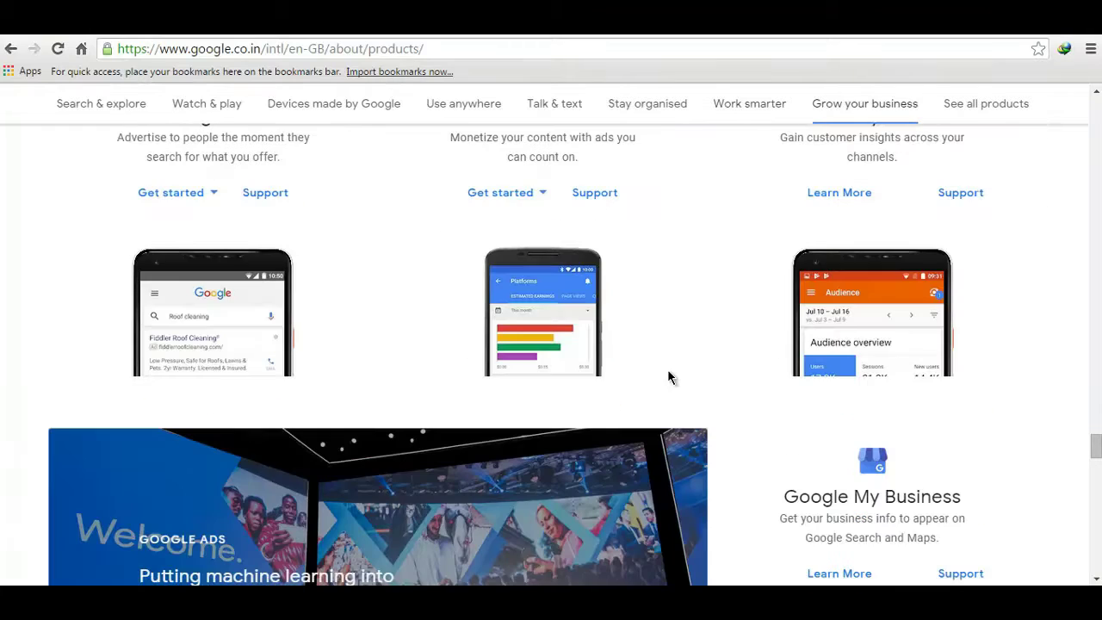
scroll(669, 361, "down", 1)
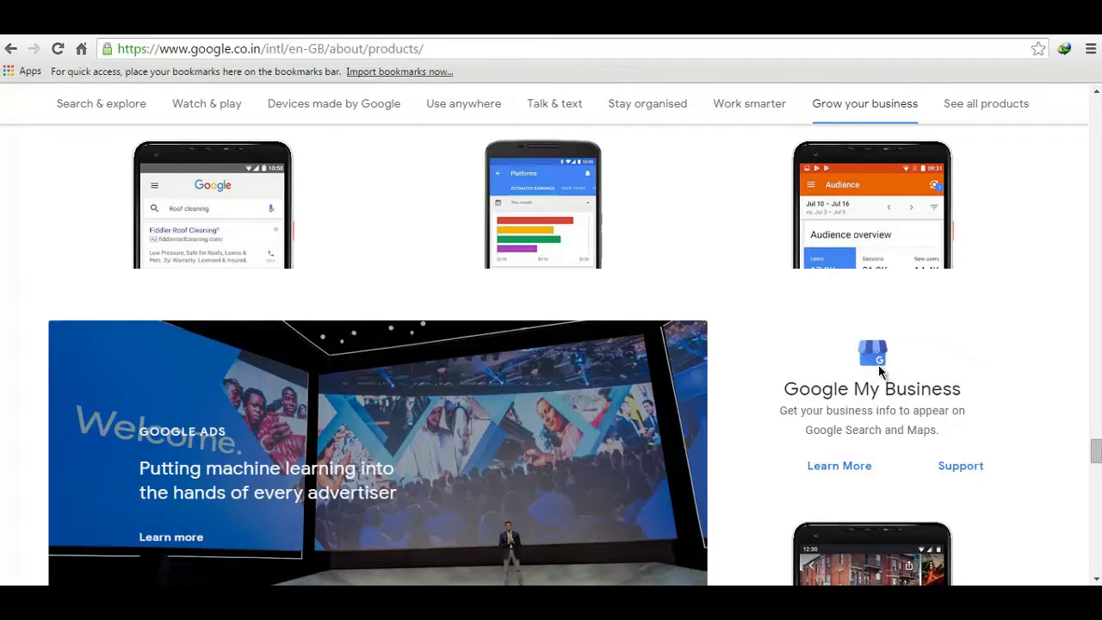
scroll(879, 367, "down", 1)
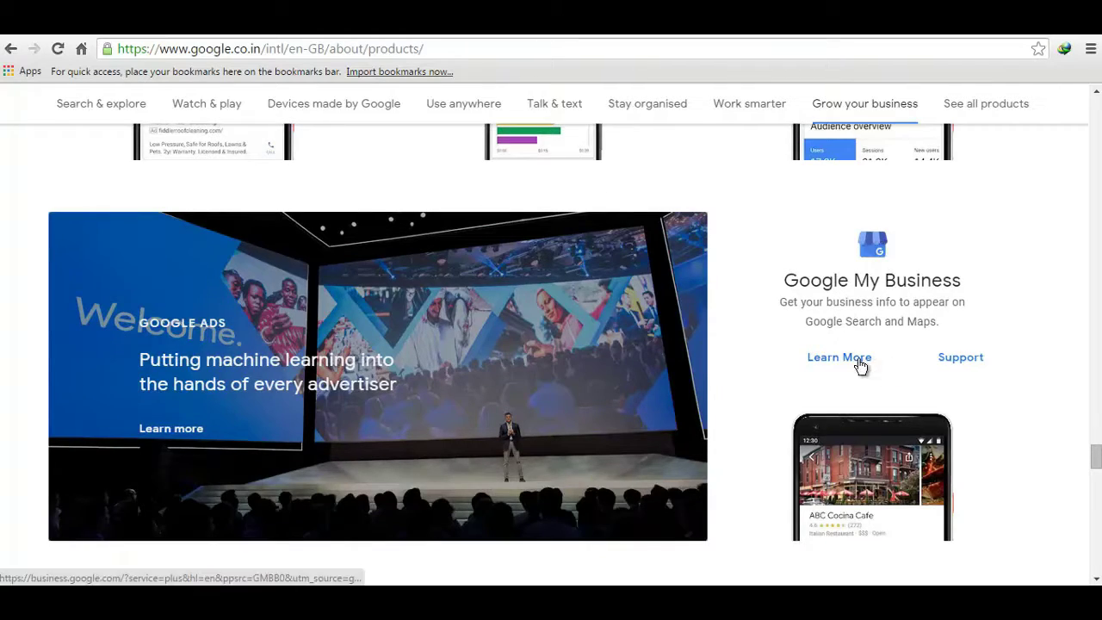
scroll(858, 361, "down", 1)
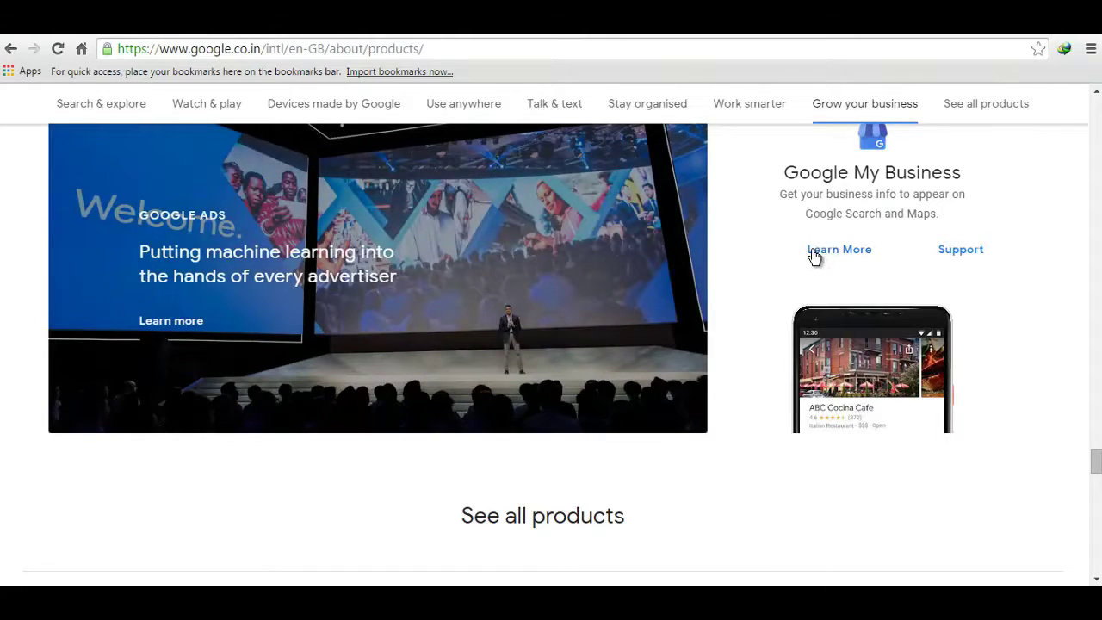
Open the Learn More page for Google My Business and sign in to start creating a business listing
scroll(814, 258, "down", 5)
scroll(824, 270, "up", 6)
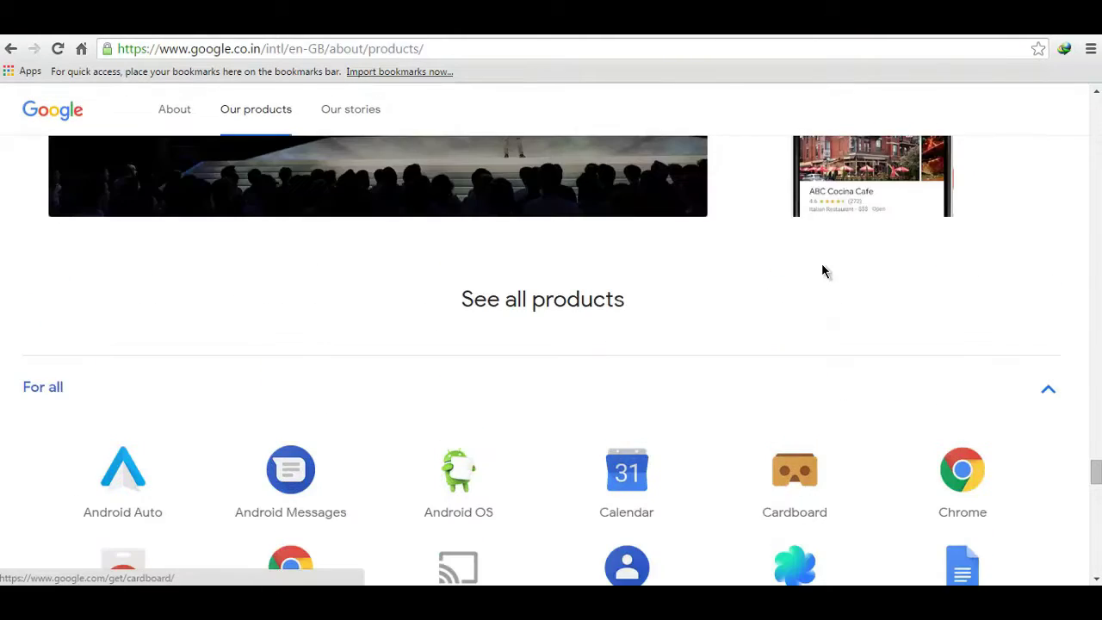
scroll(828, 296, "down", 8)
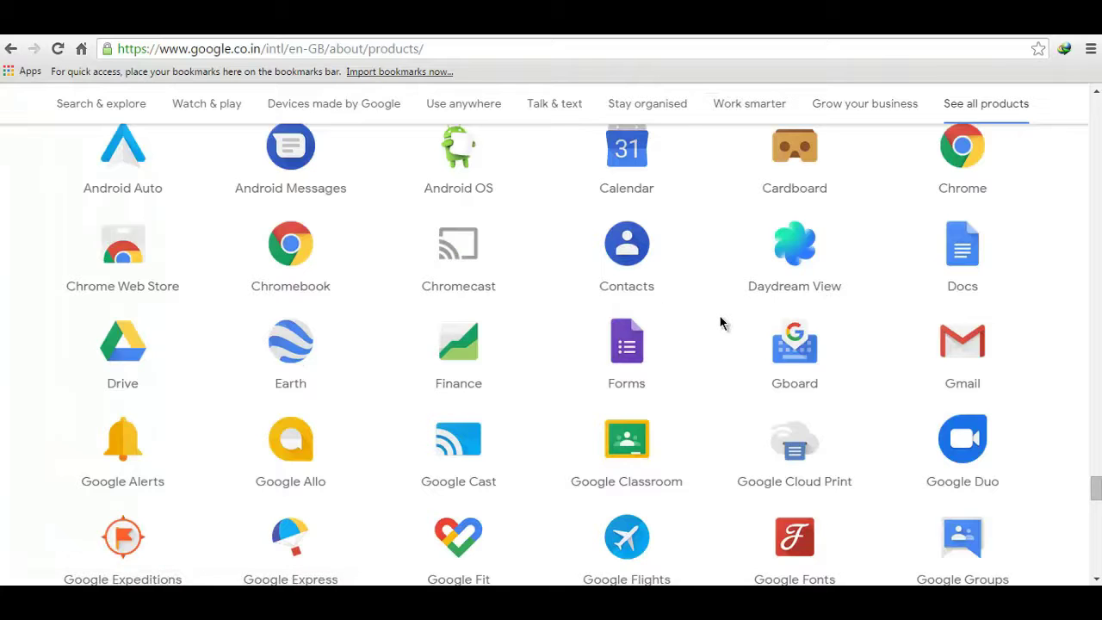
scroll(818, 353, "up", 7)
left_click(836, 364)
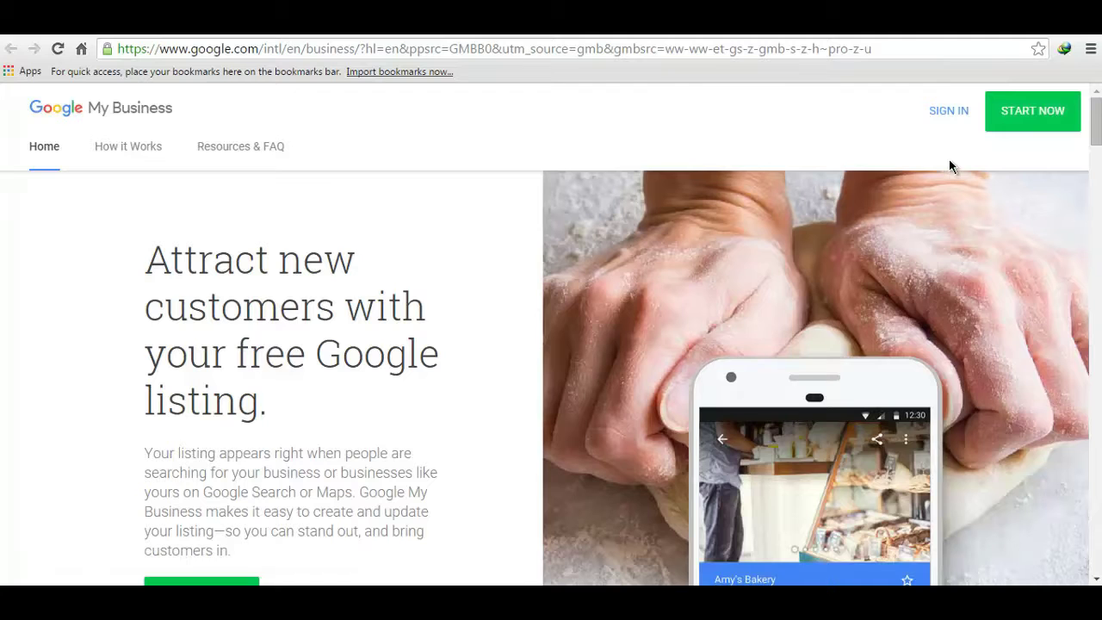
left_click(960, 112)
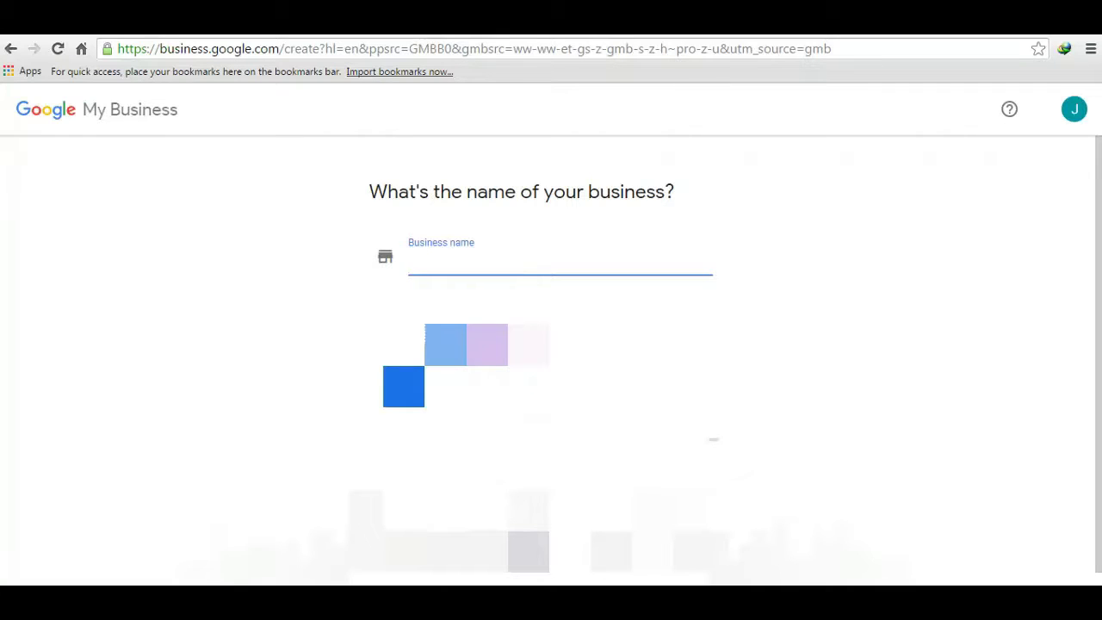
Enter the business name for the new listing and continue to the location form
type("Social")
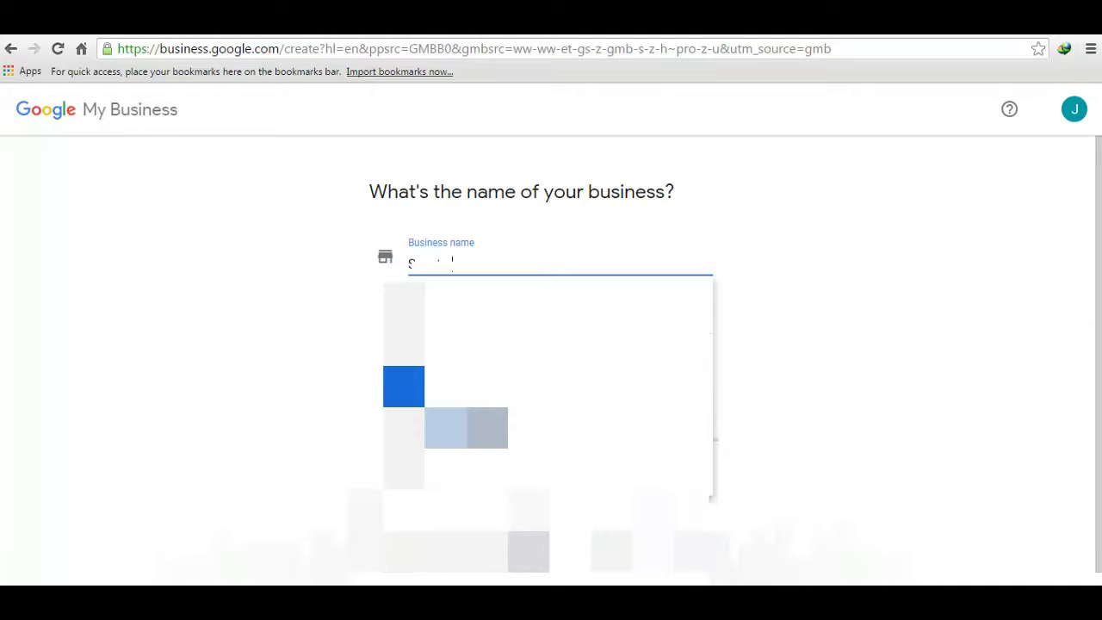
type(" IT S")
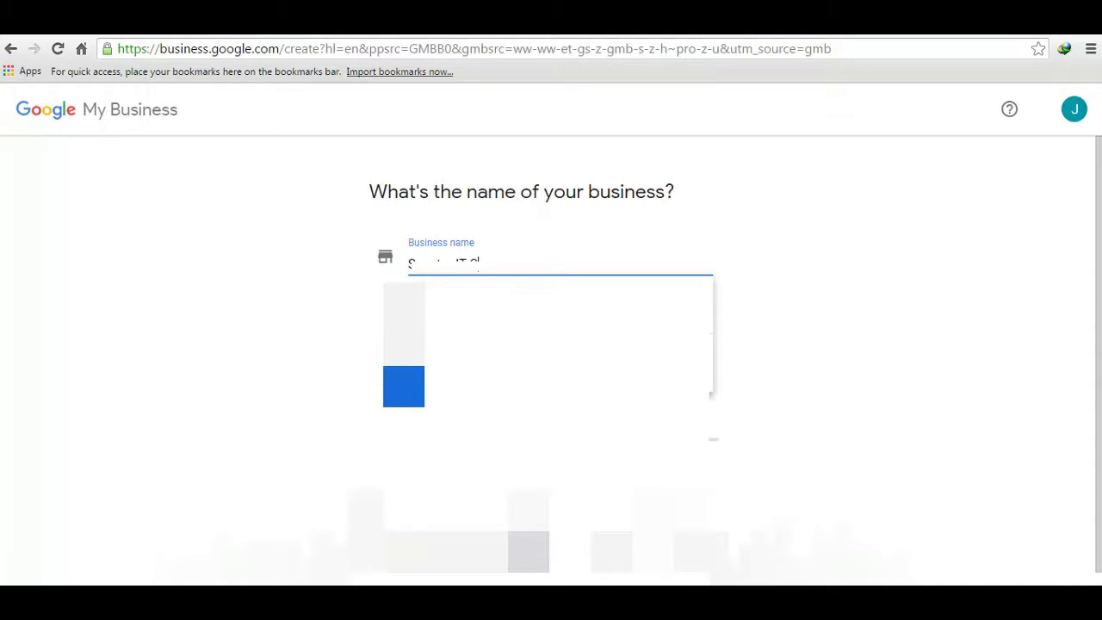
type("oluti")
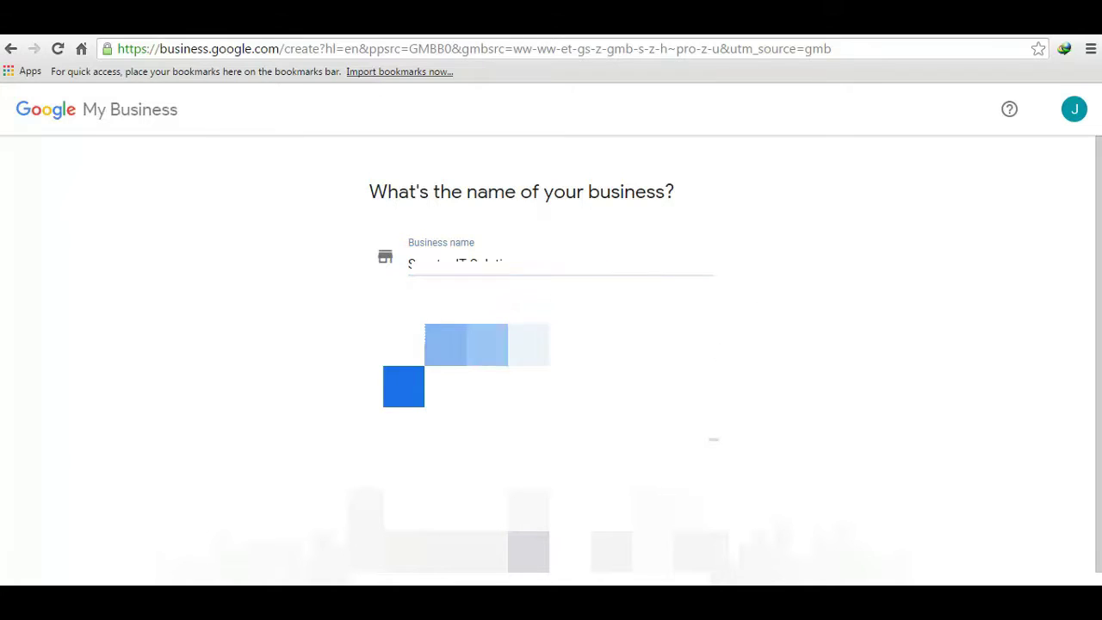
key("Return")
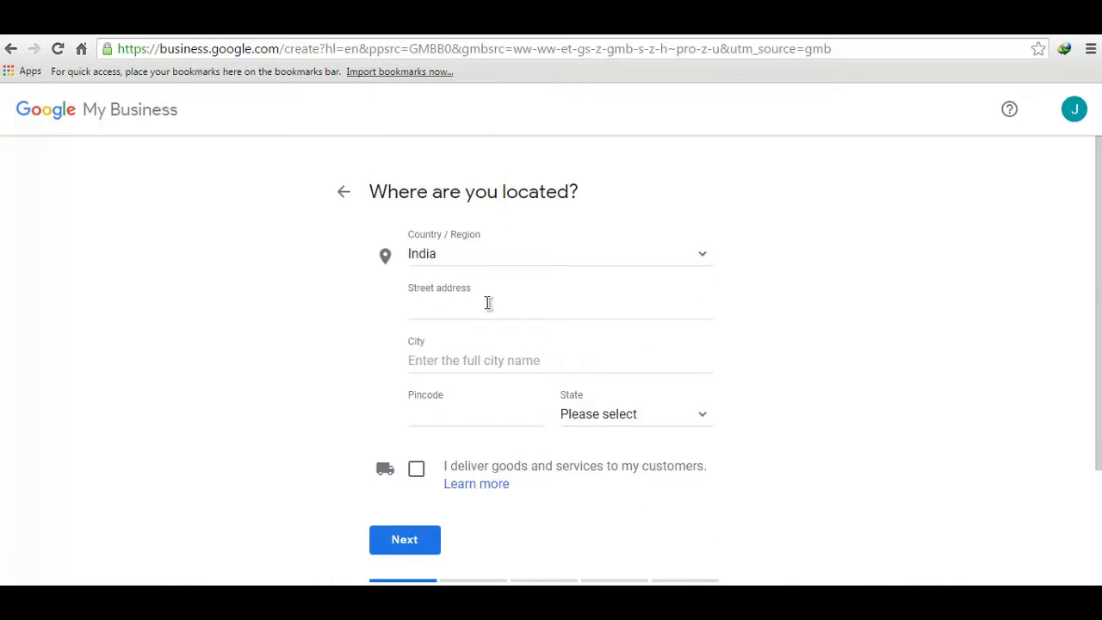
Enter the street address of the business in the location form, keeping India as the country
left_click(487, 302)
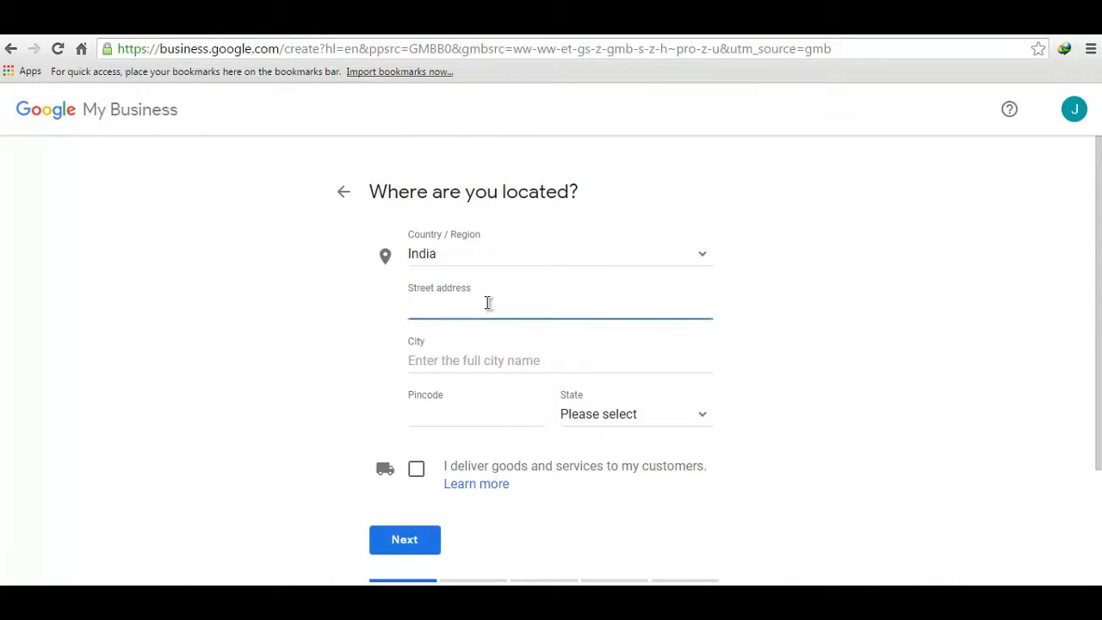
type("8")
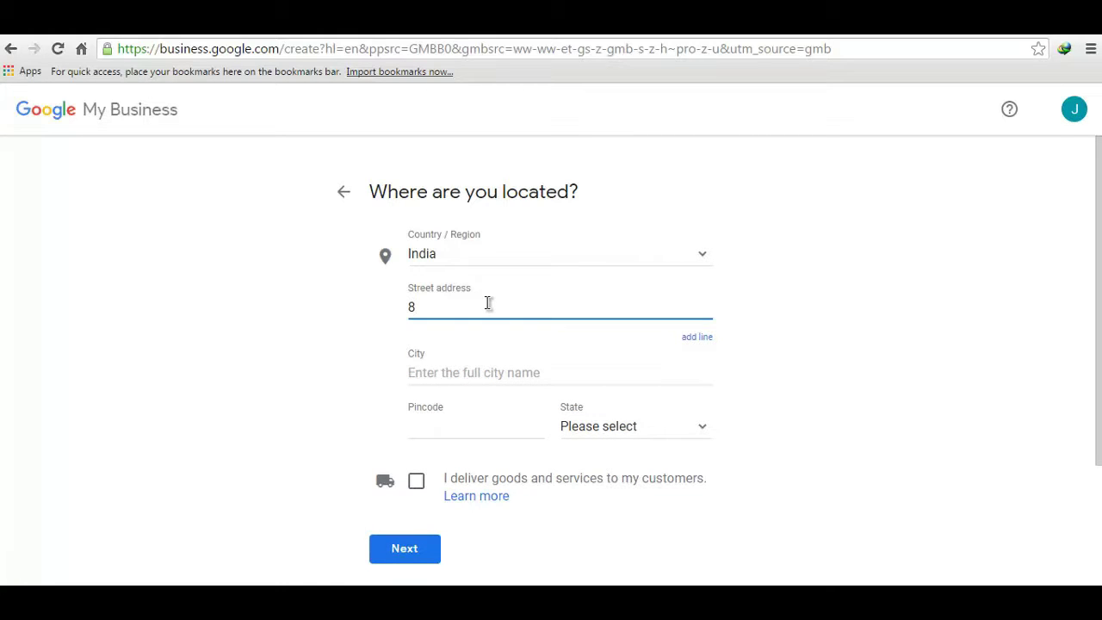
type("/")
key("BackSpace")
key("BackSpace")
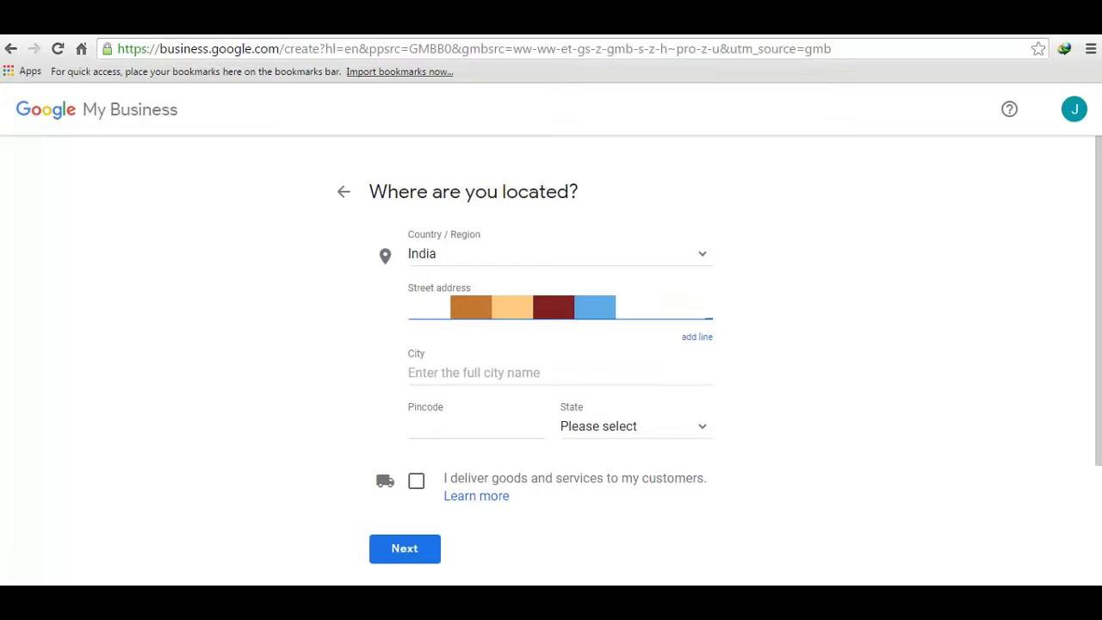
type("d")
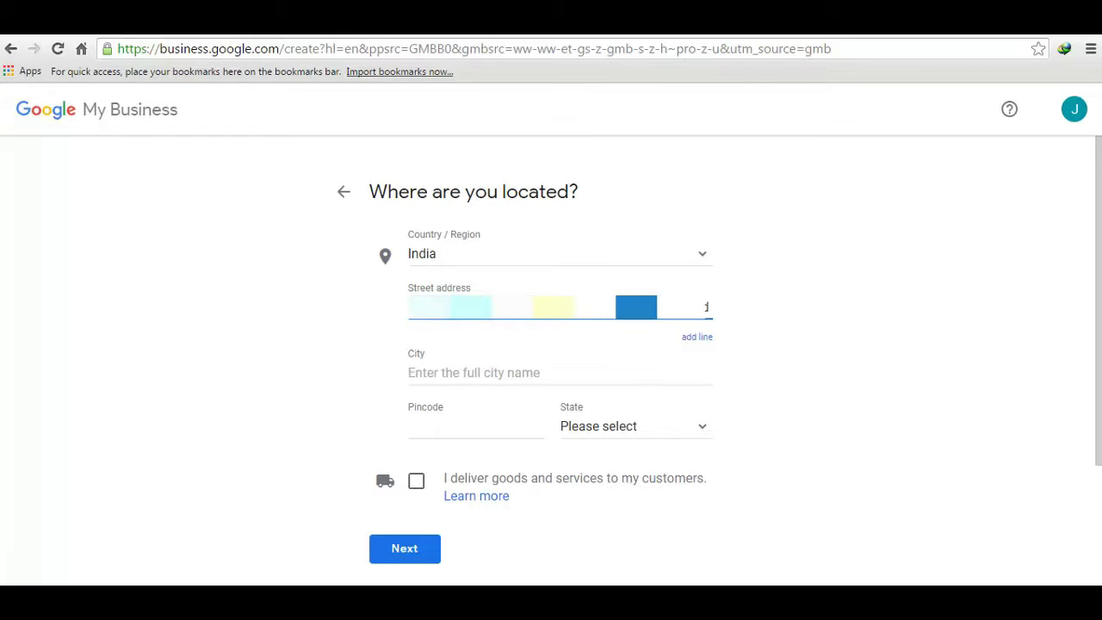
type("d")
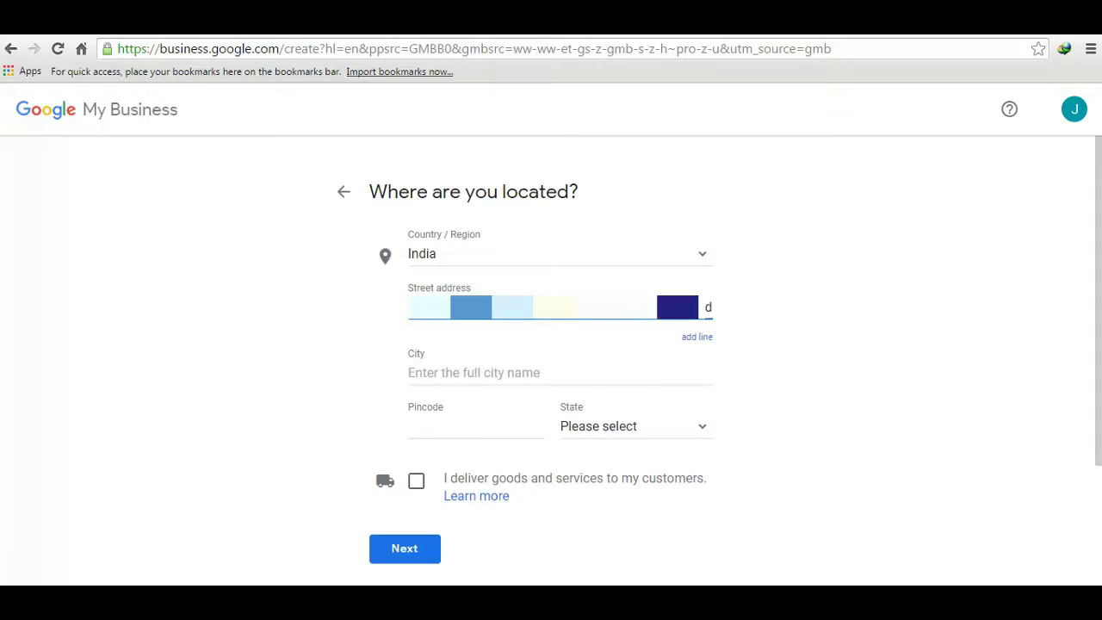
type("Sec")
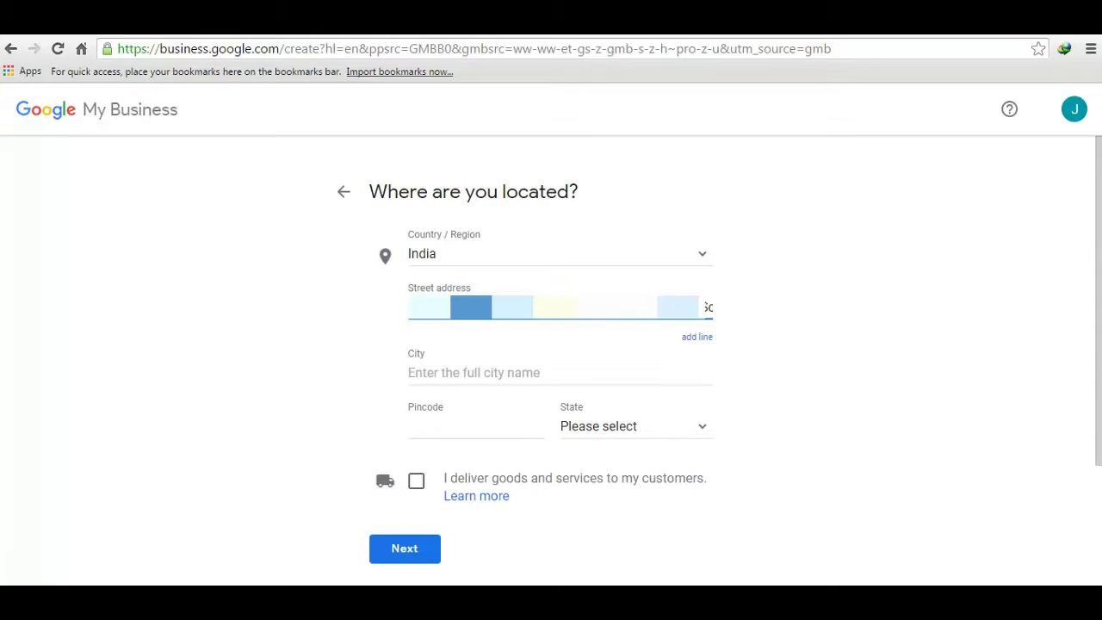
type("tor 4a")
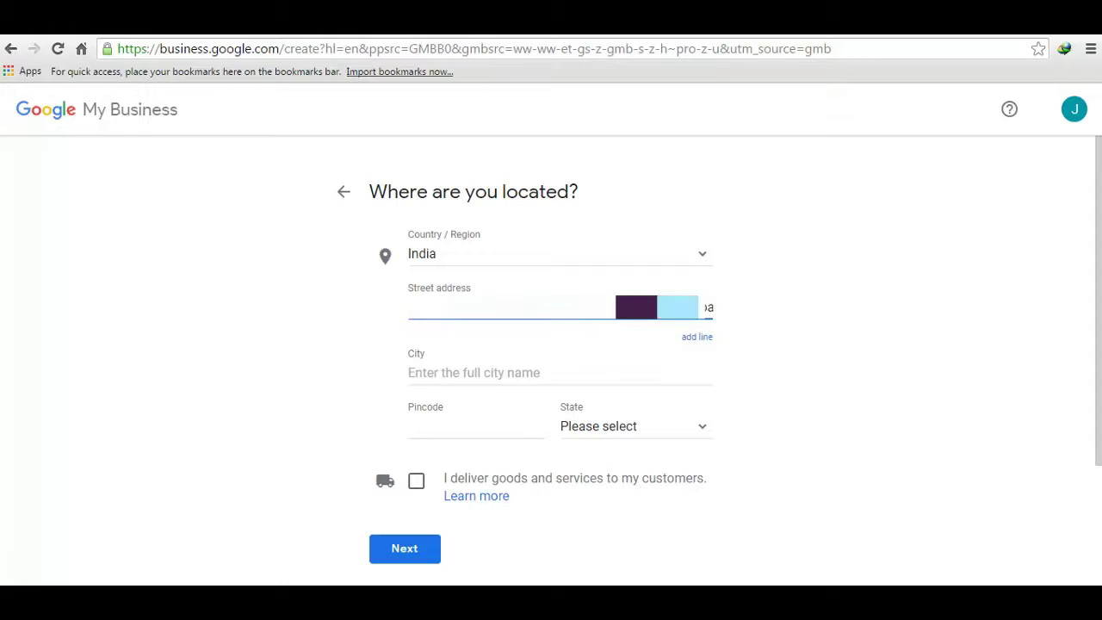
type(" Road")
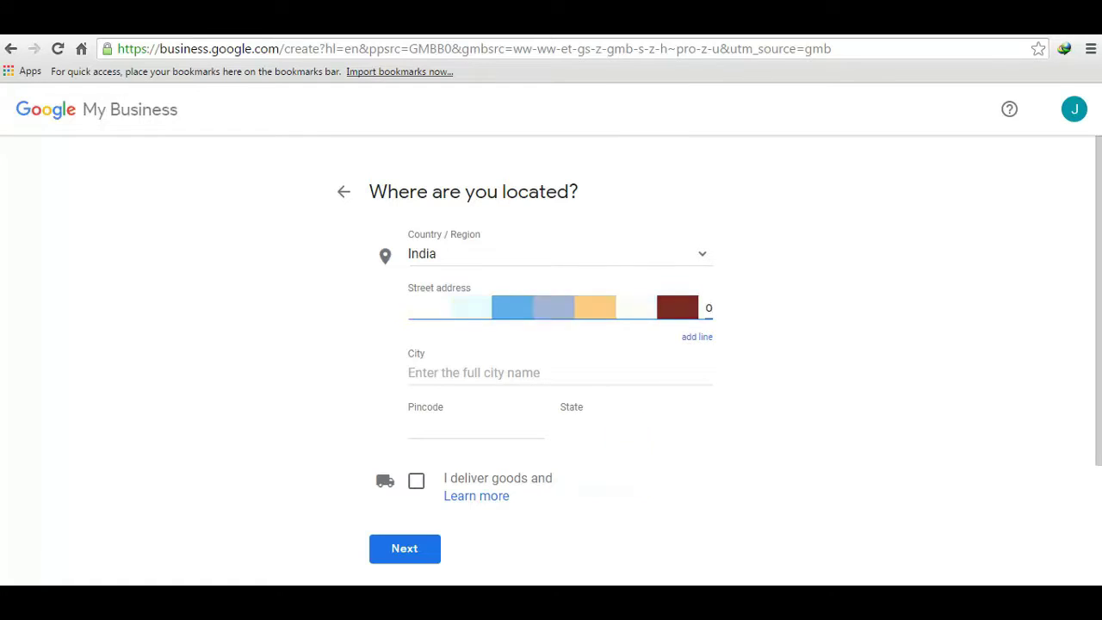
type("us")
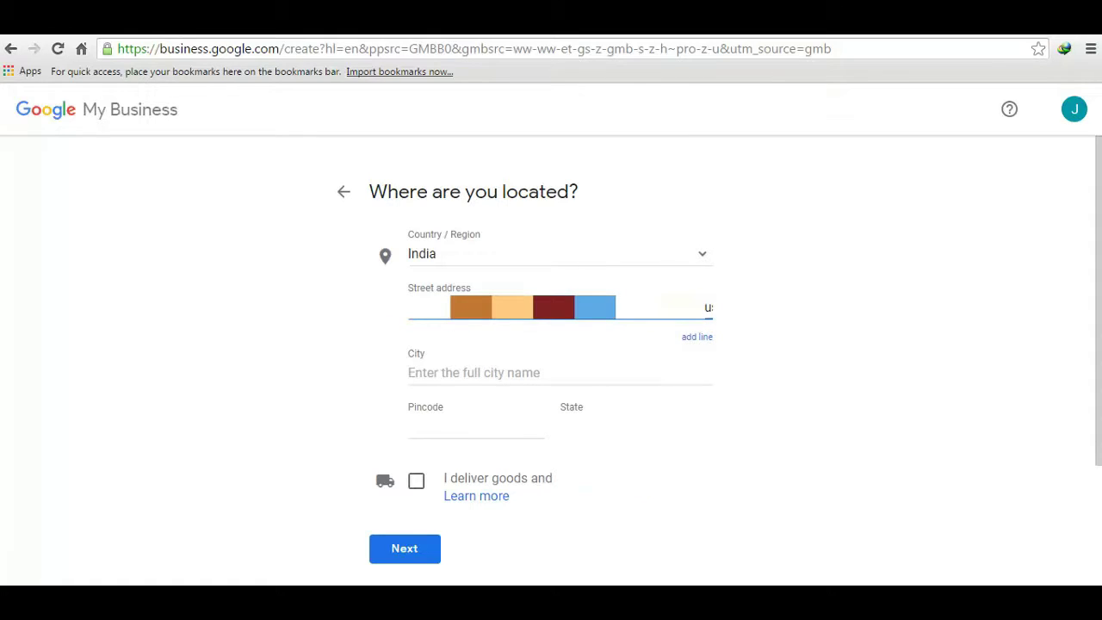
Fill in the city and pincode of the business address
key("Tab")
key("Tab")
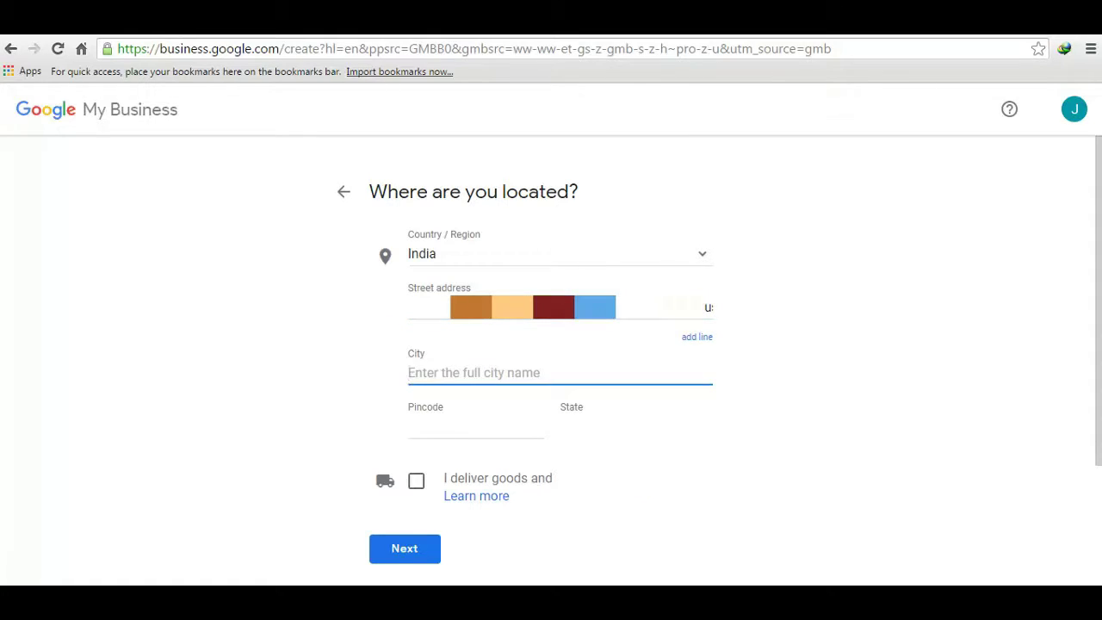
type("Delhi")
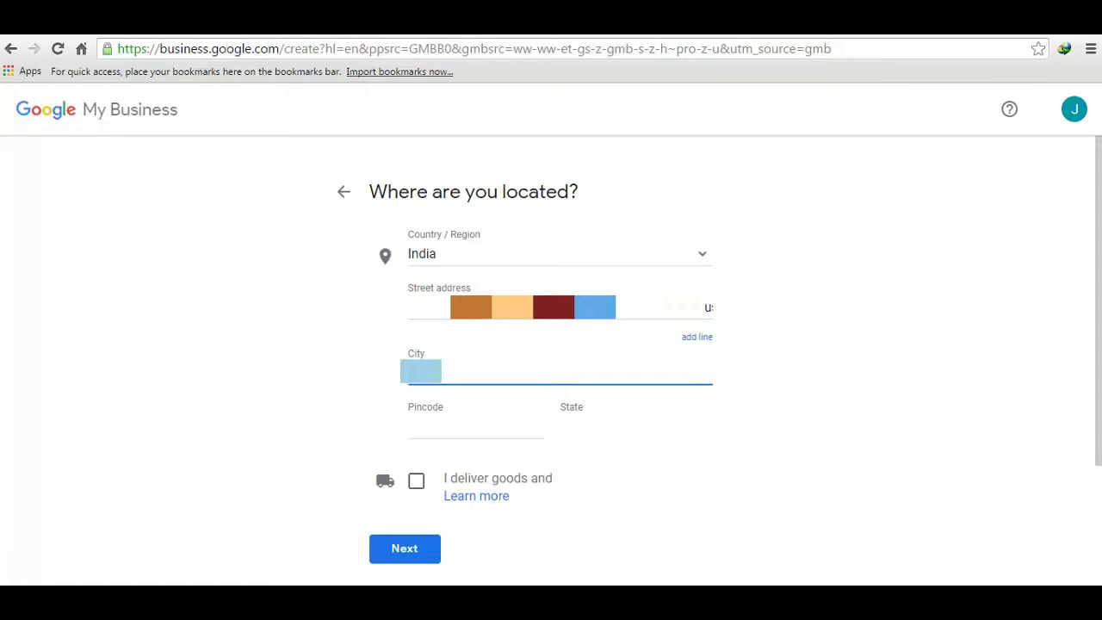
type("i")
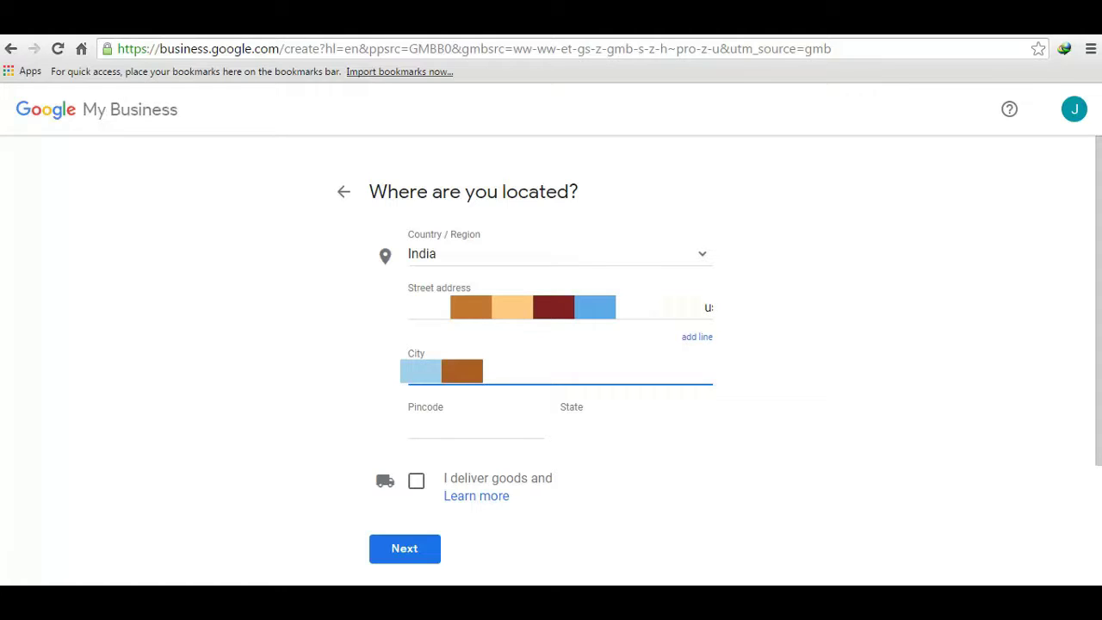
key("Tab")
type("110")
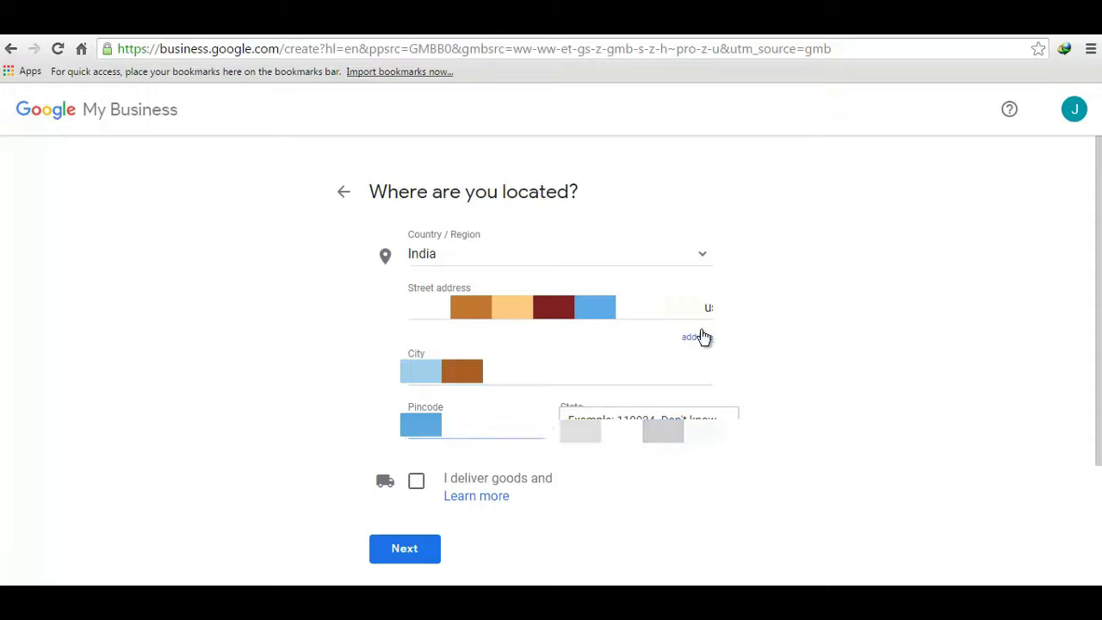
Choose the state that belongs to the business address
key("Tab")
key("space")
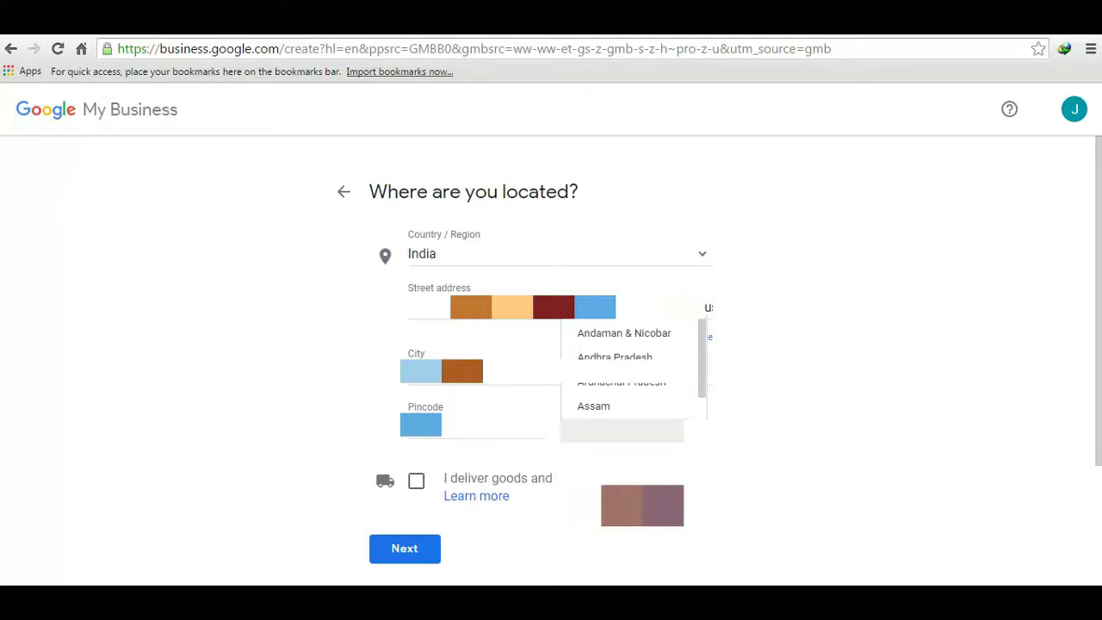
scroll(632, 366, "down", 5)
scroll(632, 370, "down", 3)
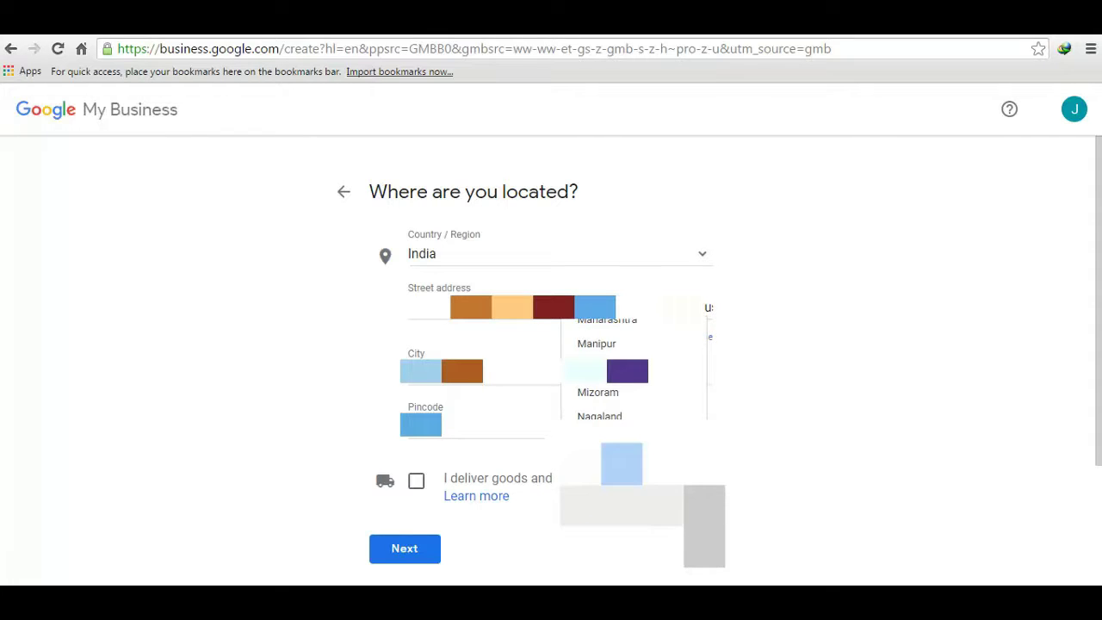
left_click(615, 390)
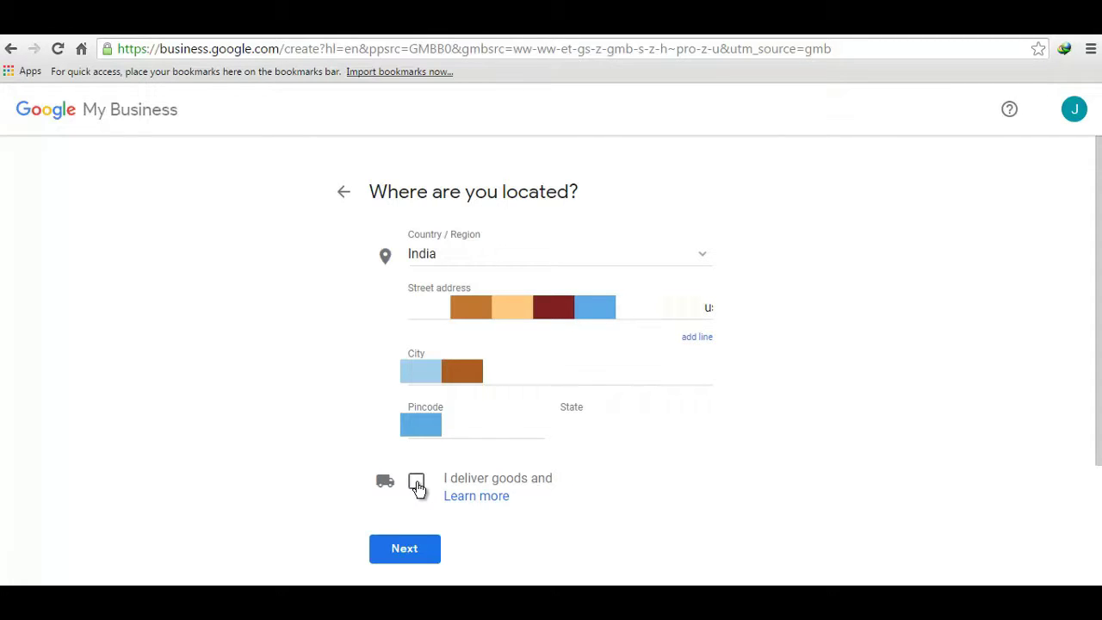
Mark that the business delivers goods and services to its customers, and continue to the map placement of its location
left_click(416, 482)
scroll(417, 482, "down", 3)
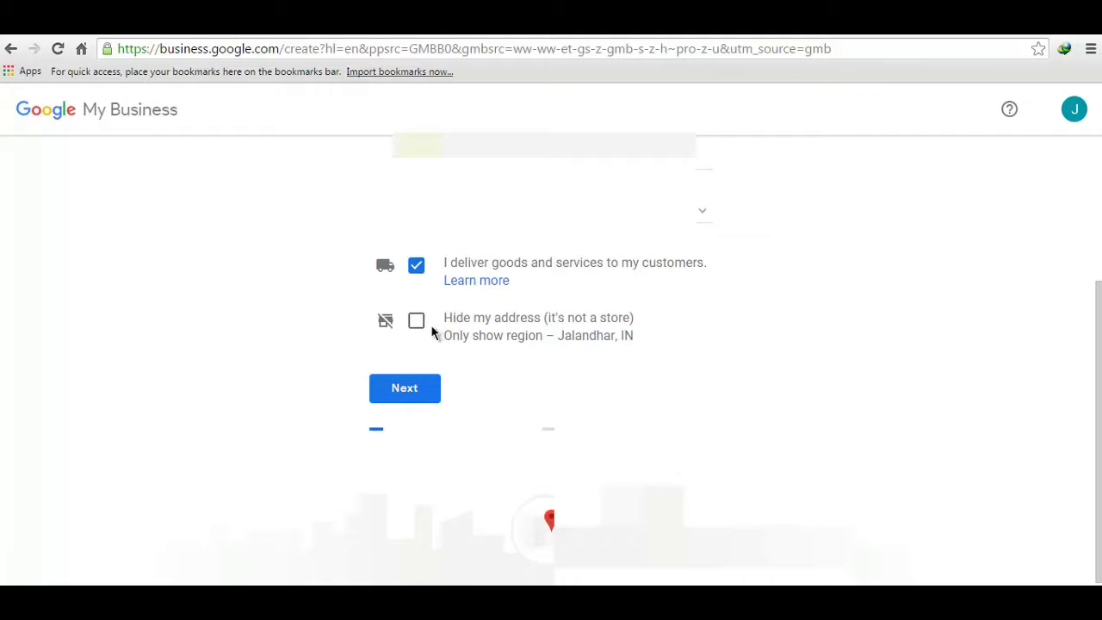
left_click(406, 390)
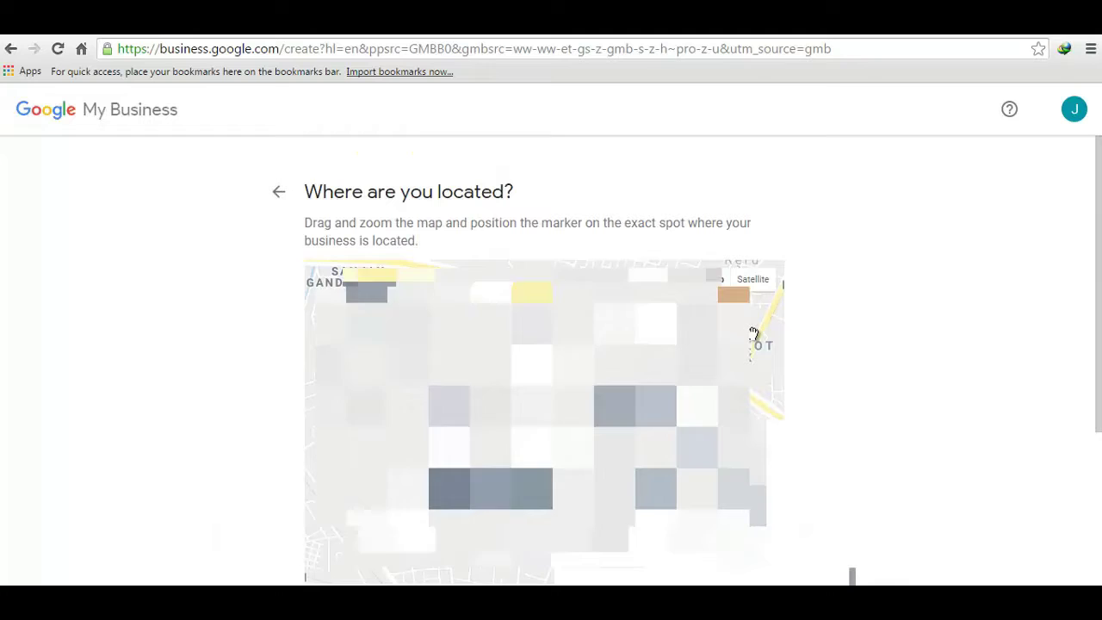
Place the location marker on the exact spot of the business in satellite view, and continue to the service area
mouse_move(756, 294)
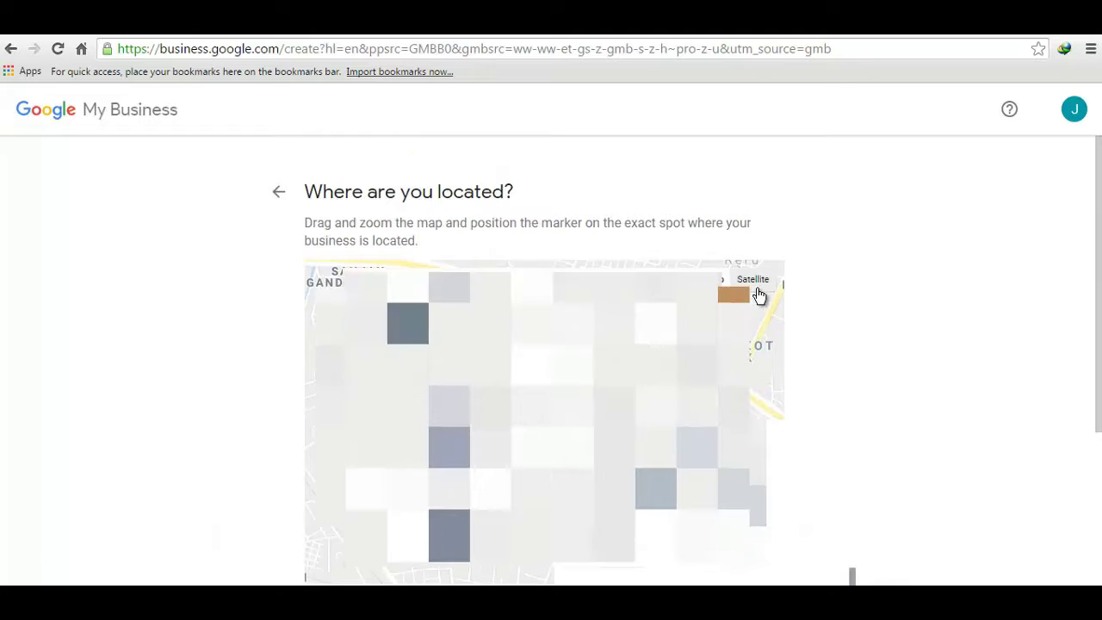
left_click(758, 287)
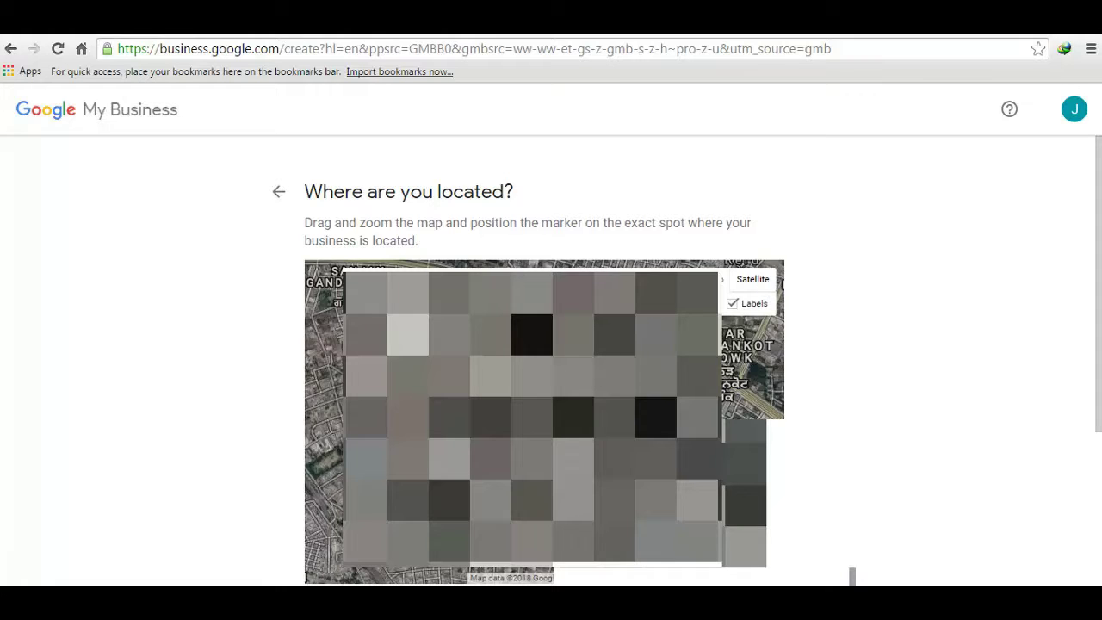
scroll(544, 422, "up", 5)
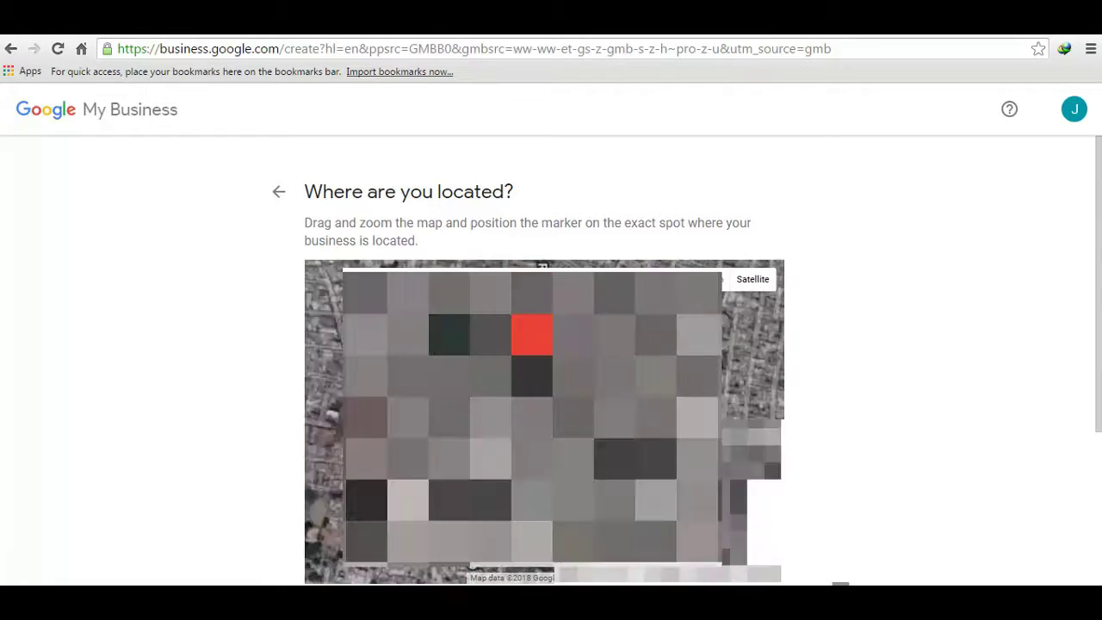
scroll(544, 422, "up", 4)
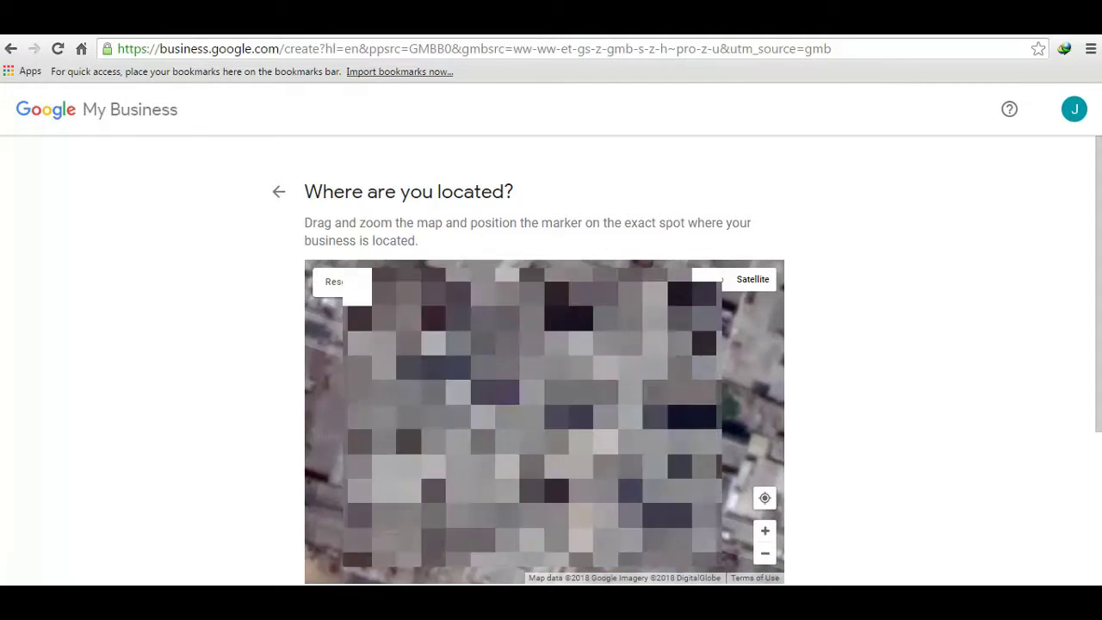
left_click_drag(635, 336, 623, 330)
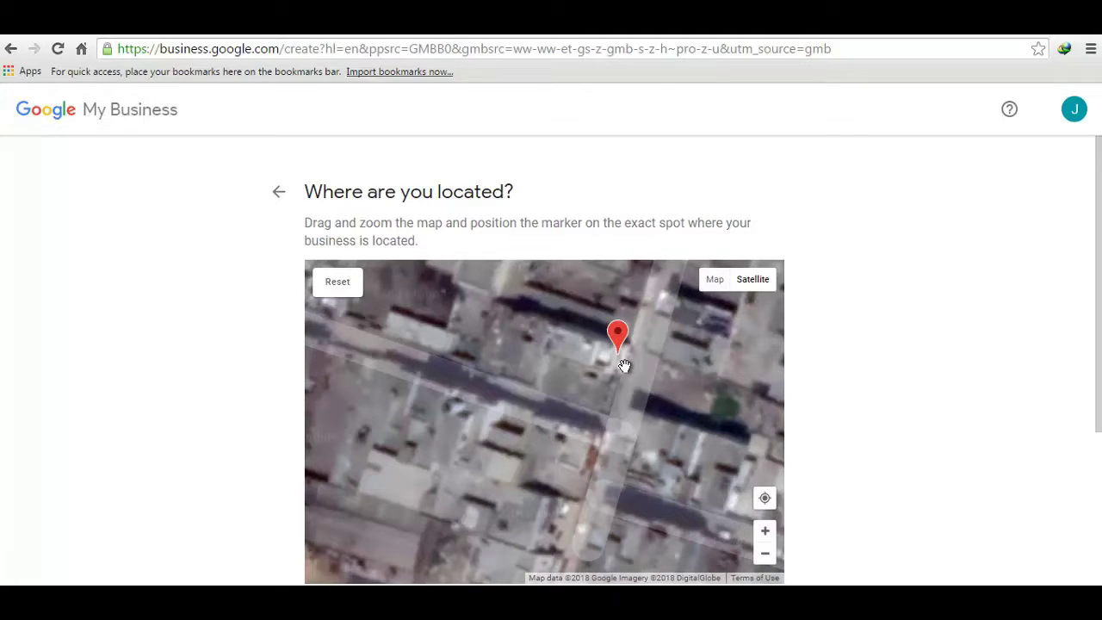
scroll(831, 435, "down", 2)
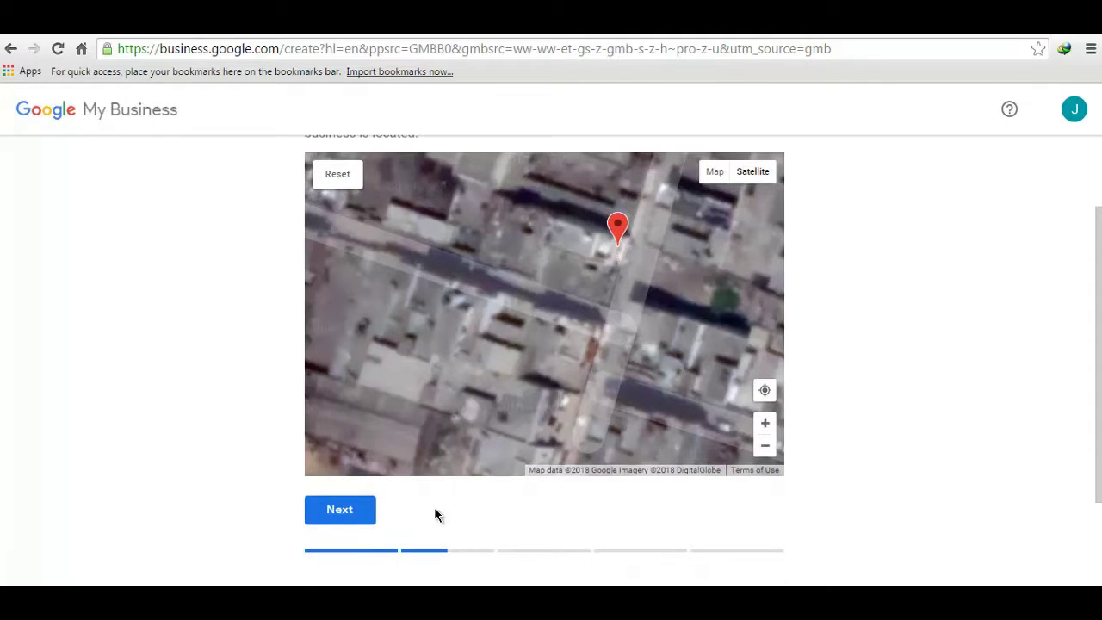
left_click(353, 510)
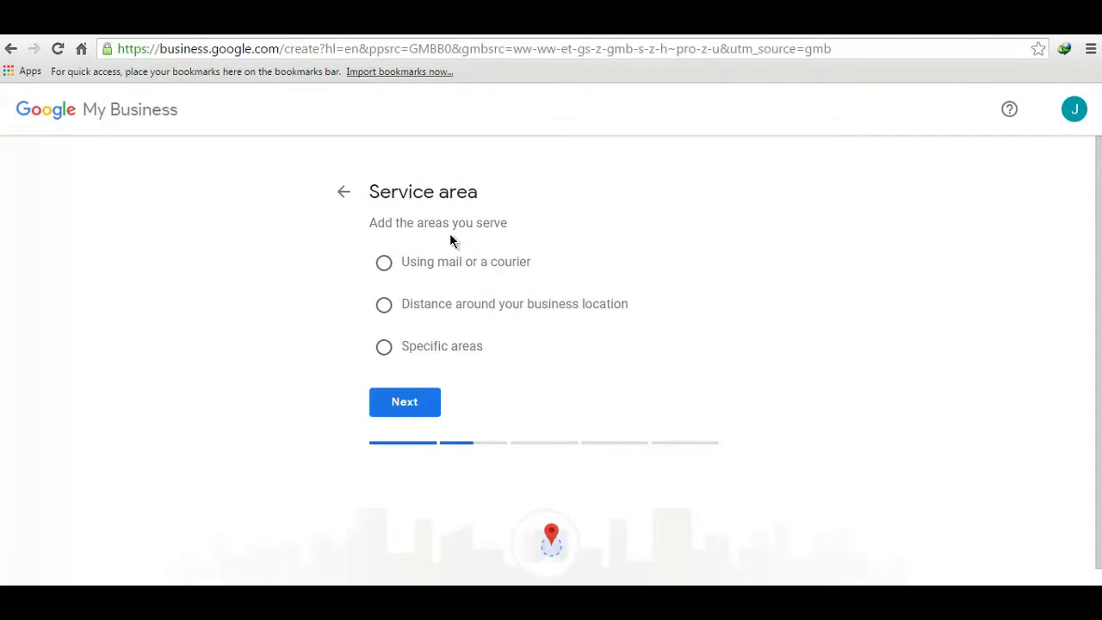
left_click(385, 348)
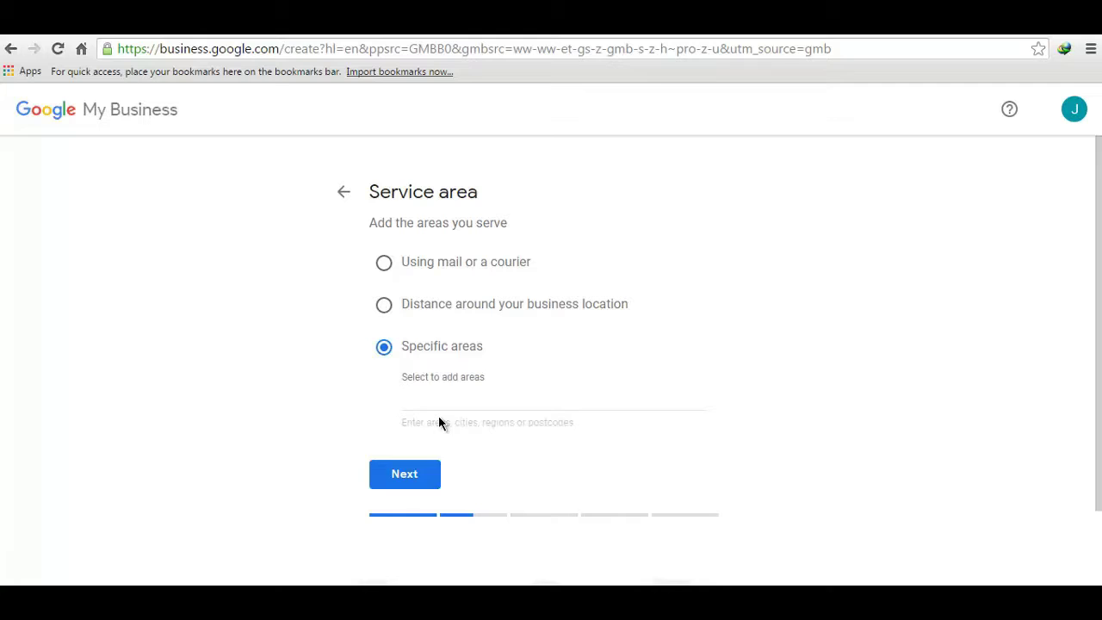
left_click(385, 306)
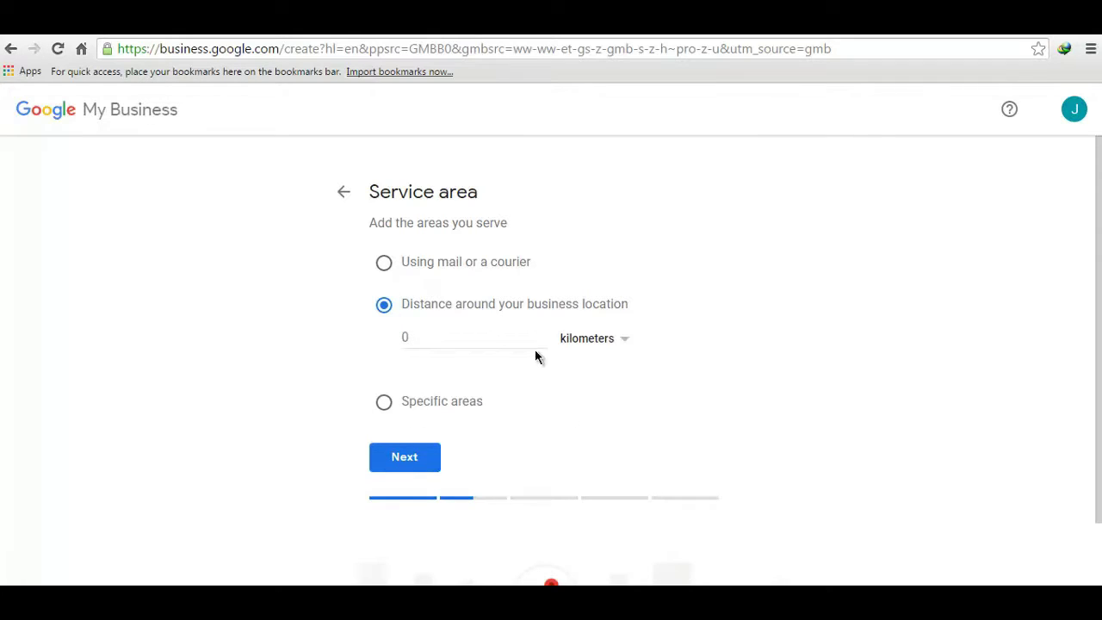
left_click(383, 261)
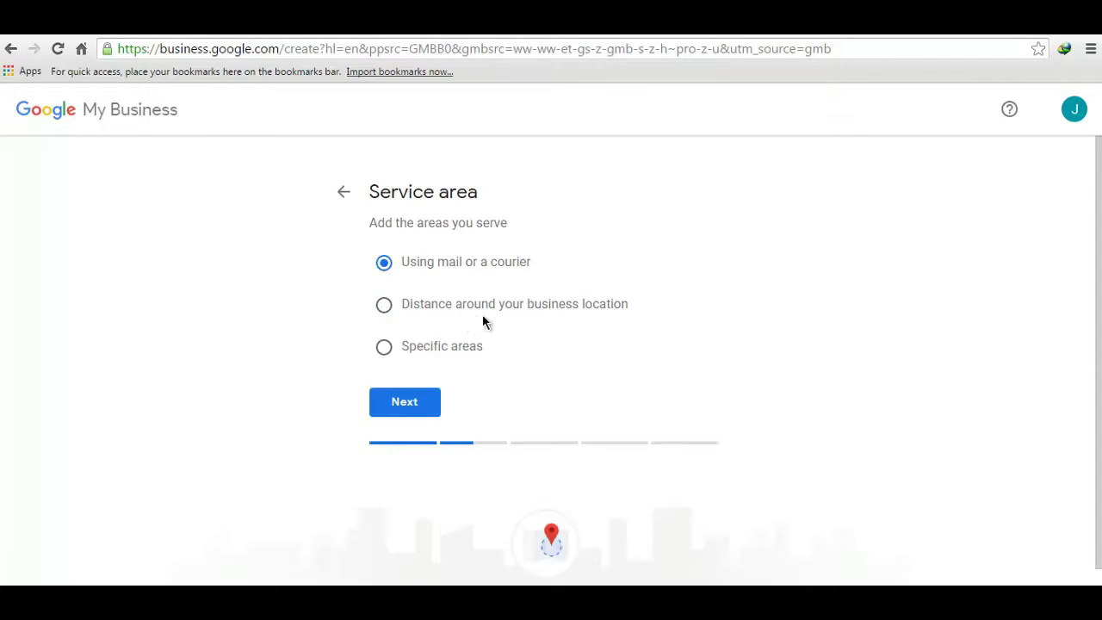
Define the service area by specific areas and add the country India
left_click(384, 347)
left_click(468, 389)
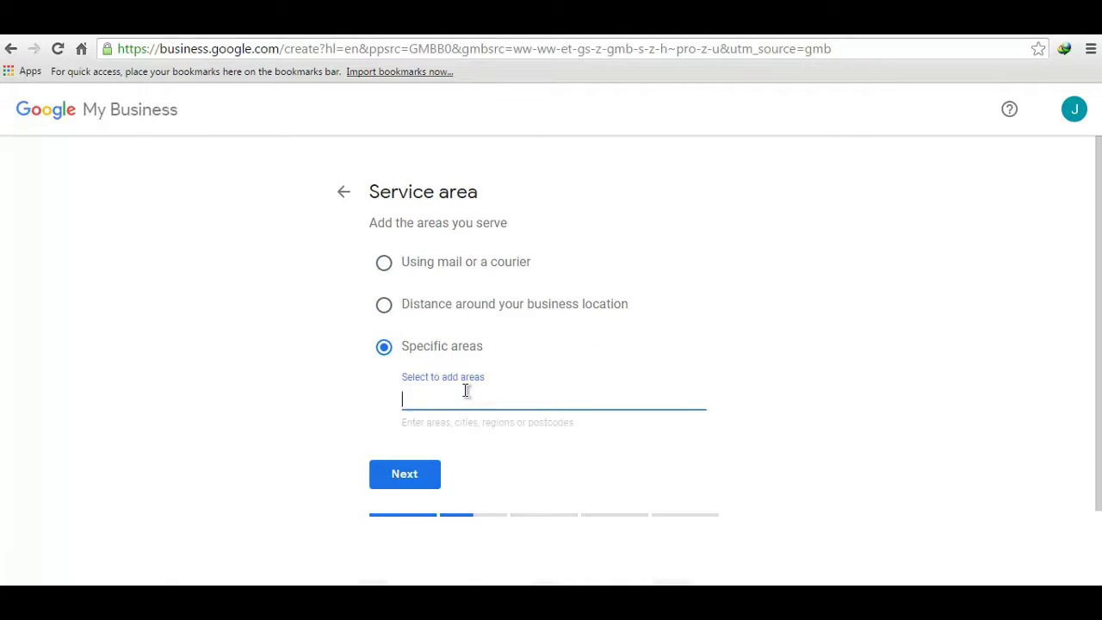
type("India")
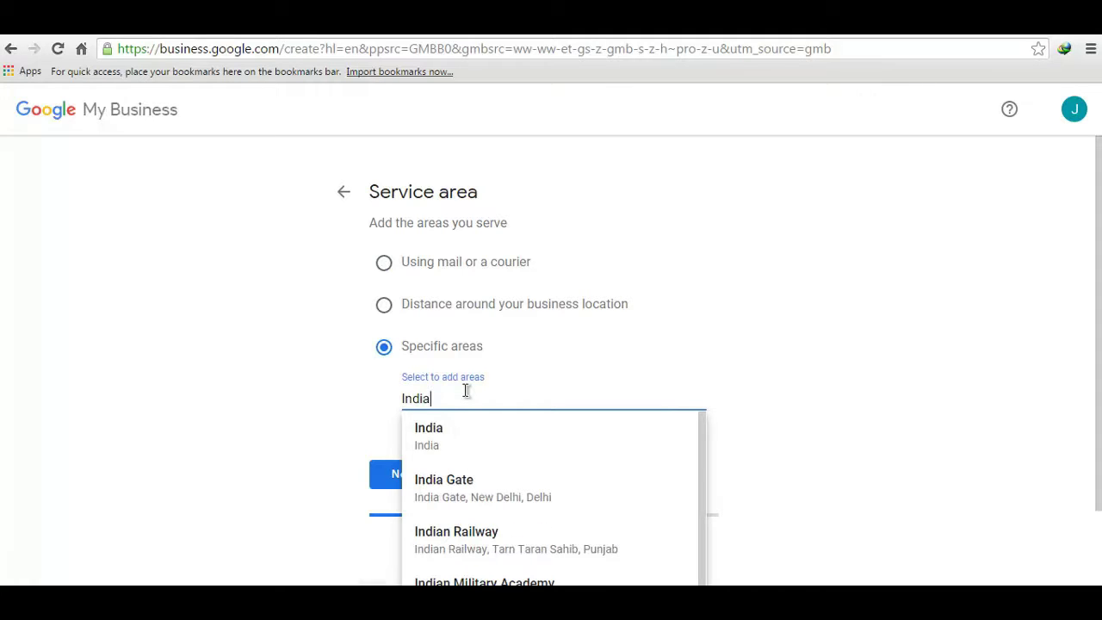
left_click(504, 426)
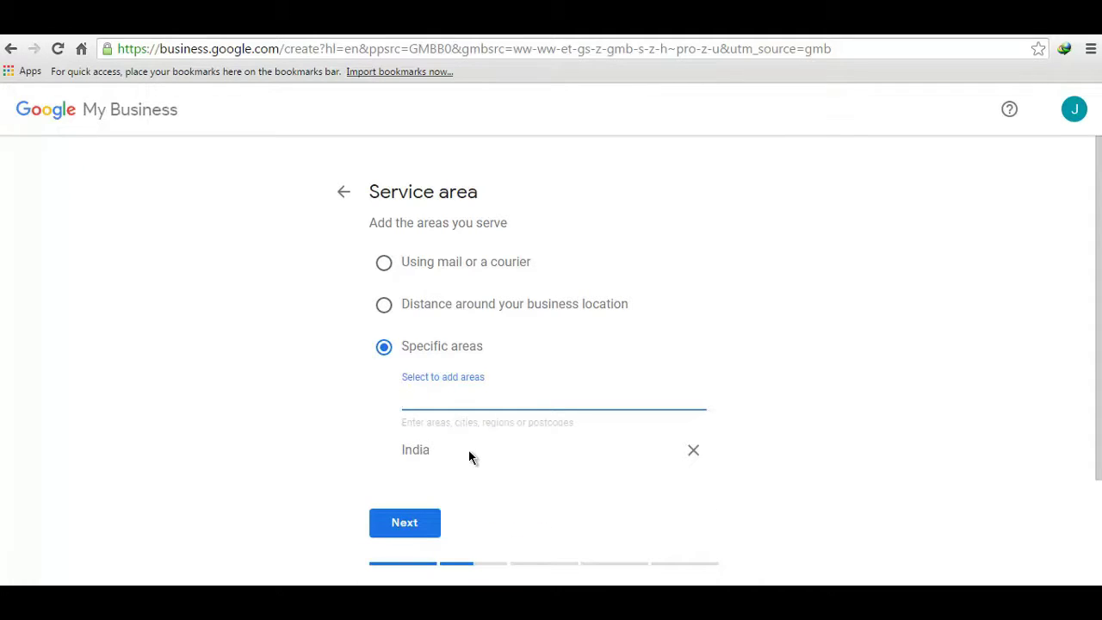
Try to find a "Worldwide" entry for the service area, and clear the search text
type("uni")
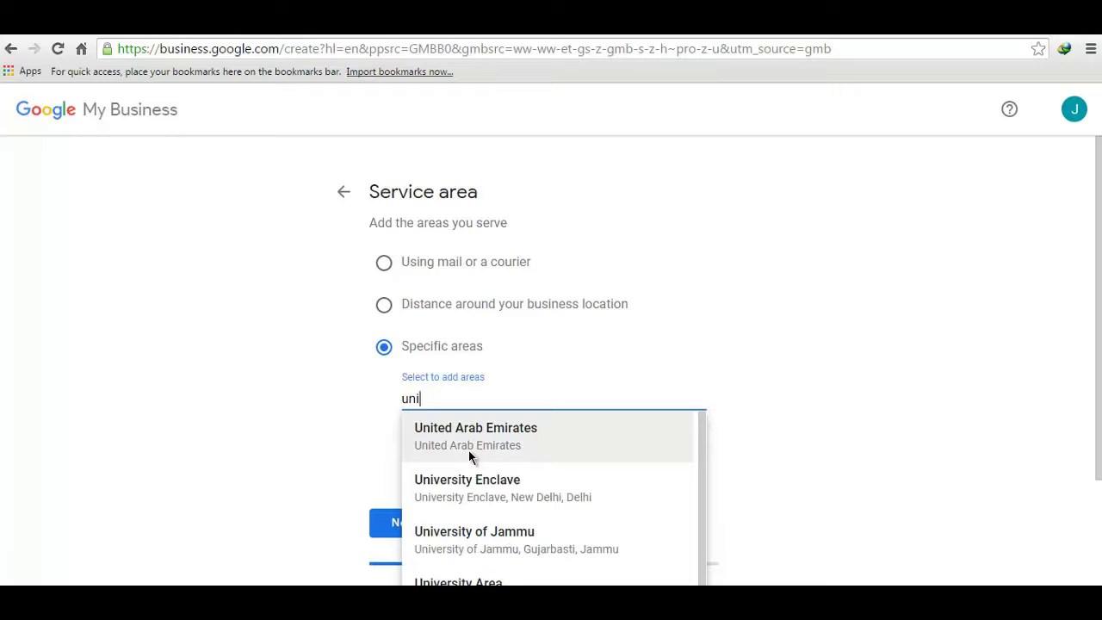
key("BackSpace")
key("BackSpace")
key("BackSpace")
type("Worl")
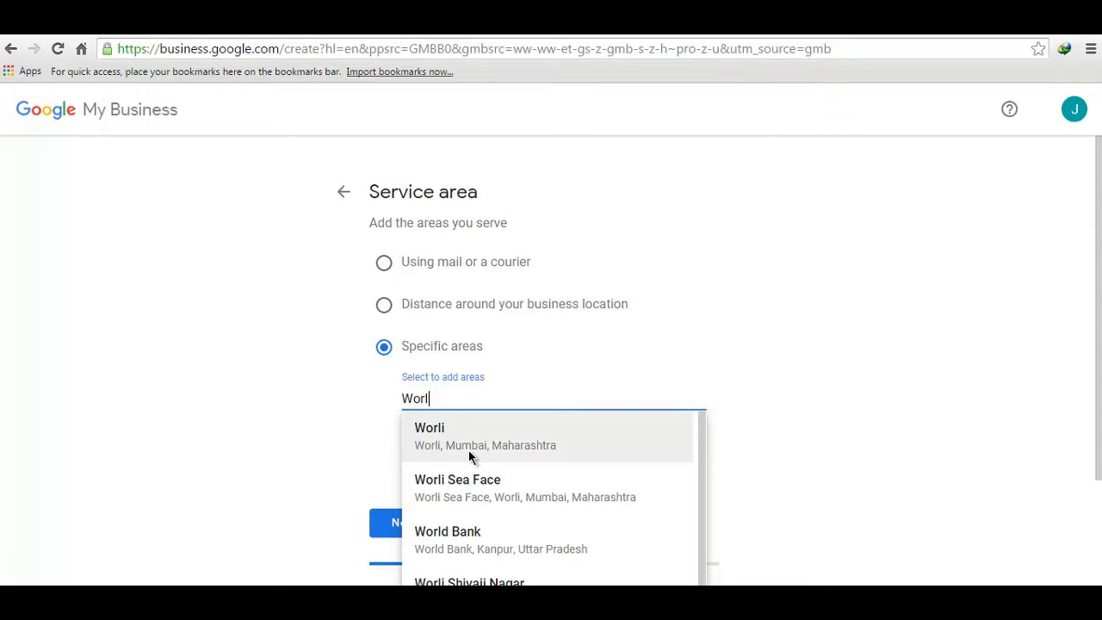
type("d wi")
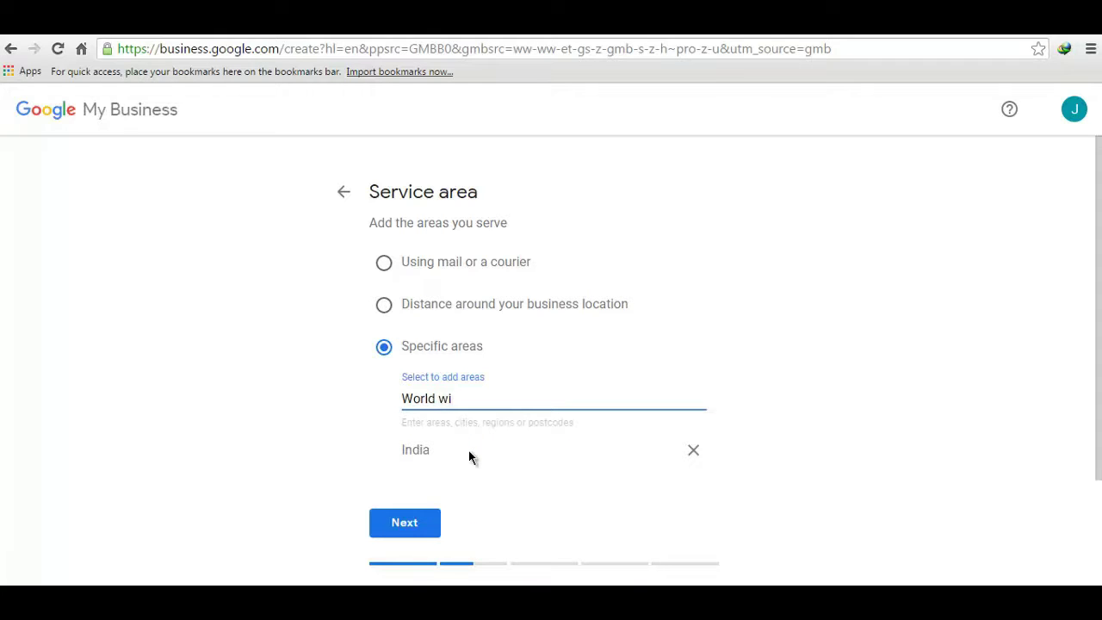
key("BackSpace")
key("BackSpace")
type("wide")
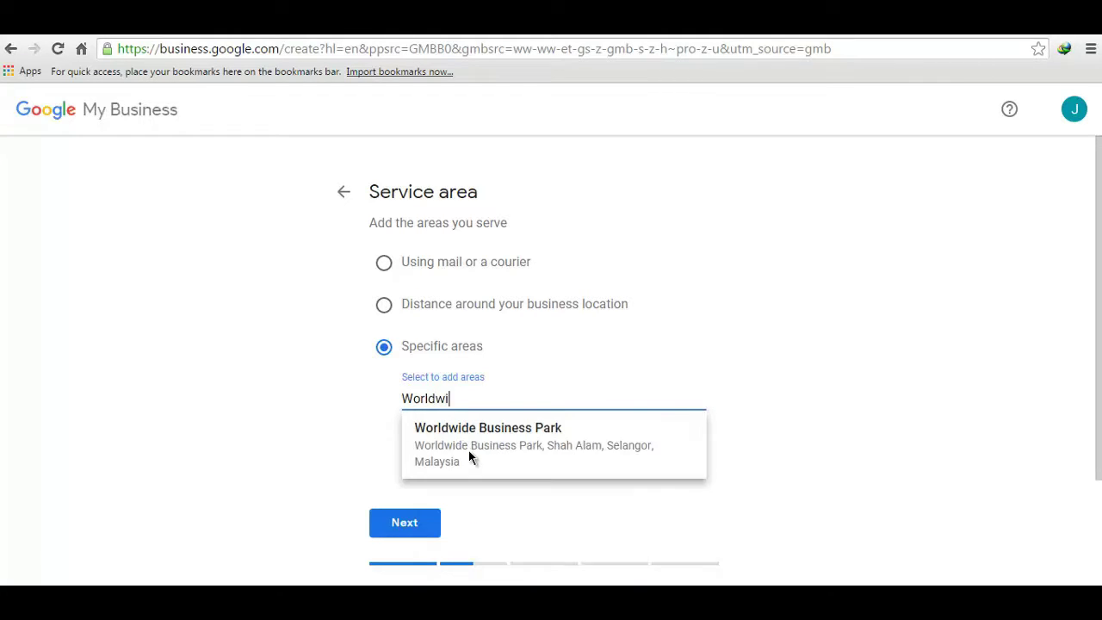
key("BackSpace")
key("BackSpace")
key("BackSpace")
key("BackSpace")
key("BackSpace")
key("BackSpace")
key("BackSpace")
key("BackSpace")
key("BackSpace")
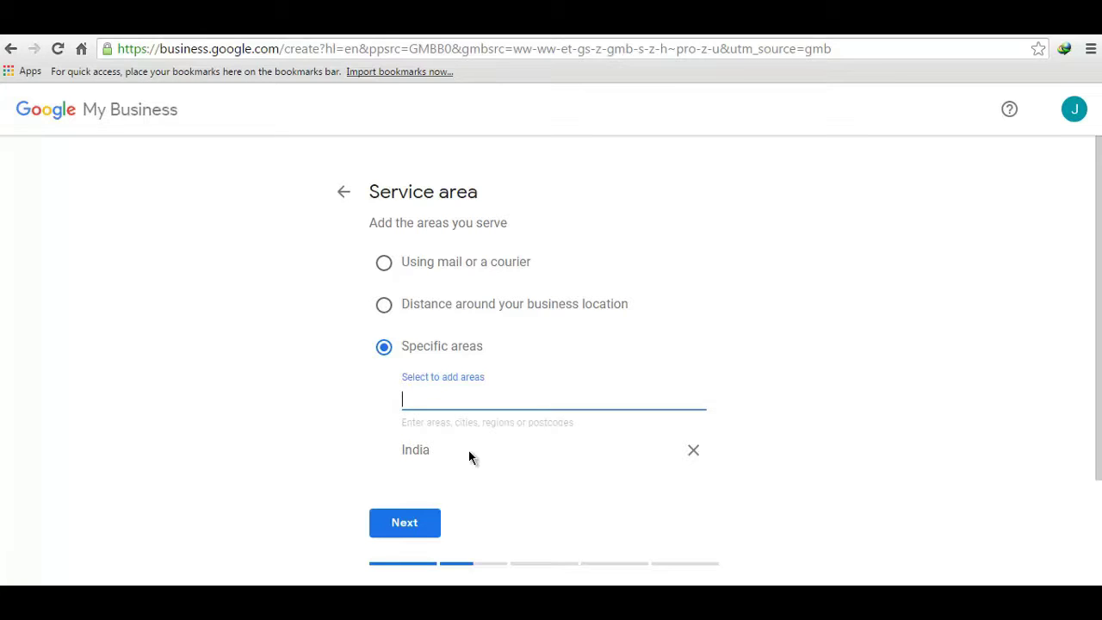
Add United Arab Emirates, United Kingdom and United States to the specific service areas
type("Usinted")
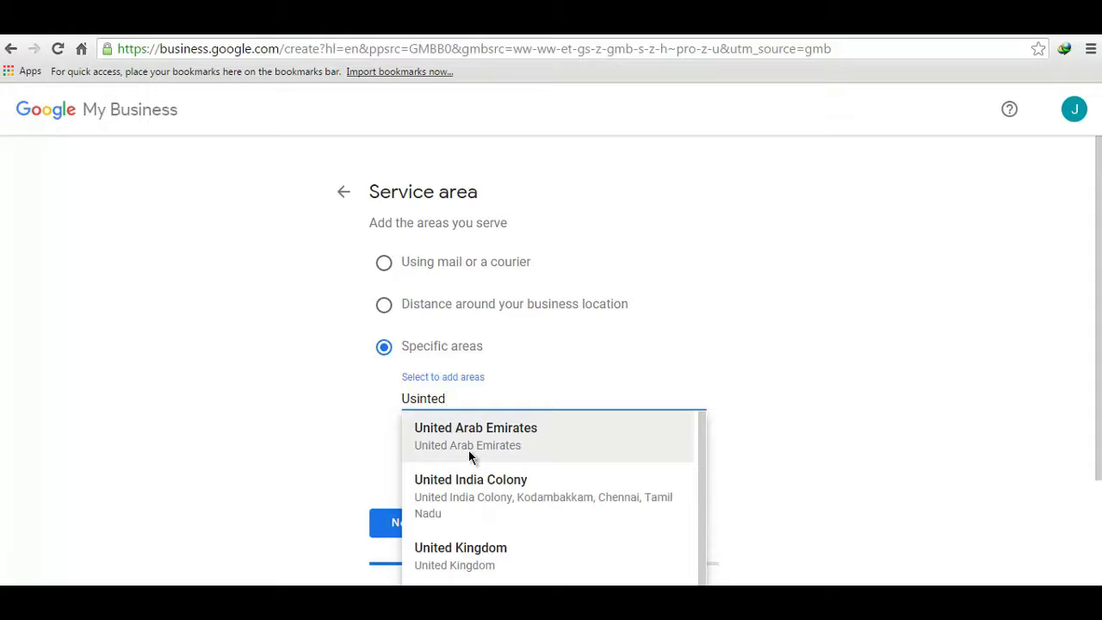
left_click(469, 451)
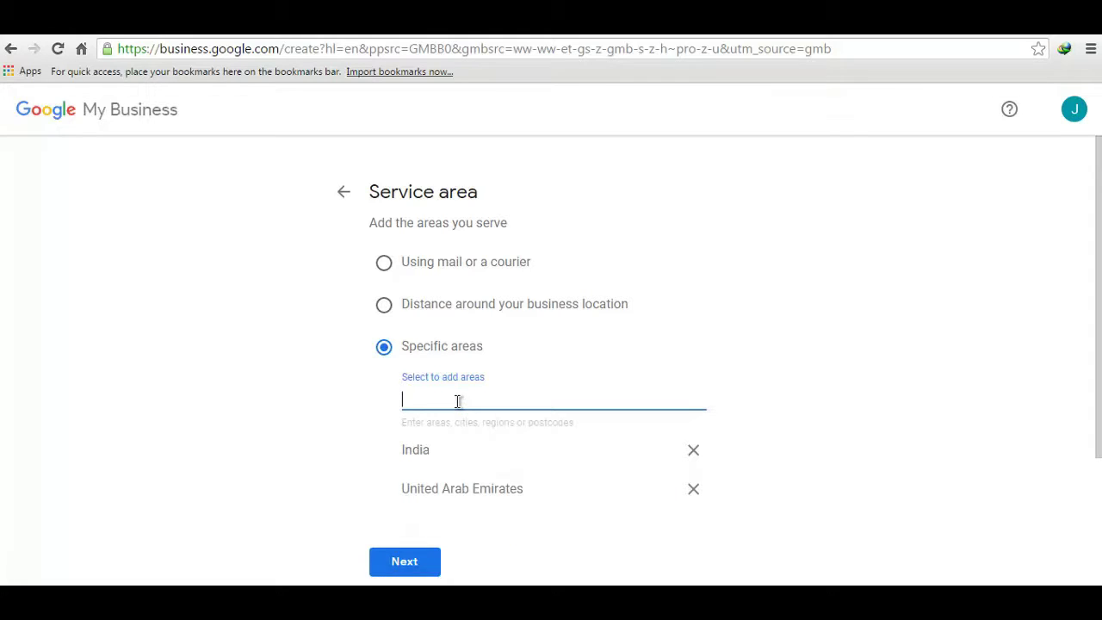
type("United")
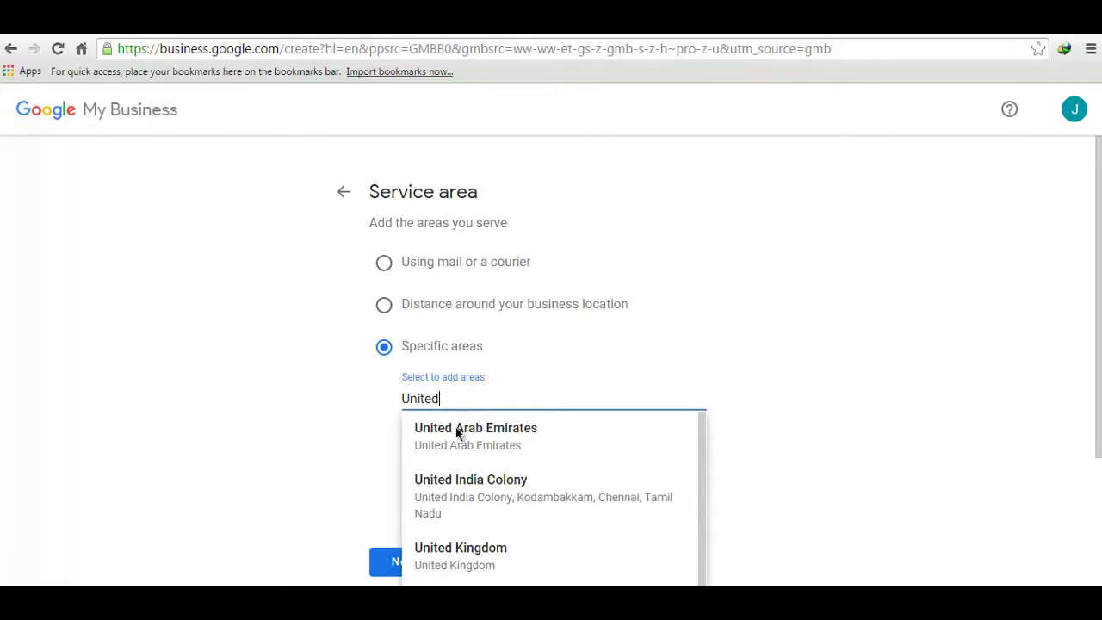
left_click(474, 548)
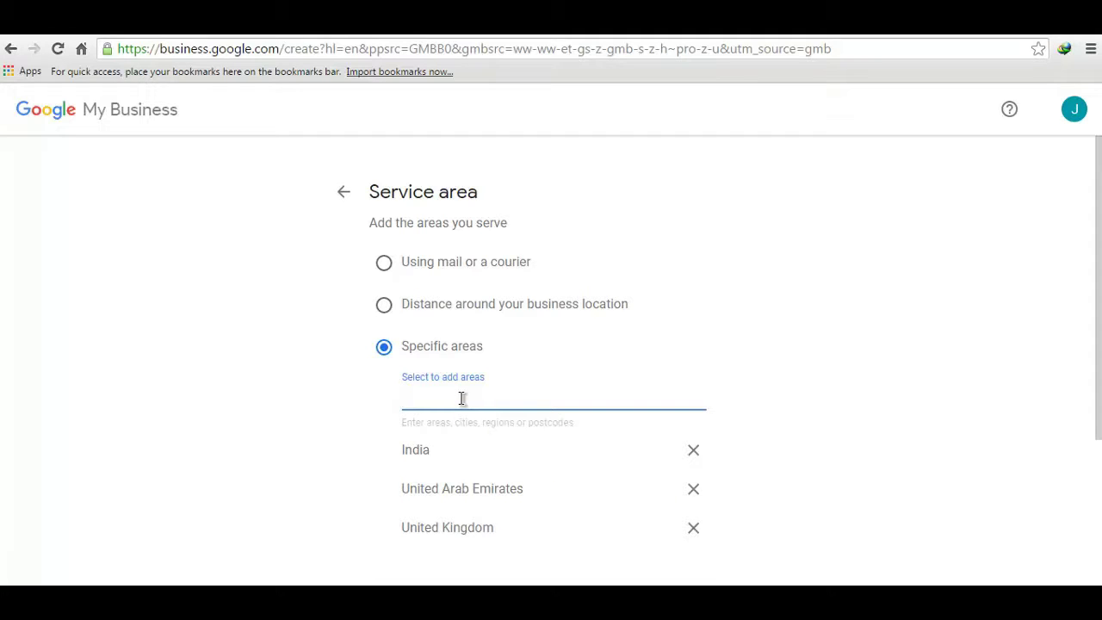
type("united ")
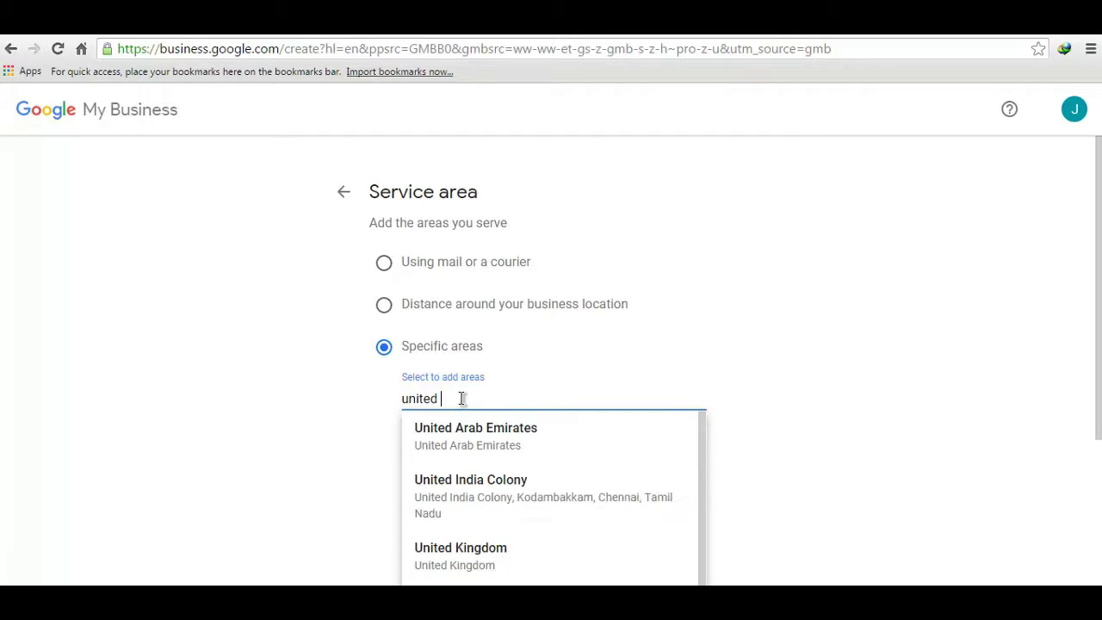
type("st")
key("Down")
key("Return")
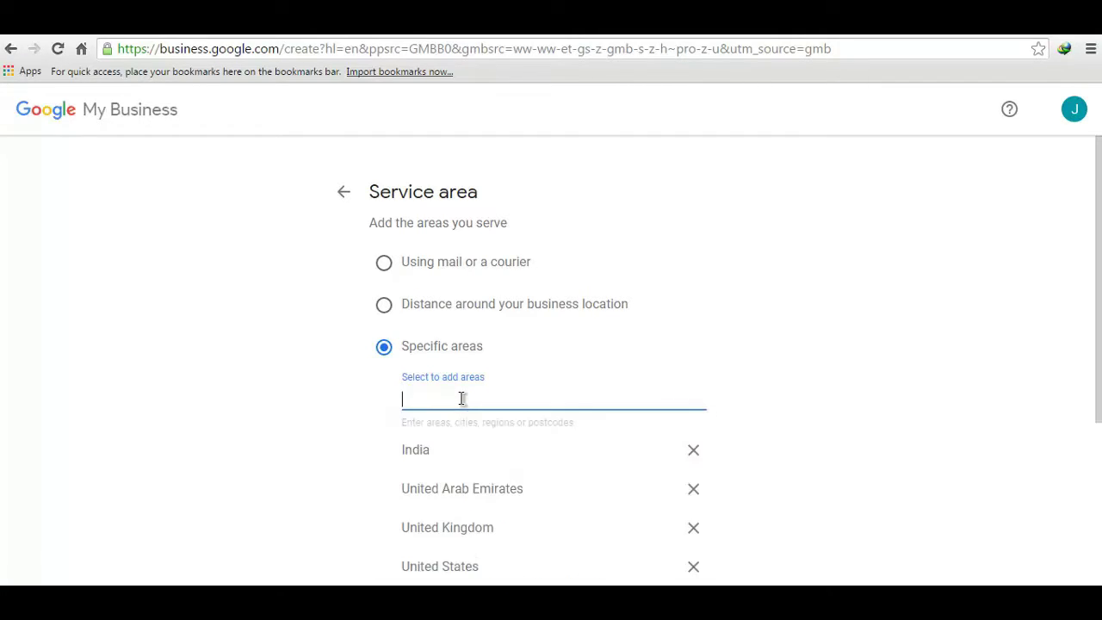
Add Australia and Canada to the specific areas served by the business
type("au")
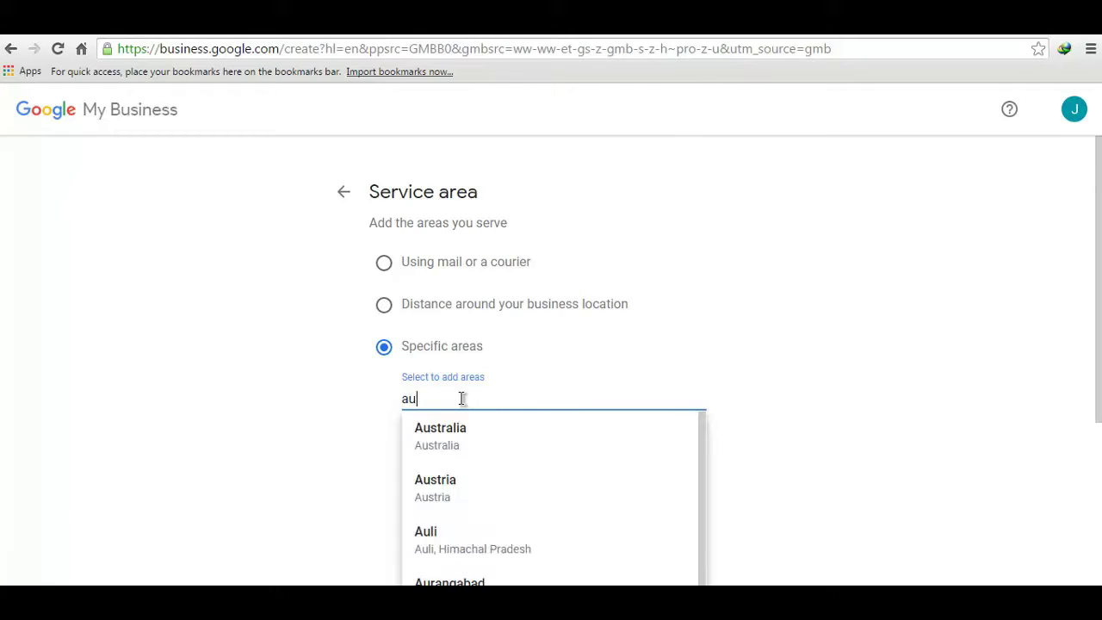
type("stralia")
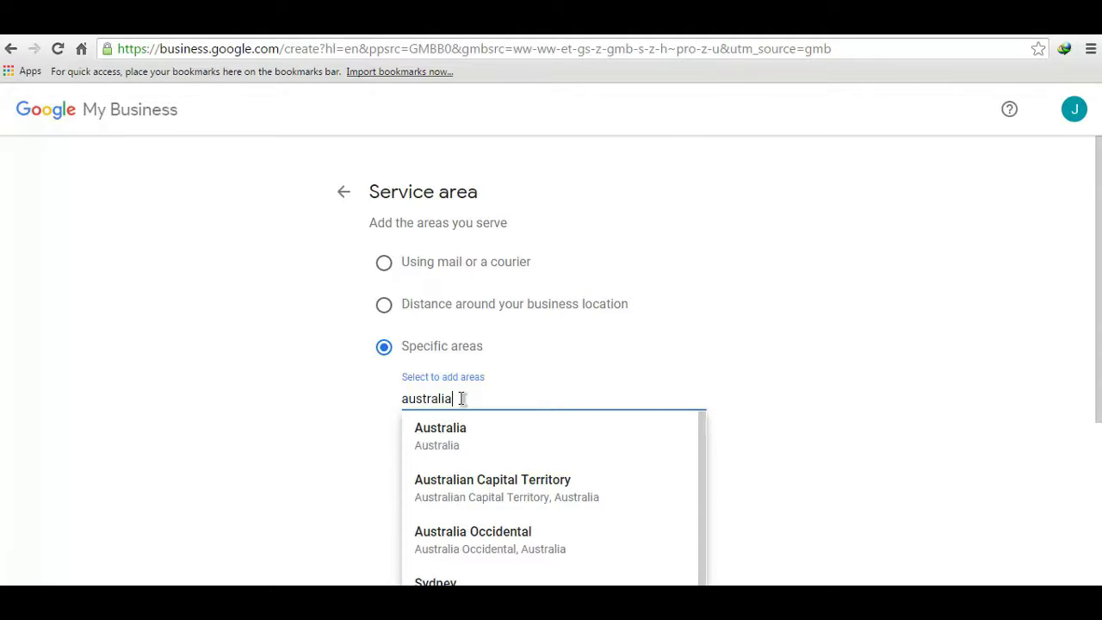
left_click(463, 444)
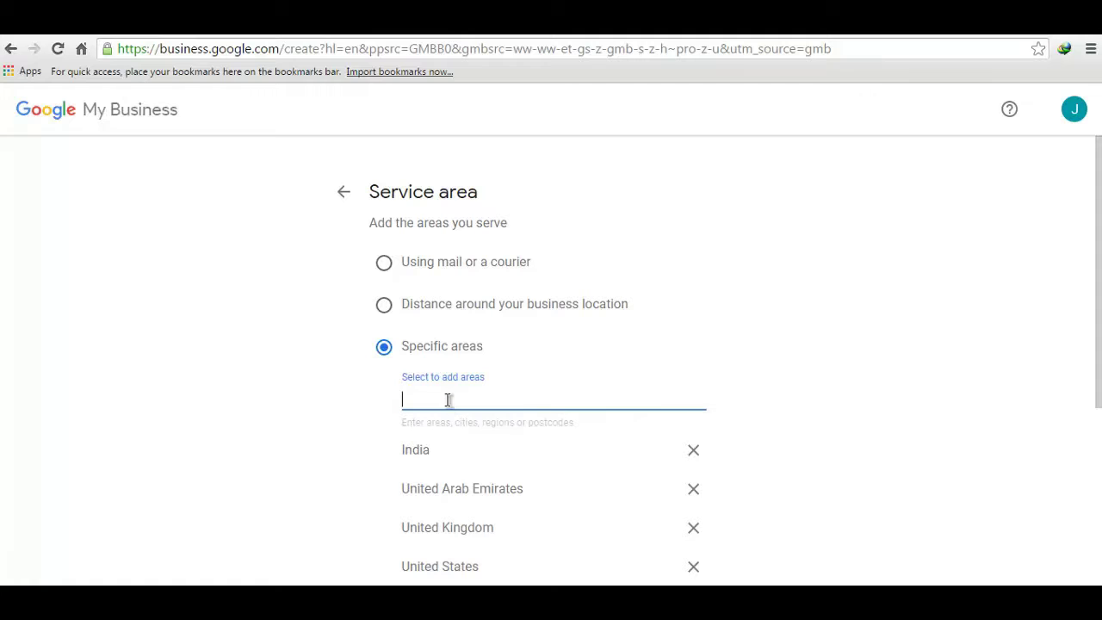
type("cana")
key("Down")
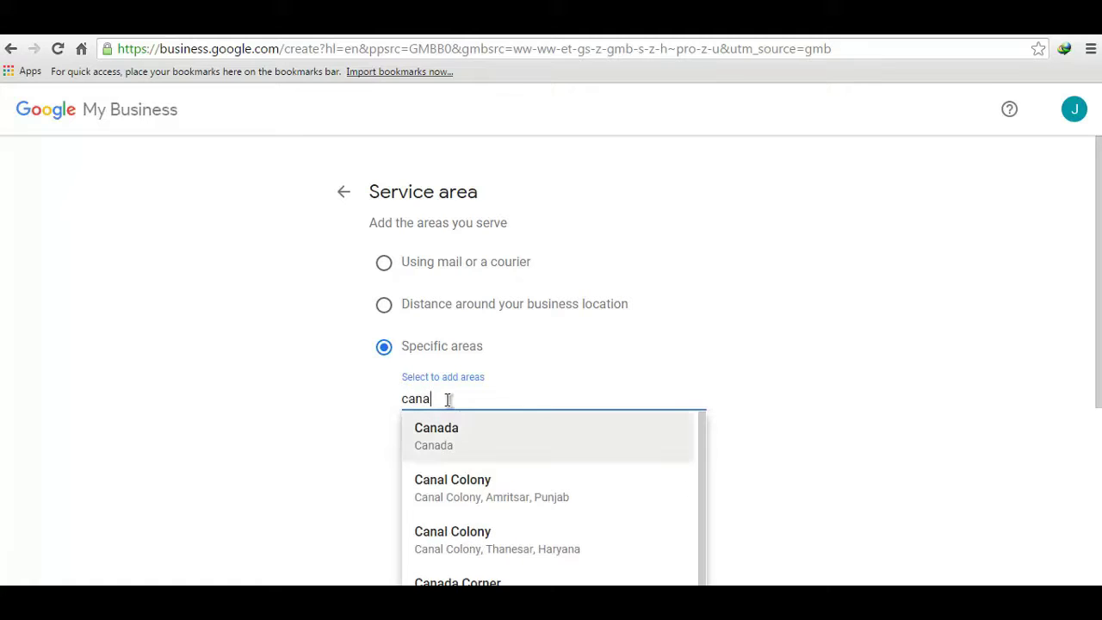
key("Return")
Add France and Italy to the specific areas served by the business
type("france")
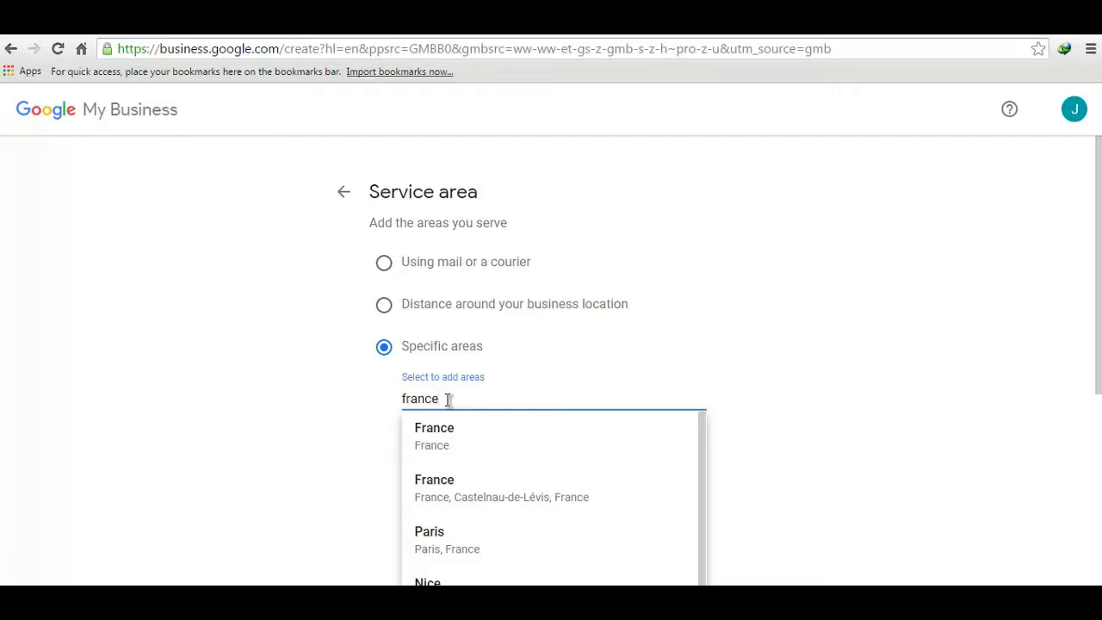
key("Down")
key("Return")
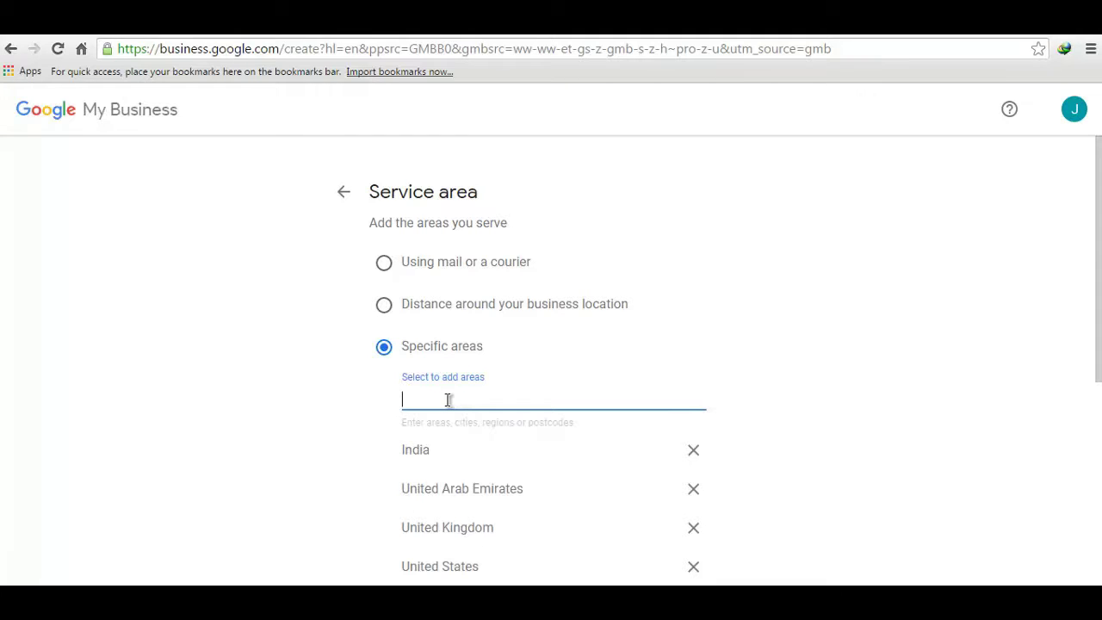
type("ital")
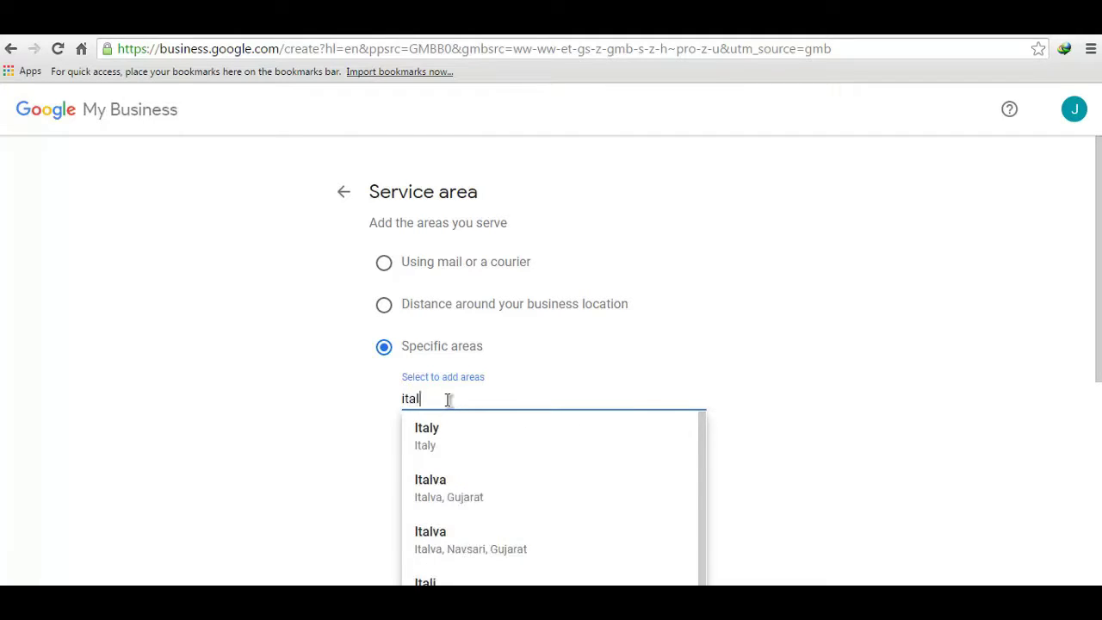
key("Down")
key("Return")
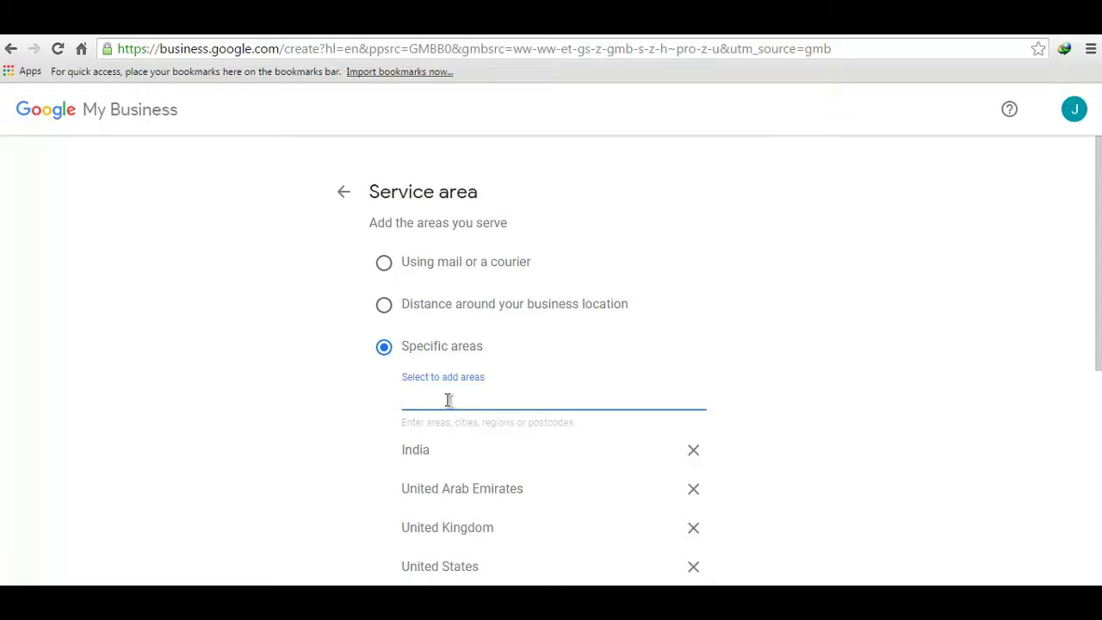
Add Sweden and New Zealand to the specific areas served by the business
type("sweden")
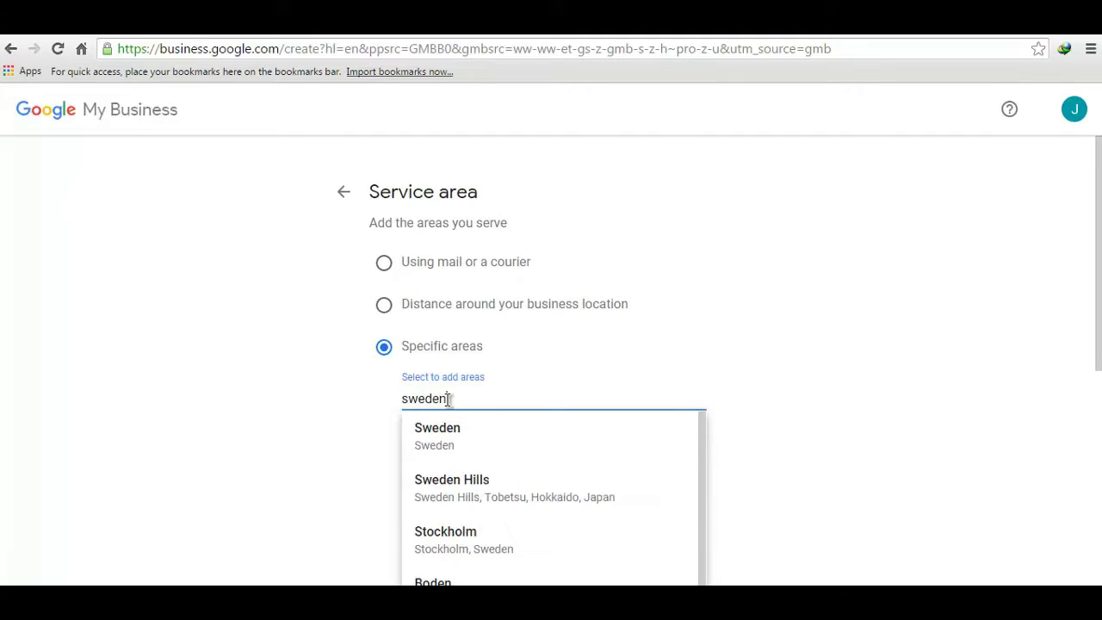
key("Down")
key("Return")
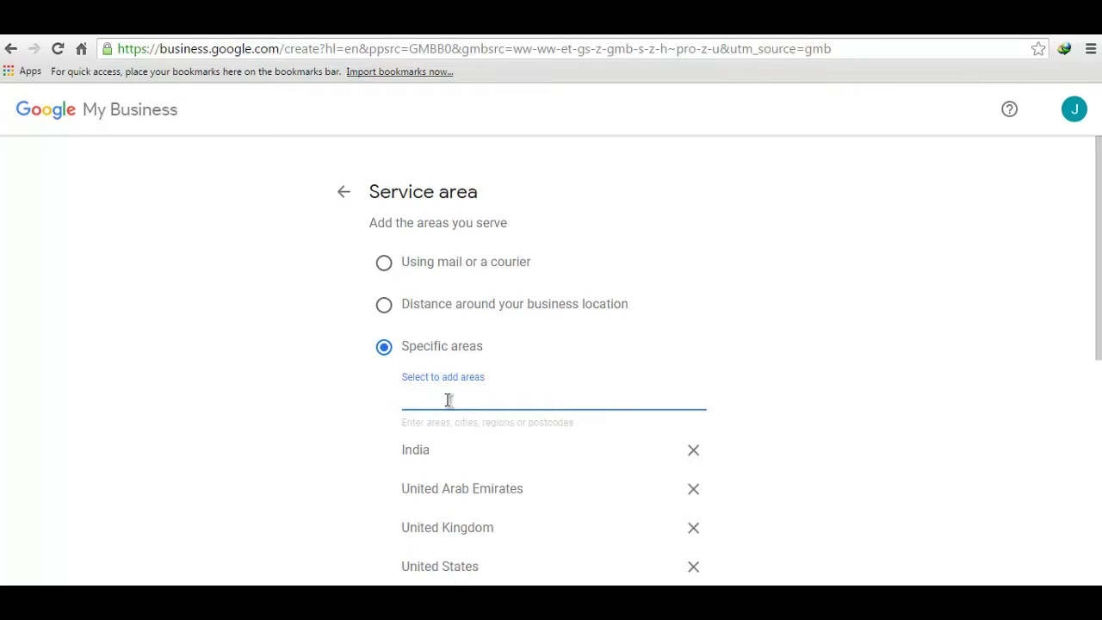
type("new")
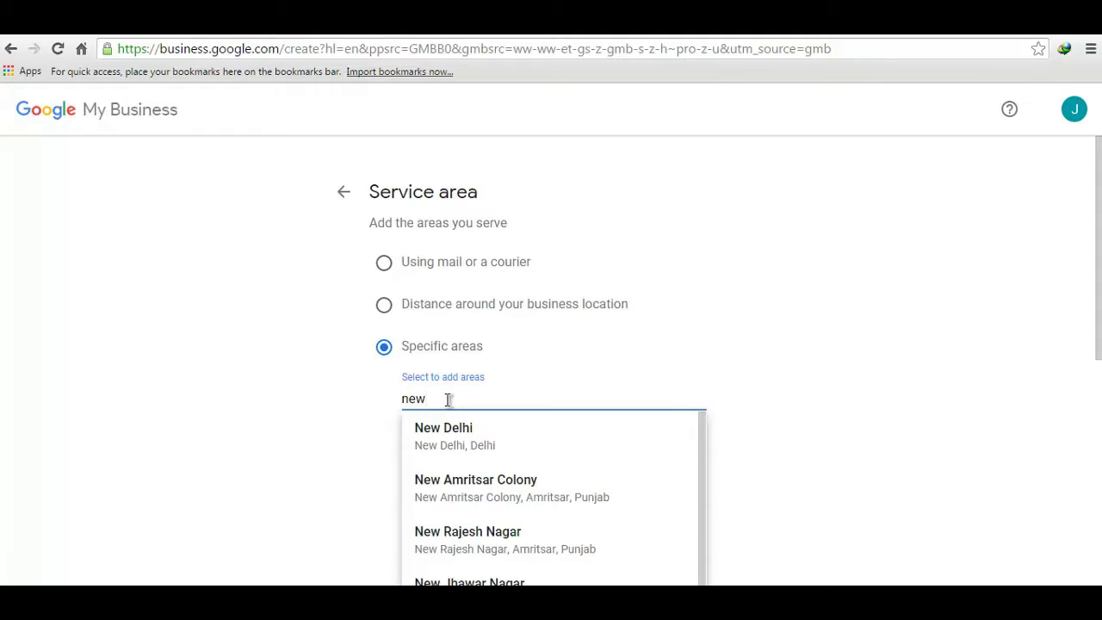
type("z")
key("Down")
key("Return")
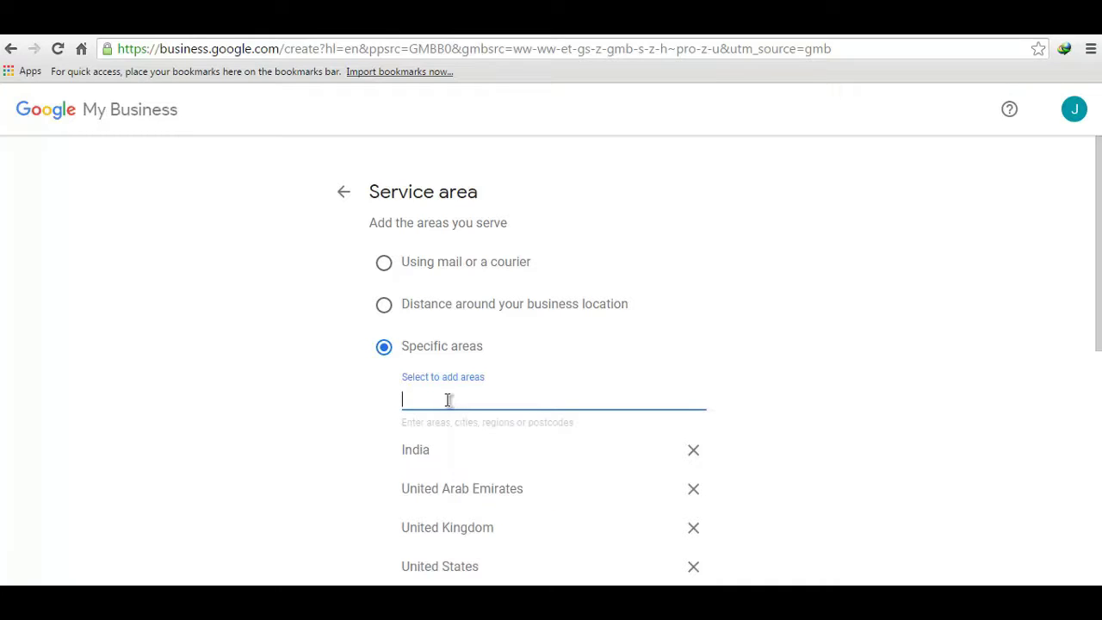
Add South Africa and Singapore to the specific areas served by the business
type("south")
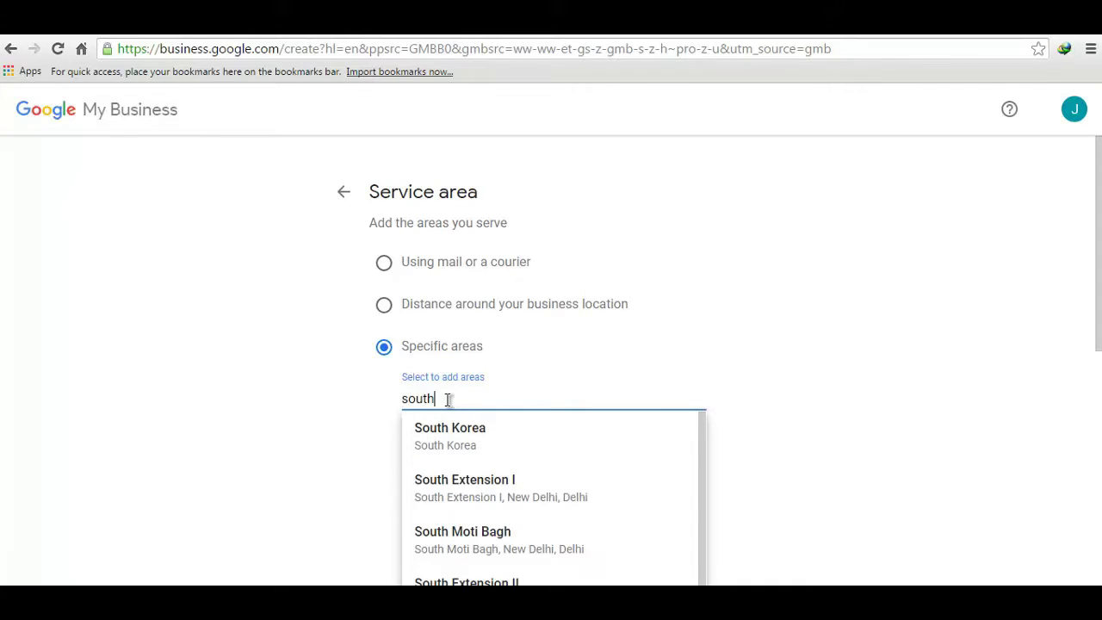
type(" a")
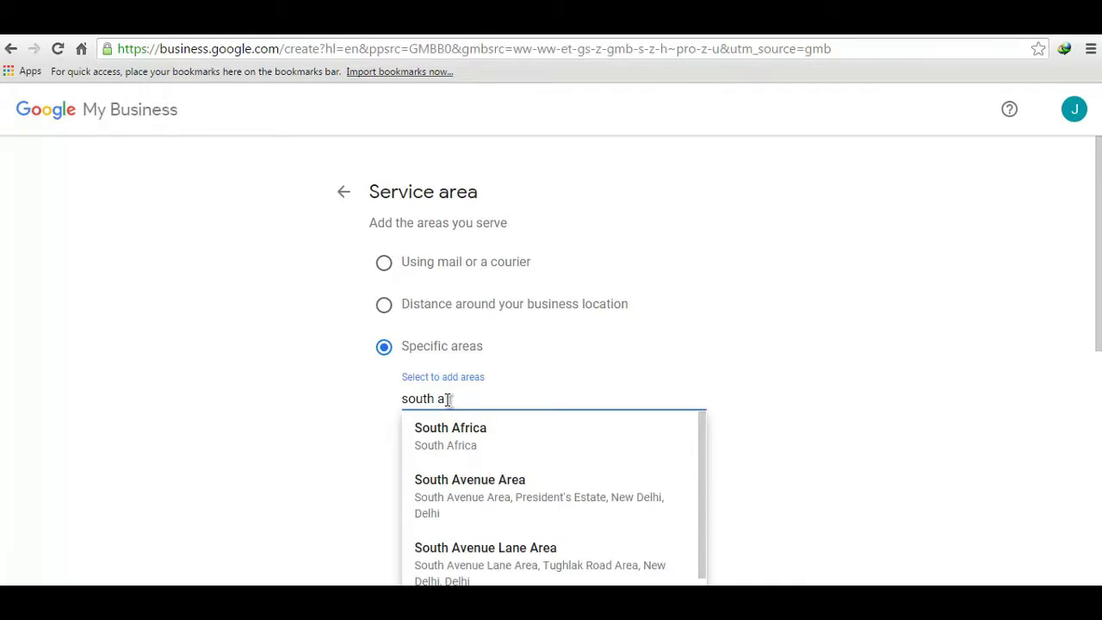
key("Down")
key("Return")
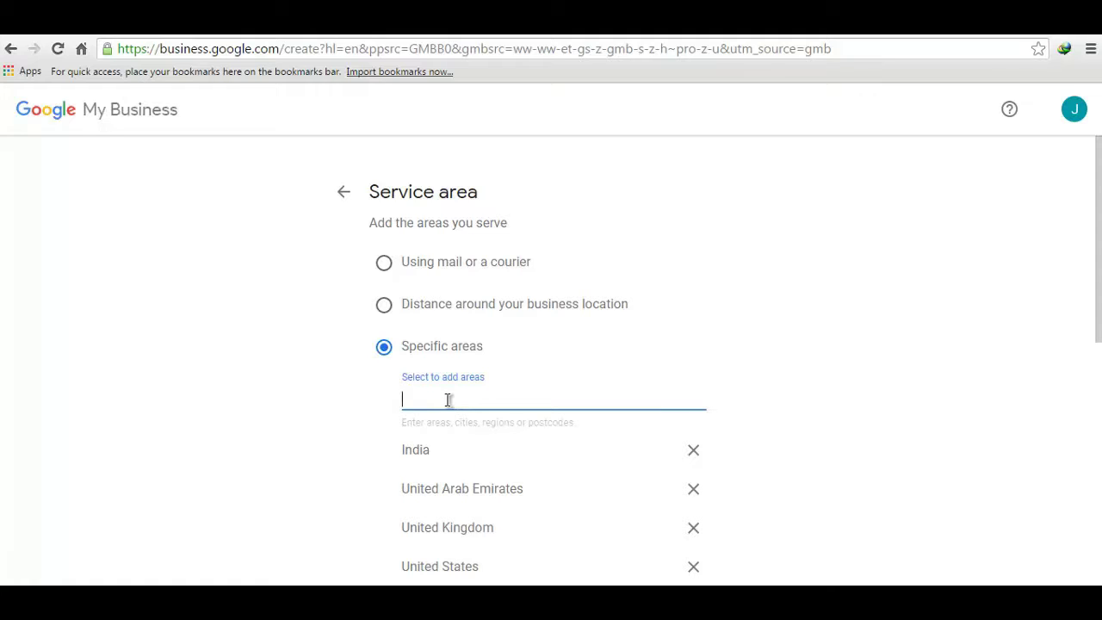
type("singa")
key("Down")
key("Return")
Add Malaysia and Taiwan to the specific areas served by the business
type("mala")
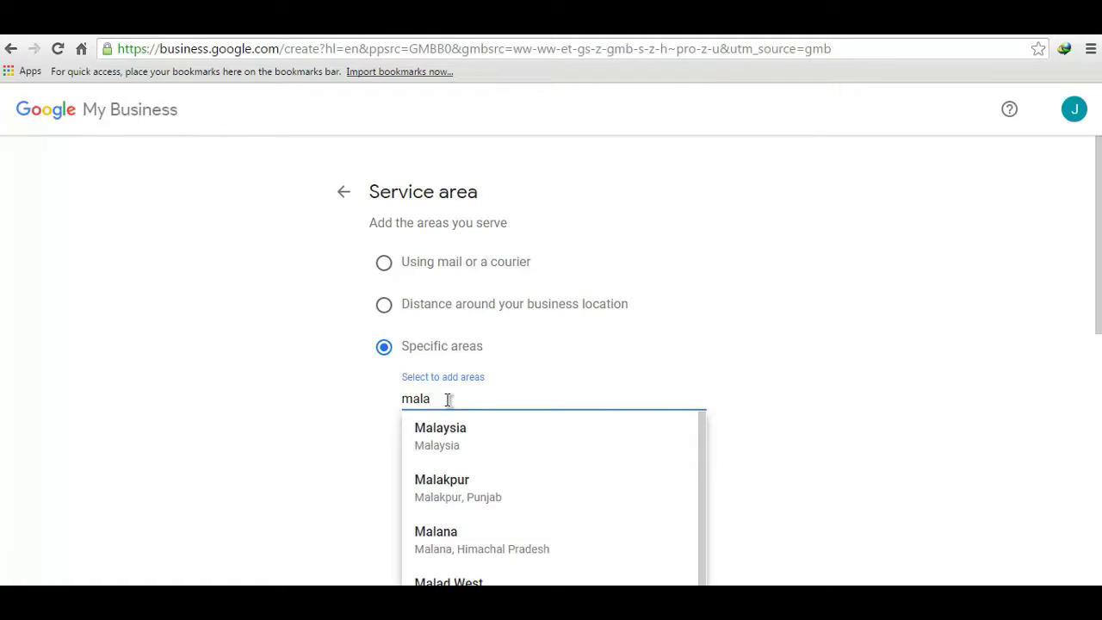
key("Down")
key("Return")
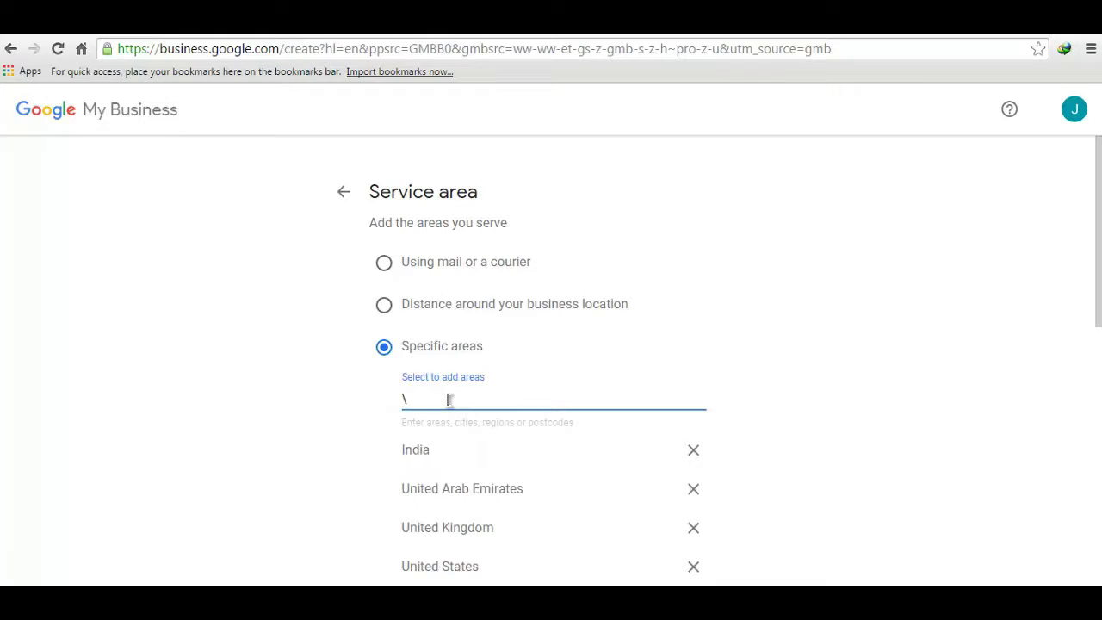
type("taiwa")
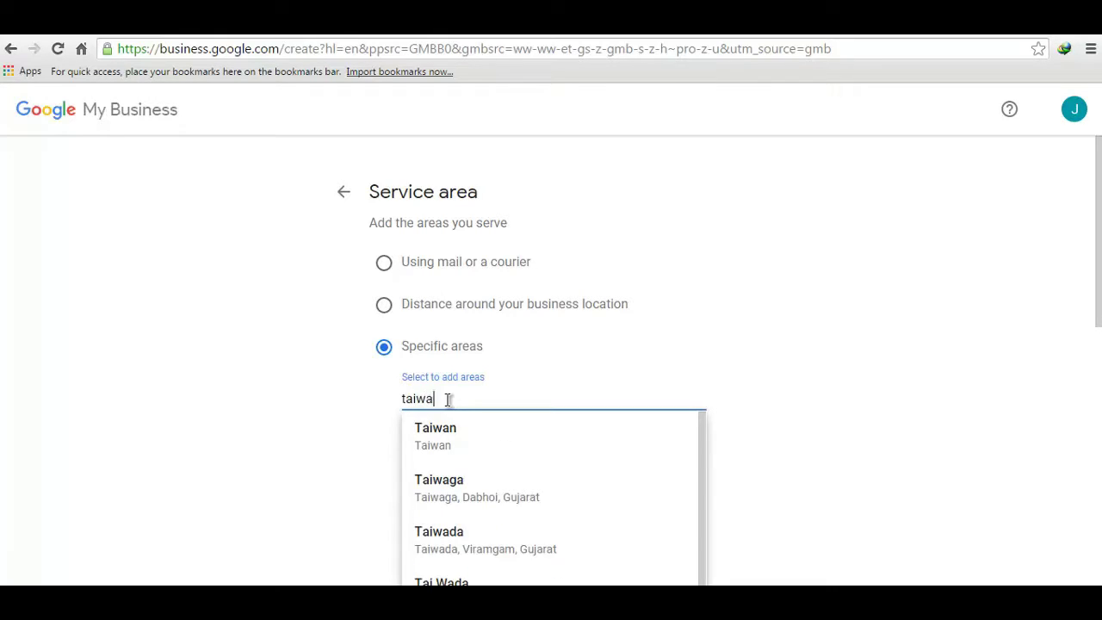
key("Down")
key("Return")
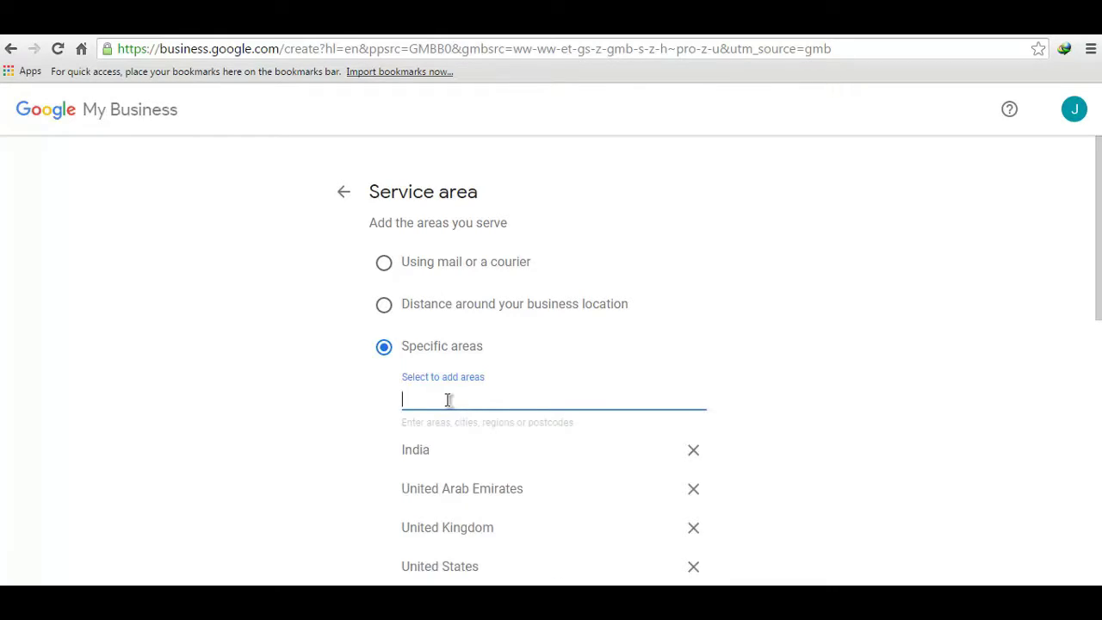
Add China to the specific areas served by the business
type("prc")
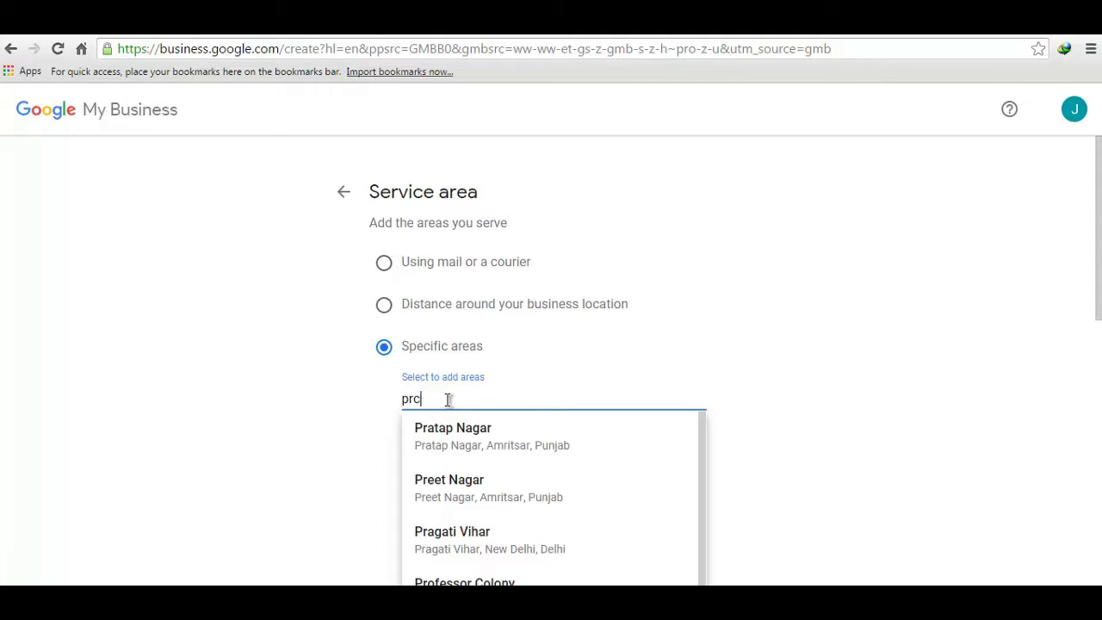
key("BackSpace")
key("BackSpace")
type("hina")
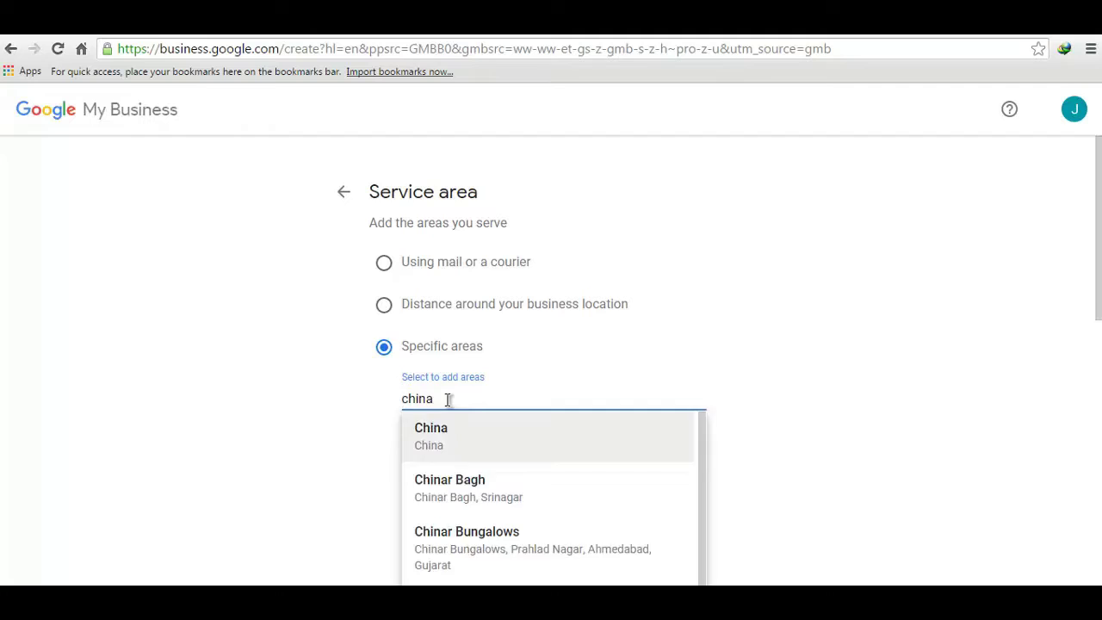
key("Return")
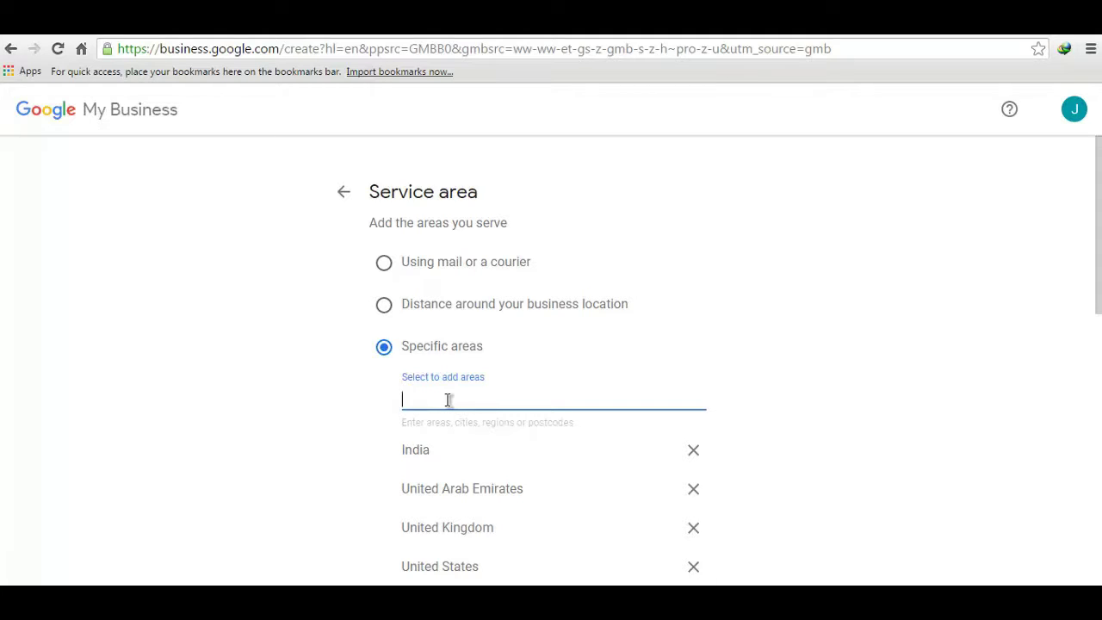
Add the Punjab cities Jalandhar and Ludhiana to the specific service areas
type("jalan")
key("Down")
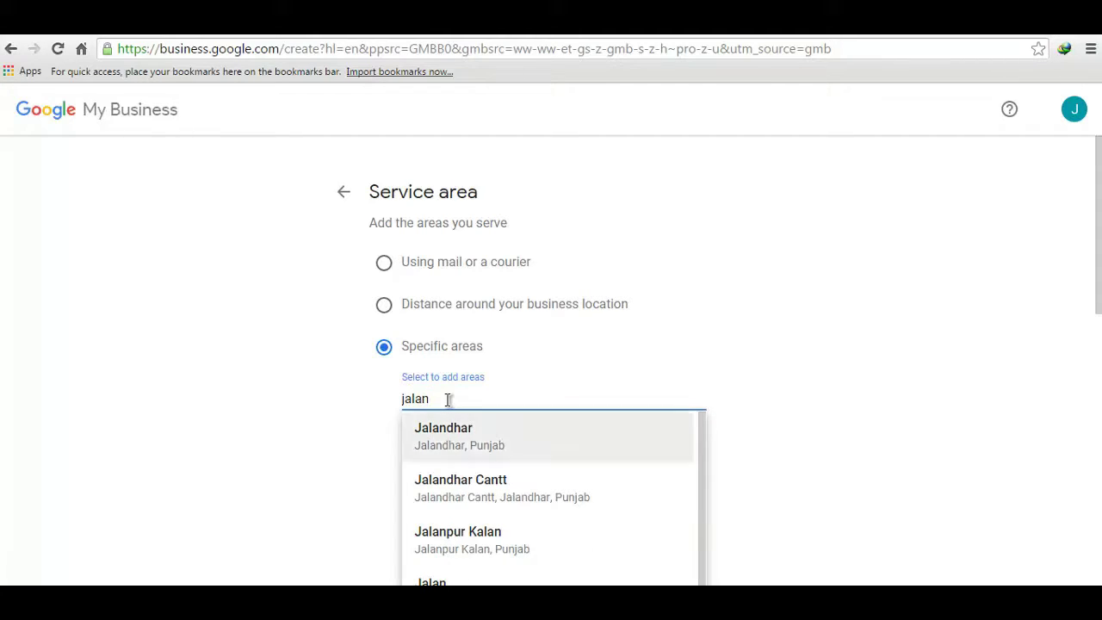
key("Return")
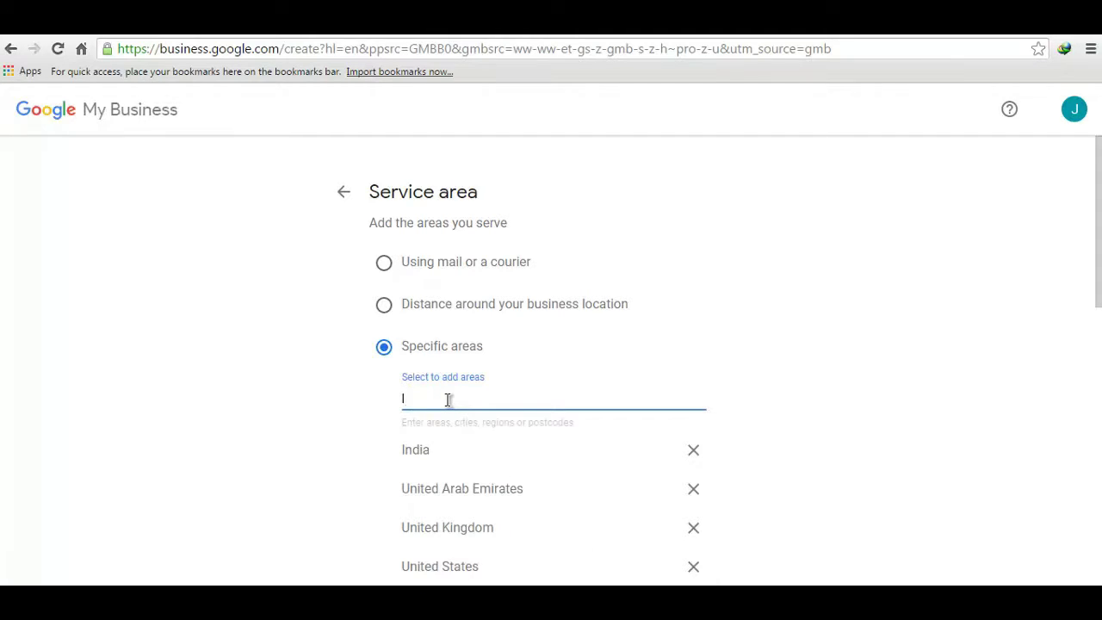
type("ludhiani")
key("Down")
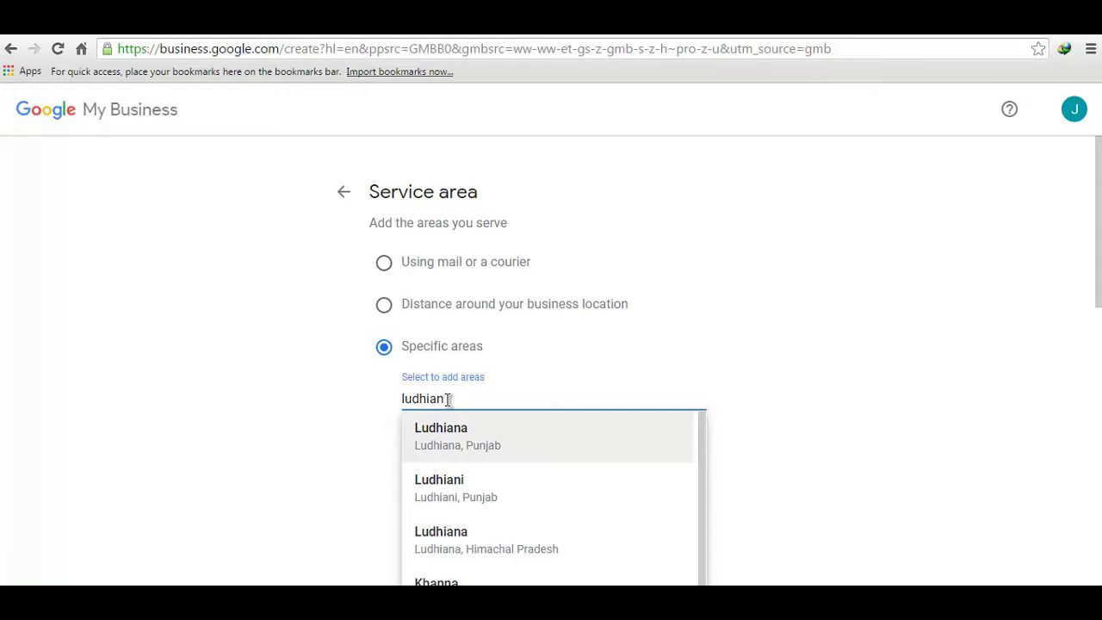
key("Return")
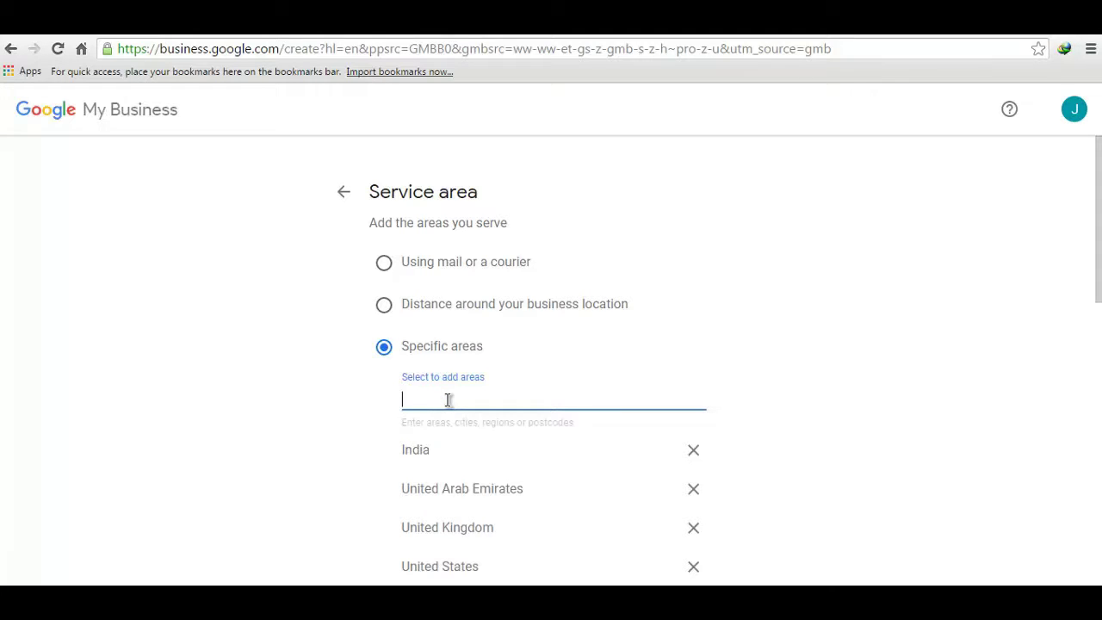
Add Amritsar in Punjab and Chandigarh to the specific service areas
type("amritsar")
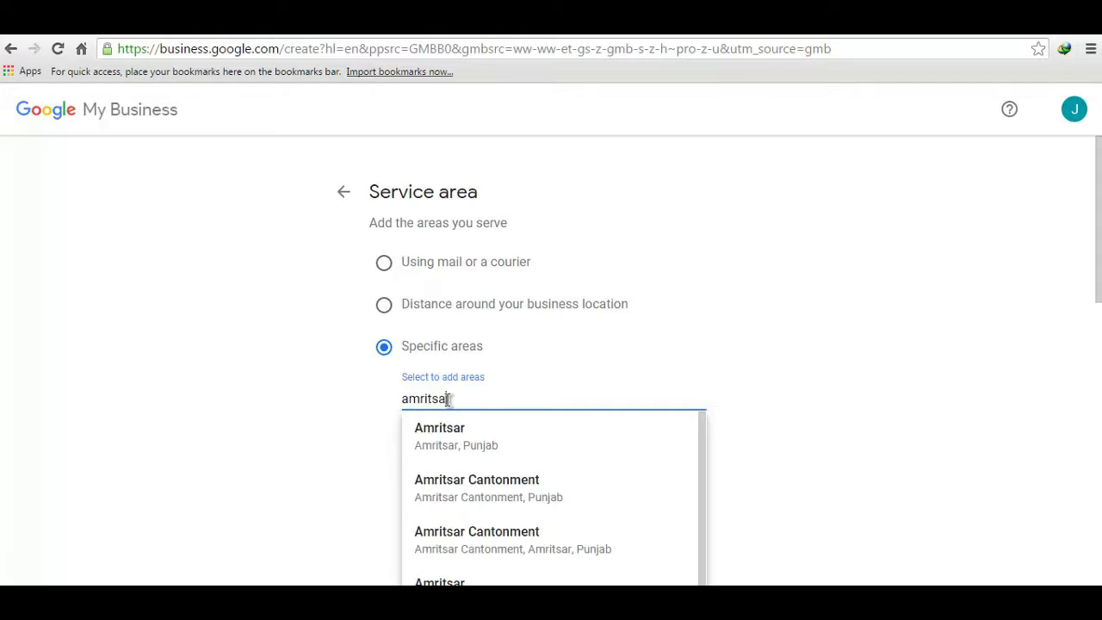
key("Down")
key("Return")
type("c")
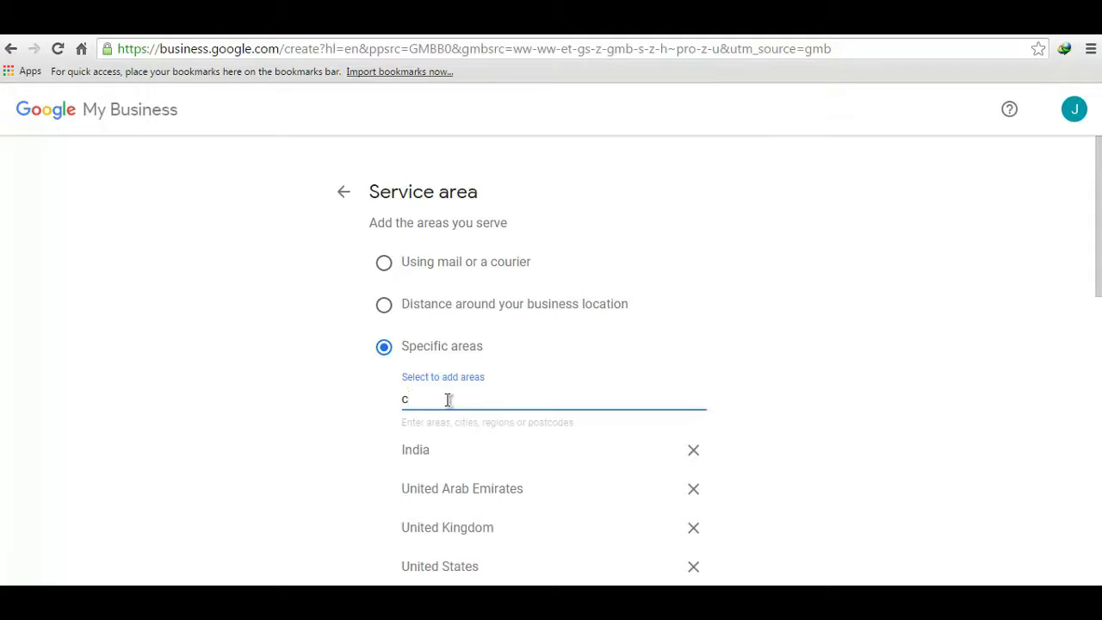
type("handigarh")
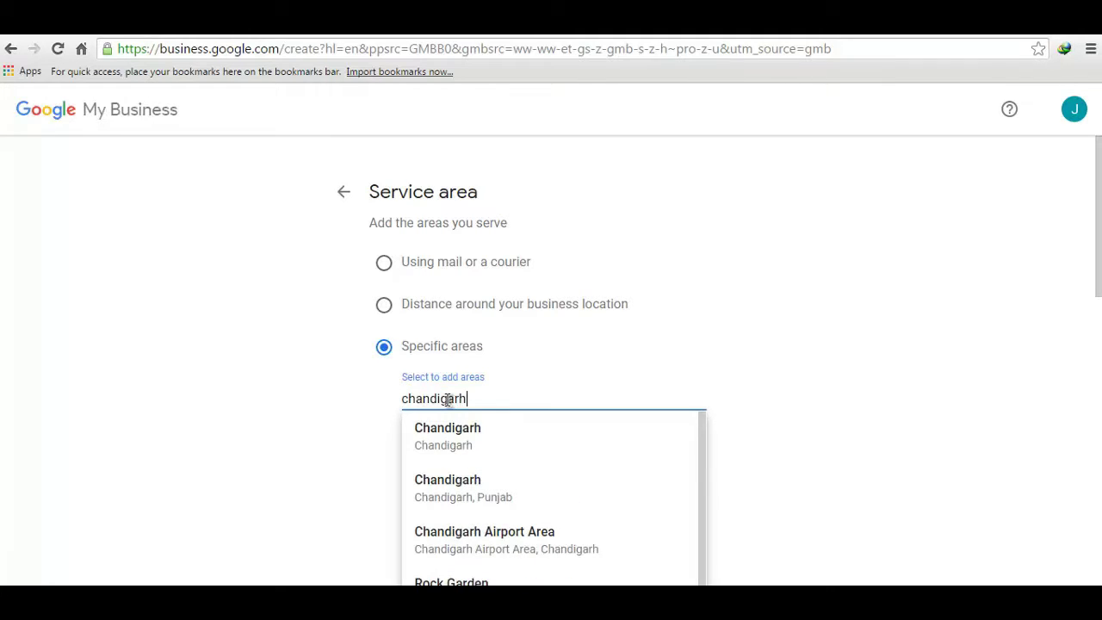
key("Down")
key("Return")
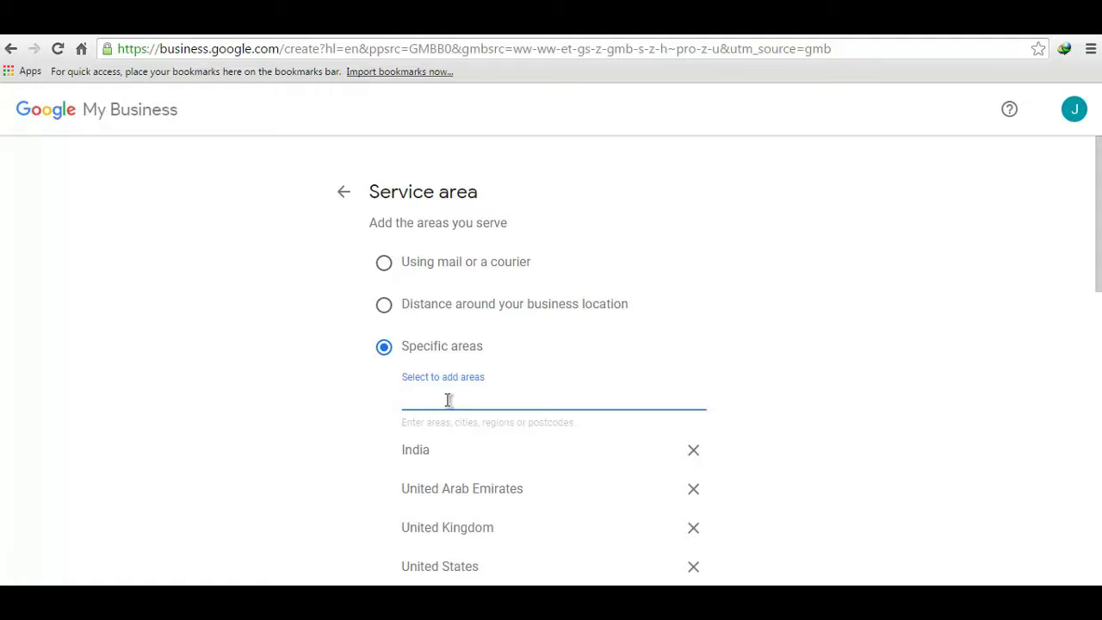
Add New Delhi, Delhi and Lucknow, Uttar Pradesh to the specific service areas
type("delhi")
key("Down")
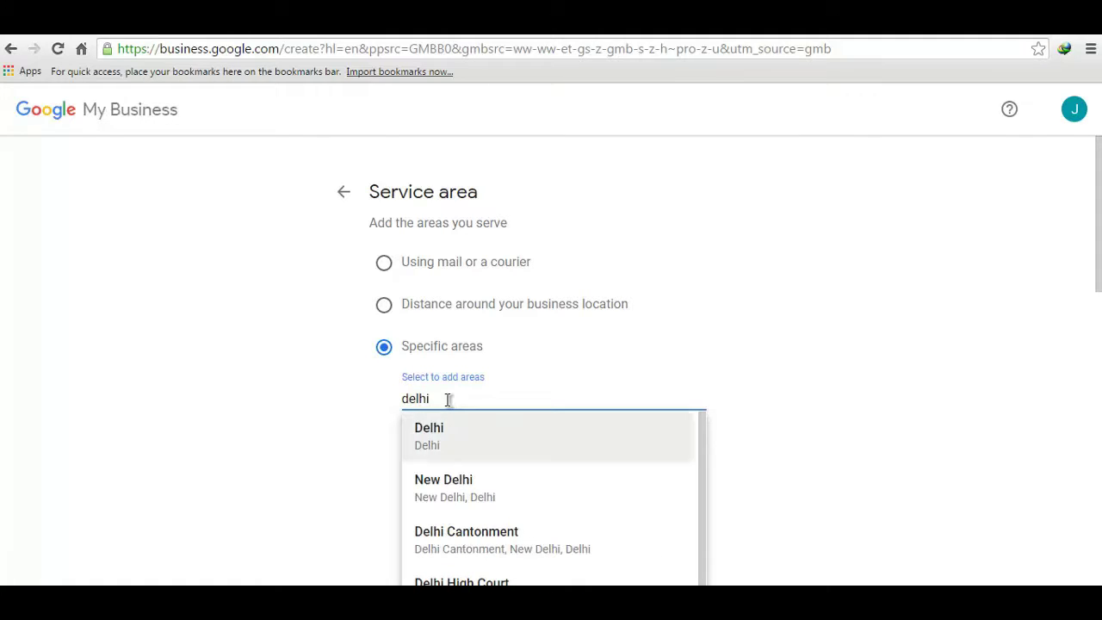
key("Down")
key("Return")
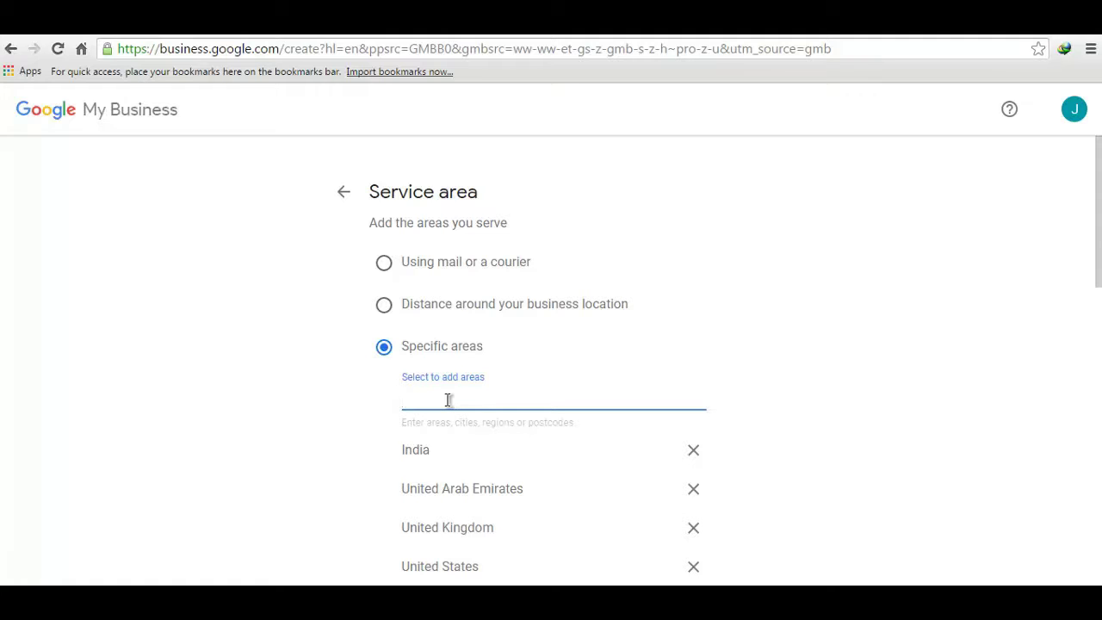
type("luck")
key("Down")
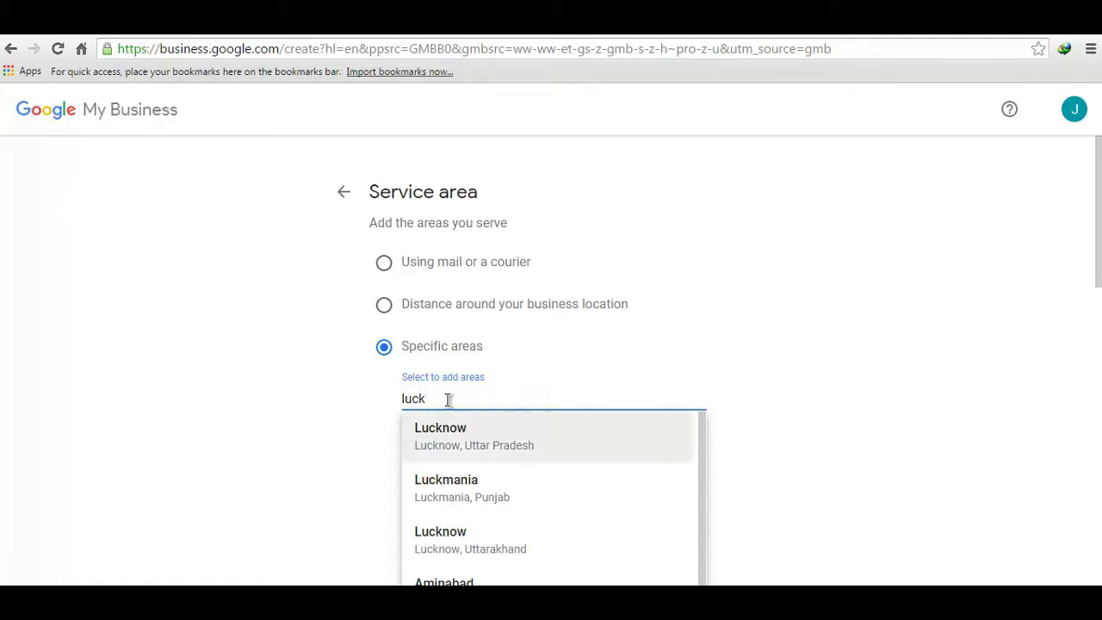
key("Return")
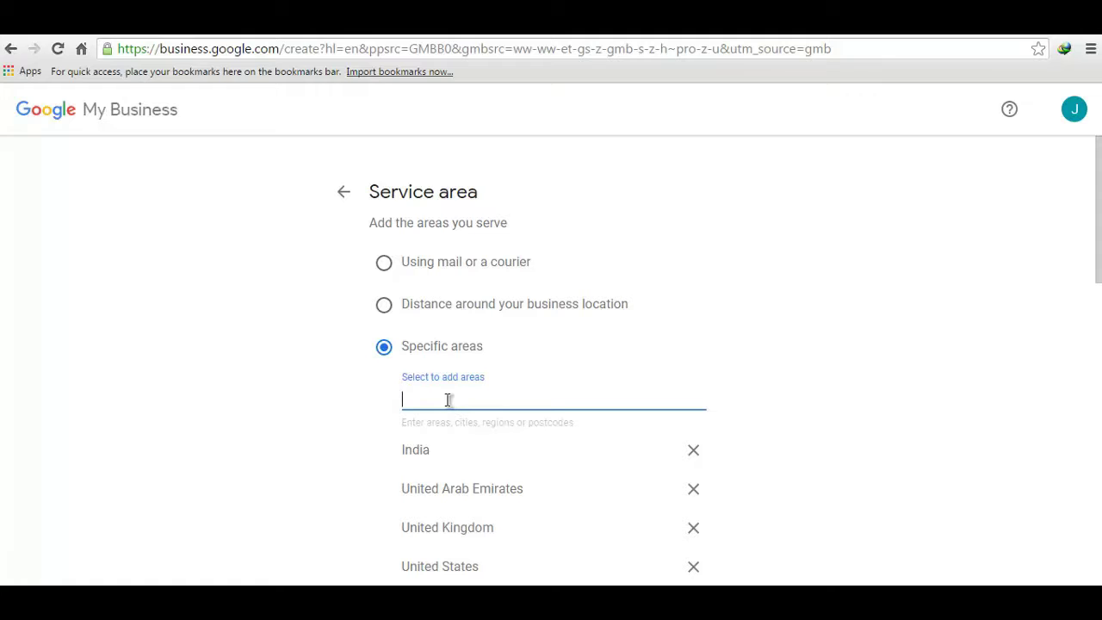
Add Varanasi, Uttar Pradesh and Mumbai, Maharashtra to the specific service areas
type("vara")
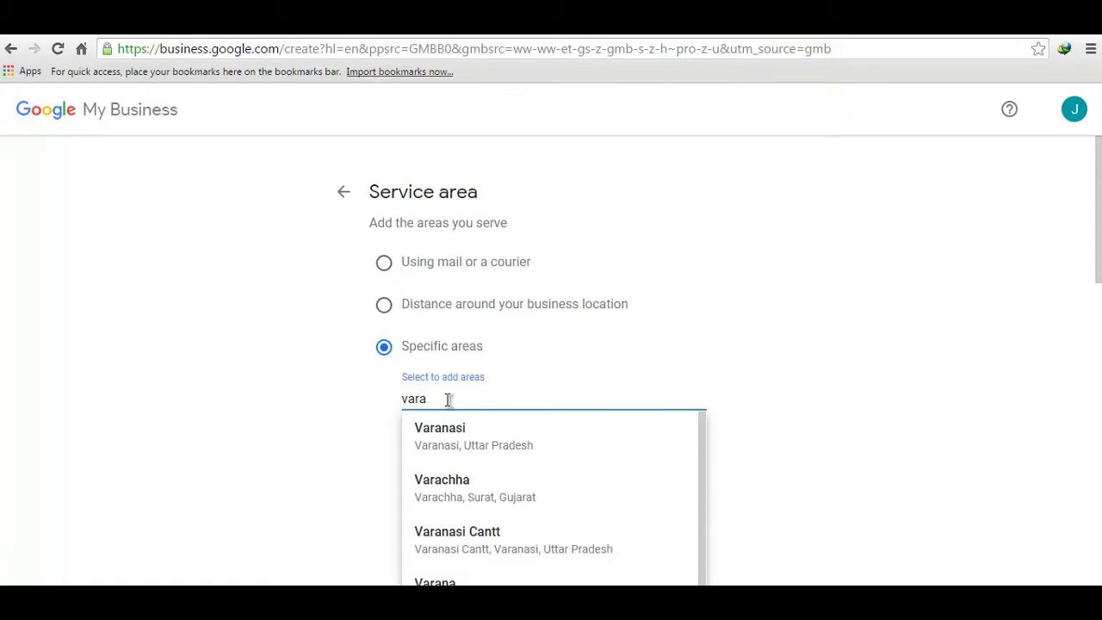
key("Down")
key("Return")
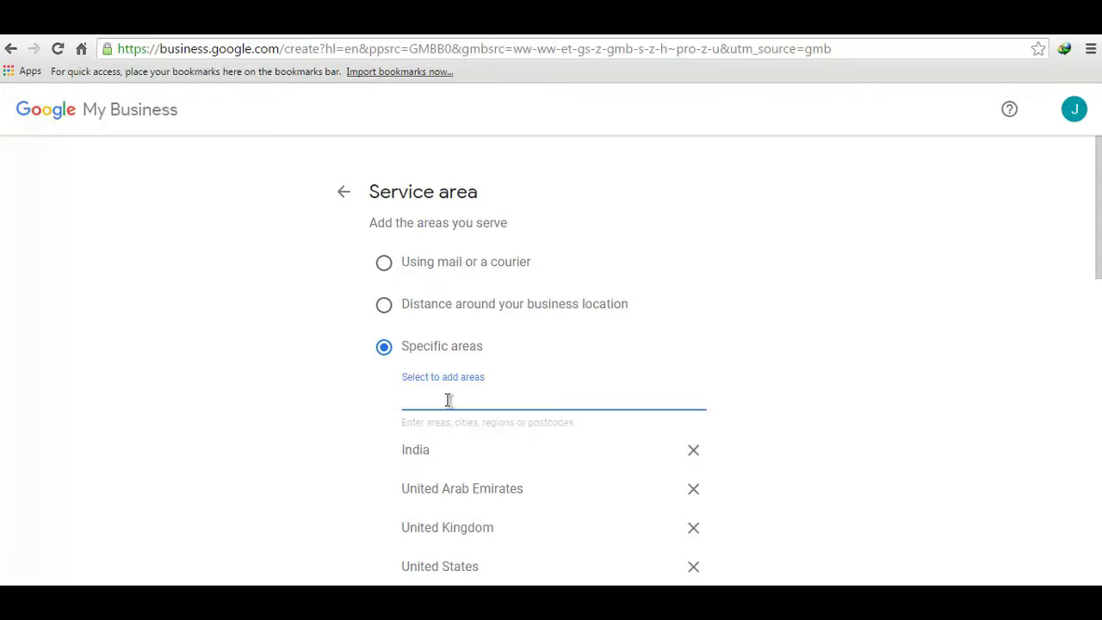
type("mumbai")
key("Return")
Review the list of added service areas and try to continue to the next stage of the listing
scroll(572, 388, "down", 3)
scroll(572, 387, "down", 9)
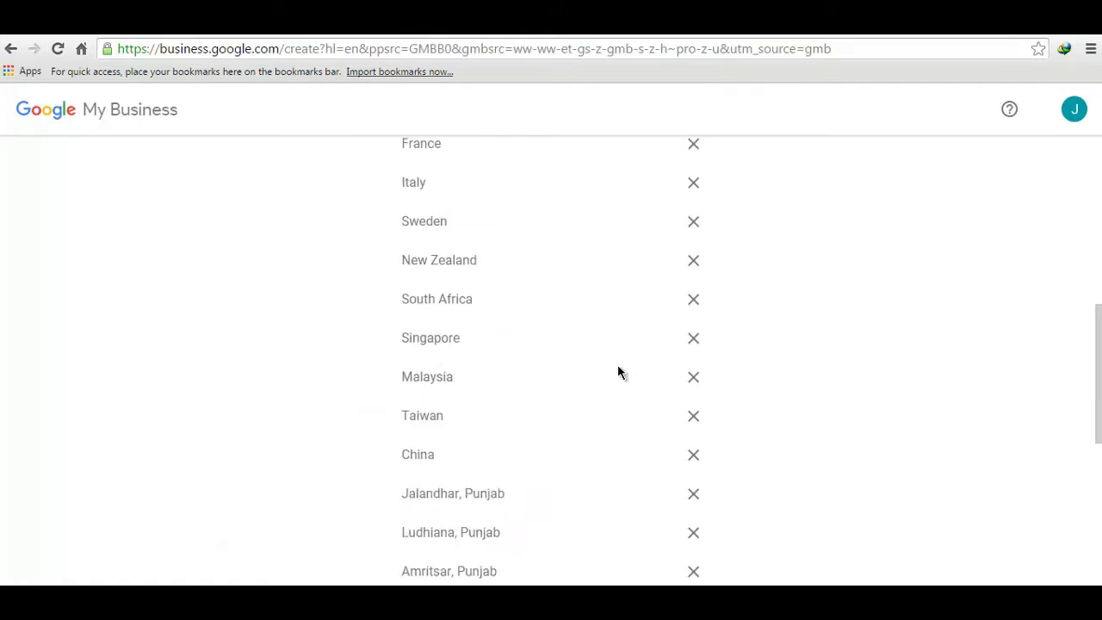
scroll(630, 378, "up", 5)
scroll(594, 388, "up", 4)
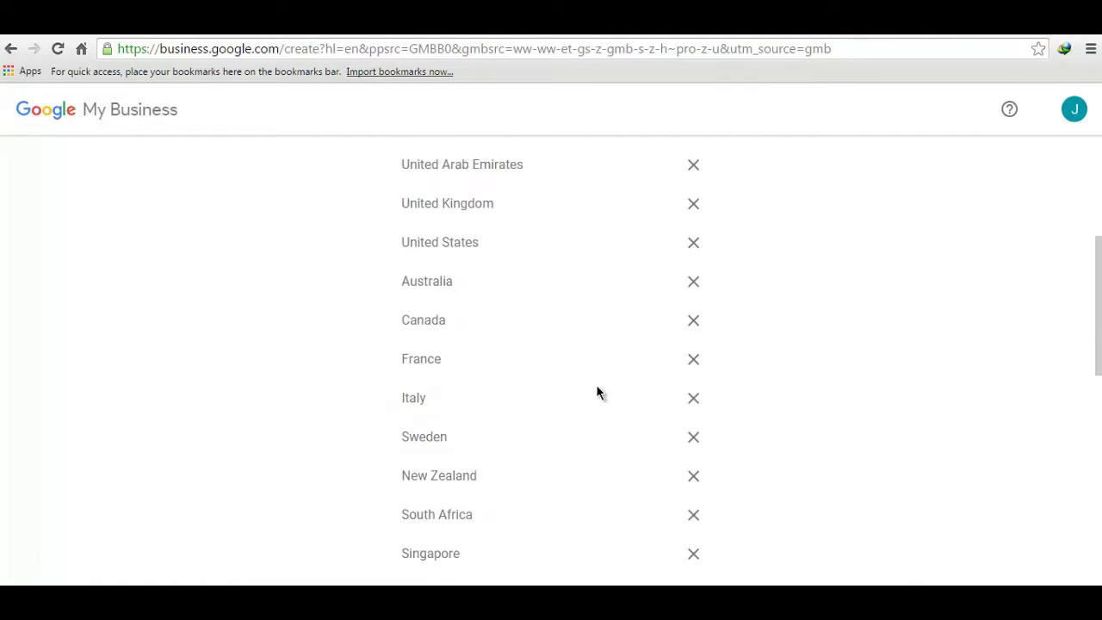
scroll(597, 384, "down", 9)
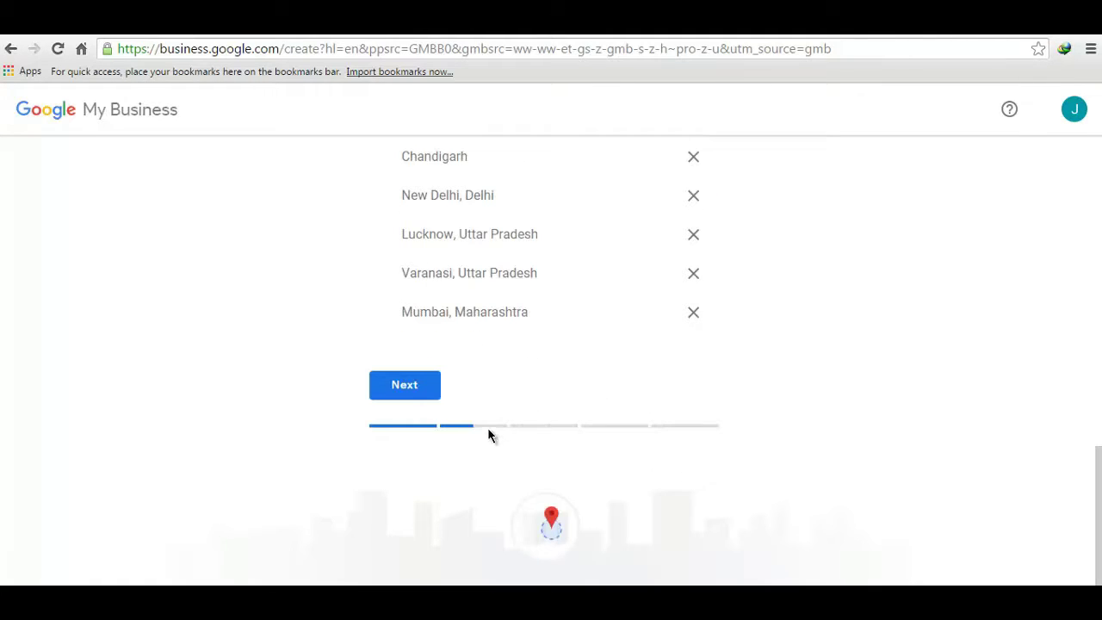
left_click(418, 385)
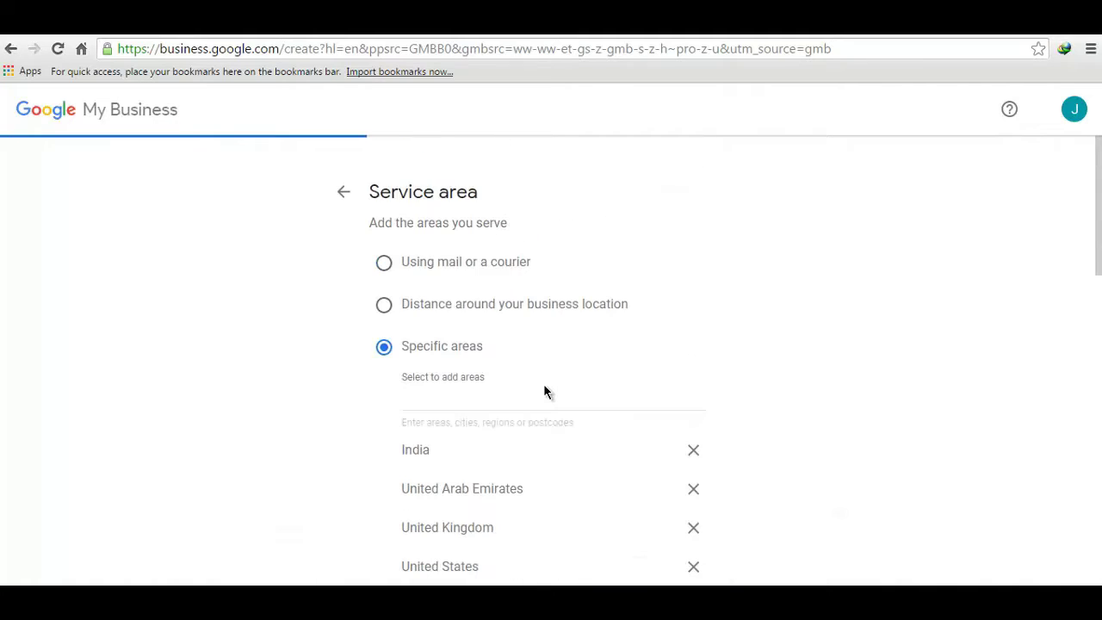
scroll(543, 387, "down", 10)
scroll(544, 389, "down", 2)
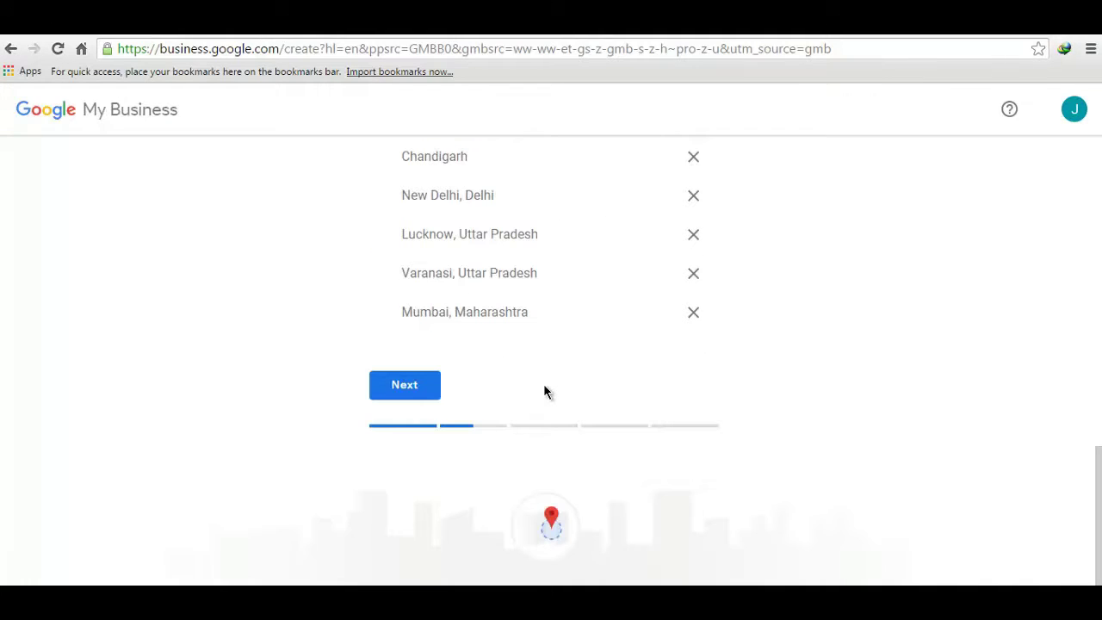
left_click(436, 386)
Remove China from the list of specific service areas
scroll(481, 383, "down", 7)
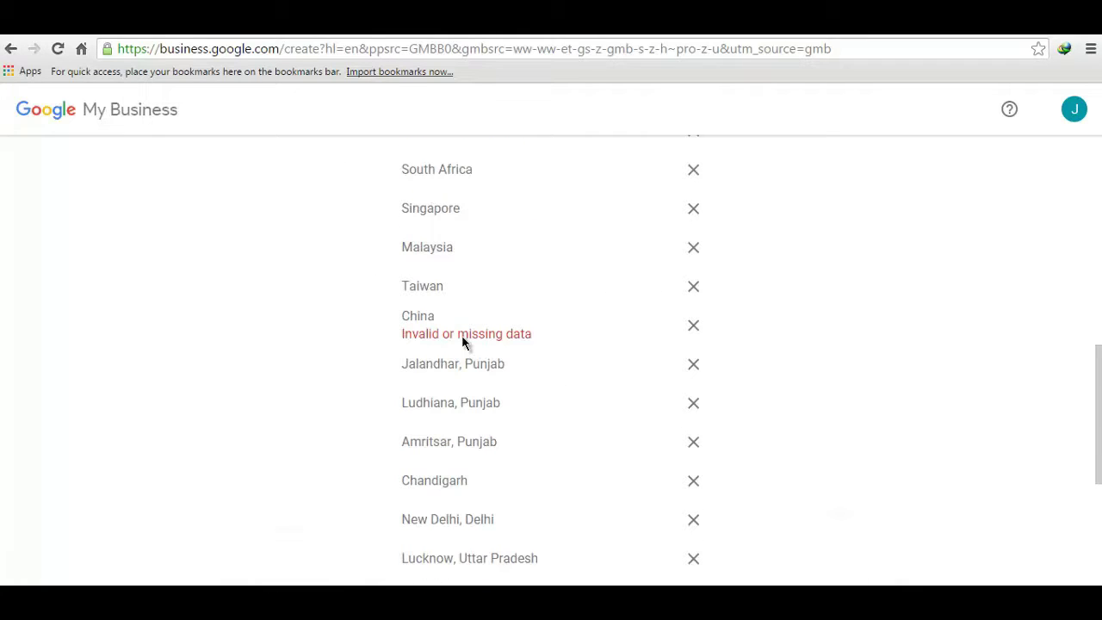
left_click(694, 326)
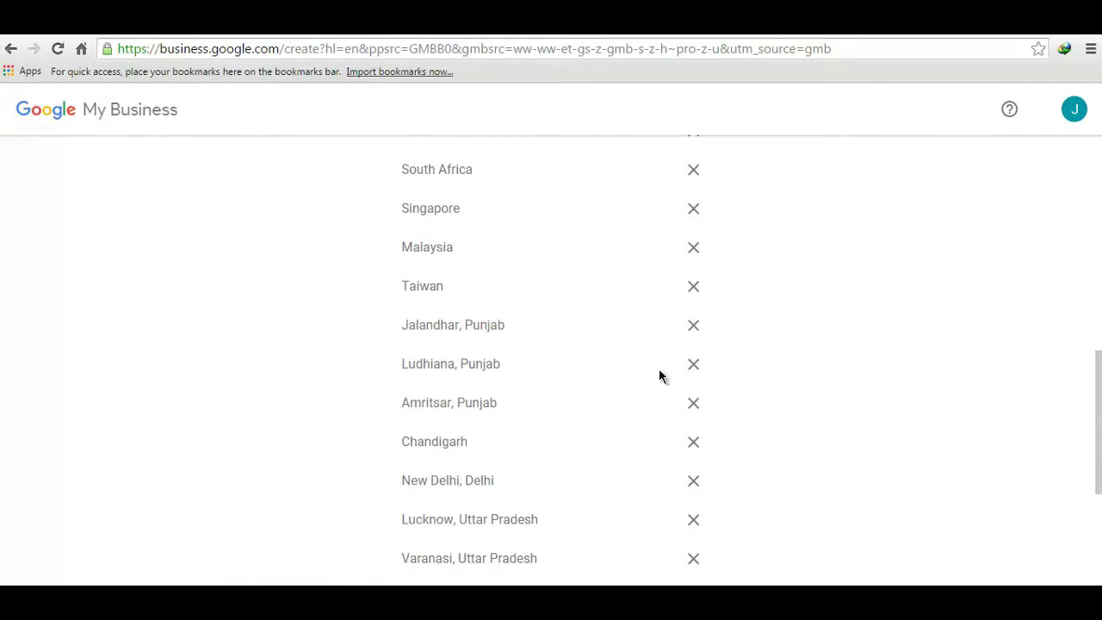
Accept the remaining service areas and continue to the business category stage
scroll(658, 368, "down", 3)
left_click(428, 386)
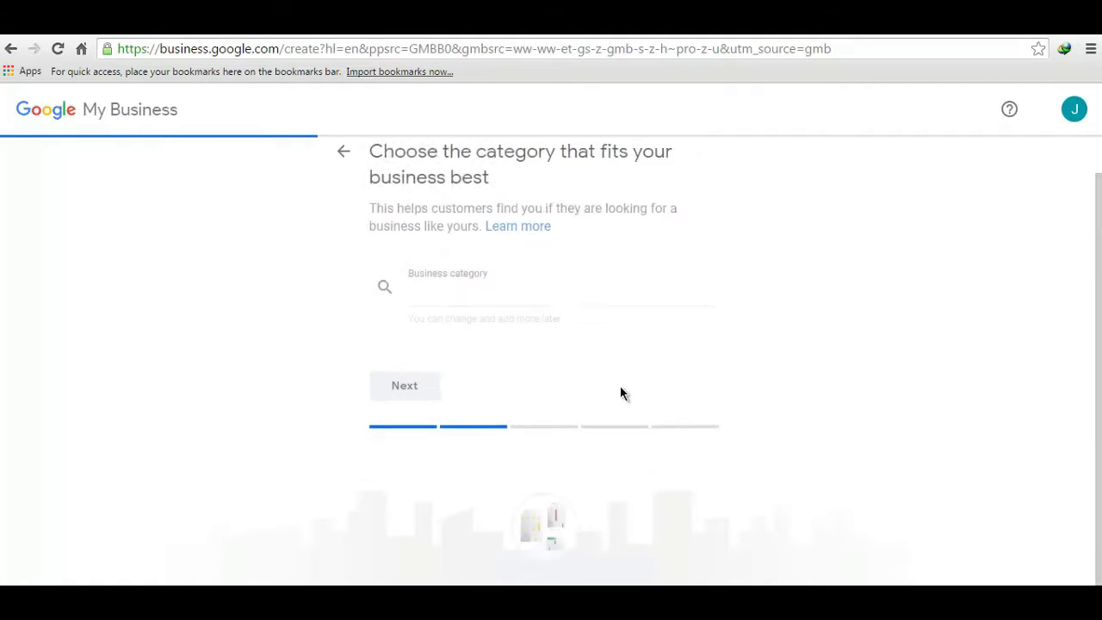
Search the business categories for "IT s", then for "IT consulta"
left_click(523, 309)
type("IT s")
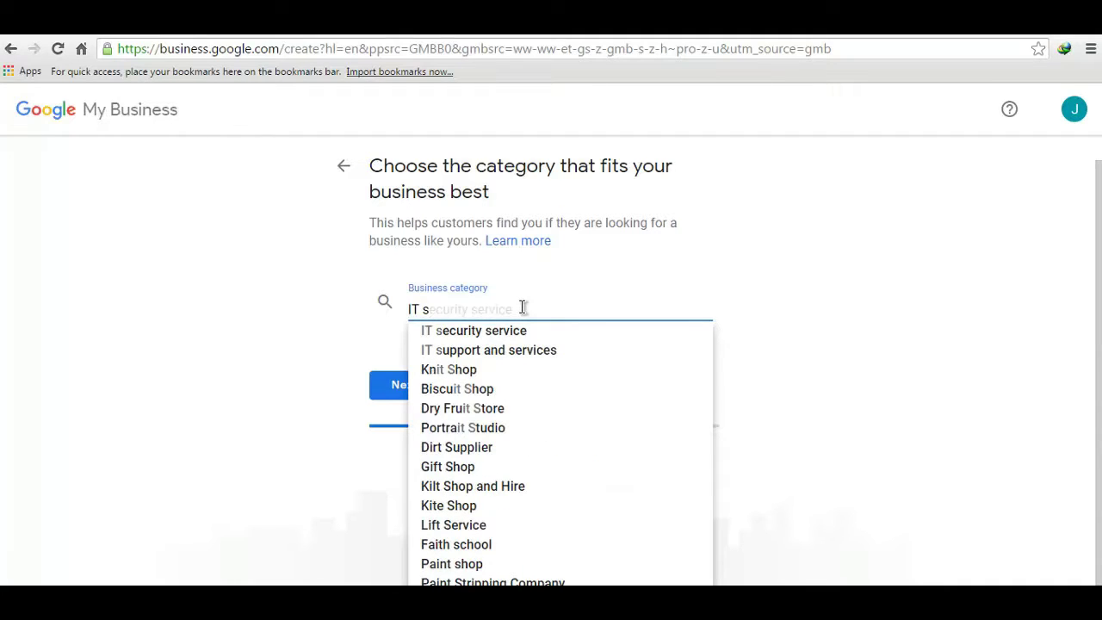
key("BackSpace")
type("co")
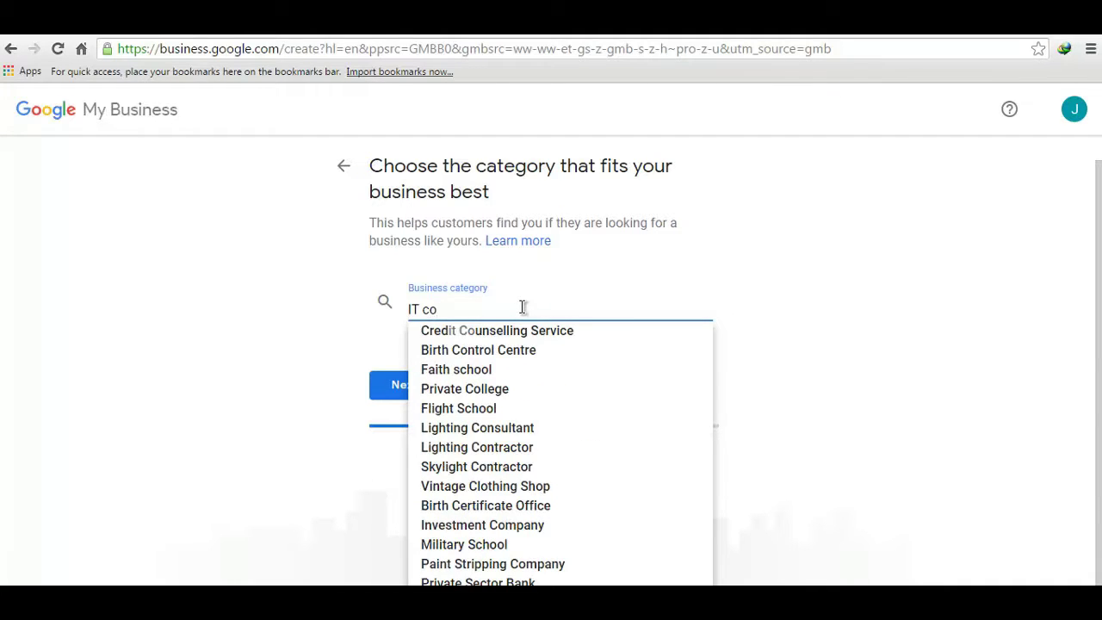
type("ns")
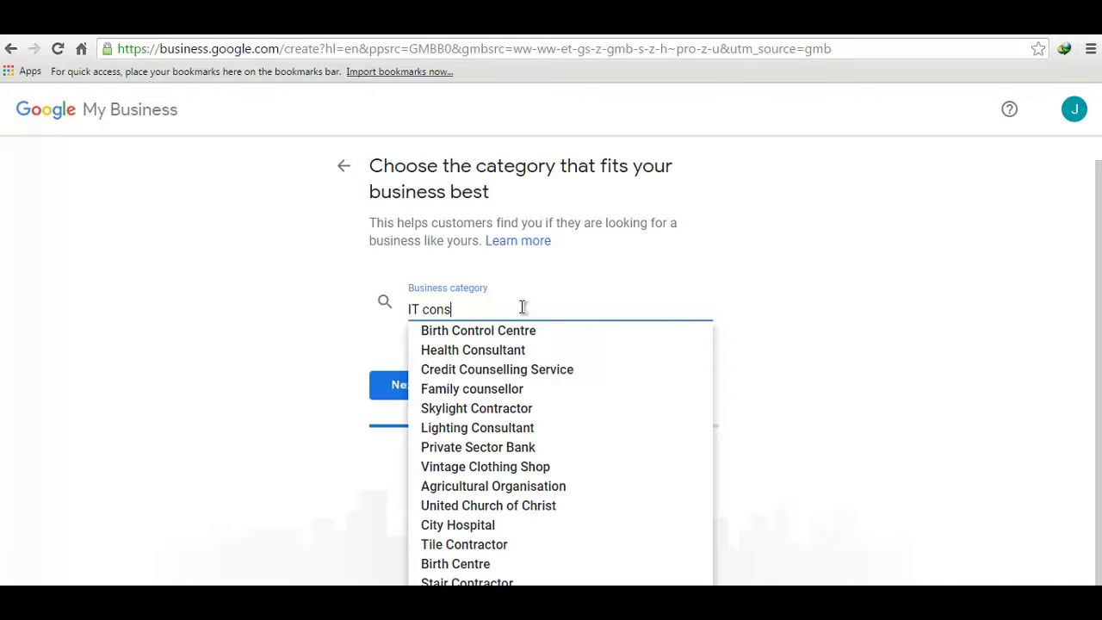
type("ulta")
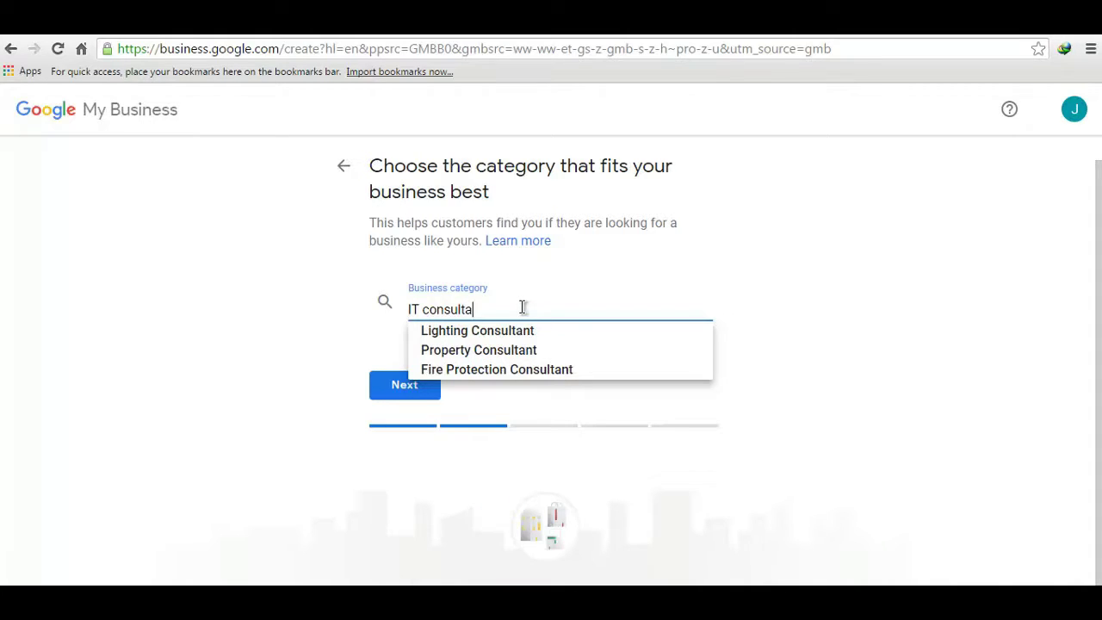
Shorten the category search to "consulta" and select the Consultant suggestion
key("Left")
key("Left")
key("Left")
key("Left")
key("Left")
key("Left")
key("Left")
key("Left")
key("BackSpace")
key("BackSpace")
key("BackSpace")
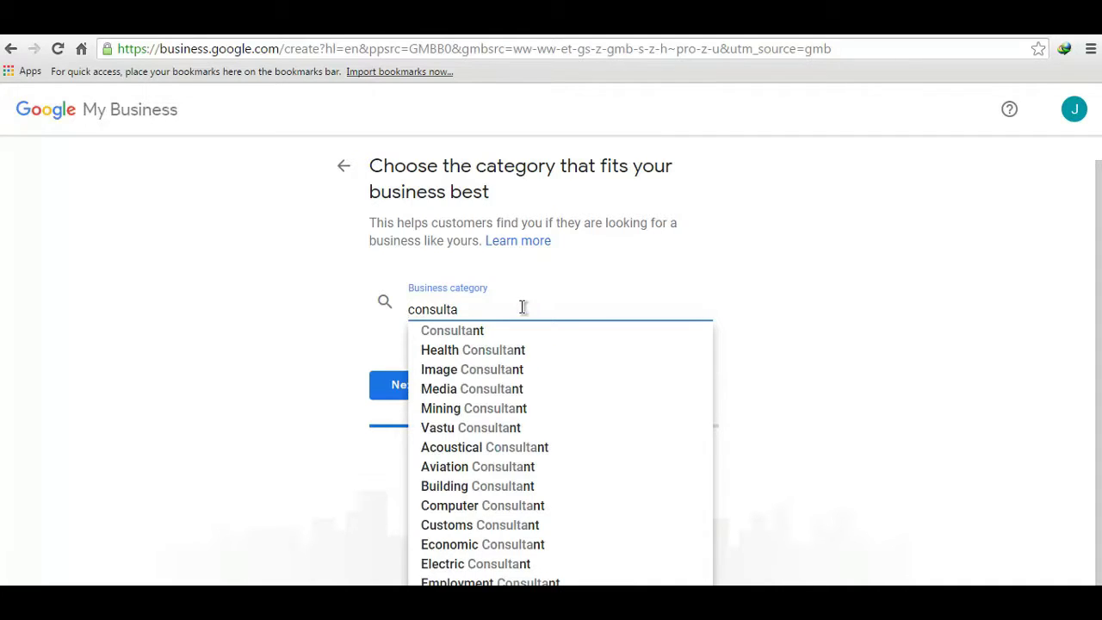
key("Down")
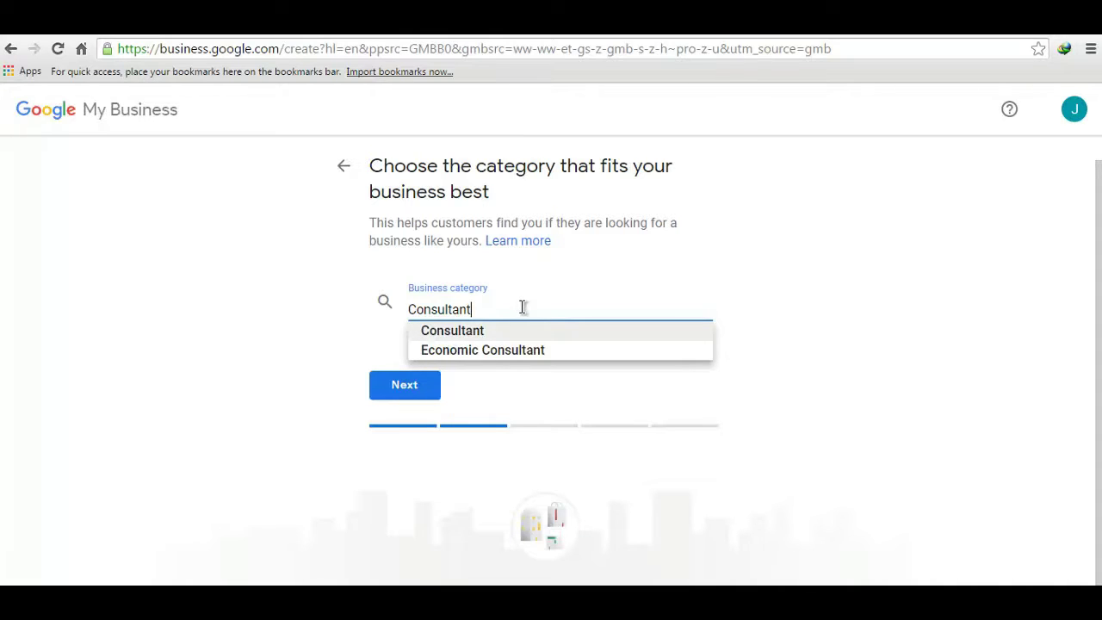
Replace the category search with "Information" and go through the suggestions to Tourist Information Centre
key("BackSpace")
key("BackSpace")
key("BackSpace")
key("BackSpace")
key("BackSpace")
key("BackSpace")
key("BackSpace")
key("BackSpace")
key("BackSpace")
key("BackSpace")
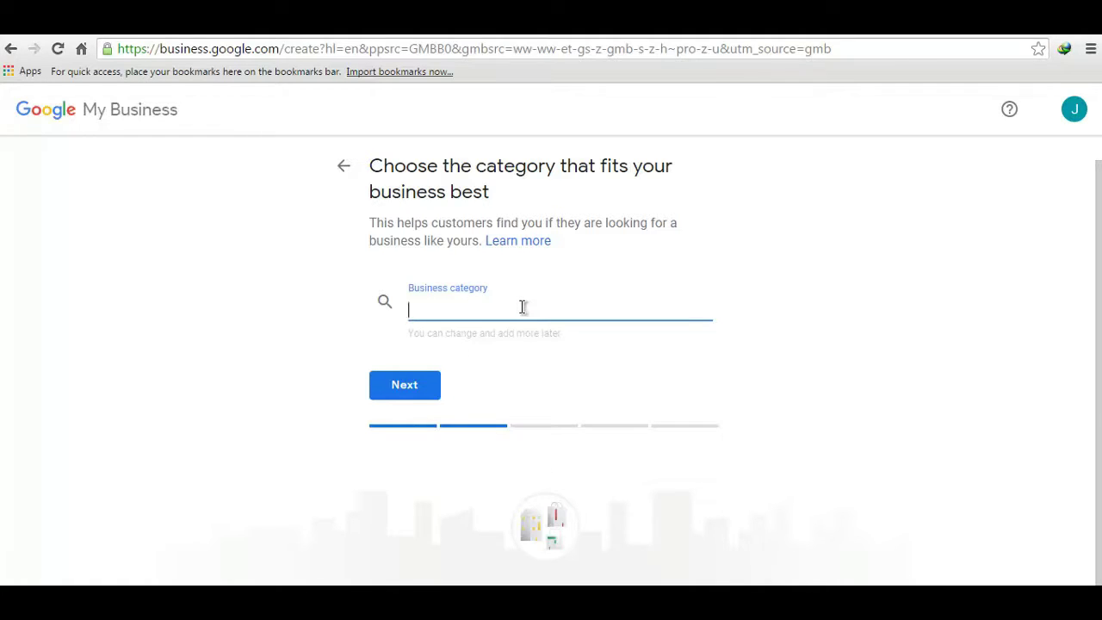
type("I")
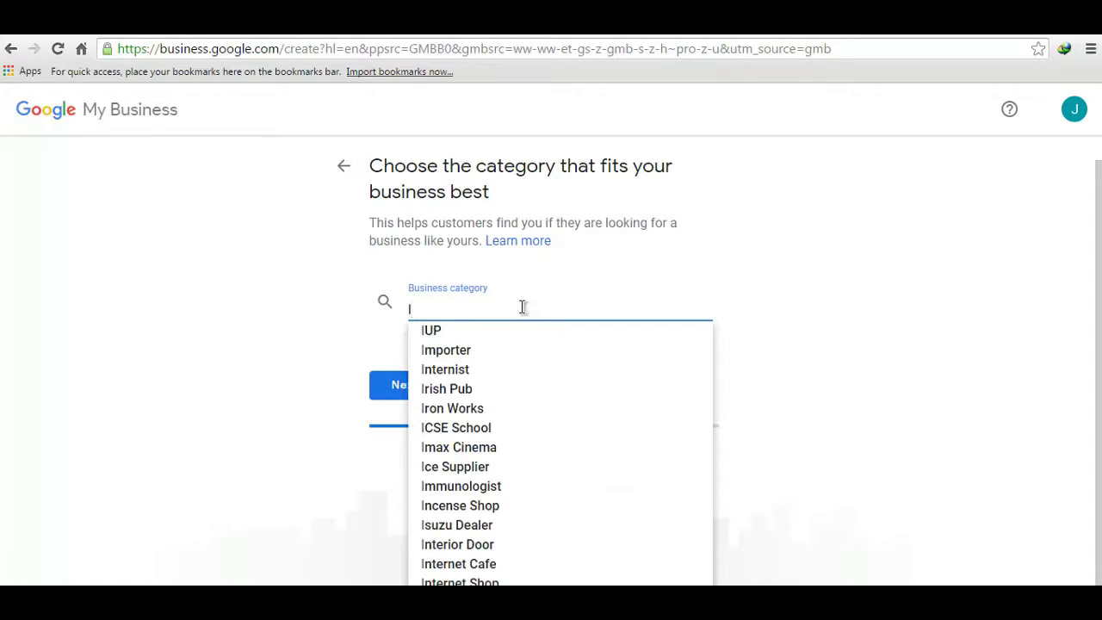
type("nfor")
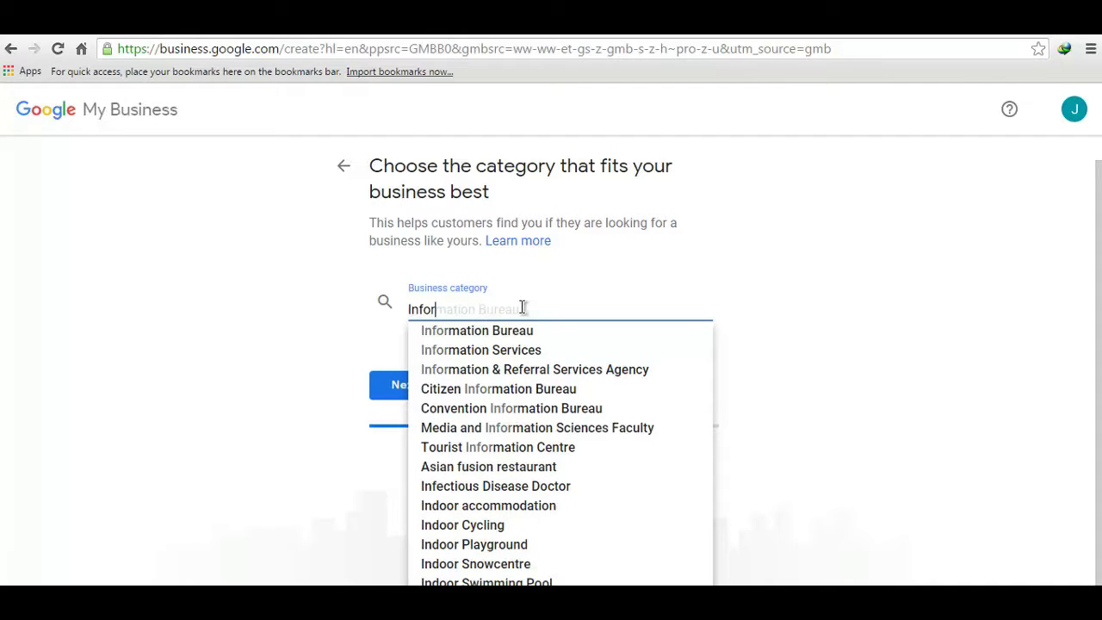
type("mation")
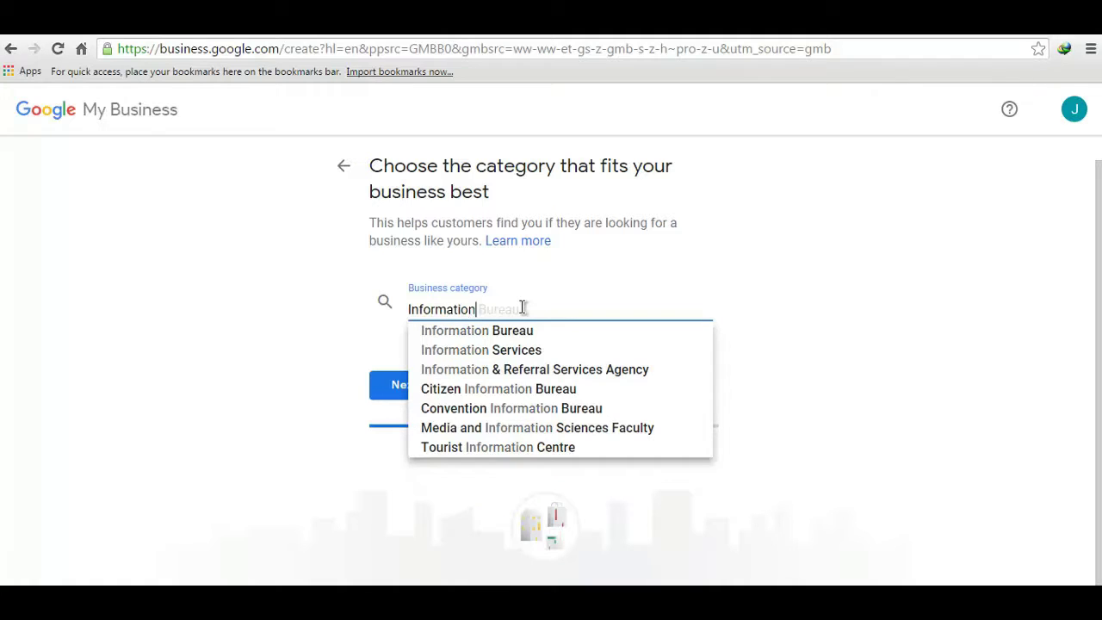
key("Down")
key("Down")
key("Down")
key("Down")
key("Down")
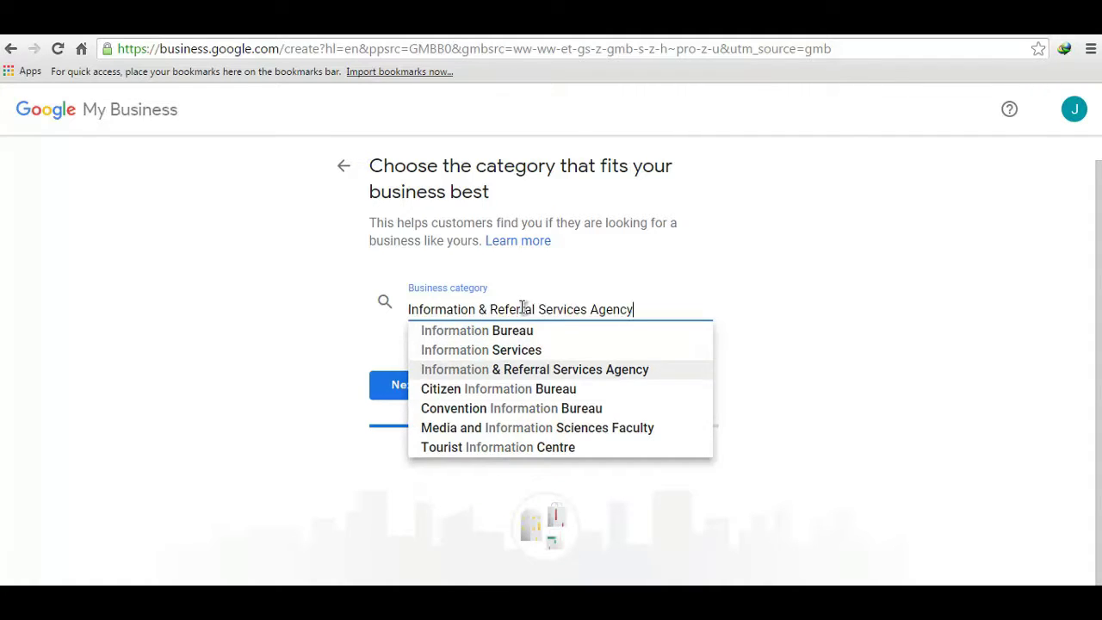
key("Down")
key("Down")
Clear the category entry, search for "intern" and go through the suggestions to Internet Shop
key("BackSpace")
key("BackSpace")
key("BackSpace")
key("BackSpace")
key("BackSpace")
key("BackSpace")
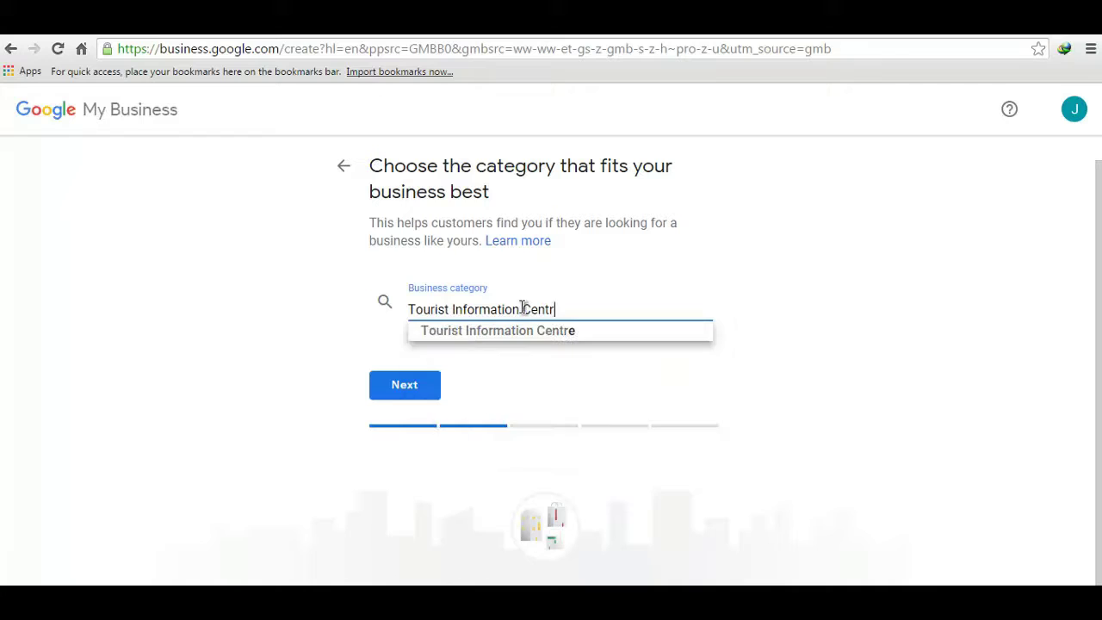
key("BackSpace")
key("BackSpace")
key("BackSpace")
key("BackSpace")
key("BackSpace")
key("BackSpace")
key("BackSpace")
key("BackSpace")
key("BackSpace")
key("BackSpace")
key("BackSpace")
key("BackSpace")
key("BackSpace")
key("BackSpace")
key("BackSpace")
key("BackSpace")
key("BackSpace")
key("BackSpace")
key("BackSpace")
type("i")
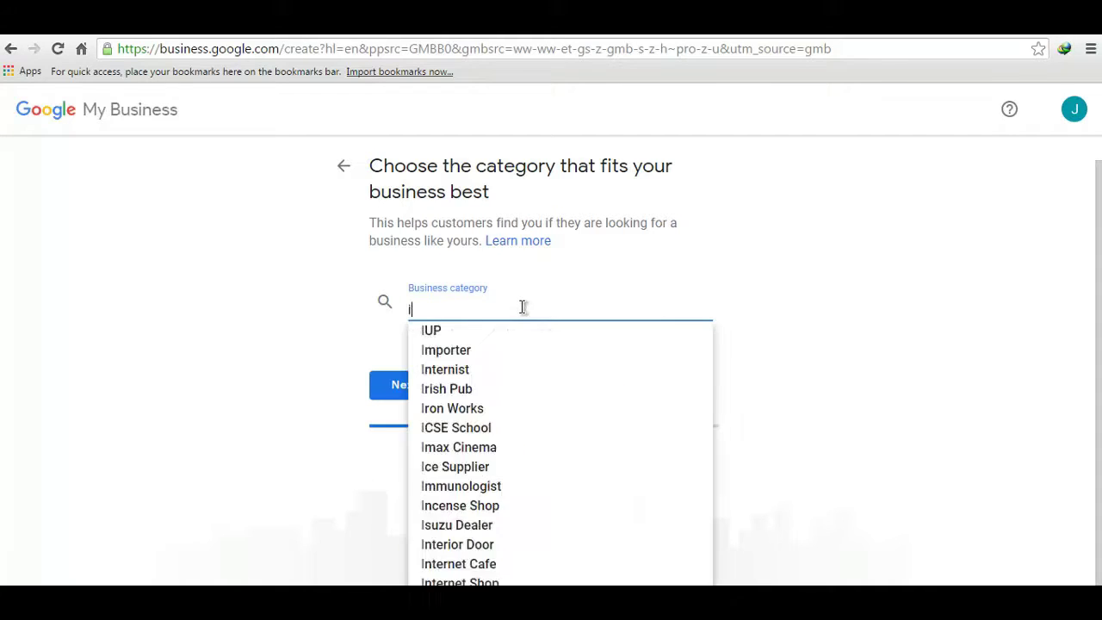
type("nter")
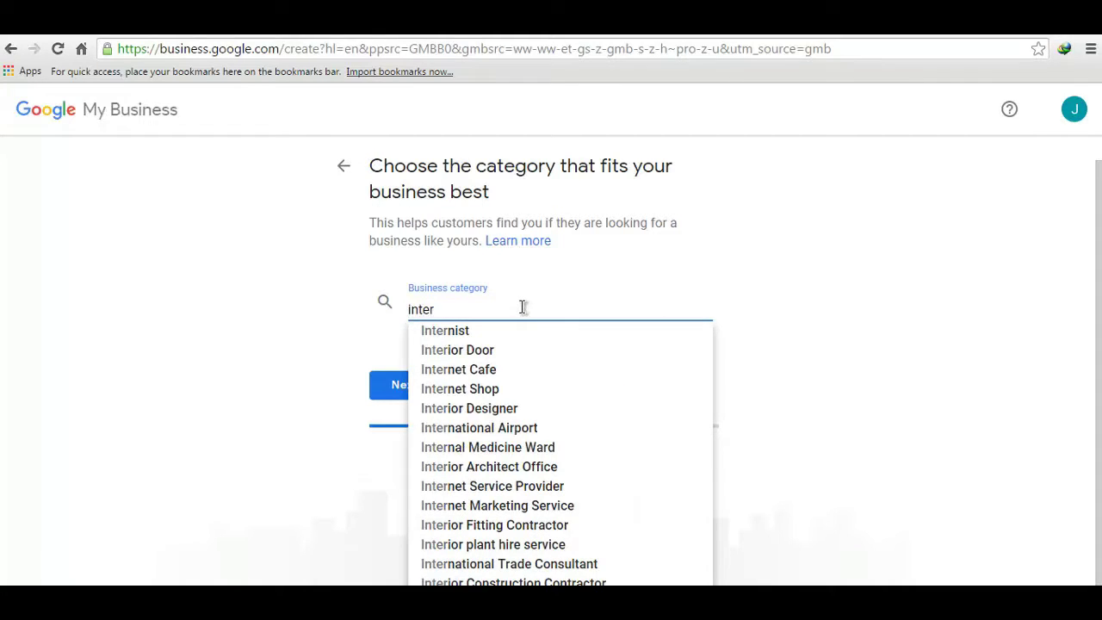
type("n")
key("Down")
key("Down")
key("Down")
key("Down")
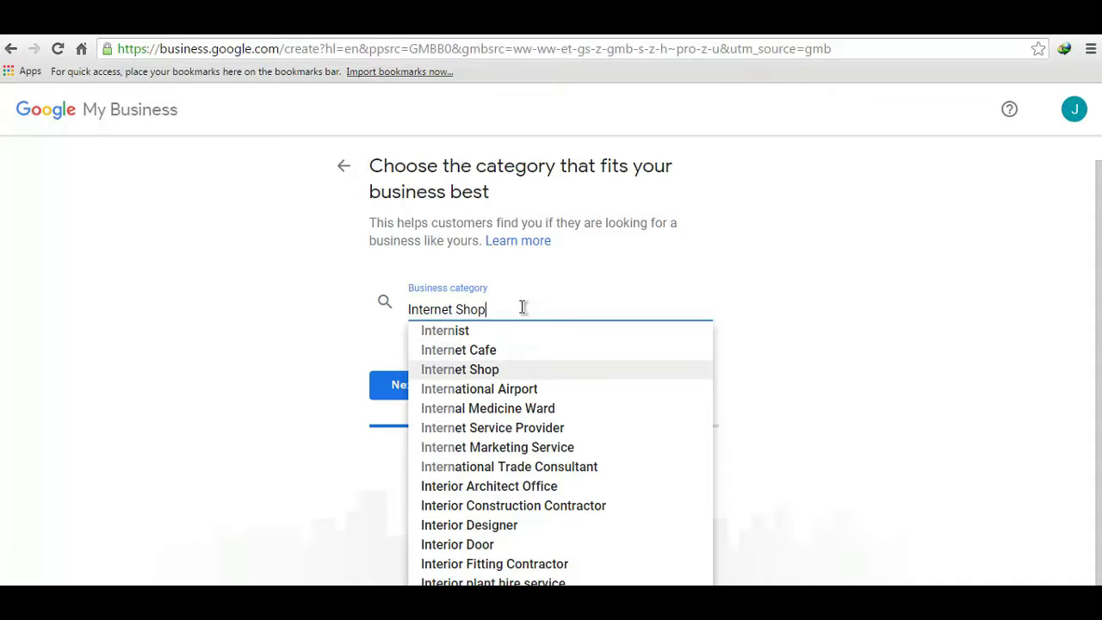
Clear the category entry, search for "comp" and go through the computer suggestions to Computer Software Shop
key("BackSpace")
key("BackSpace")
key("BackSpace")
key("BackSpace")
key("BackSpace")
key("BackSpace")
key("BackSpace")
key("BackSpace")
key("BackSpace")
key("BackSpace")
key("BackSpace")
key("BackSpace")
key("BackSpace")
key("BackSpace")
key("BackSpace")
key("BackSpace")
key("BackSpace")
key("BackSpace")
key("BackSpace")
key("BackSpace")
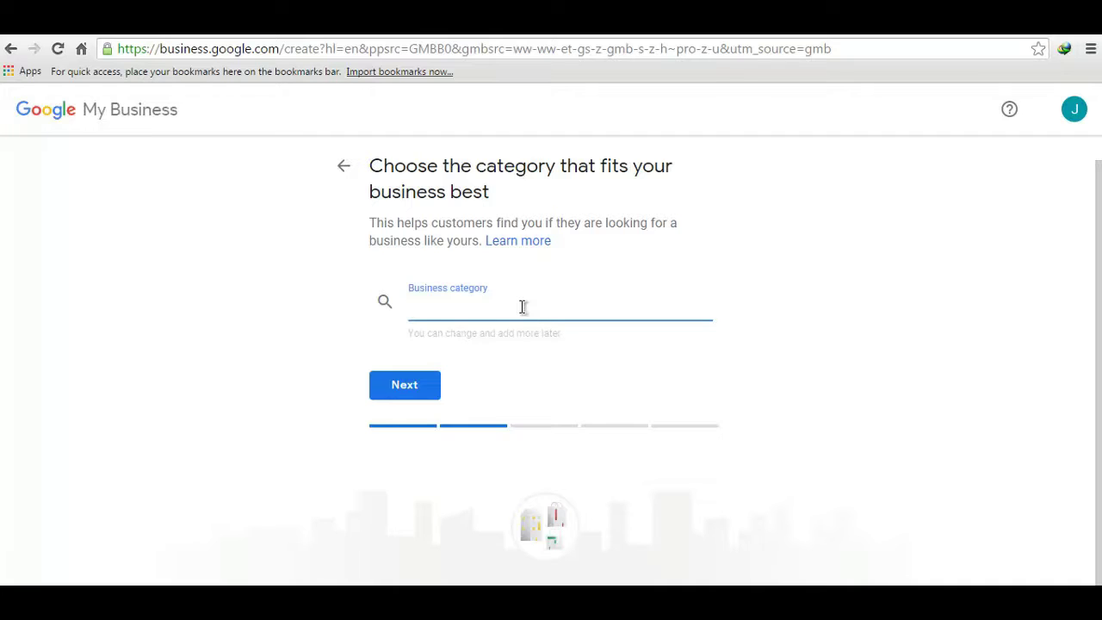
type("comp")
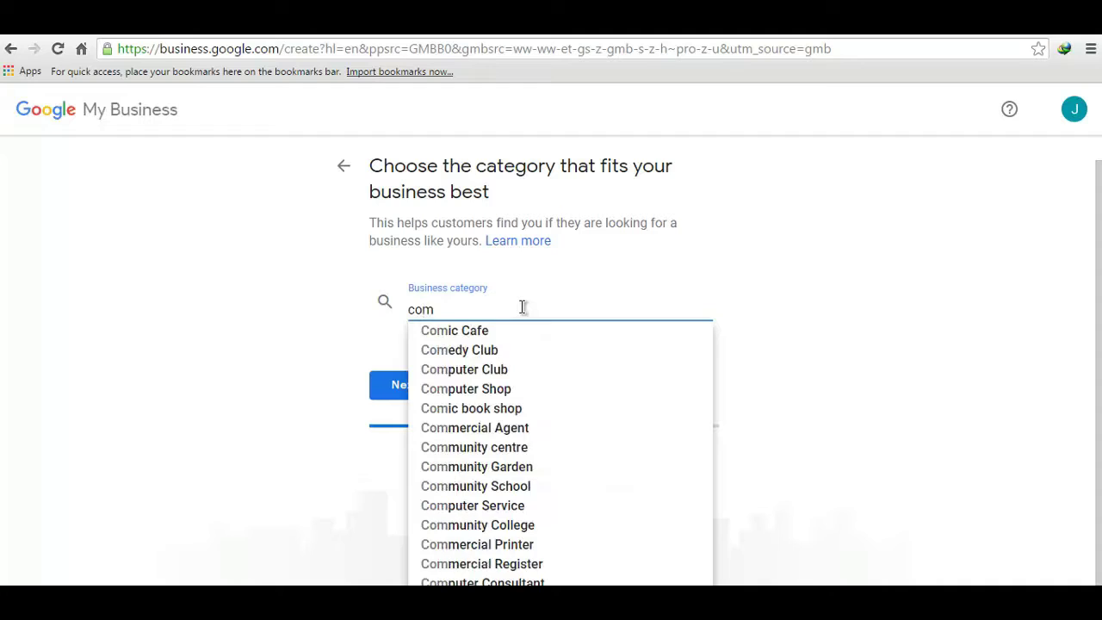
key("Down")
key("Down")
key("Down")
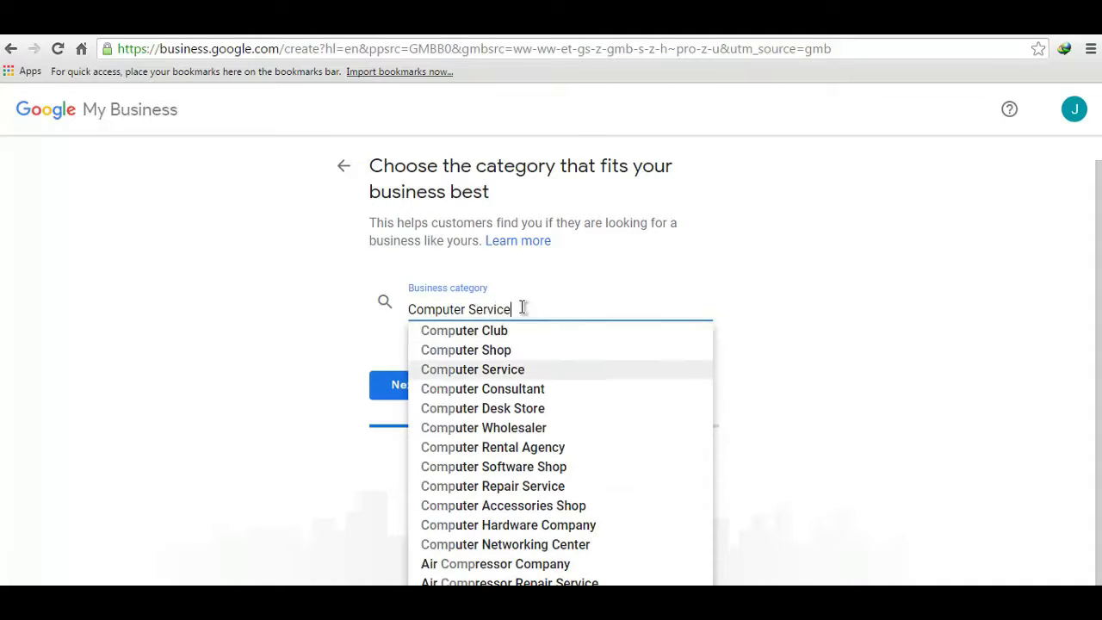
key("Down")
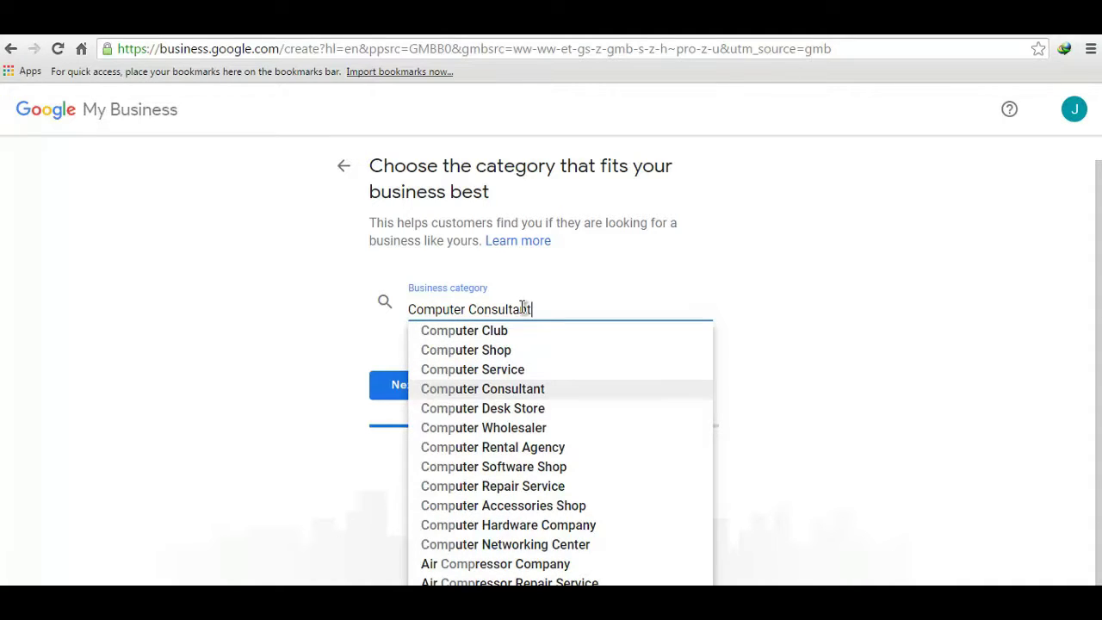
key("Down")
key("Down")
key("Down")
key("Down")
key("Down")
key("Down")
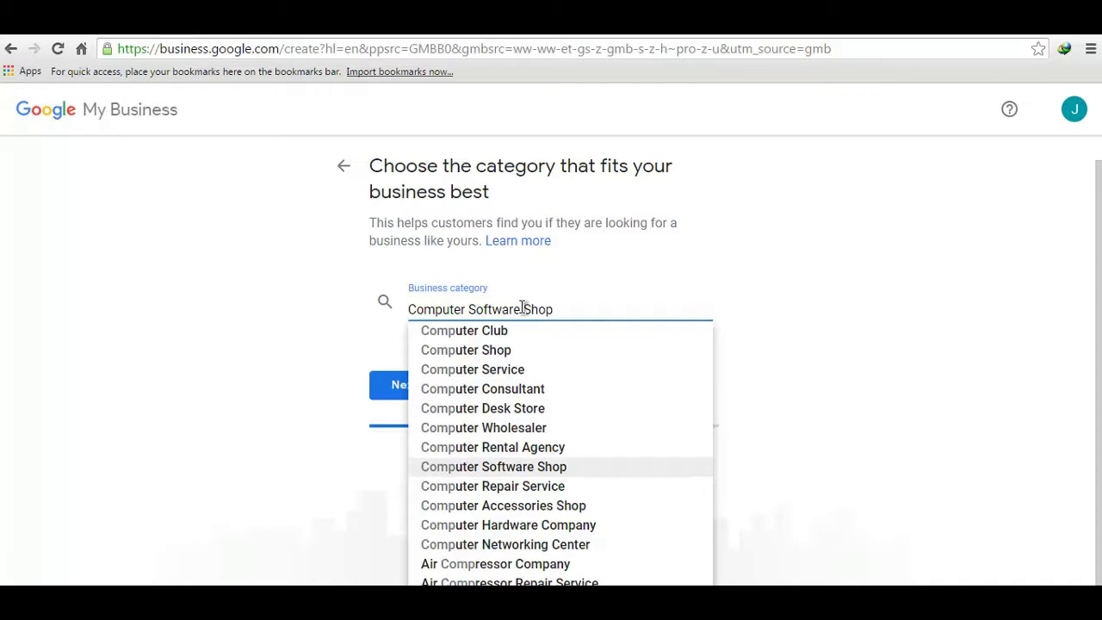
Replace the category entry with a search for "consu" and choose Consultant as the business category
double_click(603, 308)
left_click(603, 307)
type("con")
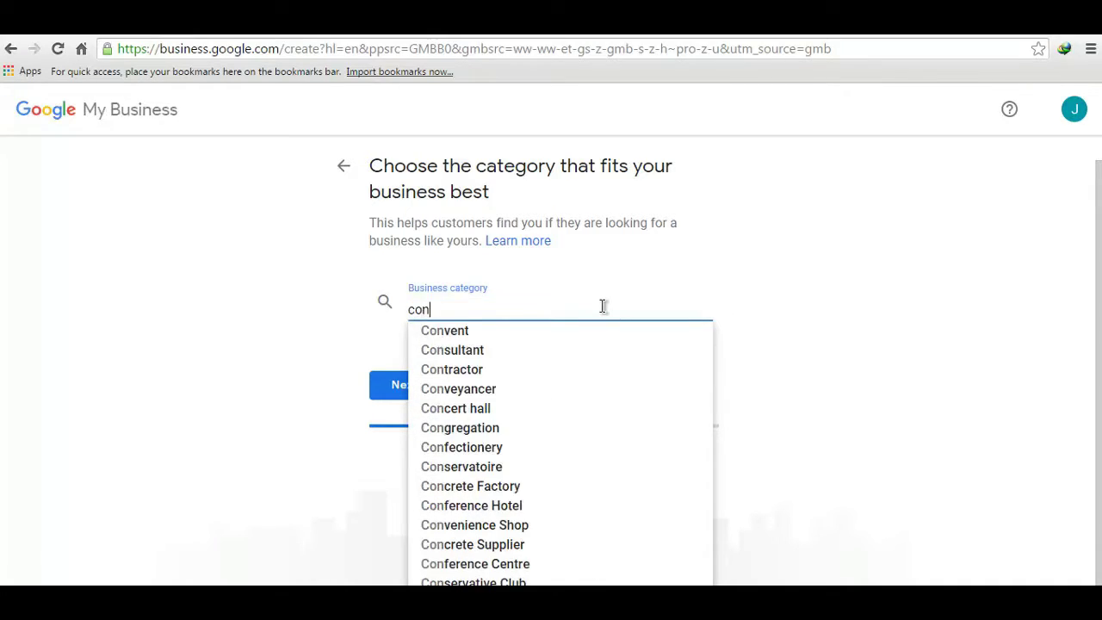
type("su")
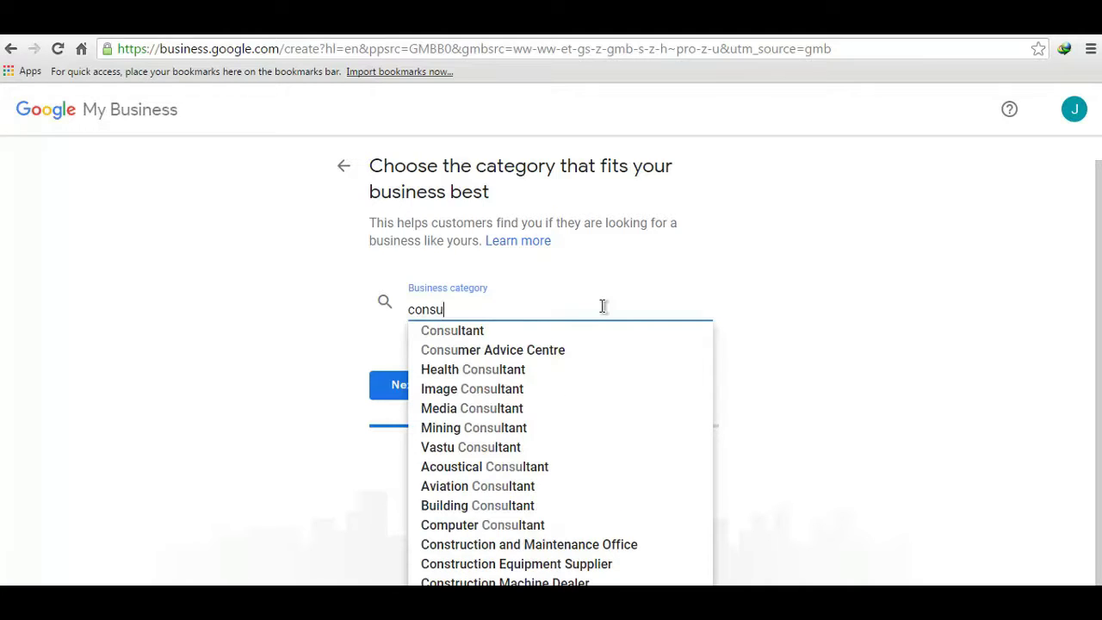
key("Down")
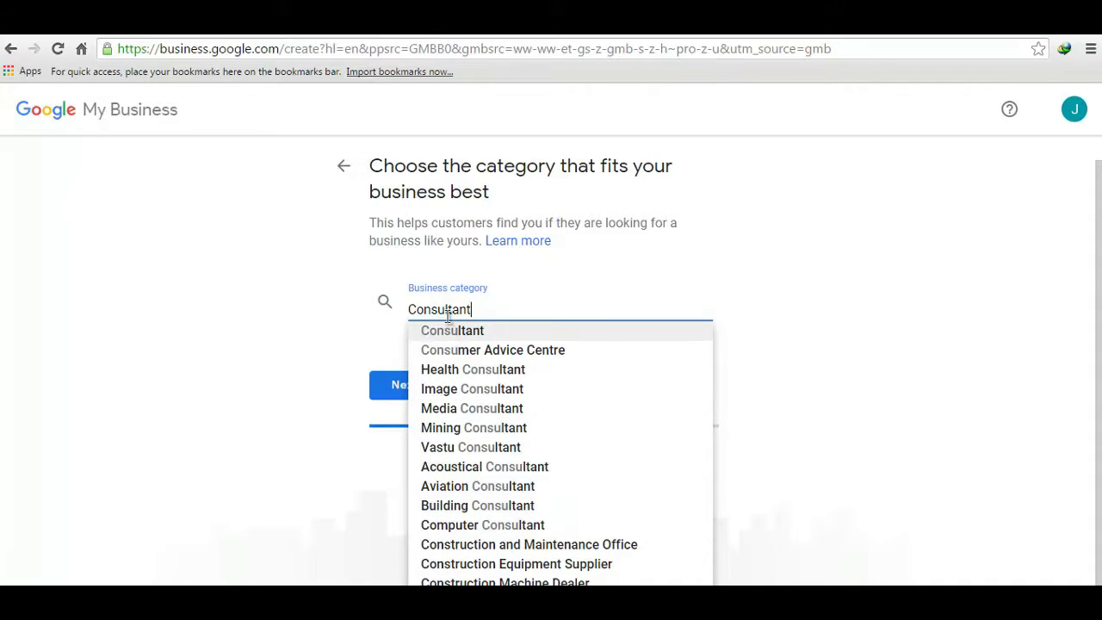
left_click(482, 331)
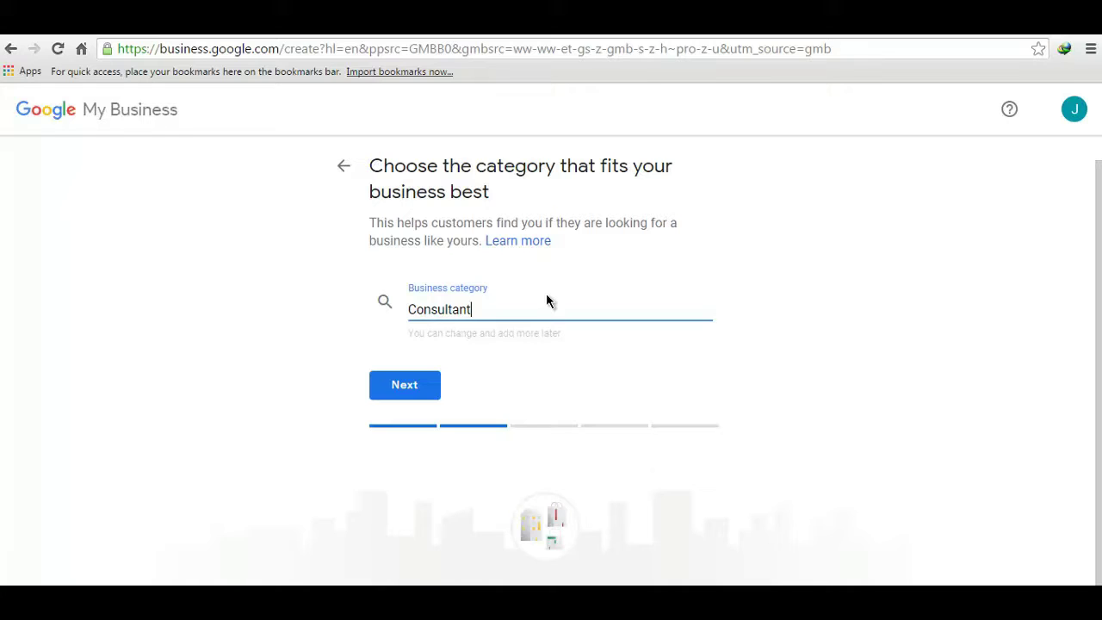
Try to append a second category starting with "adver" after Consultant, and remove the added text
type(",")
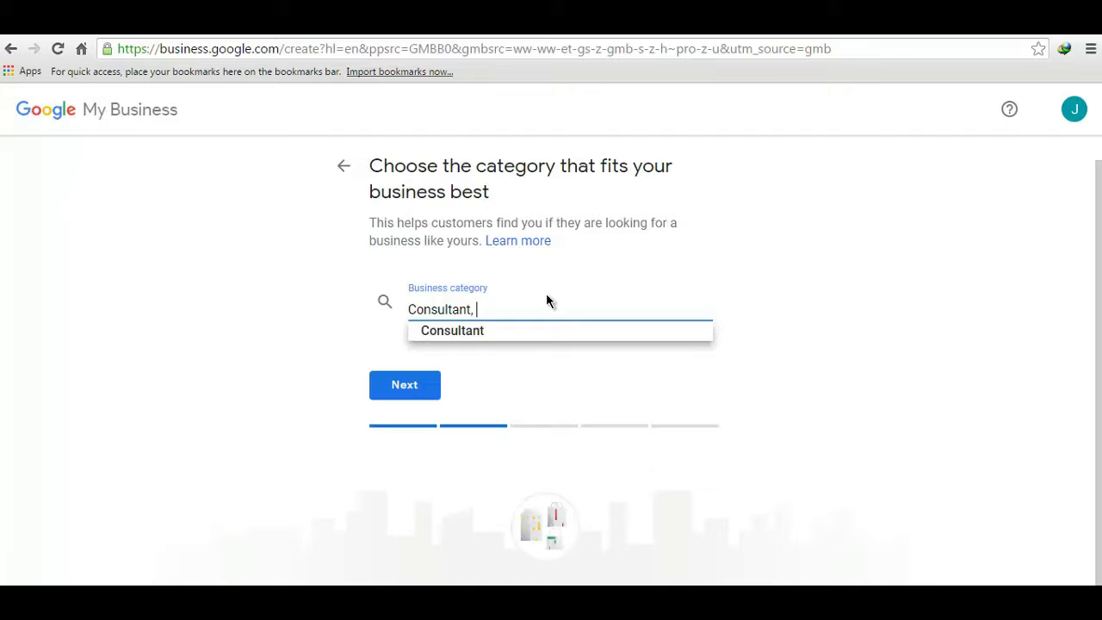
type(" d")
key("BackSpace")
key("BackSpace")
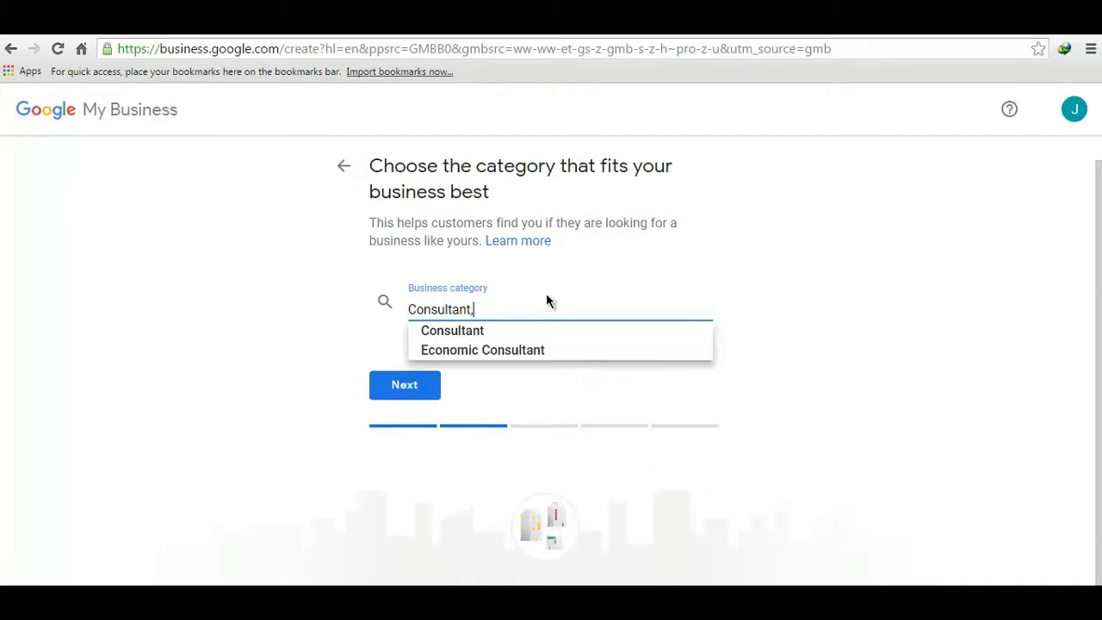
type("adver")
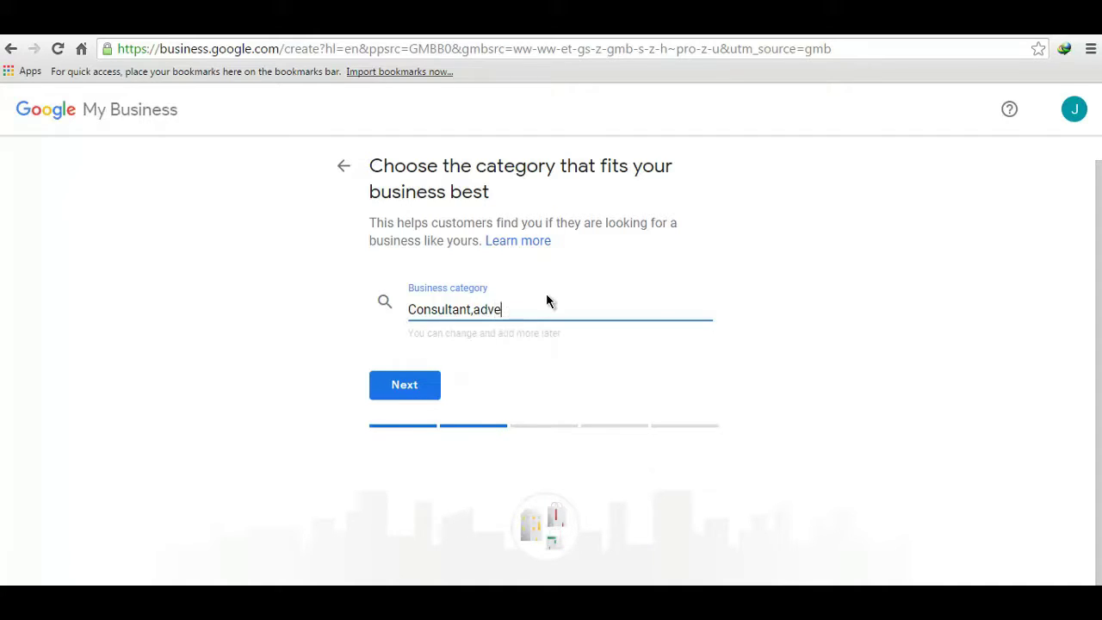
key("BackSpace")
key("BackSpace")
key("BackSpace")
key("BackSpace")
key("BackSpace")
key("BackSpace")
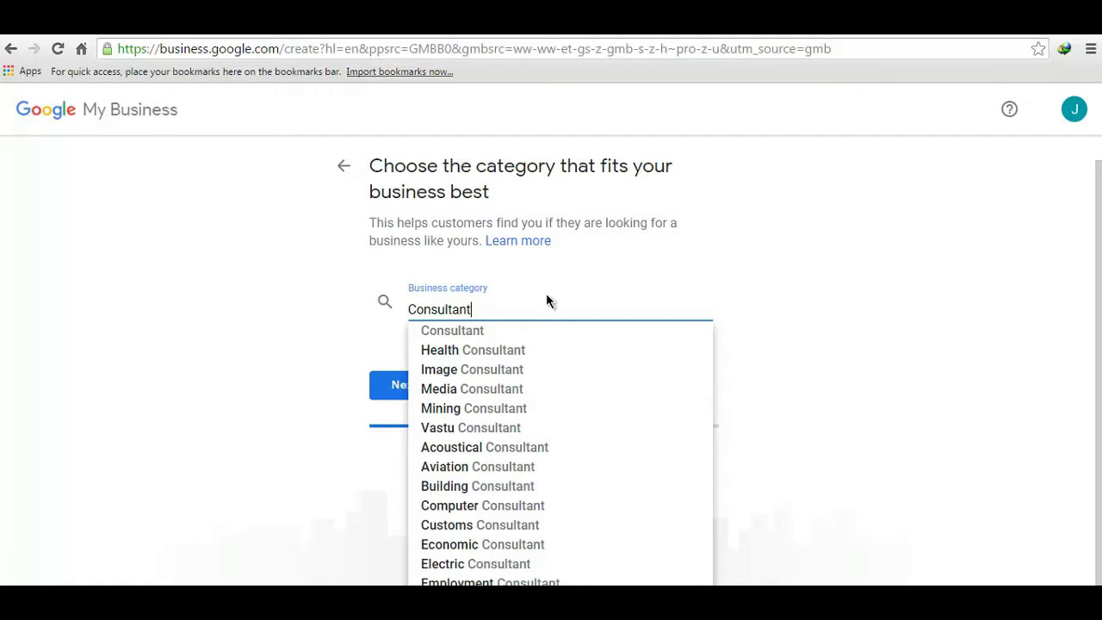
Confirm Consultant as the business category and continue to the contact details stage
left_click(841, 306)
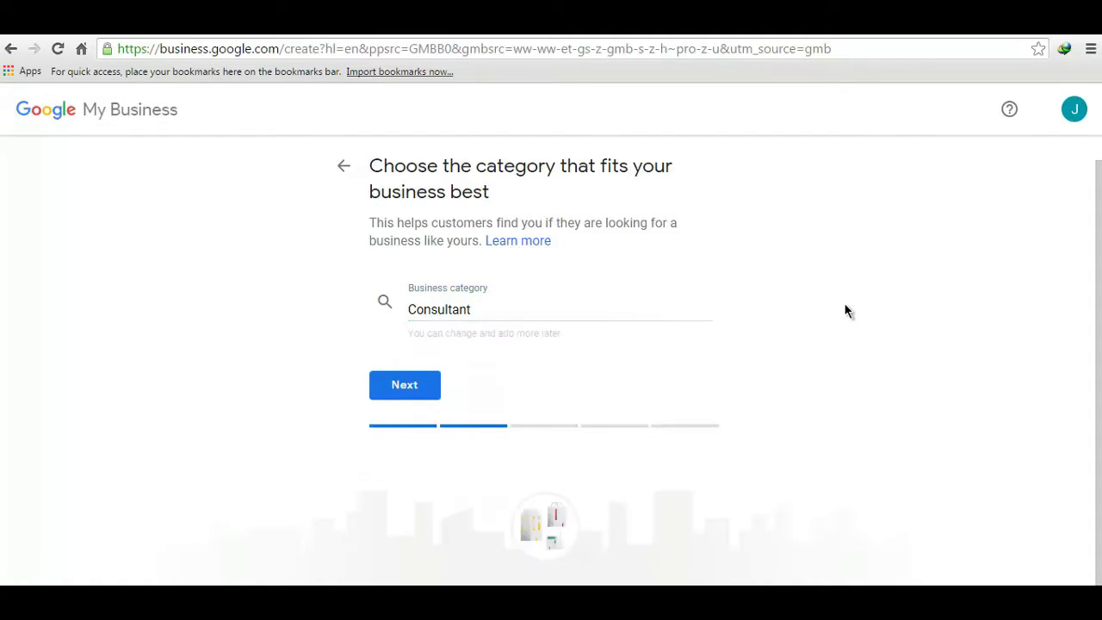
left_click(414, 390)
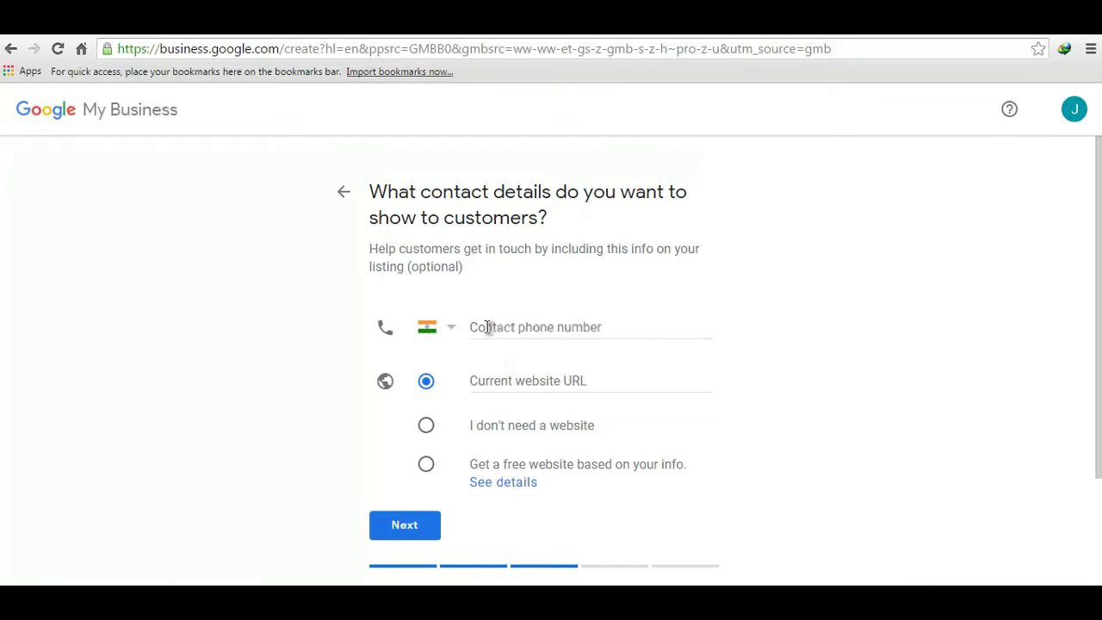
Enter the business's contact phone number and choose to get a free website based on the business info
left_click(485, 327)
type("98")
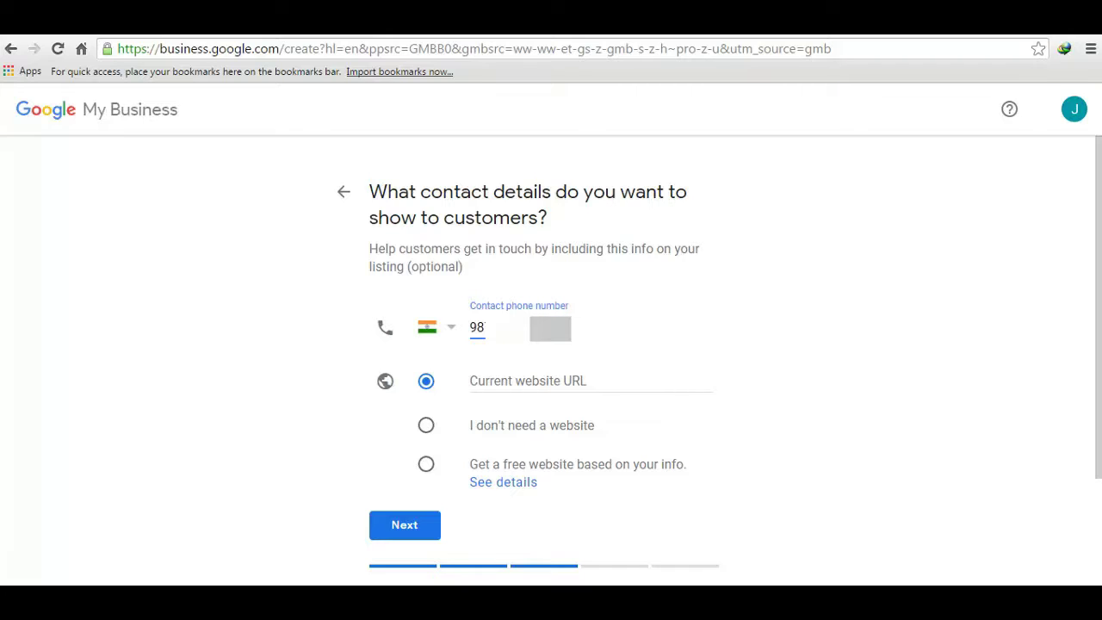
key("ctrl+a")
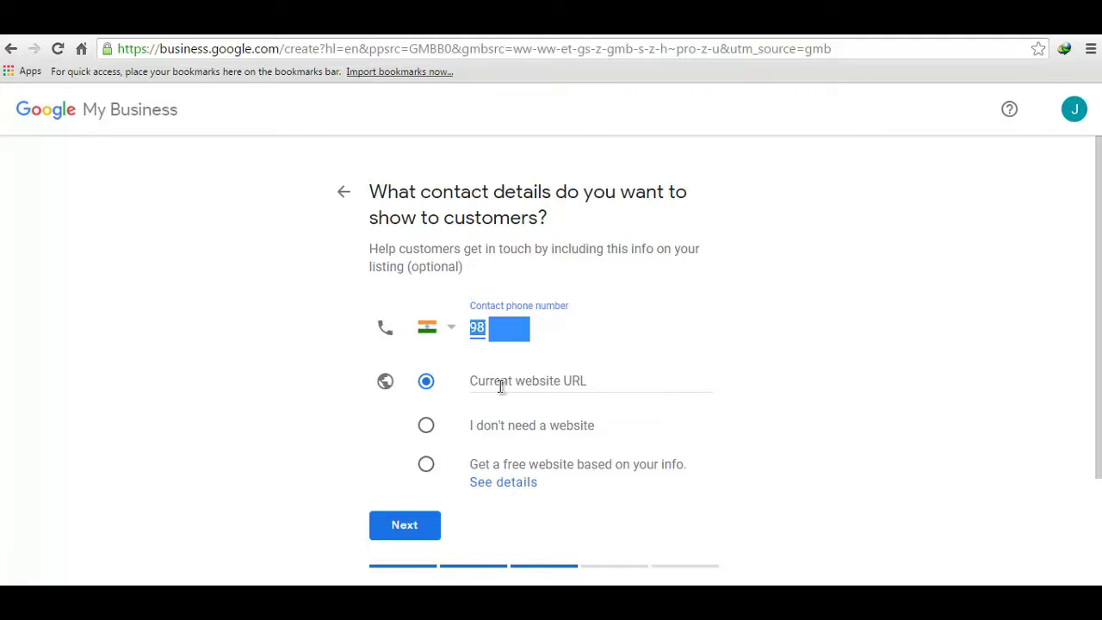
left_click(428, 472)
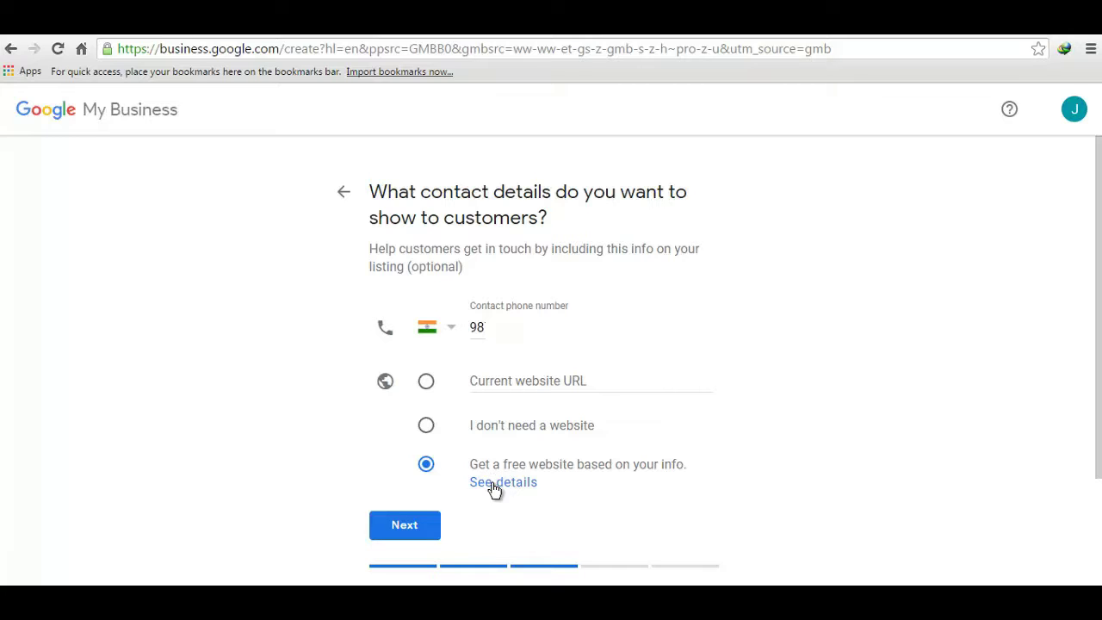
scroll(437, 392, "down", 2)
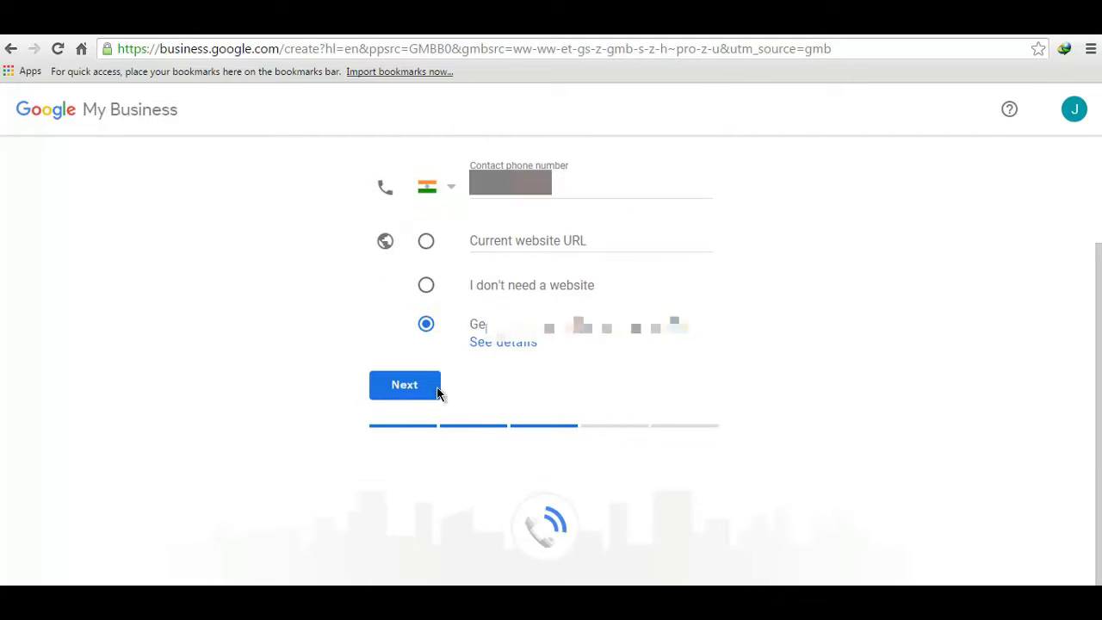
Show the details of the free website option and review the contact details form
right_click(507, 345)
left_click(489, 343)
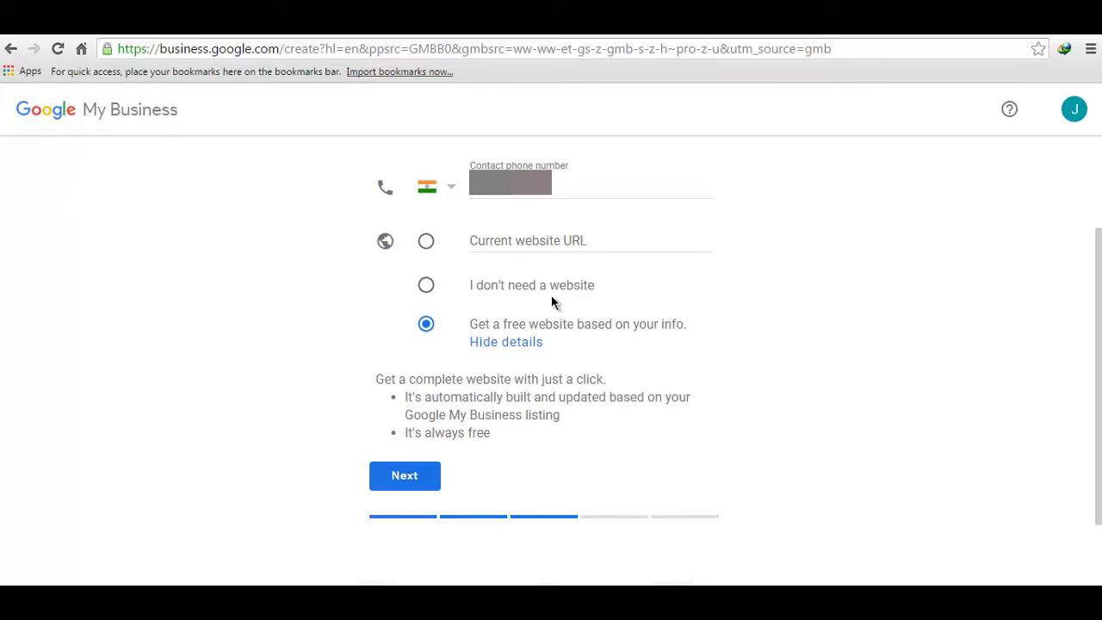
scroll(568, 243, "up", 1)
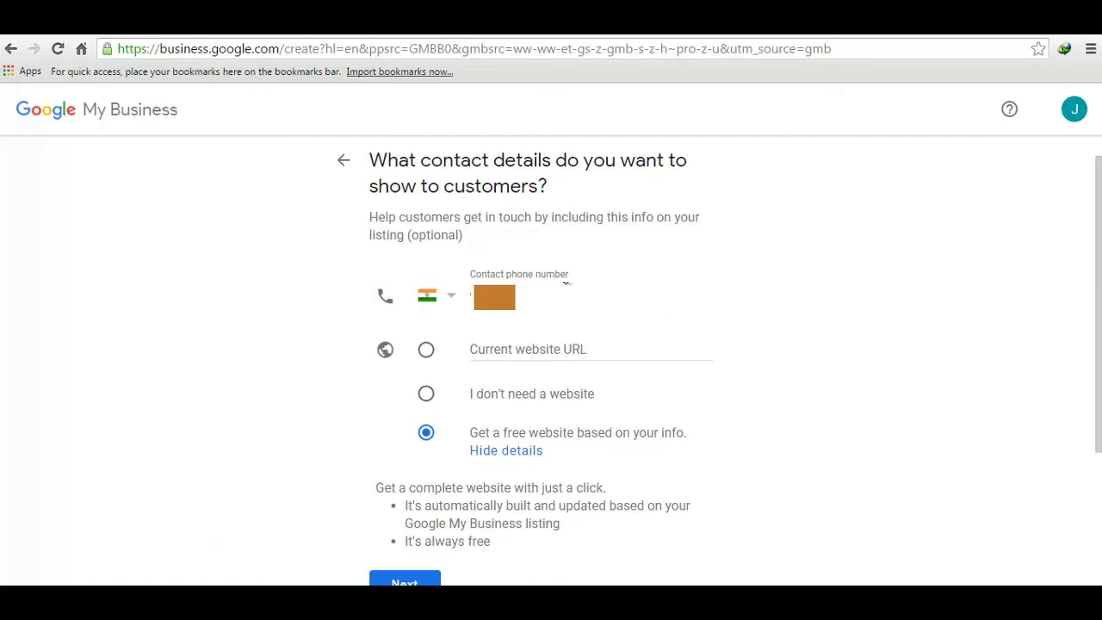
scroll(566, 282, "down", 2)
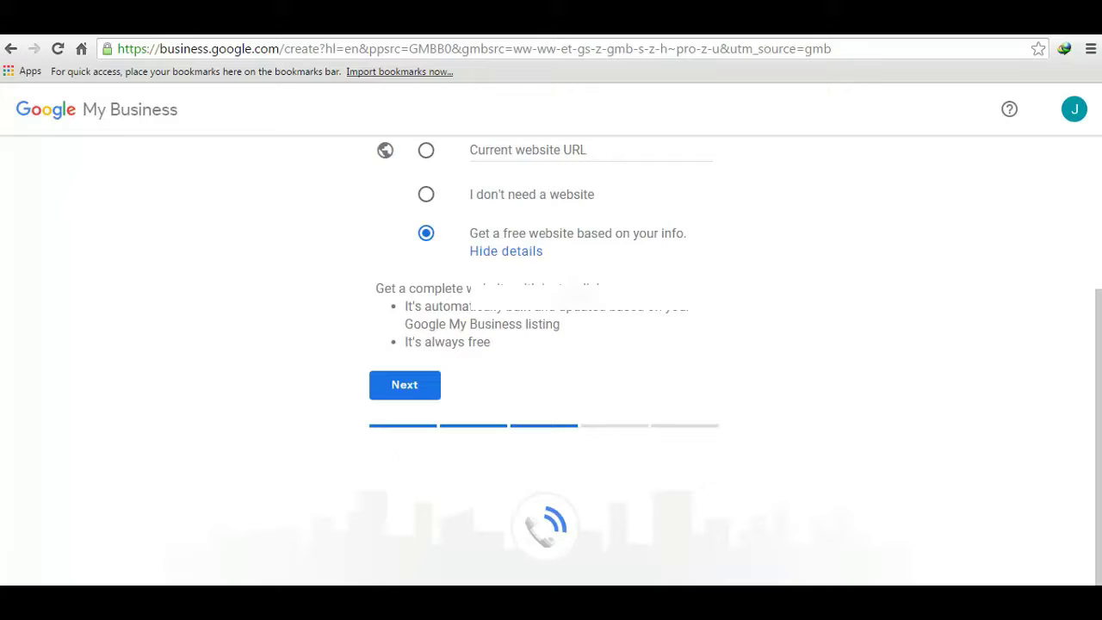
scroll(313, 216, "up", 2)
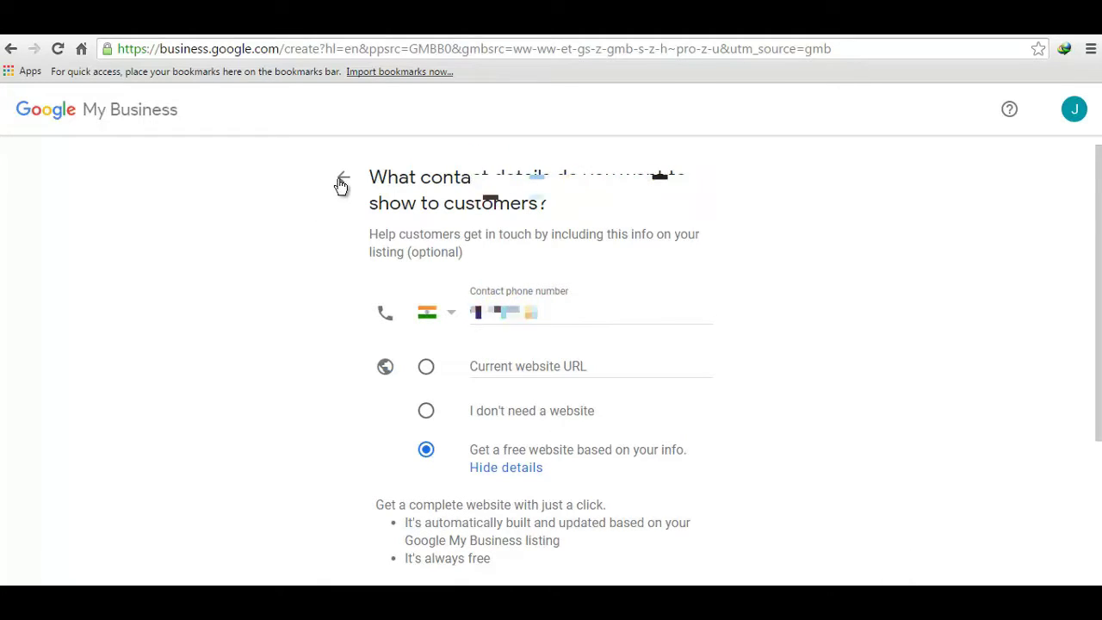
Continue past the contact details and finish creating the business listing
scroll(378, 284, "down", 2)
left_click(412, 389)
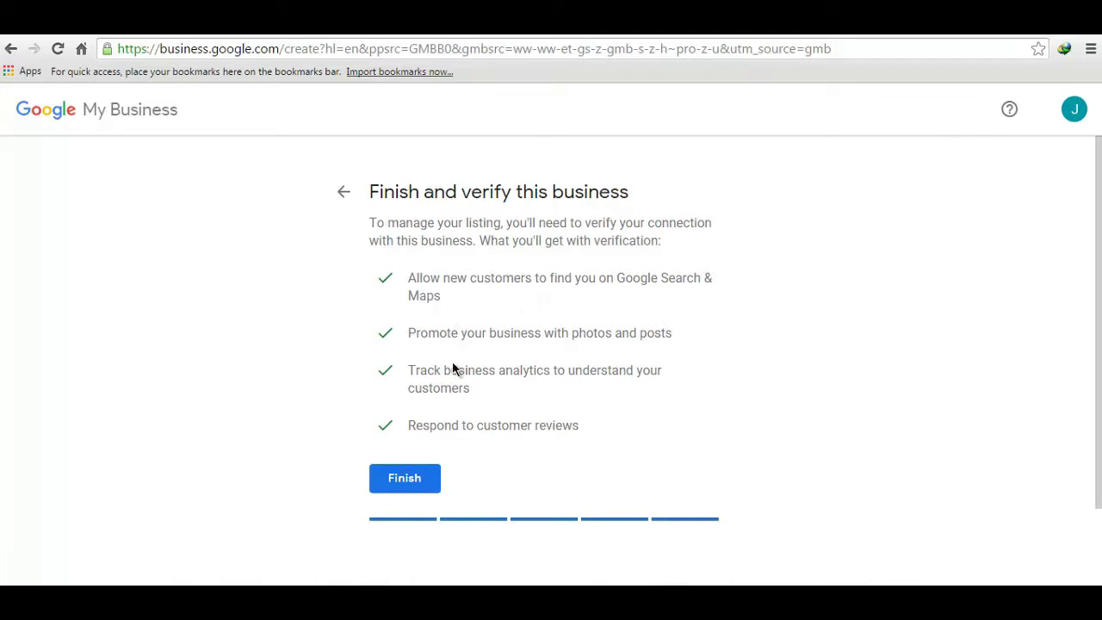
scroll(455, 406, "down", 1)
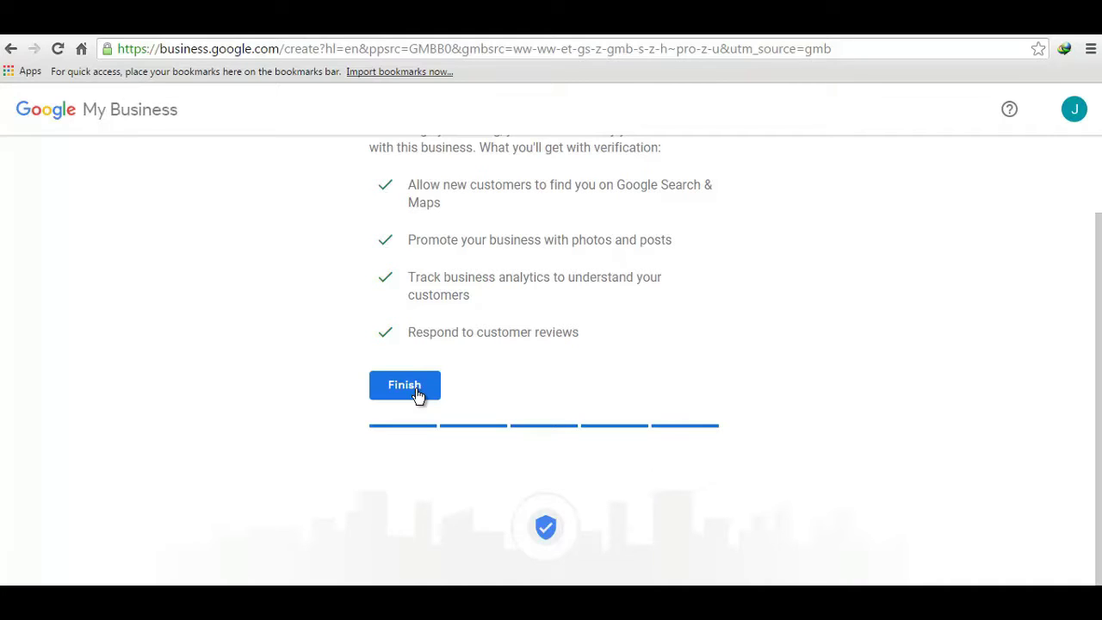
left_click(419, 395)
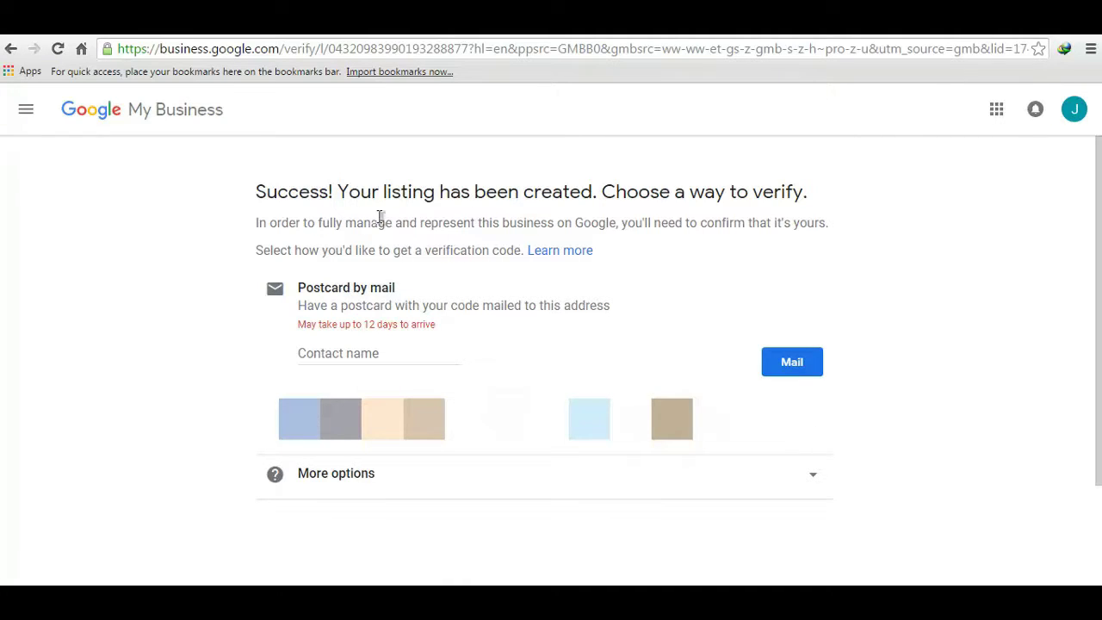
Read the instructions on confirming the business and choosing how to get a verification code
left_click_drag(245, 192, 809, 198)
left_click(749, 215)
left_click_drag(276, 225, 703, 221)
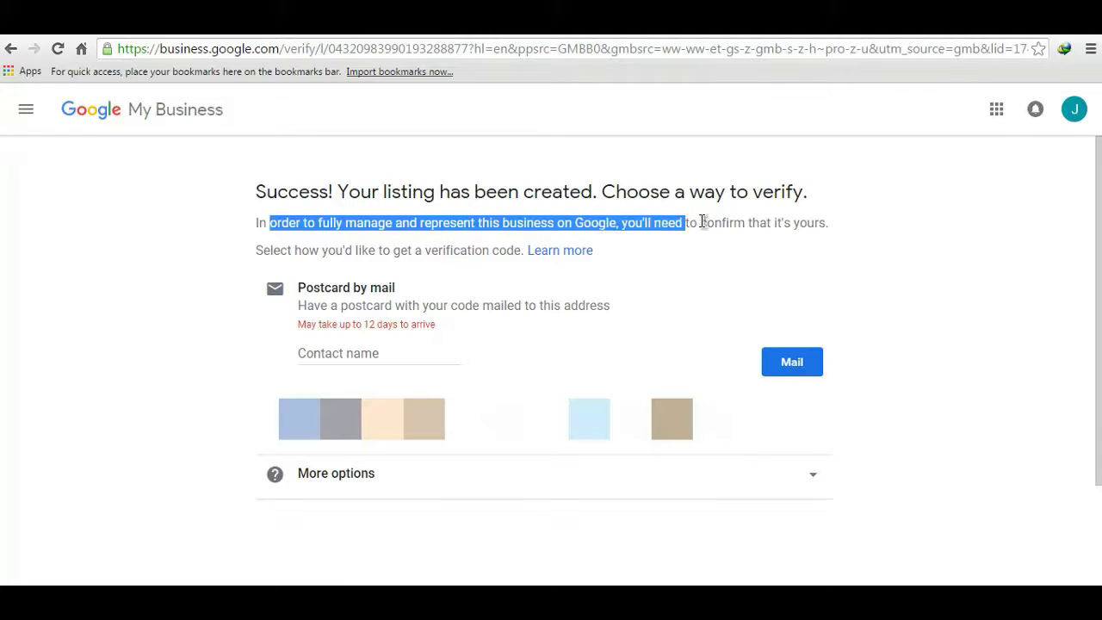
left_click(787, 222)
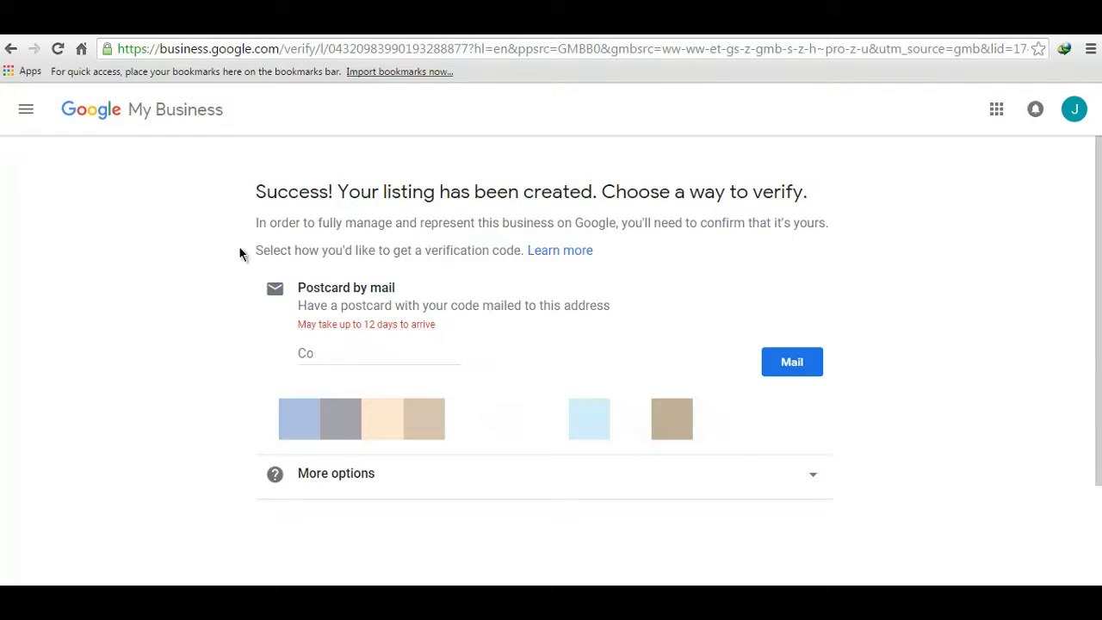
left_click_drag(240, 252, 482, 256)
left_click(484, 258)
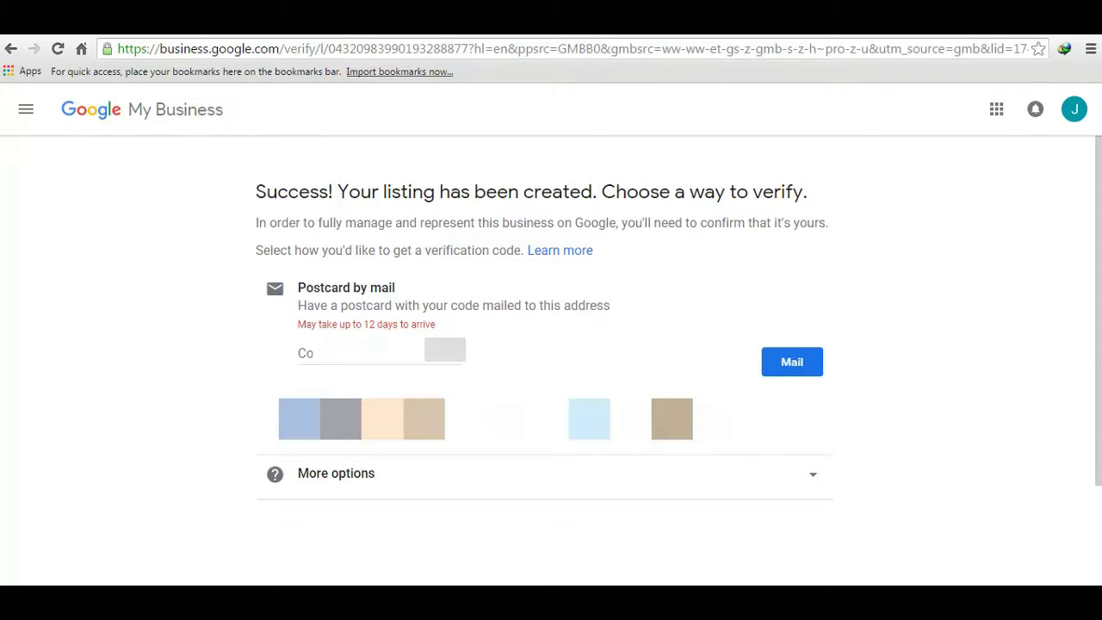
Enter the contact name and request the verification postcard by mail
left_click(361, 353)
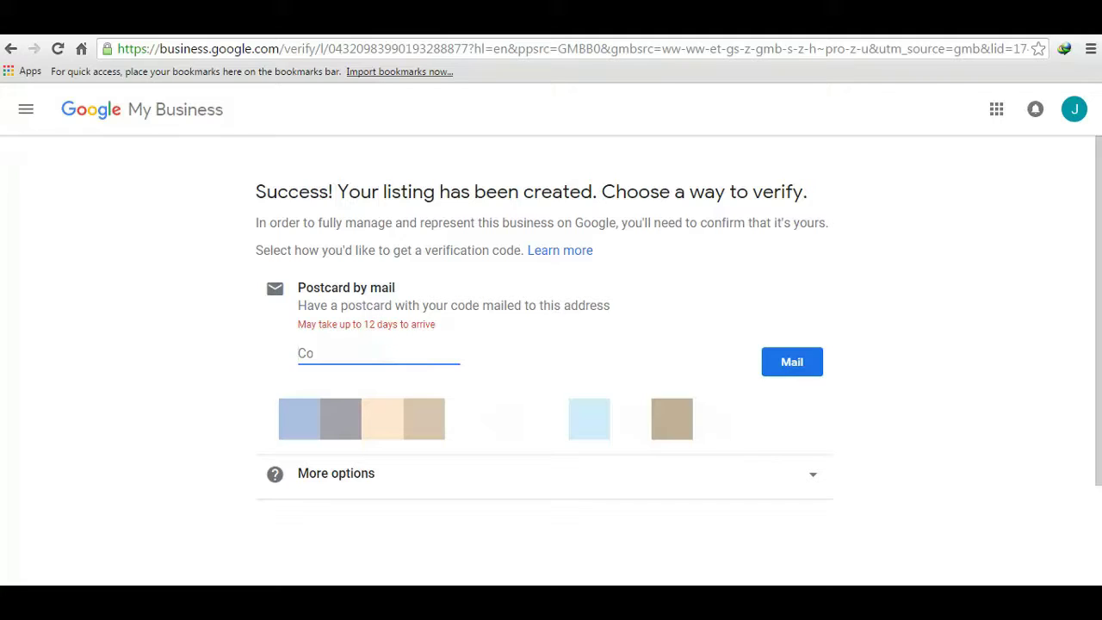
type("Ja")
scroll(496, 449, "down", 1)
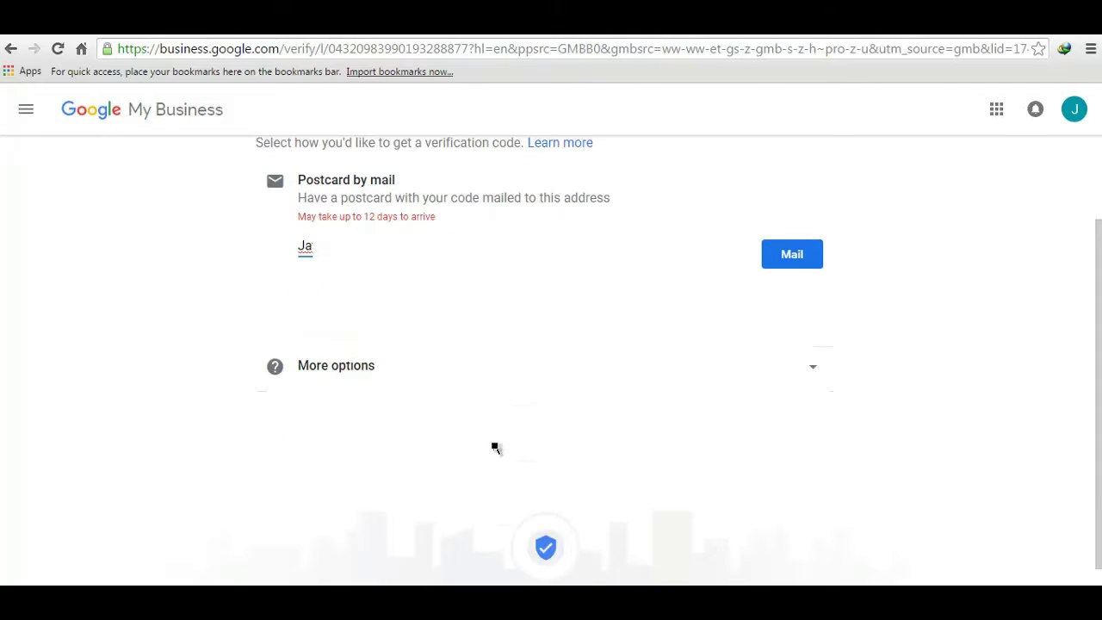
left_click(818, 373)
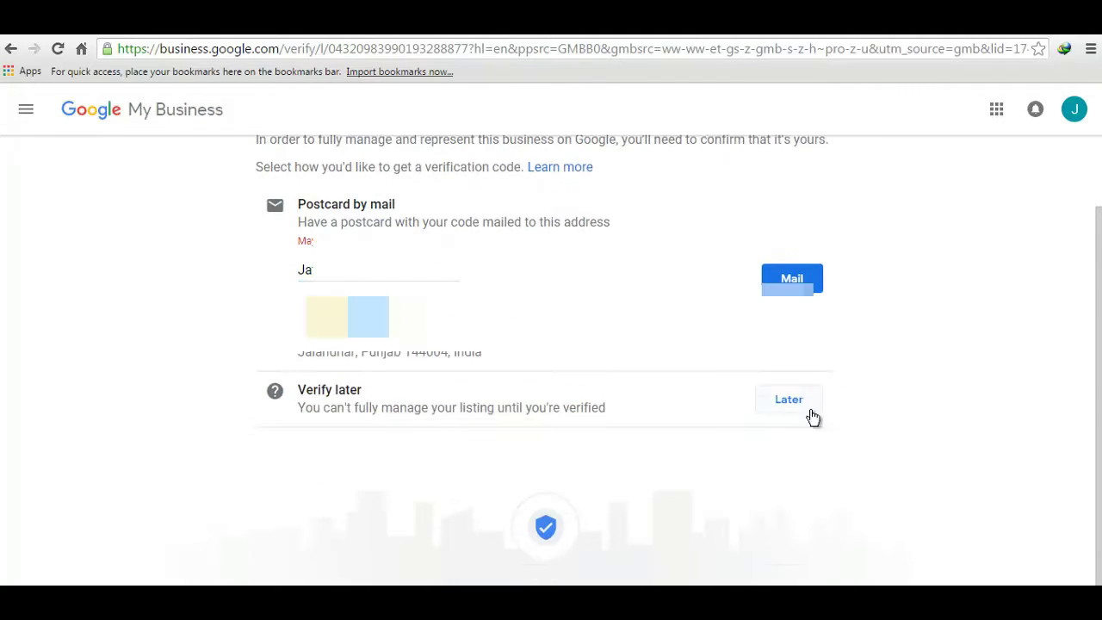
left_click(792, 280)
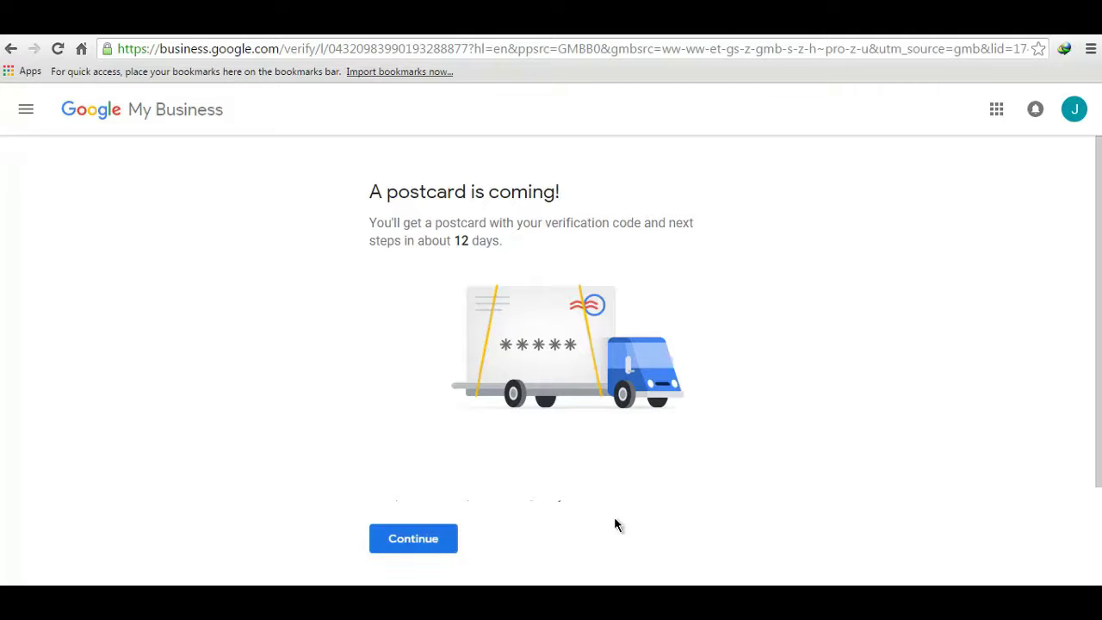
Continue past the welcome notice to the business dashboard and open the listing's hours for editing
left_click(438, 536)
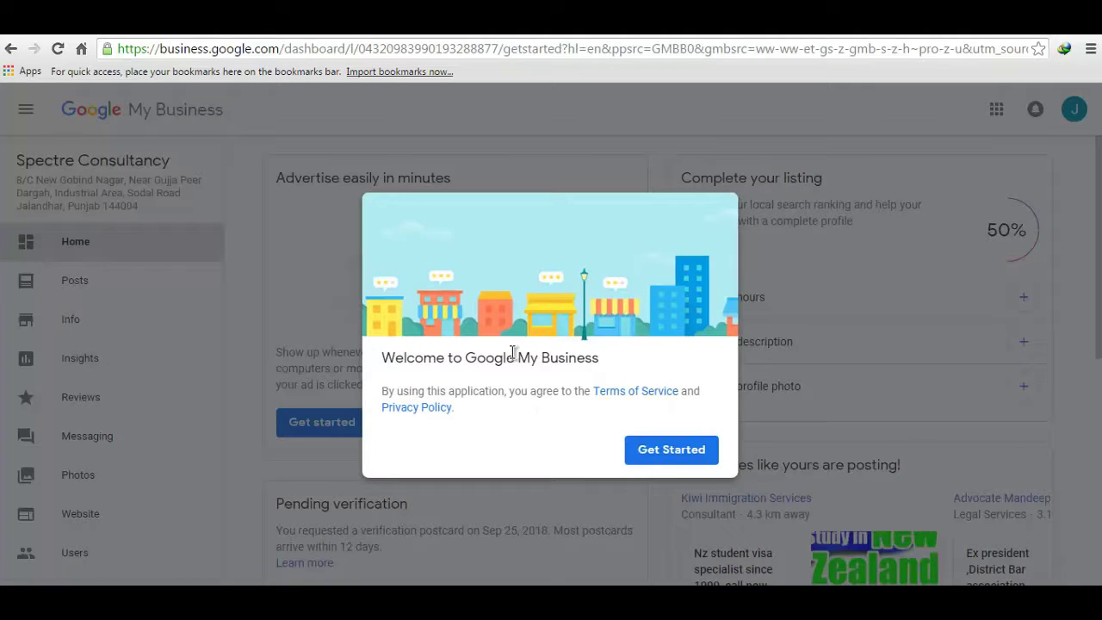
left_click(661, 450)
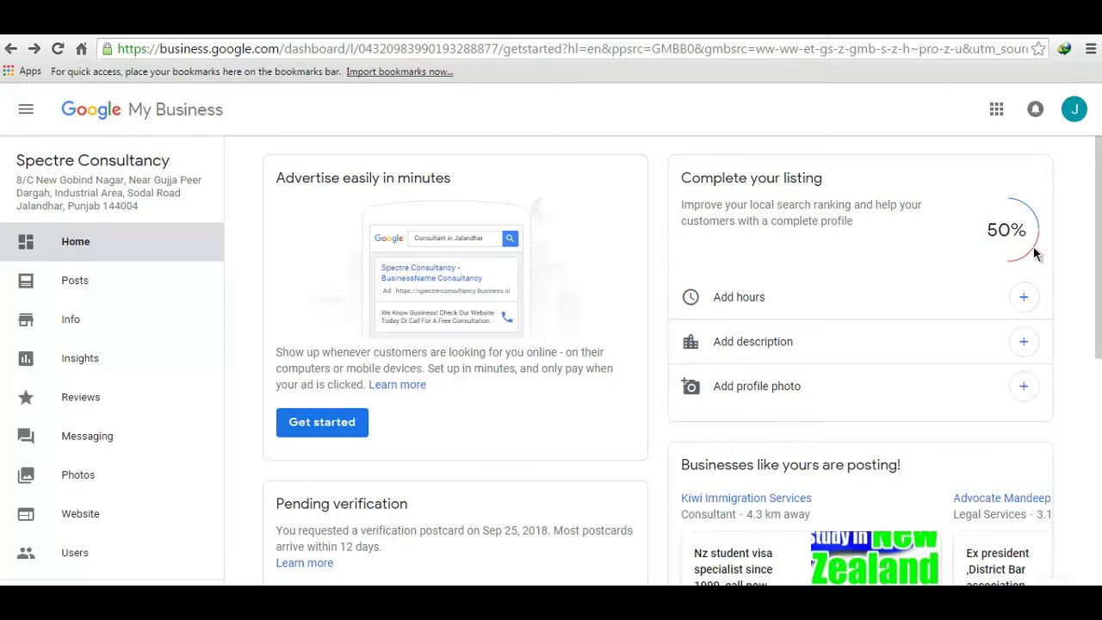
left_click(1023, 300)
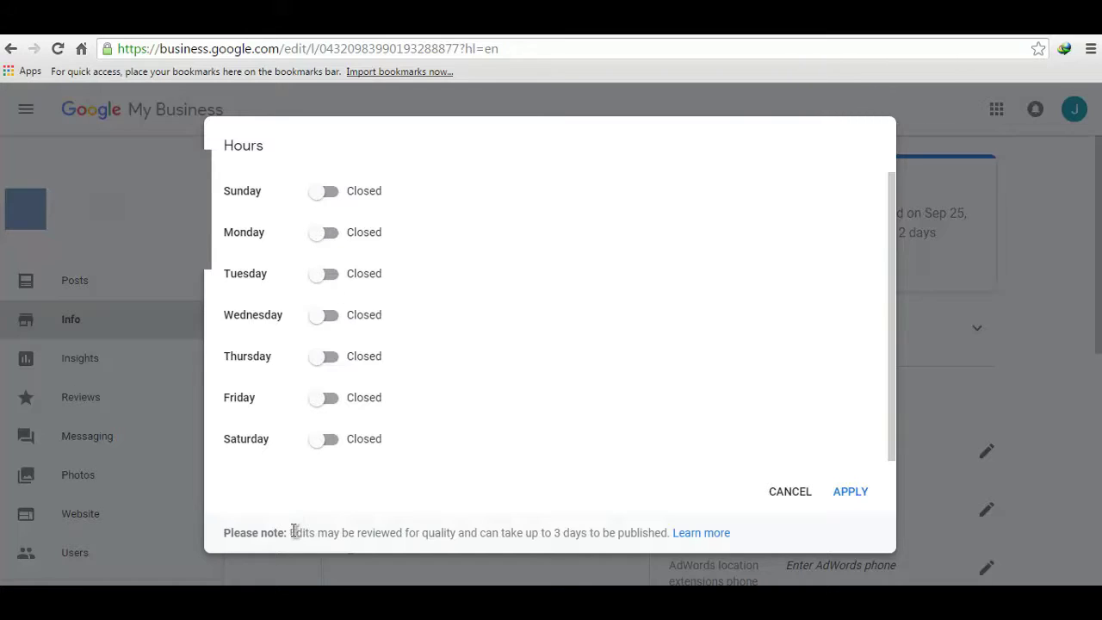
Mark Monday through Friday as open in the business hours, leaving Saturday and Sunday closed
left_click_drag(293, 531, 609, 534)
left_click(613, 532)
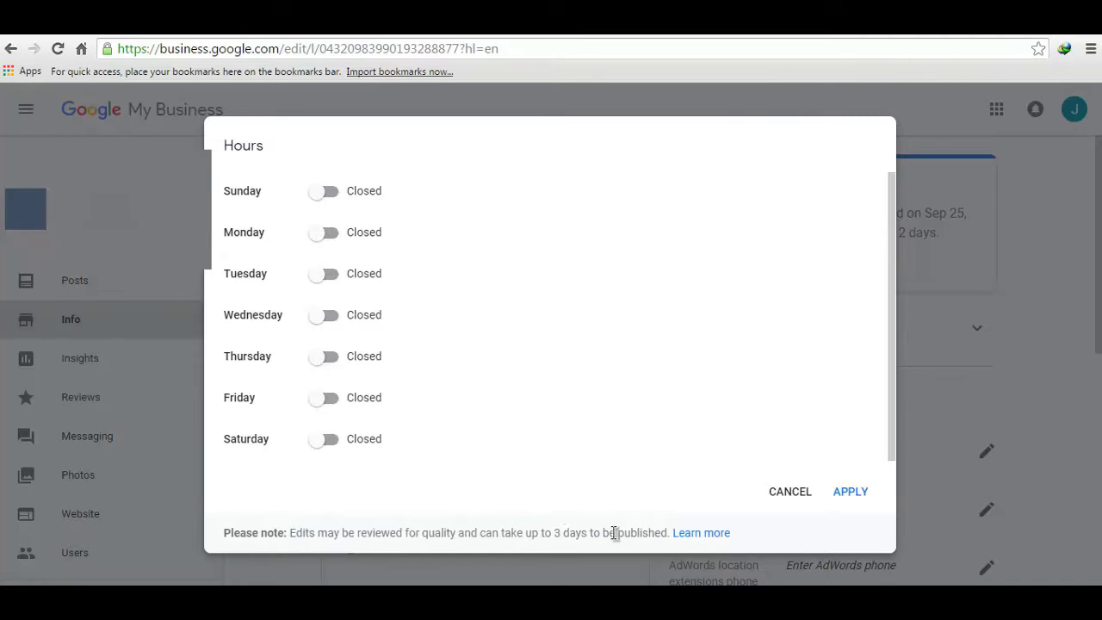
left_click(326, 443)
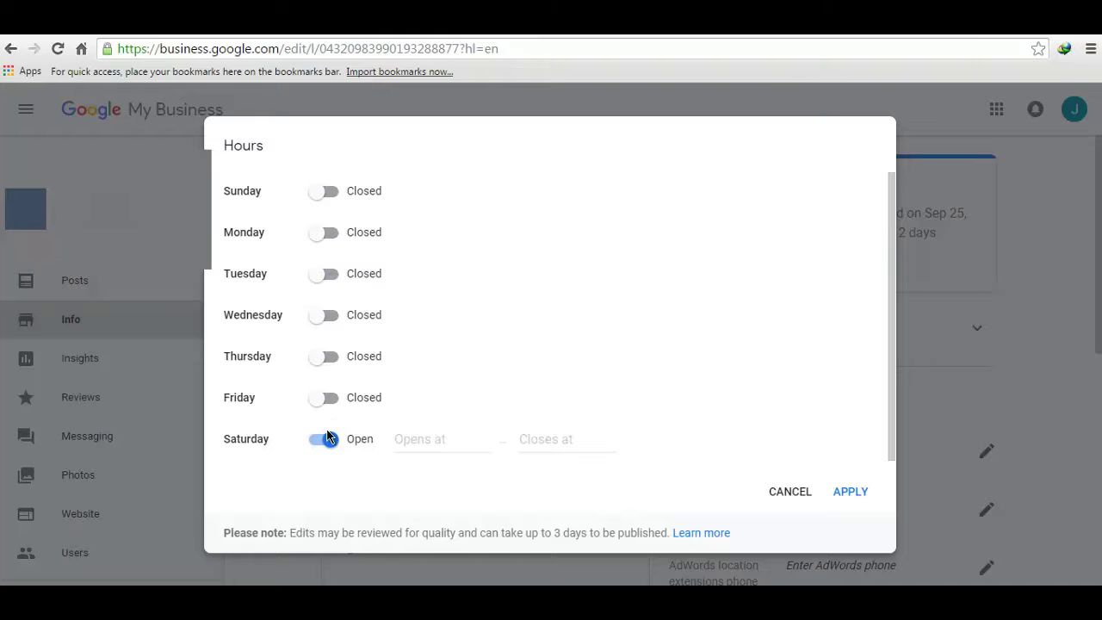
left_click(330, 442)
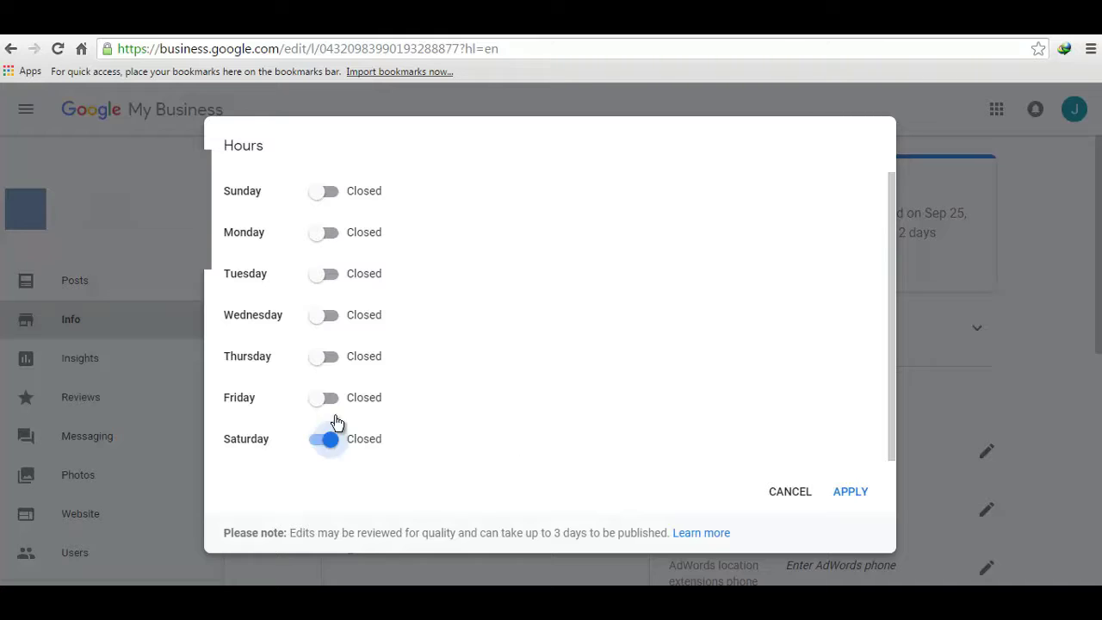
left_click(325, 234)
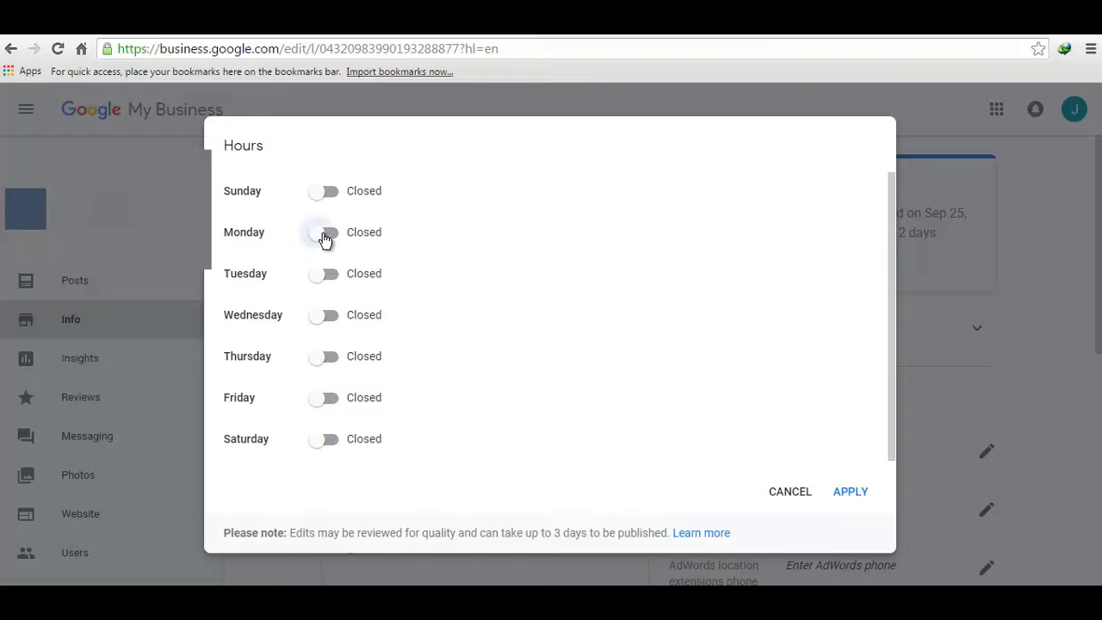
left_click(333, 275)
left_click(331, 316)
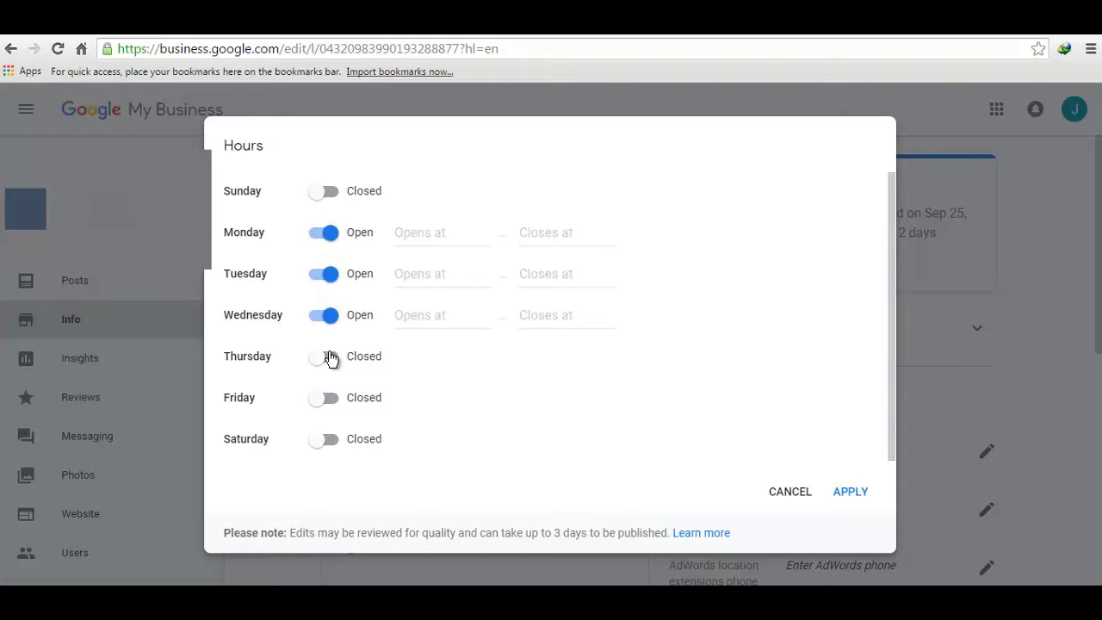
left_click(332, 358)
left_click(330, 400)
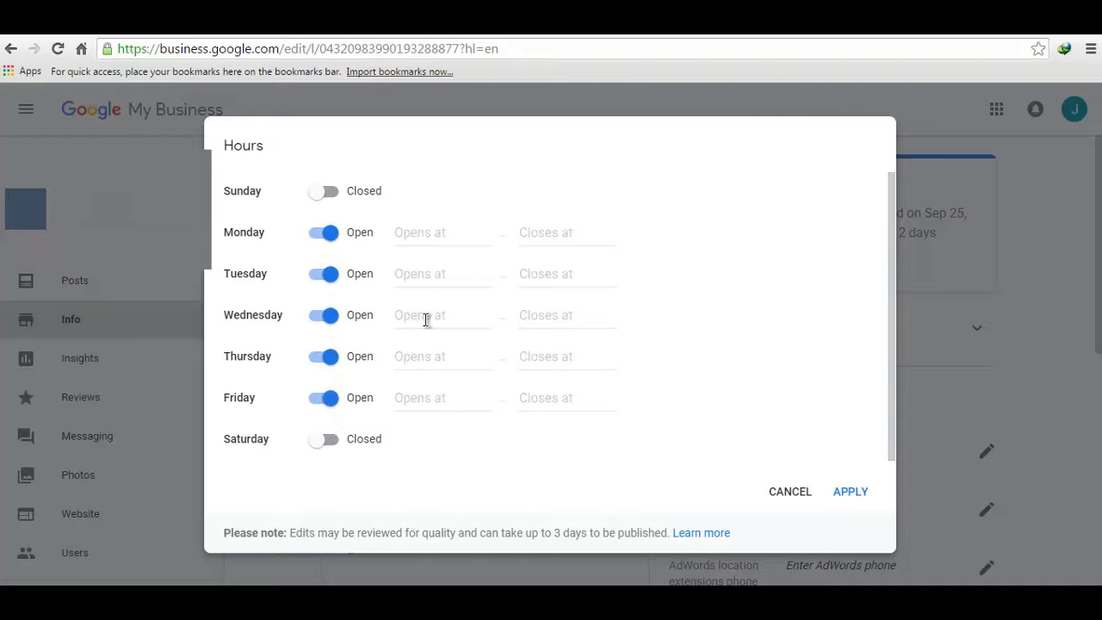
Set Monday's business hours to 10:00 am to 6:00 pm
left_click(423, 235)
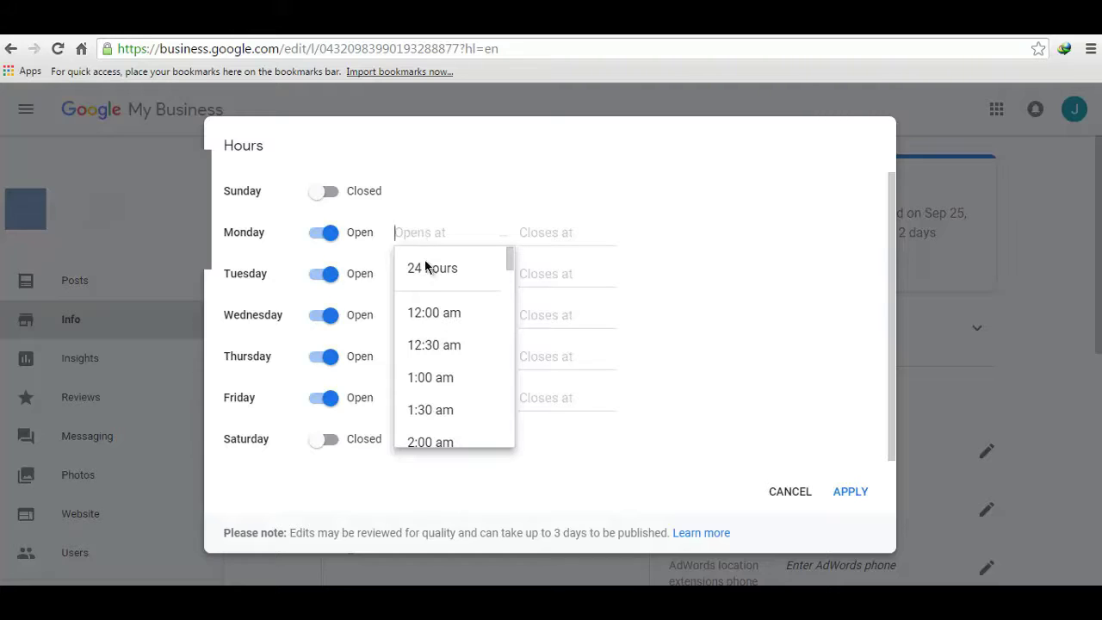
type("10")
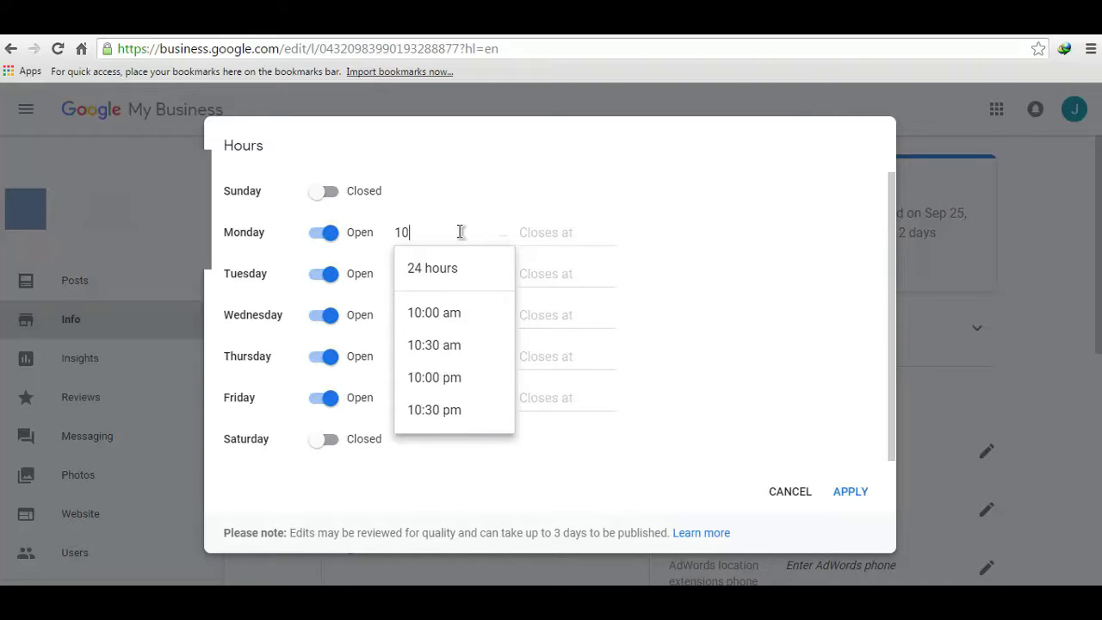
left_click(422, 313)
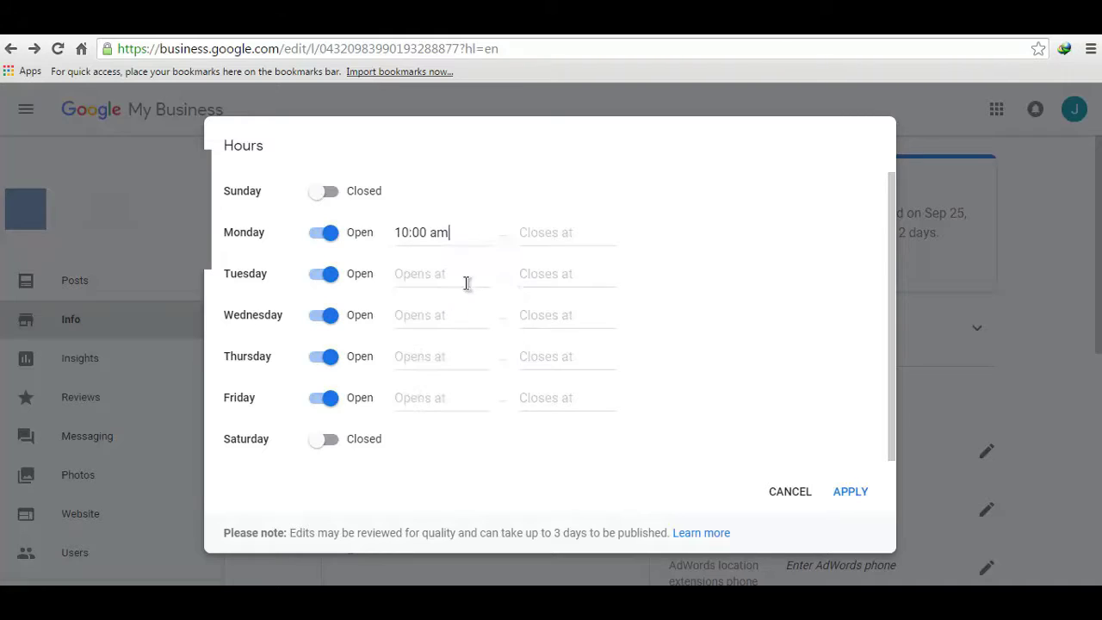
left_click(544, 233)
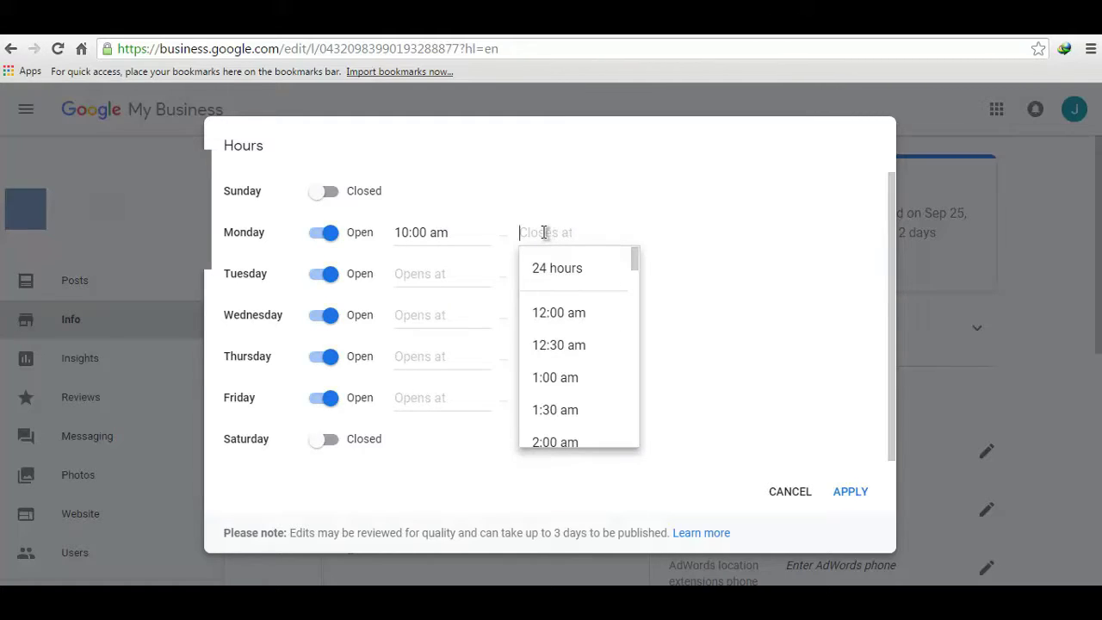
type("6")
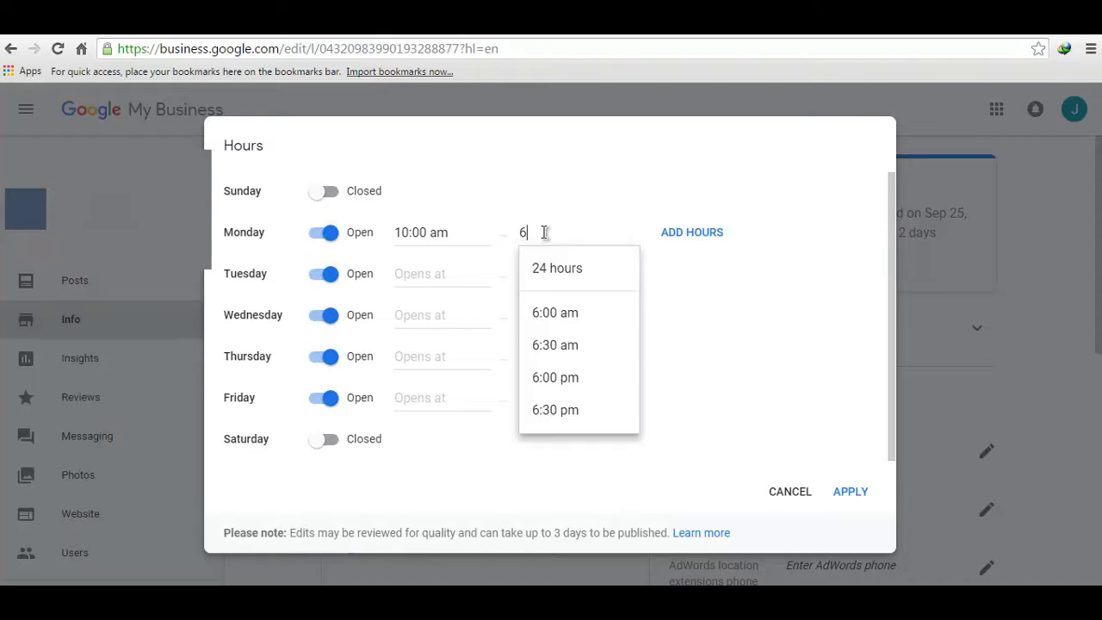
left_click(573, 379)
Set Tuesday's business hours to 10:00 am to 6:00 pm
left_click(436, 269)
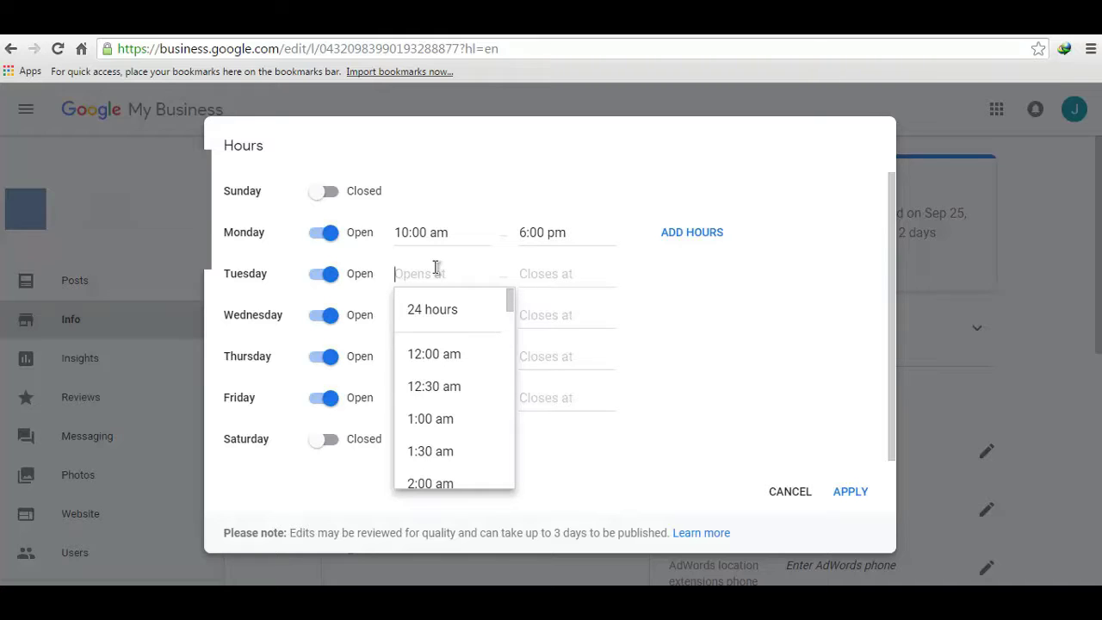
type("10")
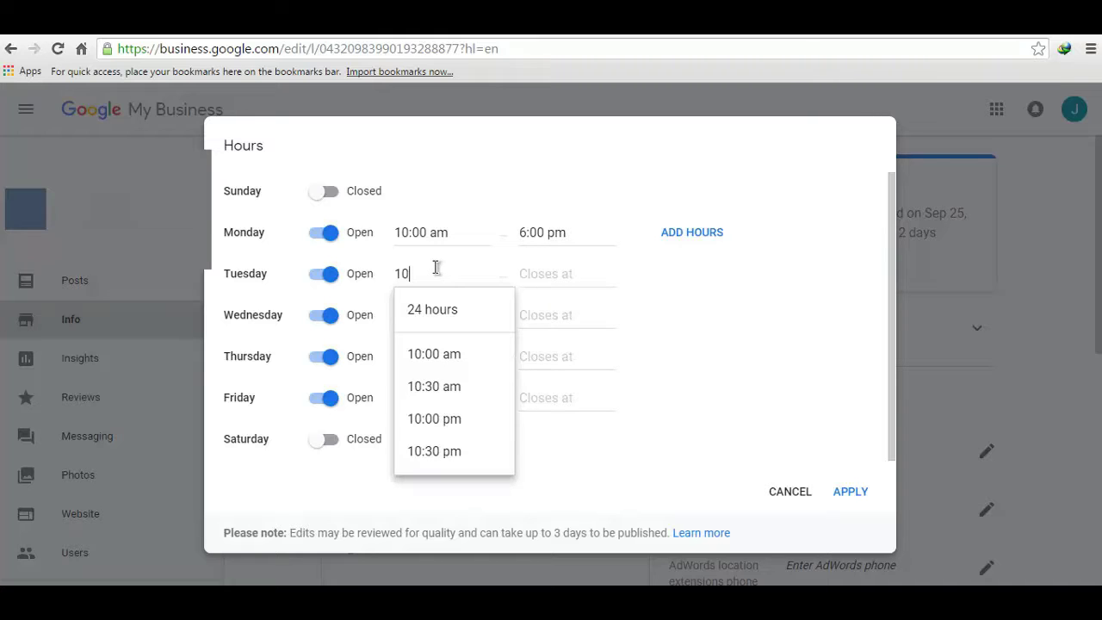
left_click(453, 356)
left_click(564, 273)
type("6")
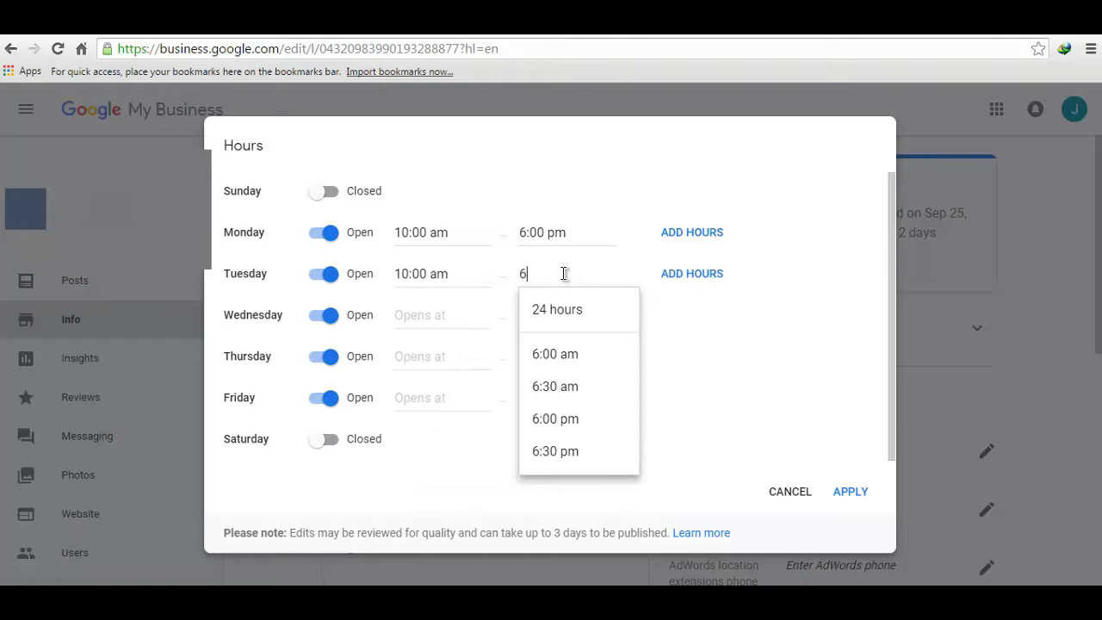
left_click(572, 419)
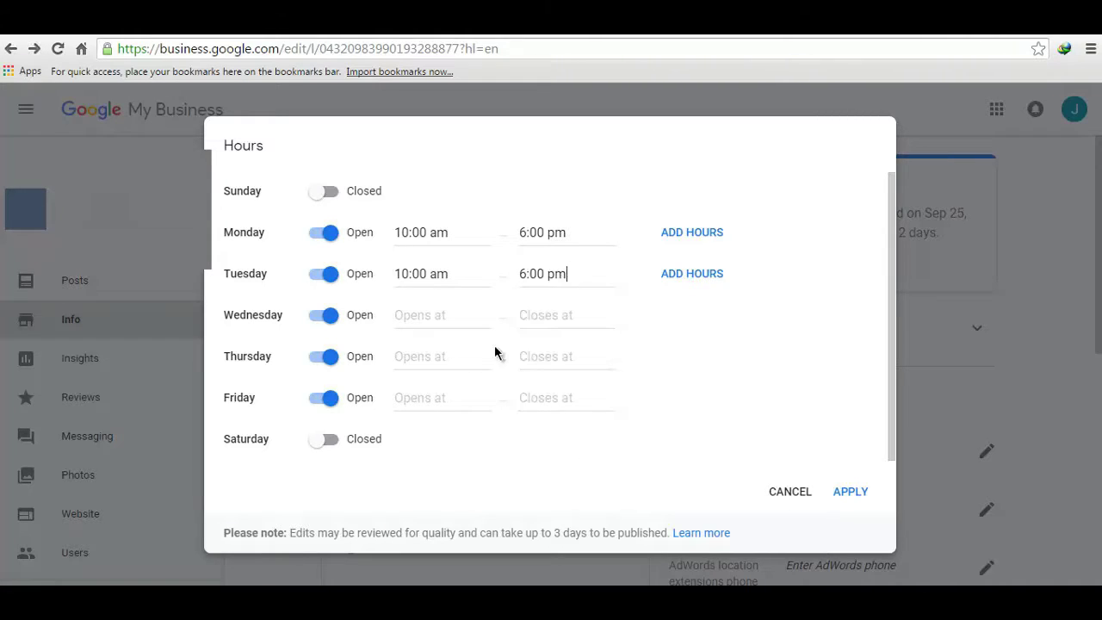
Enter 10 as Wednesday's opening time
left_click(449, 316)
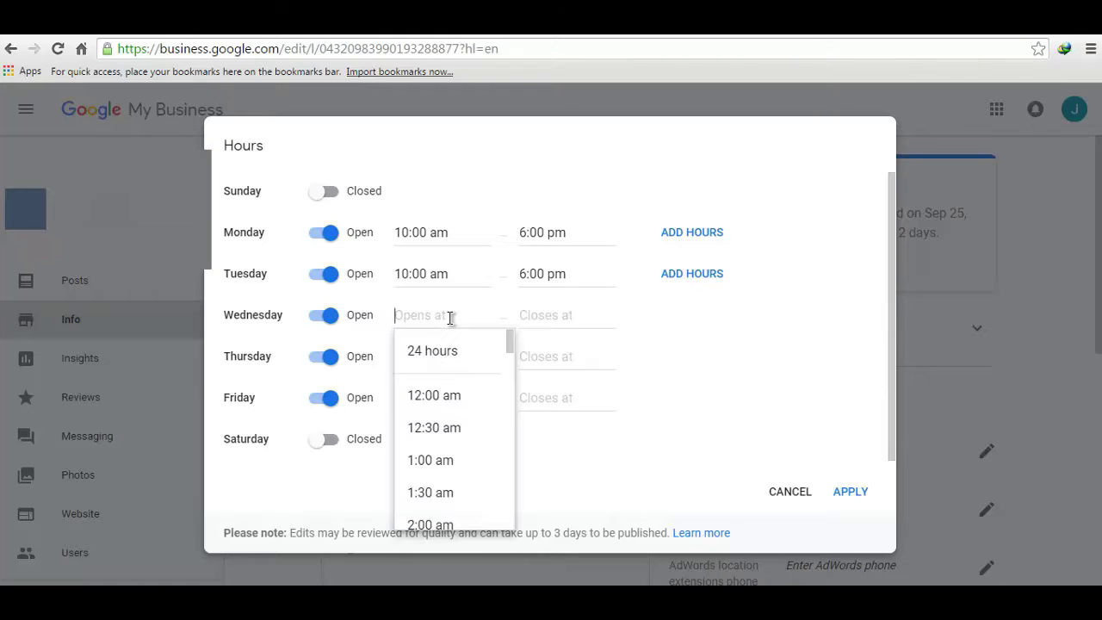
type("10")
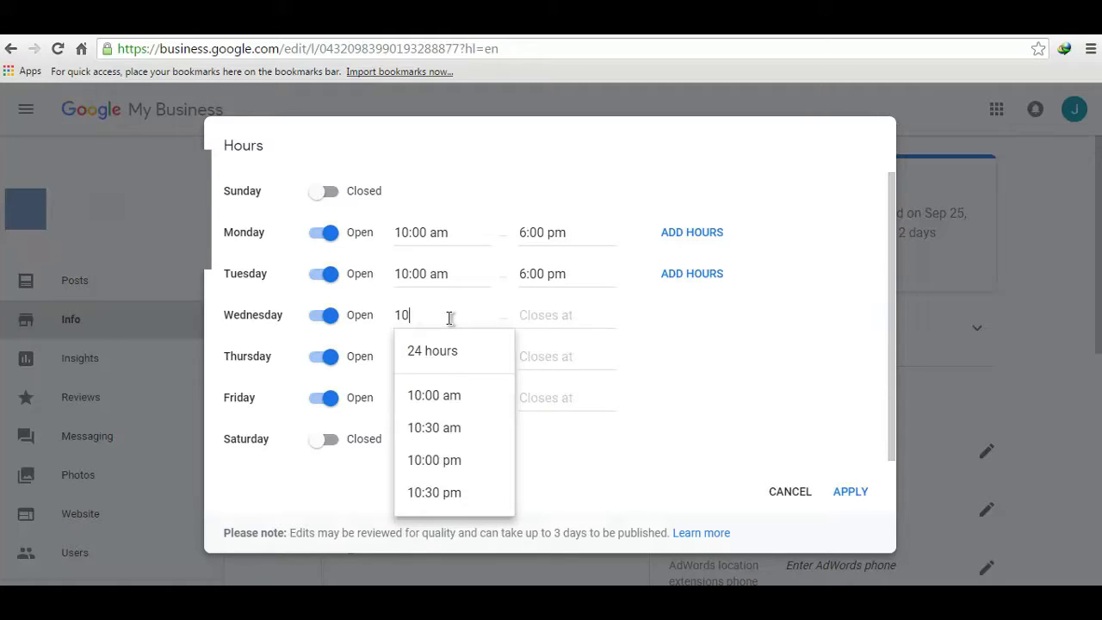
Add a second time range to Monday and set the first range's closing time to 1:00 pm
left_click(704, 233)
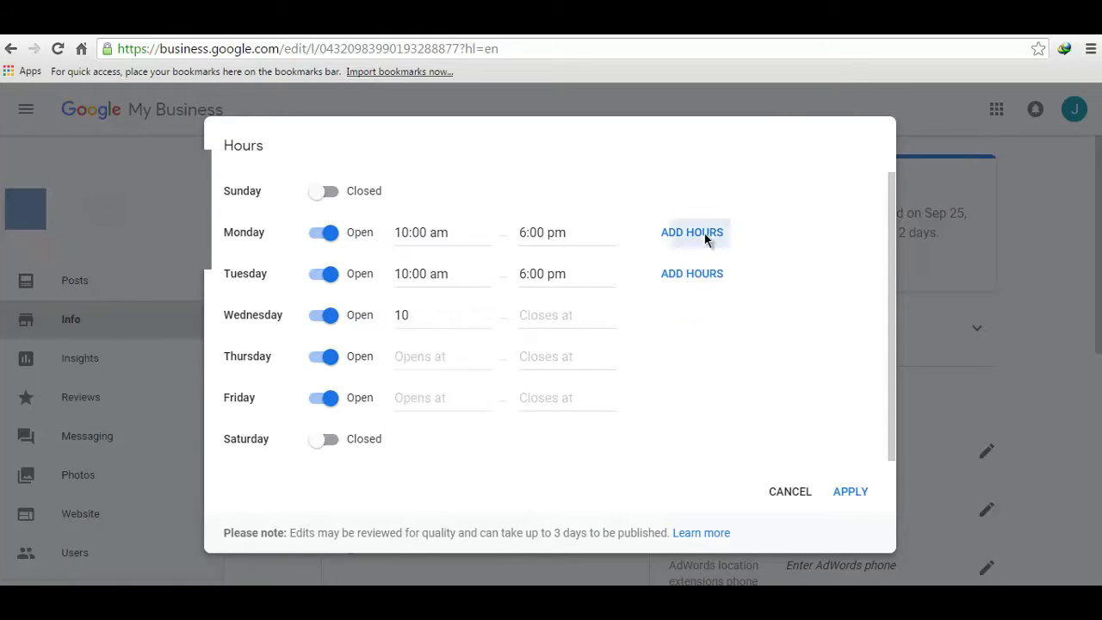
triple_click(583, 230)
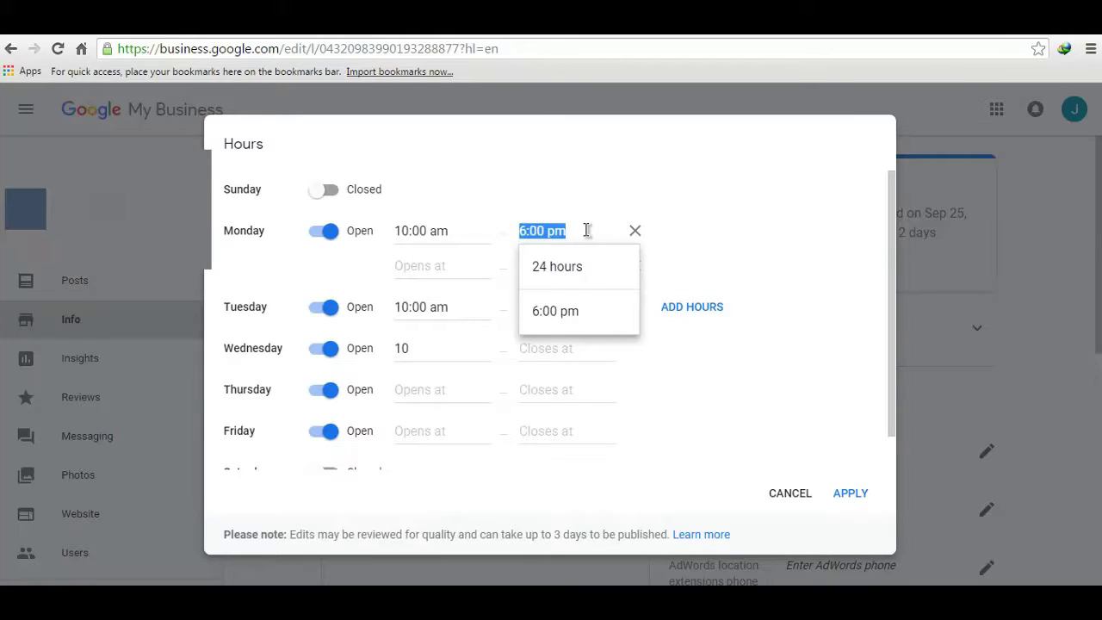
type("1")
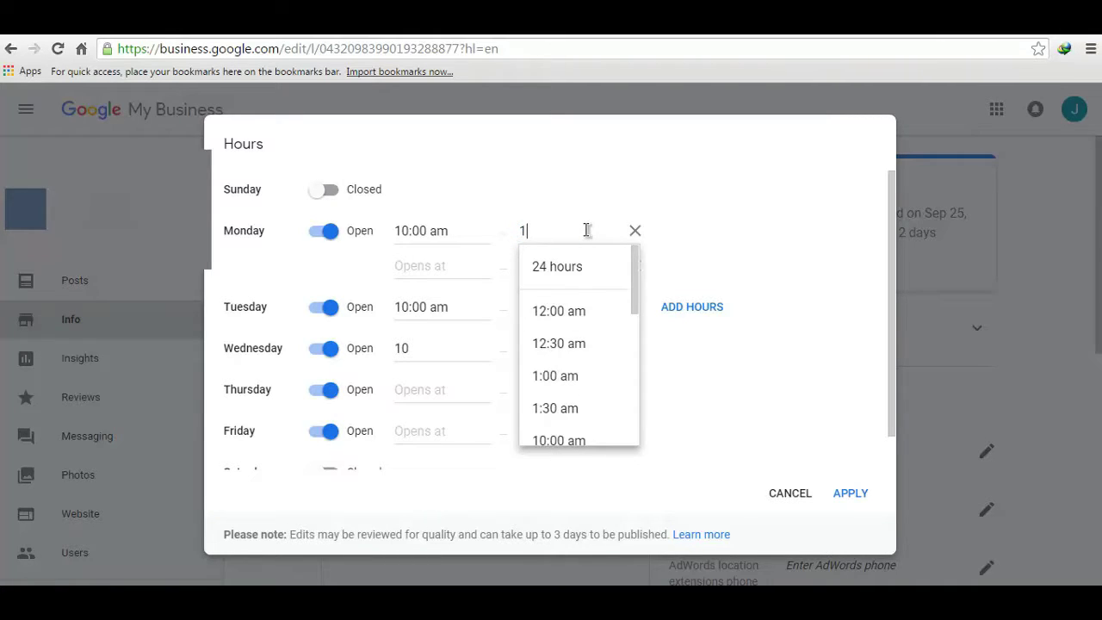
type("pm")
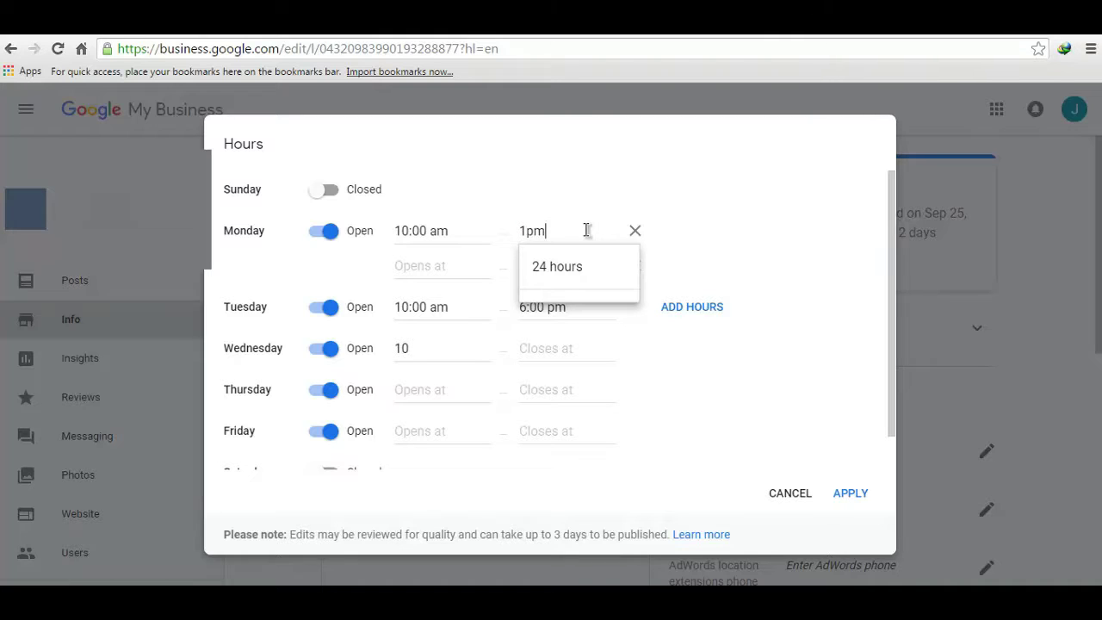
key("BackSpace")
key("BackSpace")
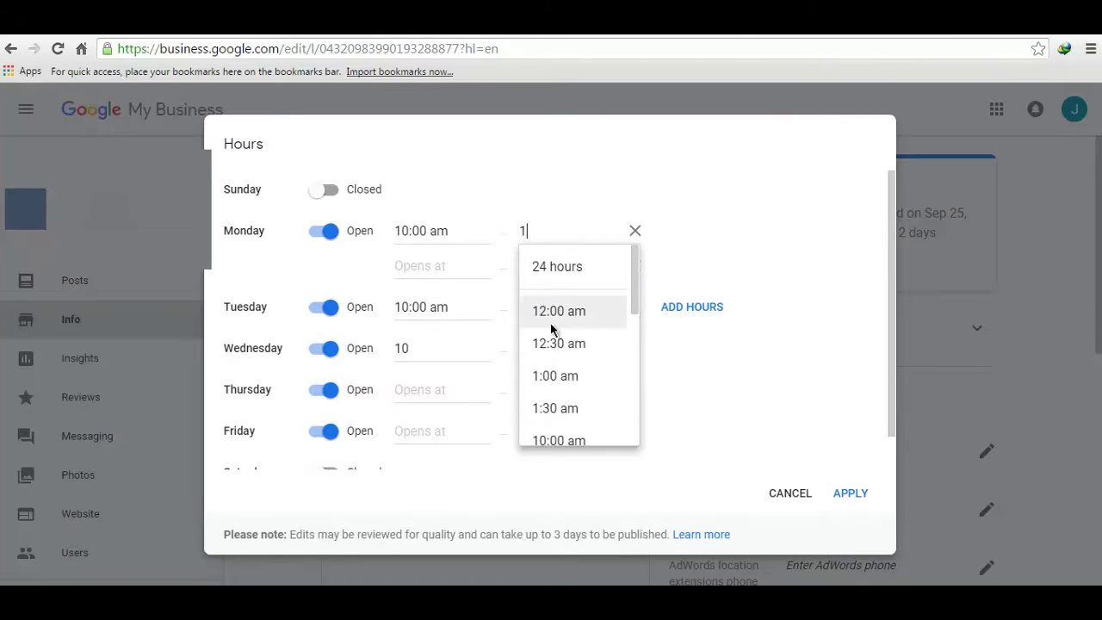
scroll(577, 381, "down", 5)
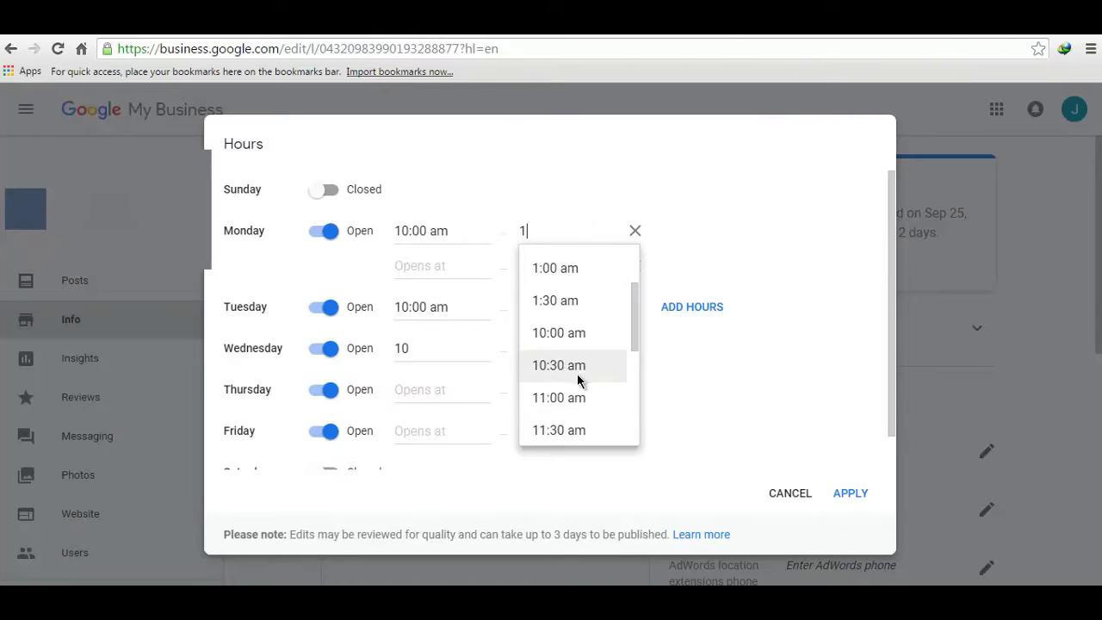
scroll(579, 404, "up", 6)
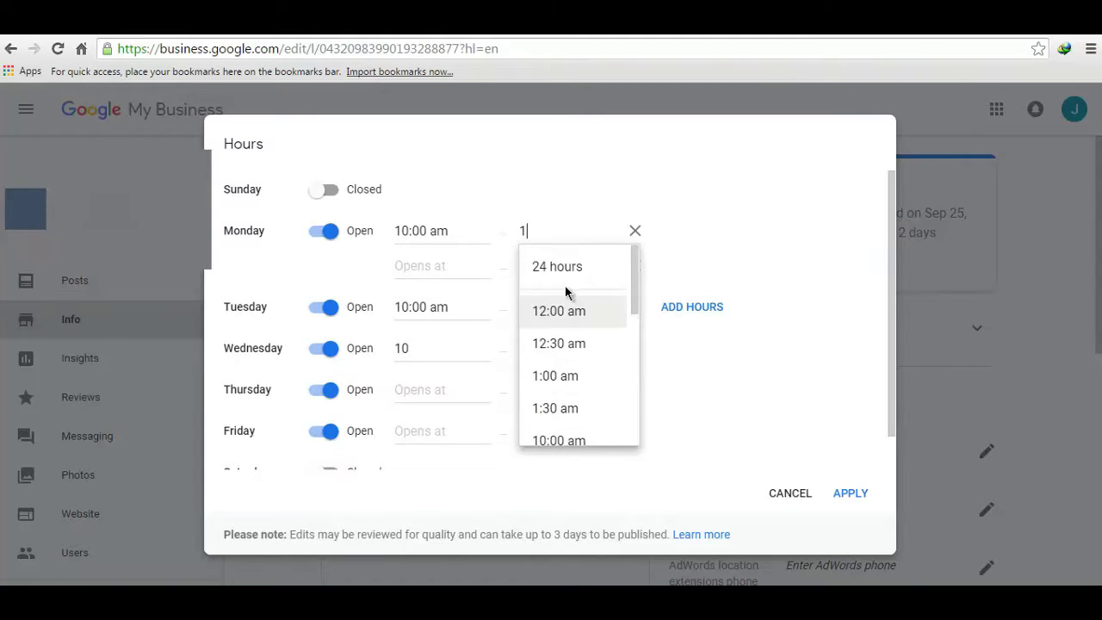
type(":00")
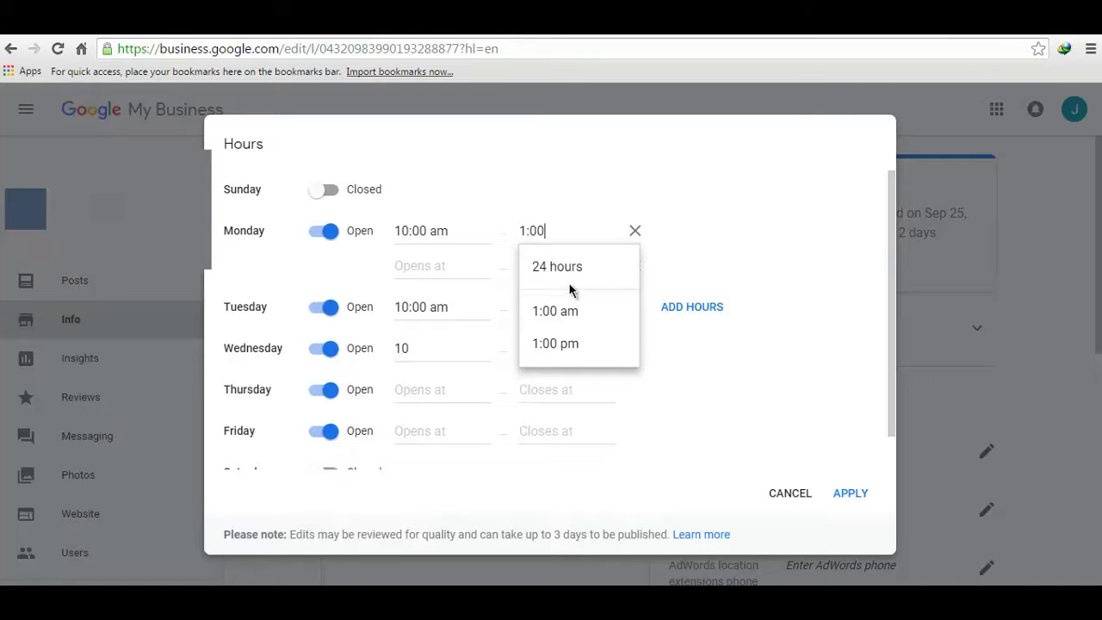
left_click(555, 344)
Set Monday's second time range to 2:00 pm to 6:00 pm
left_click(461, 263)
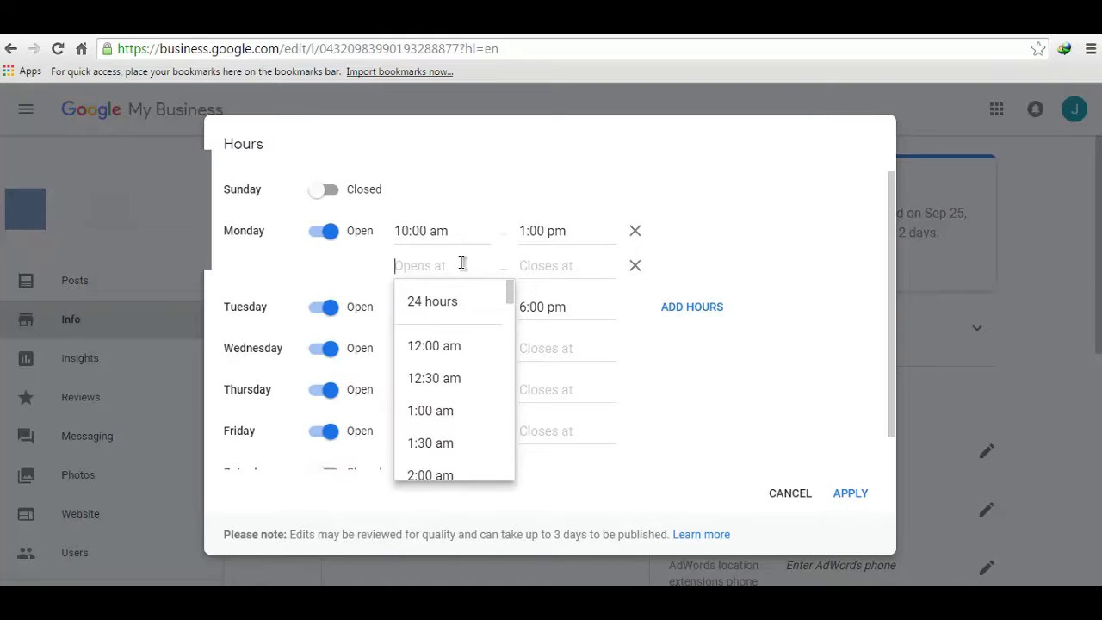
type("2")
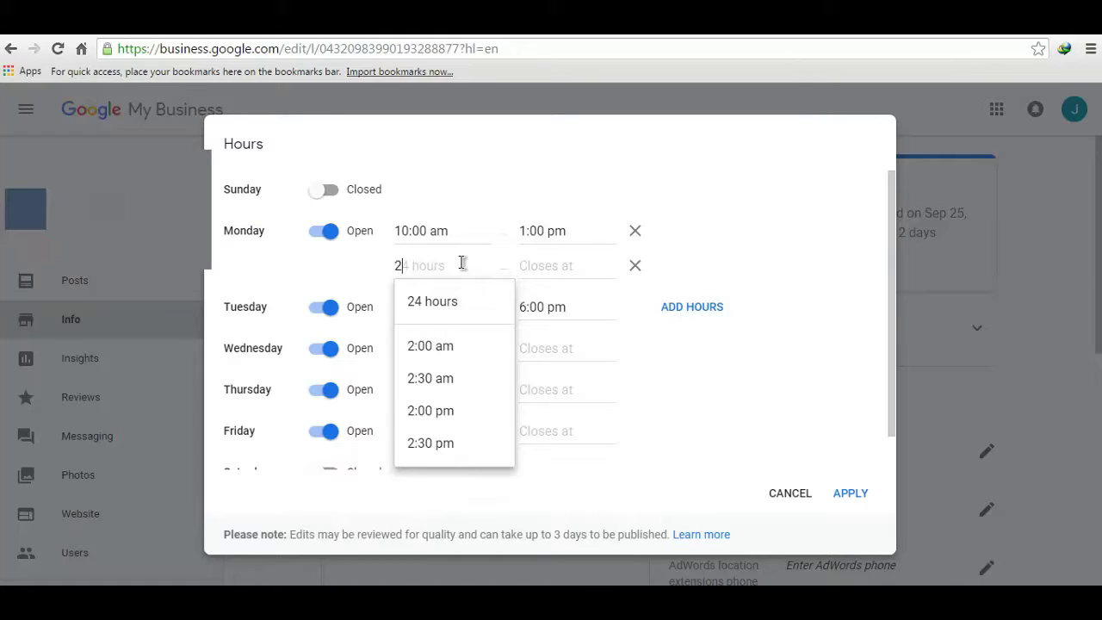
left_click(430, 411)
left_click(549, 265)
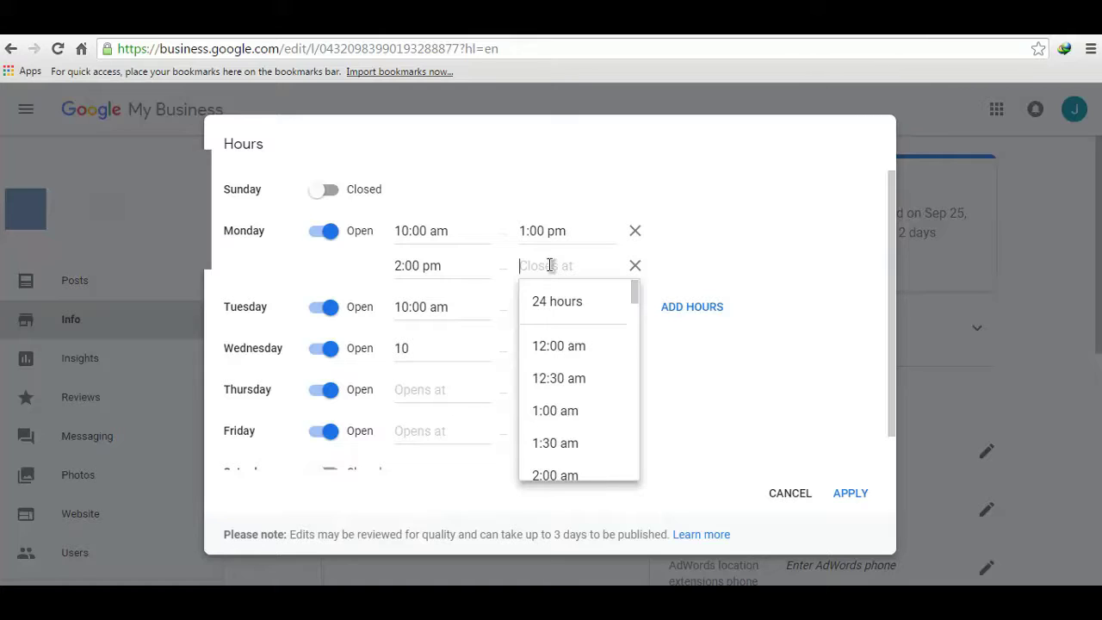
type("6")
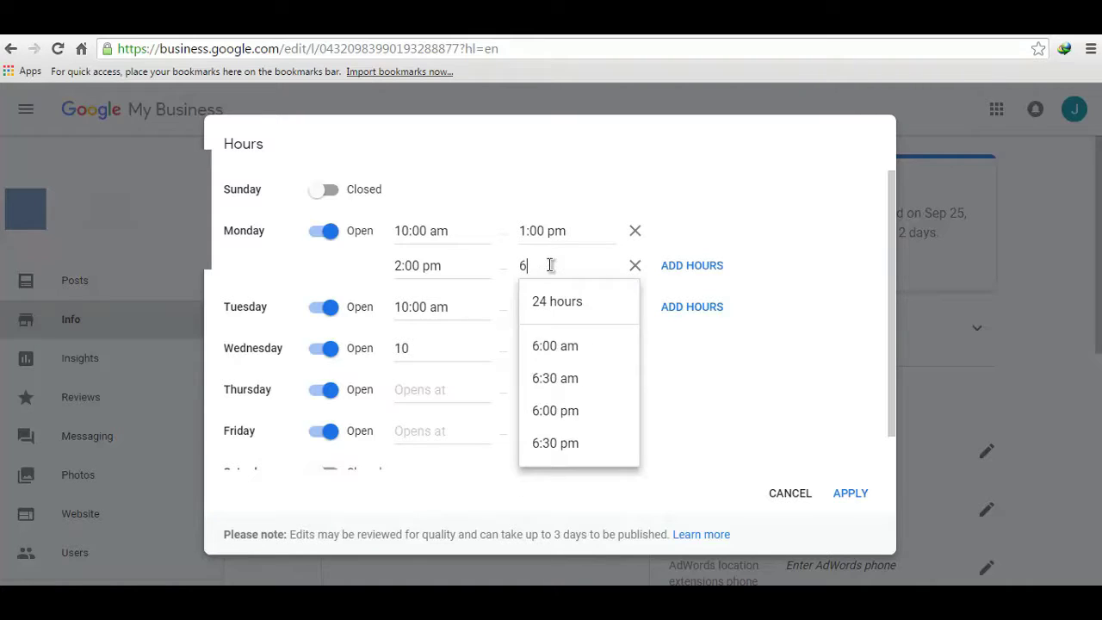
left_click(578, 410)
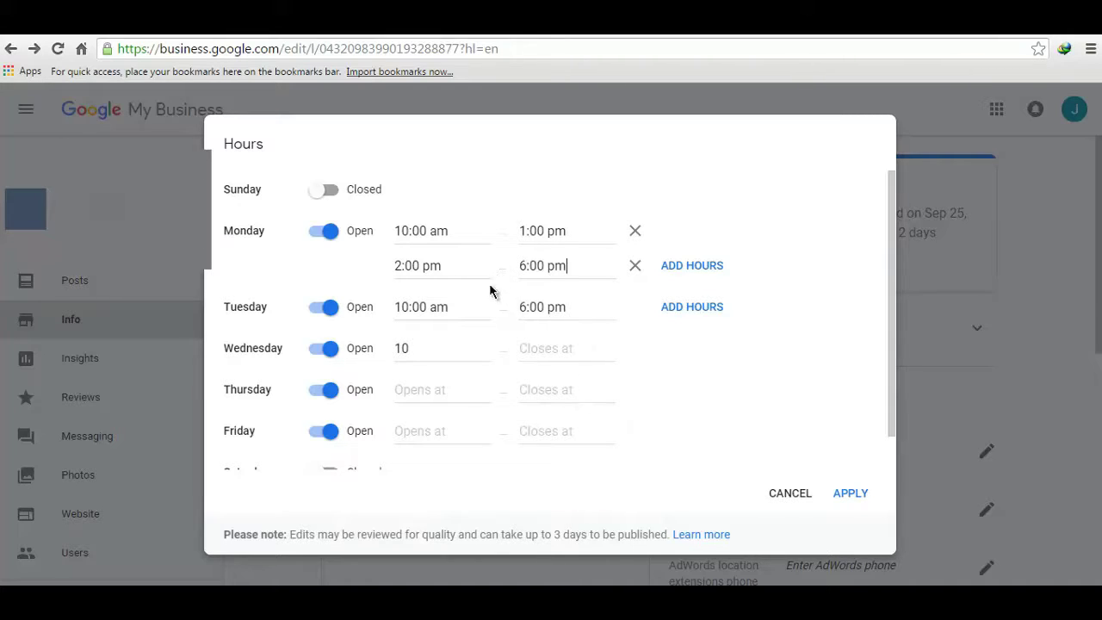
Set Tuesday's closing time to 1:00 pm
double_click(578, 310)
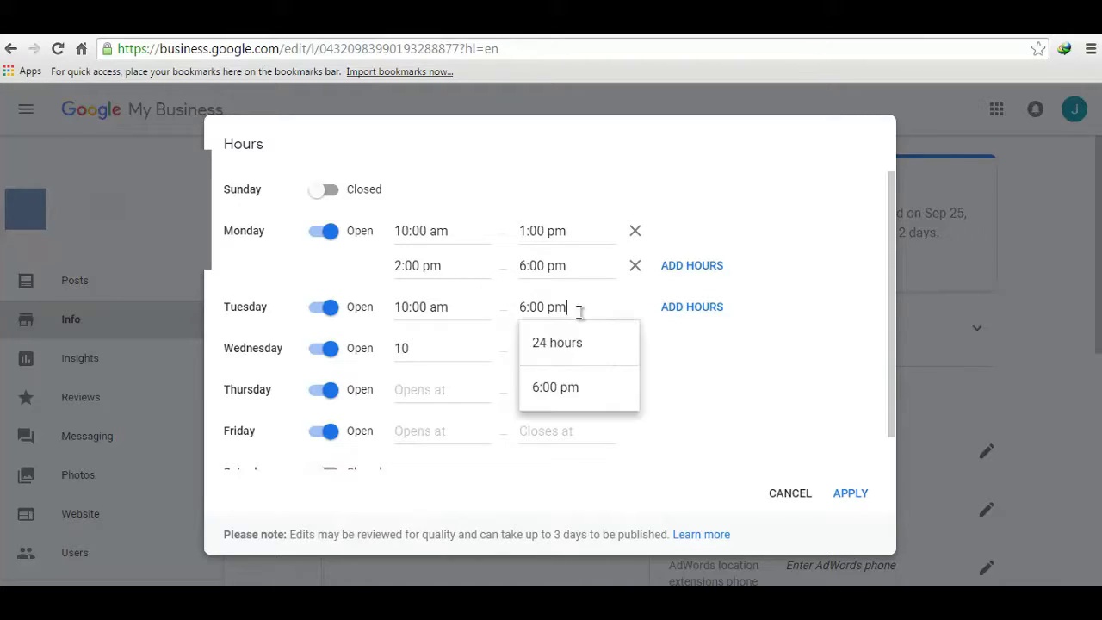
left_click(579, 311)
key("BackSpace")
key("BackSpace")
key("BackSpace")
key("BackSpace")
key("BackSpace")
key("BackSpace")
key("BackSpace")
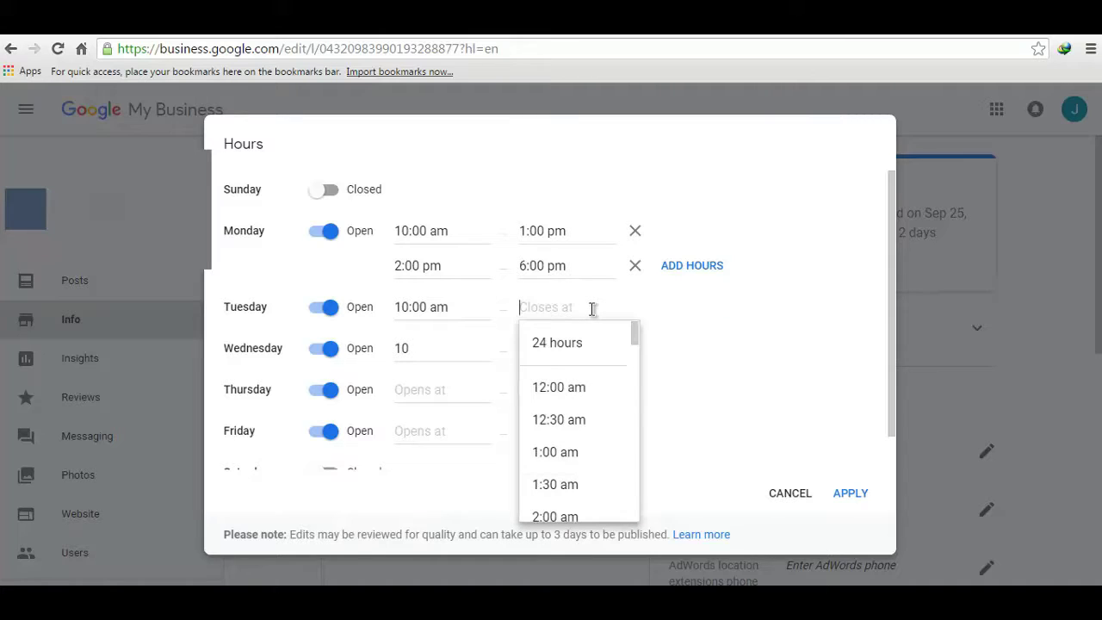
type("1")
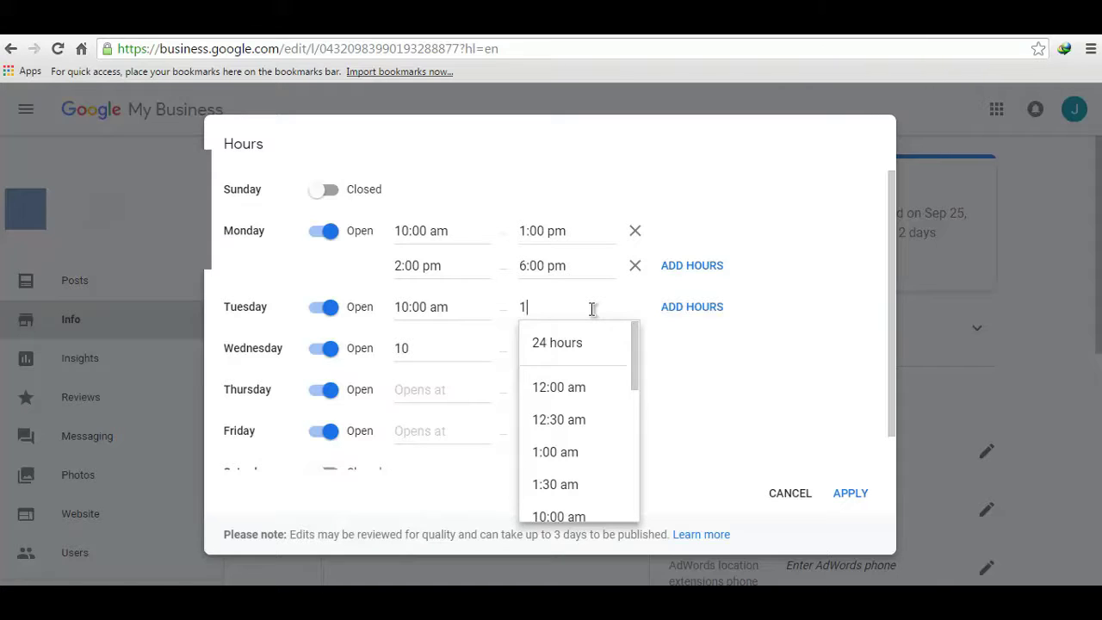
type(":")
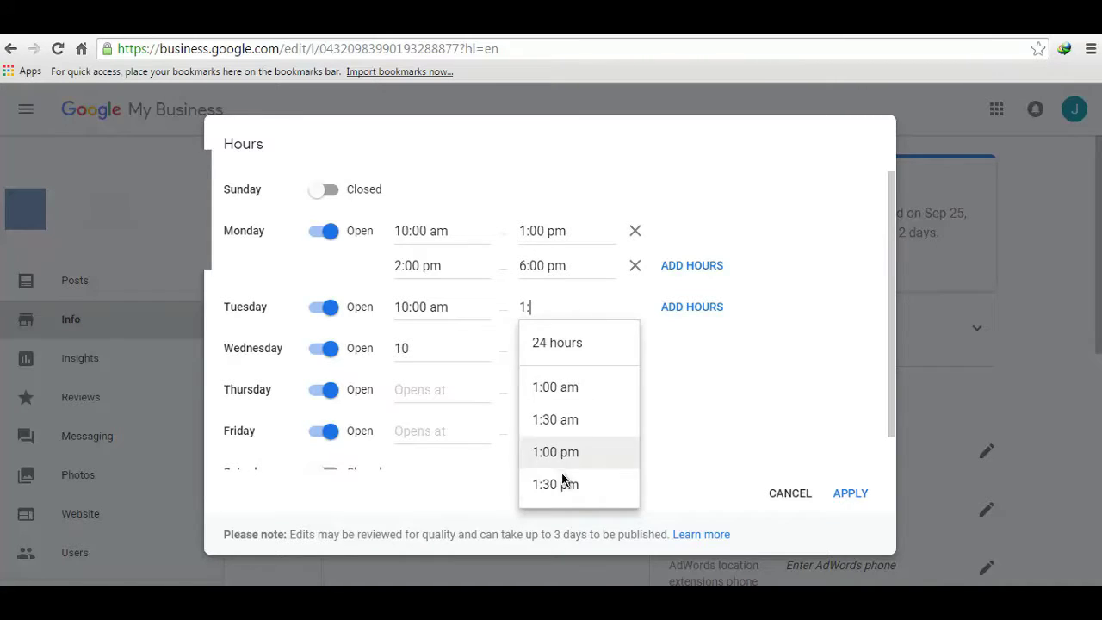
type("00")
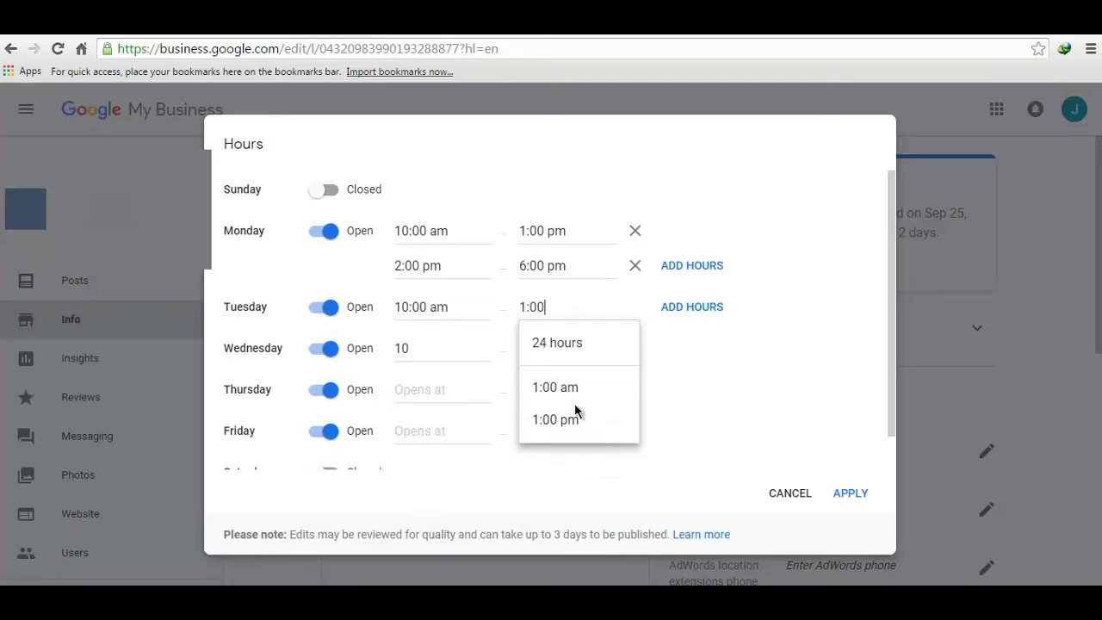
left_click(591, 423)
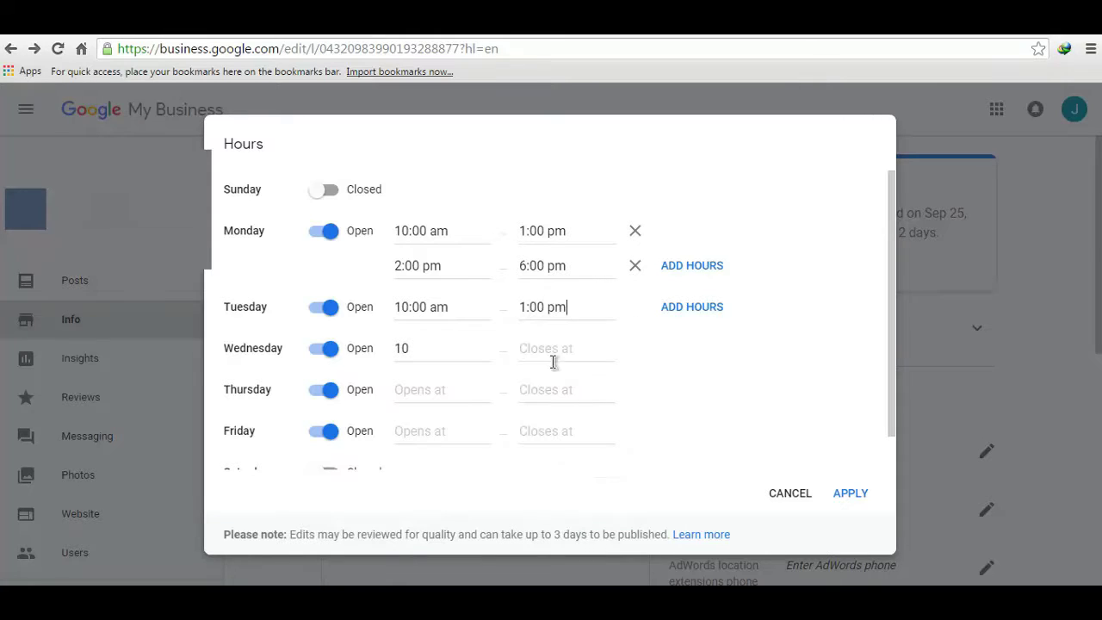
Add a second time range to Tuesday, from 2:00 pm to 6:00 pm
left_click(450, 346)
left_click(680, 310)
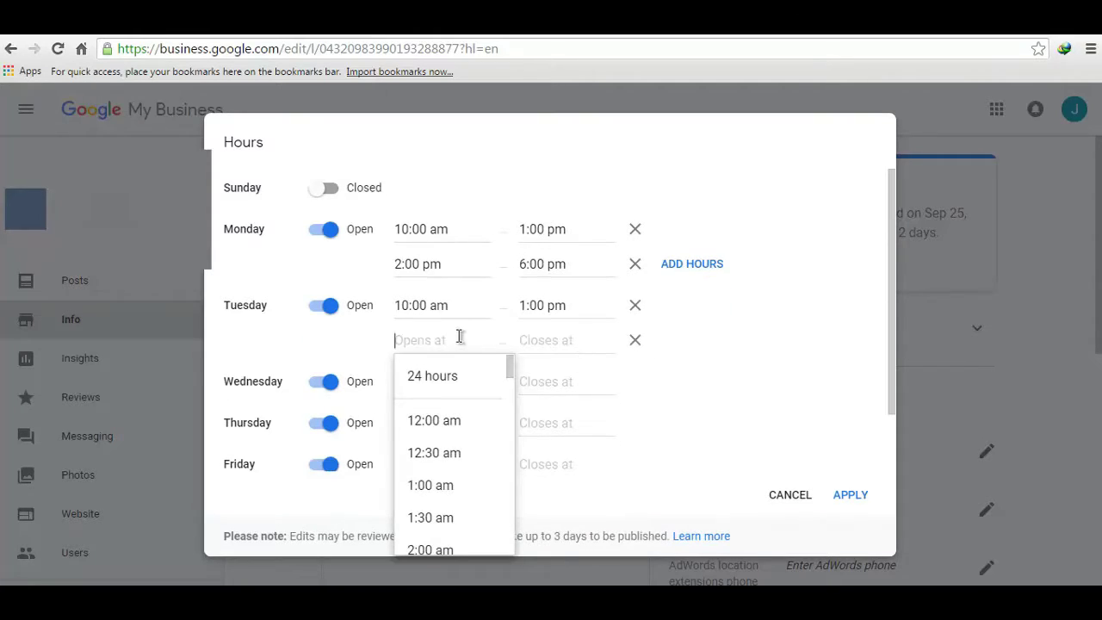
type("2")
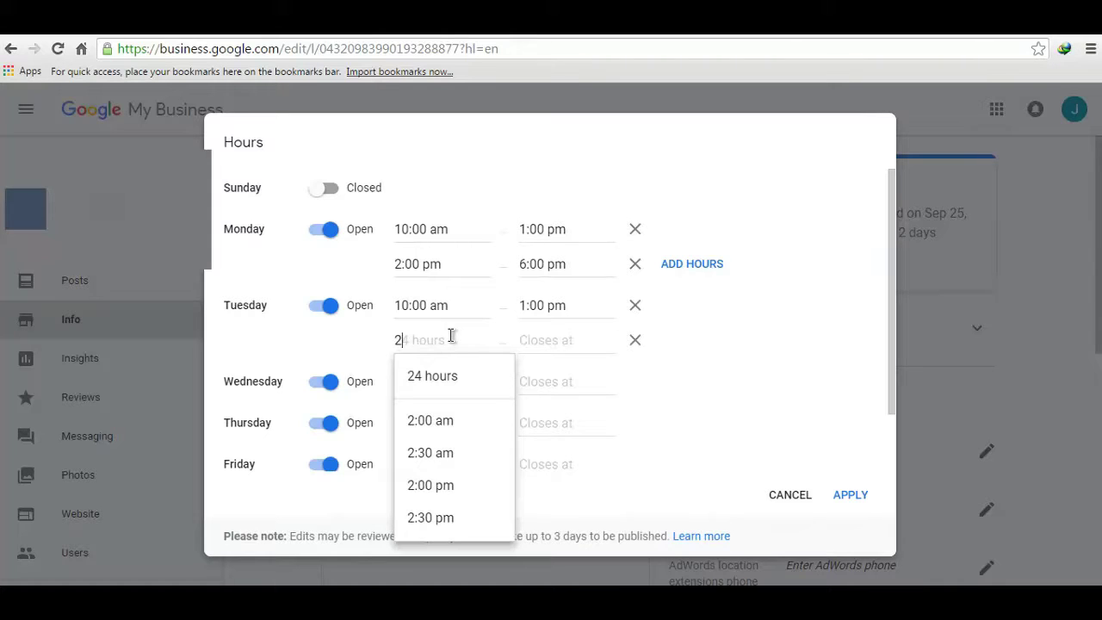
left_click(447, 486)
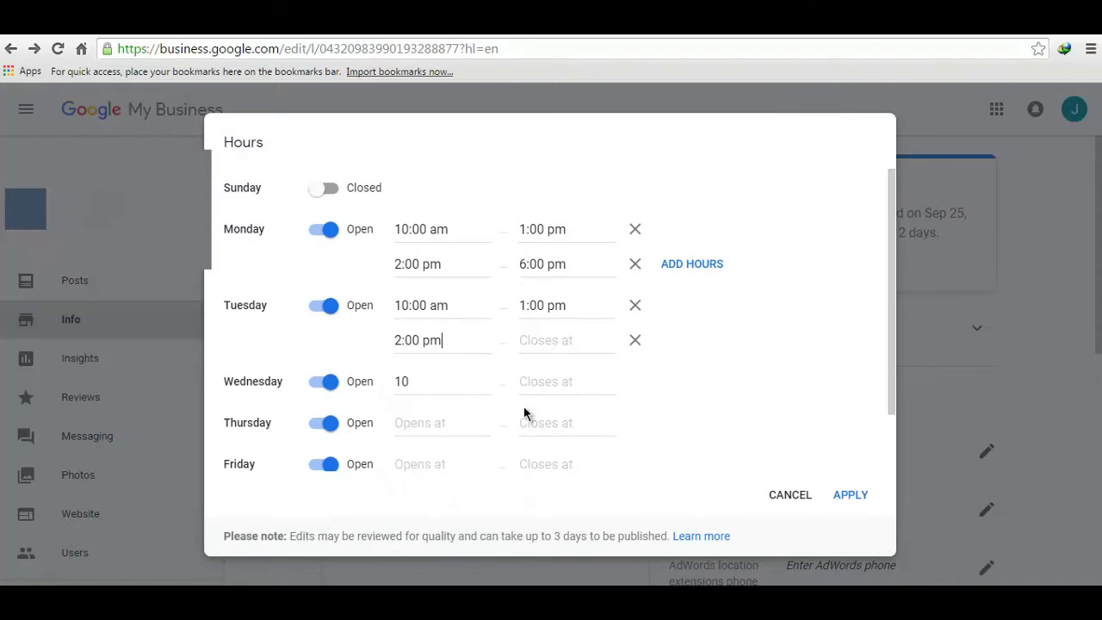
left_click(571, 340)
type("6")
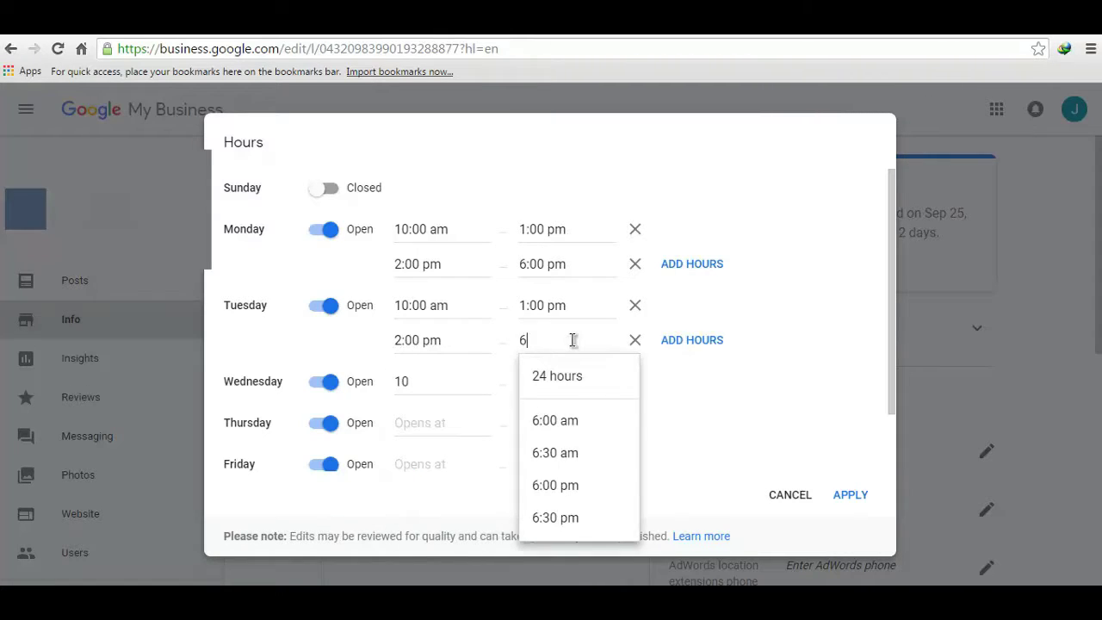
left_click(564, 485)
Set Wednesday's first time range to 10:00 am to 1:00 pm
left_click(451, 383)
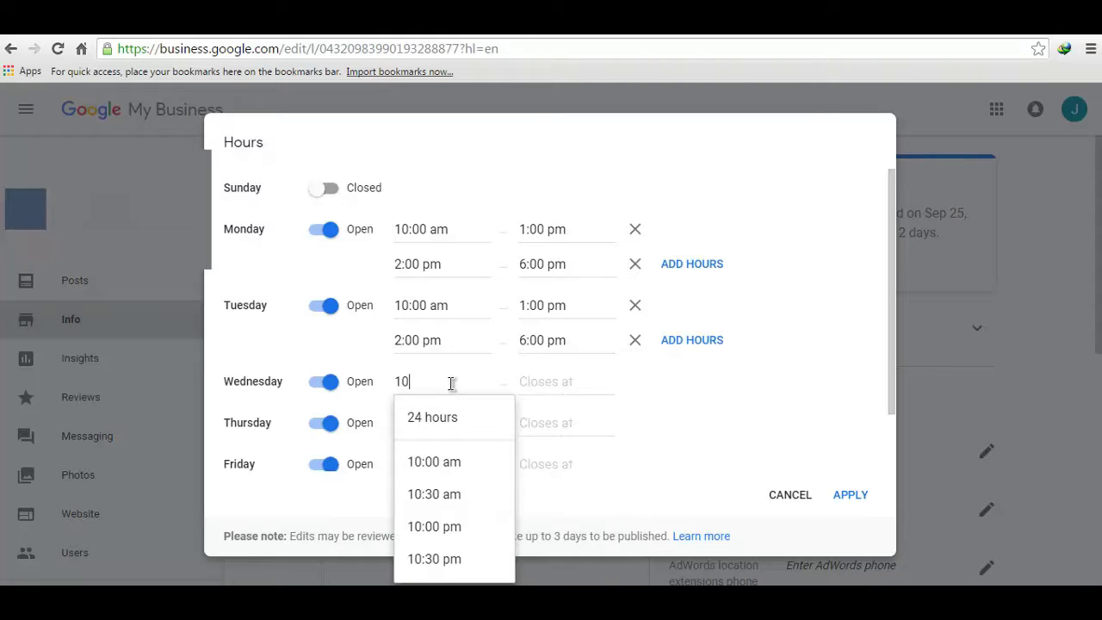
type("10")
left_click(448, 462)
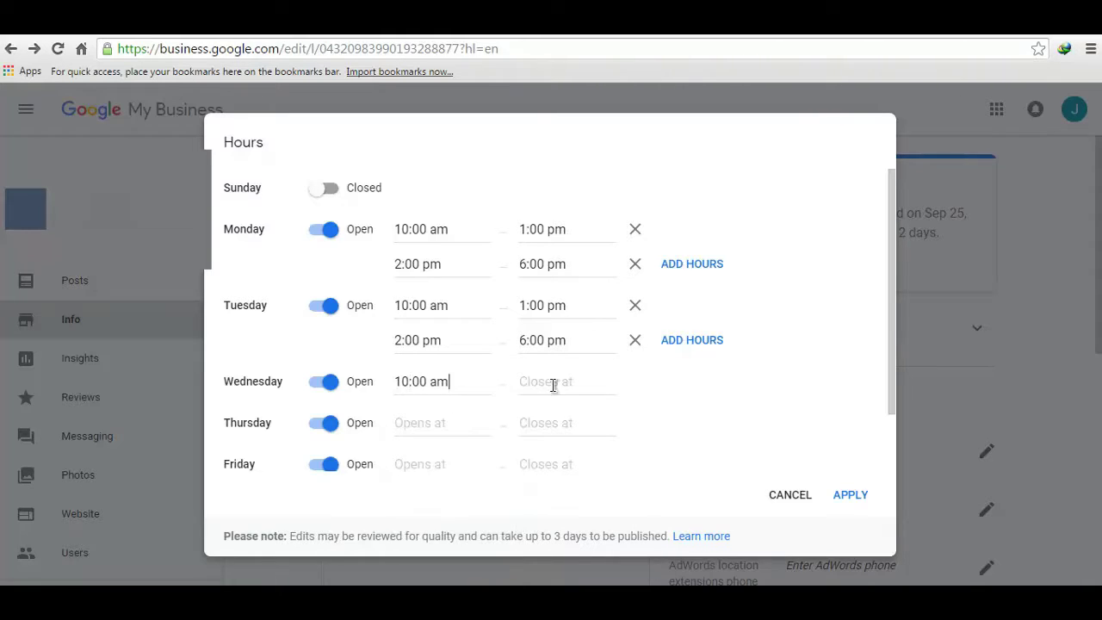
left_click(557, 379)
type("1")
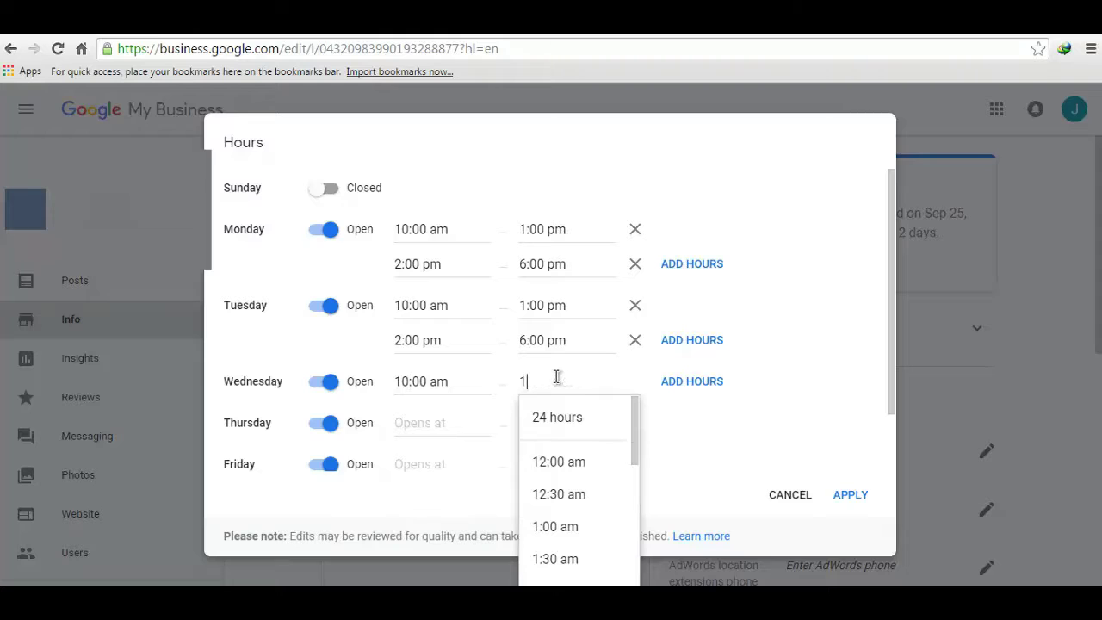
scroll(571, 531, "down", 8)
scroll(571, 534, "down", 2)
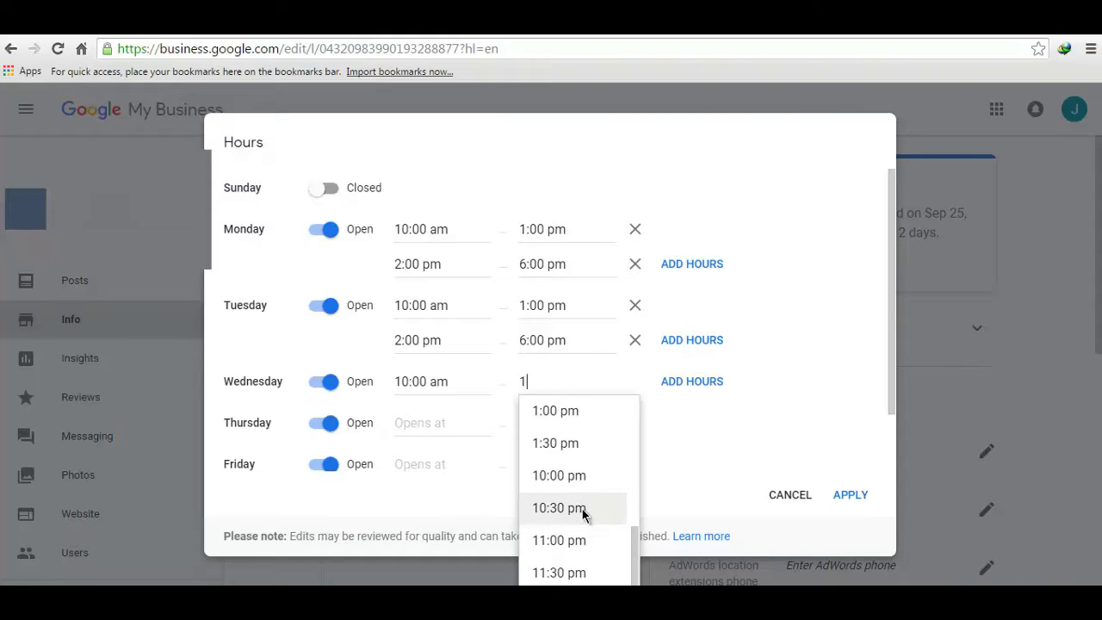
type(":00")
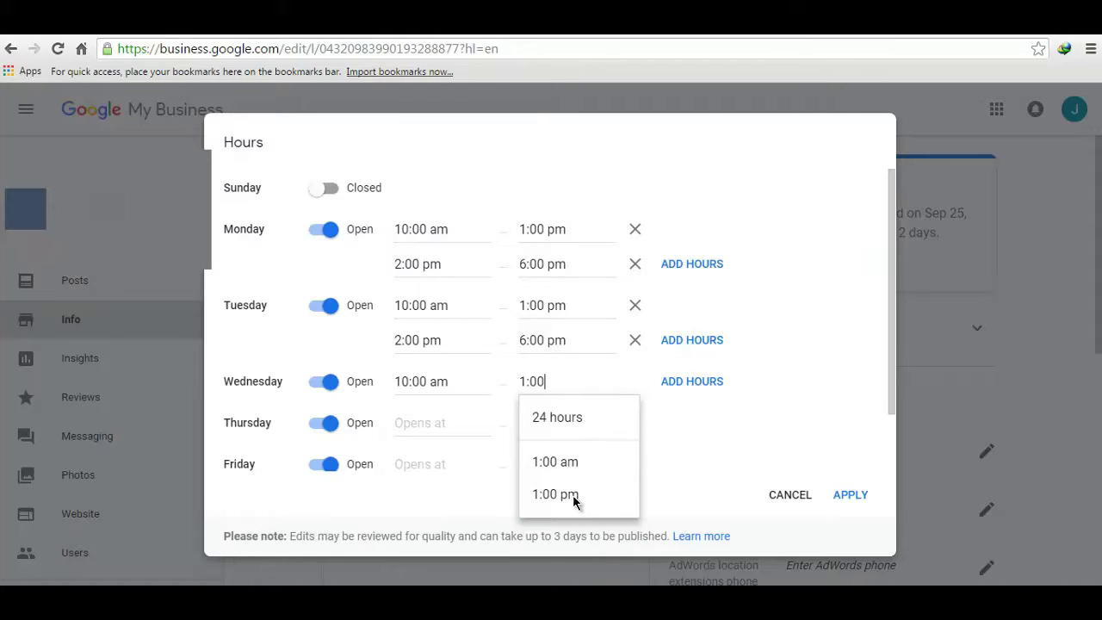
left_click(555, 495)
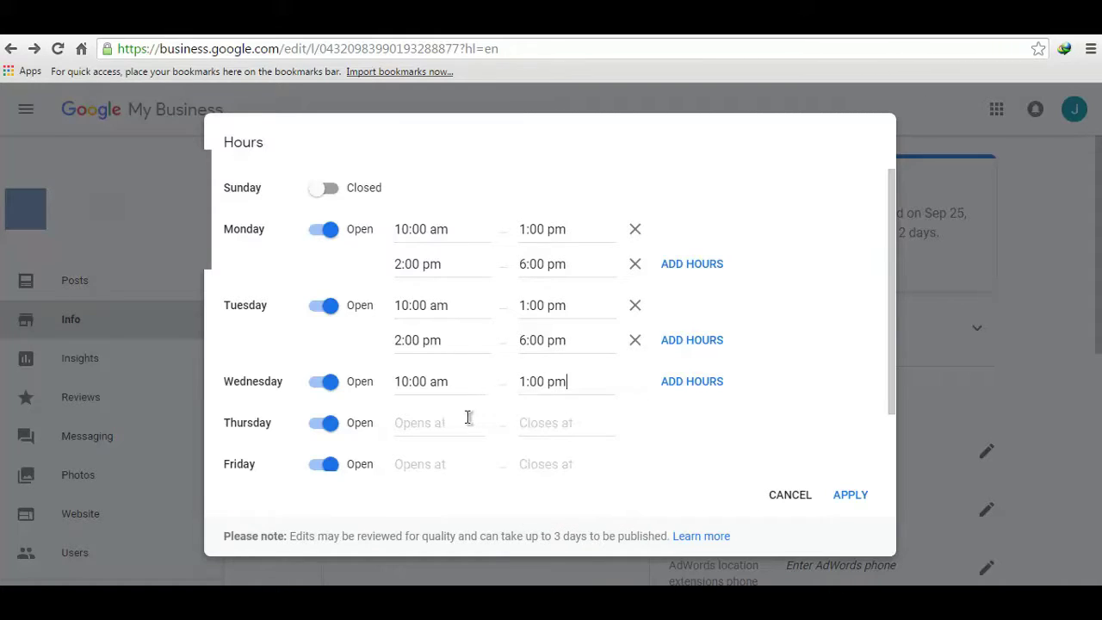
Add a second time range to Wednesday, from 2:00 pm to 6:00 pm
left_click(699, 385)
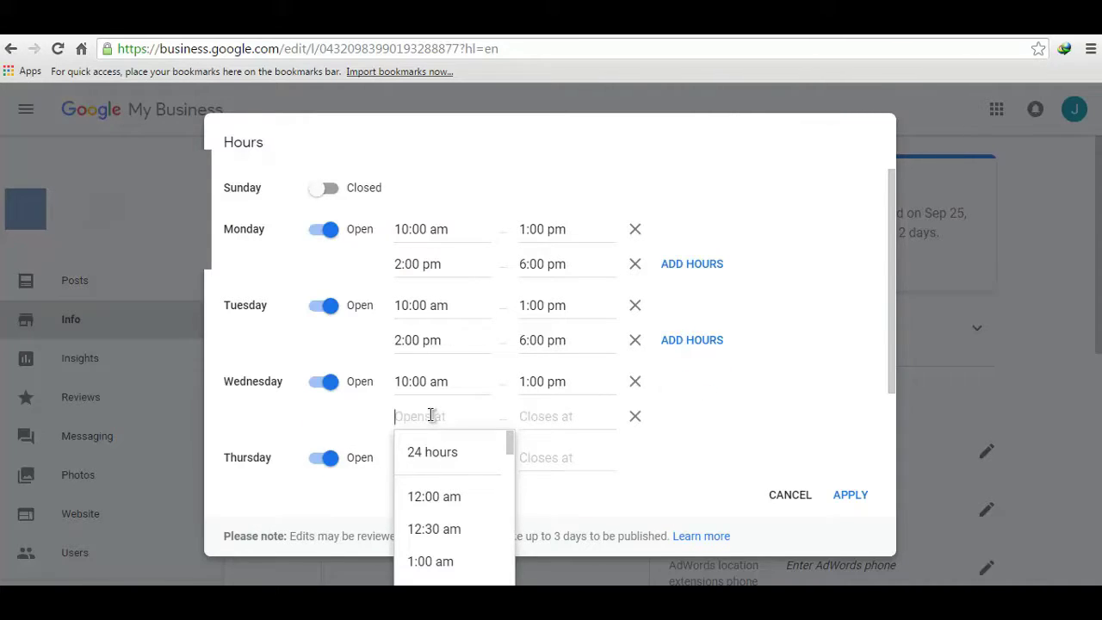
type("2")
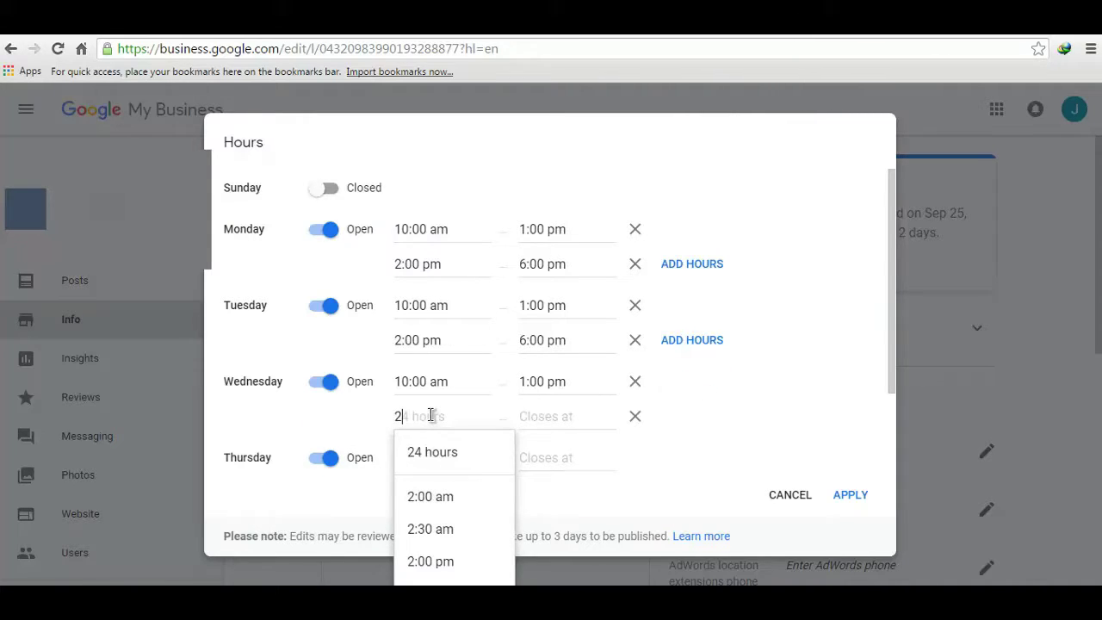
left_click(445, 562)
left_click(551, 411)
type("6")
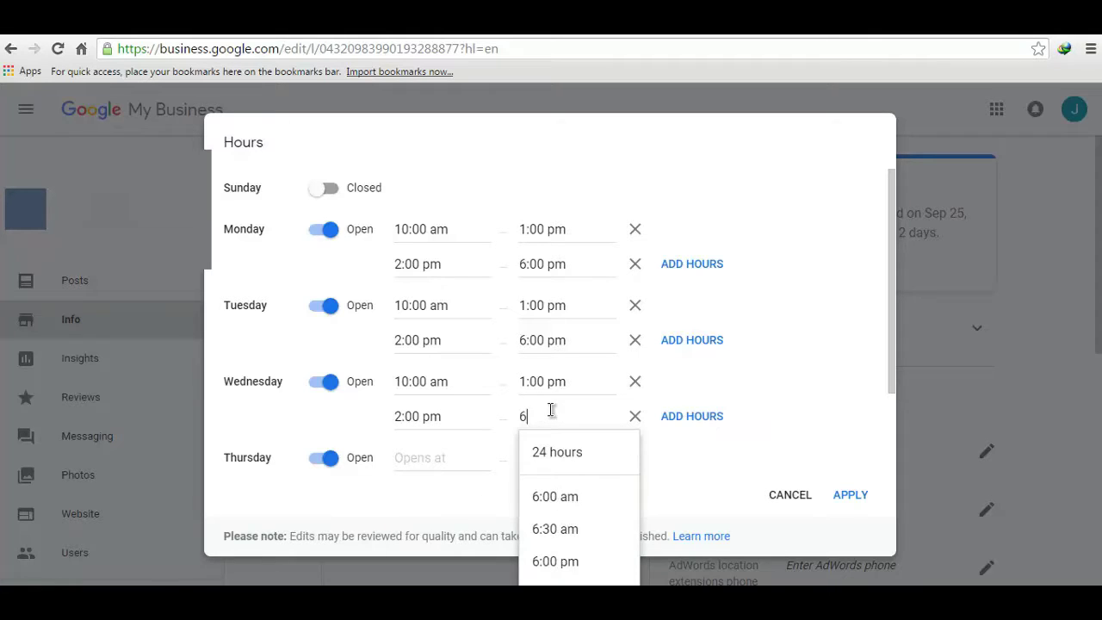
left_click(551, 559)
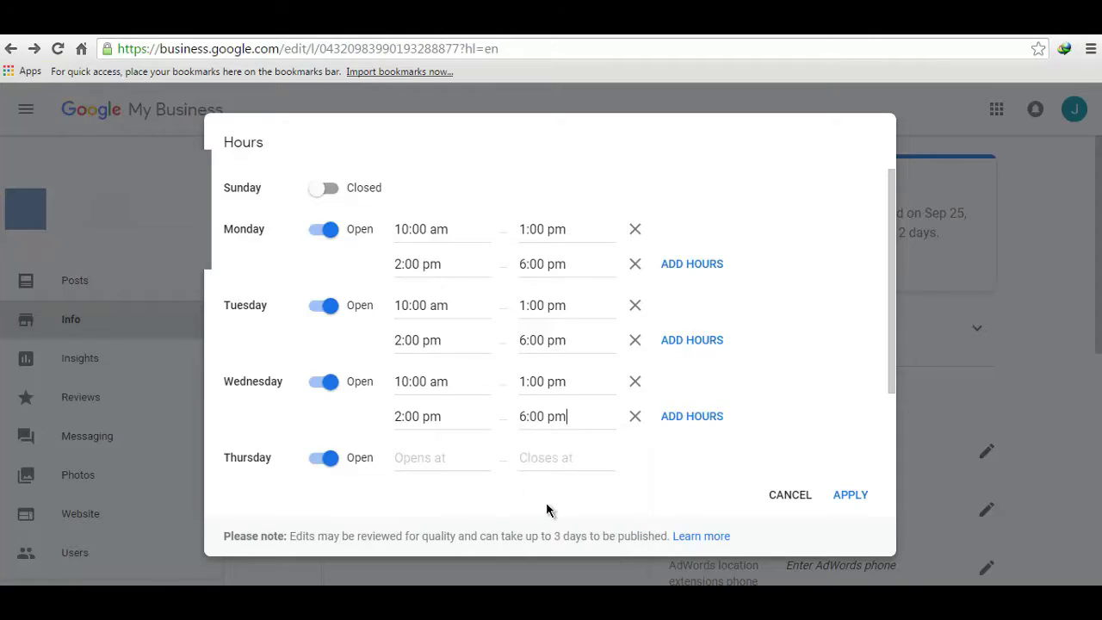
Set Thursday's first time range to 10:00 am to 1:00 pm
left_click(460, 457)
type("10")
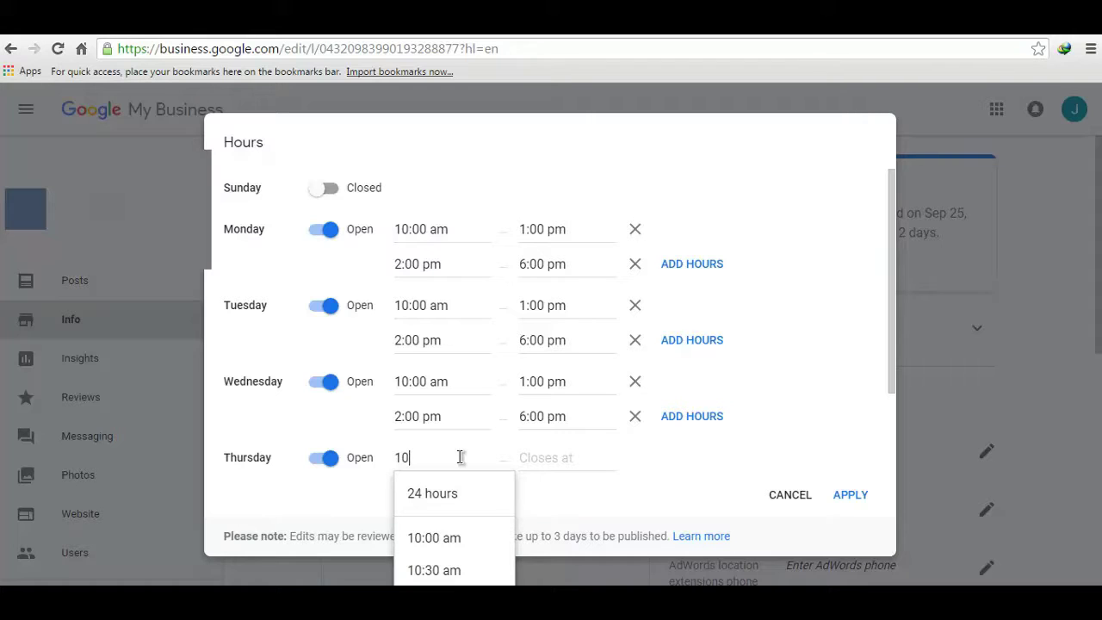
left_click(450, 537)
left_click(556, 453)
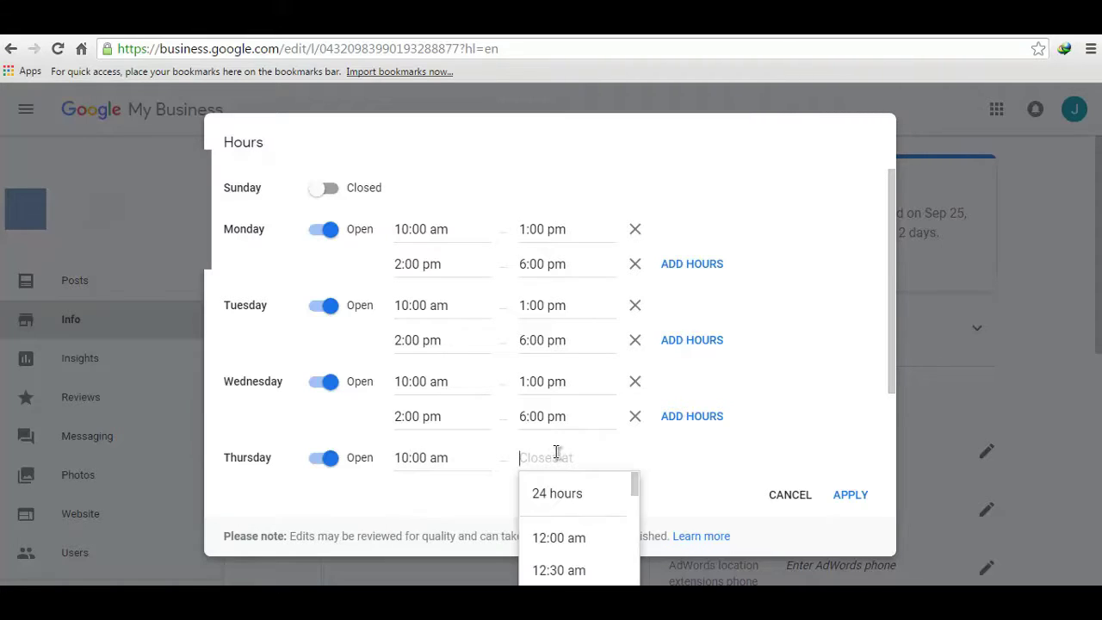
type("1")
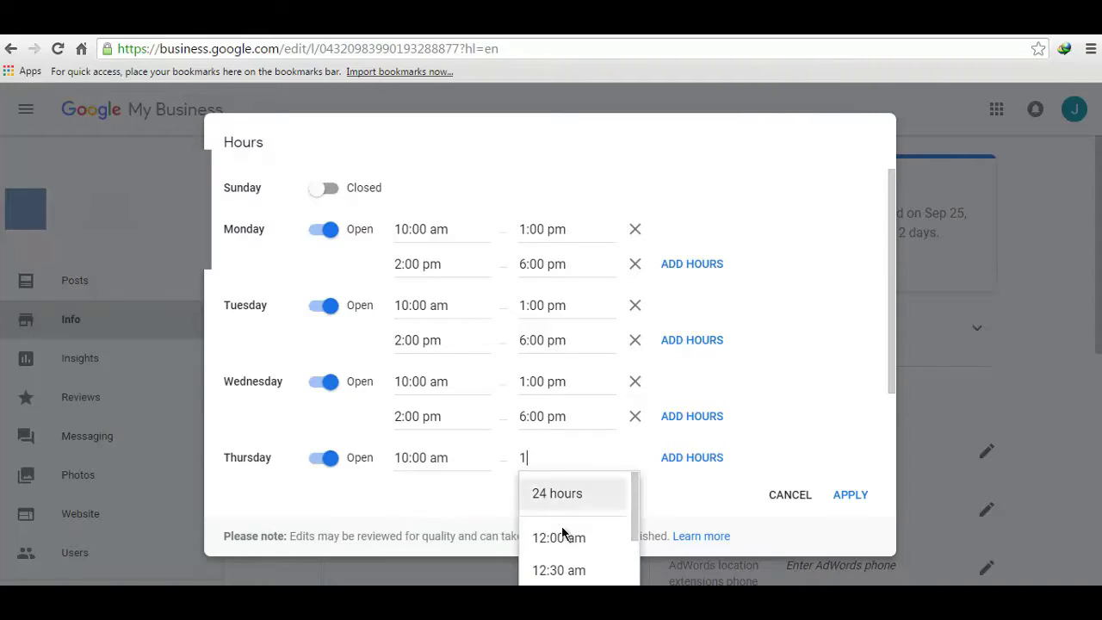
scroll(563, 530, "down", 5)
type(":00")
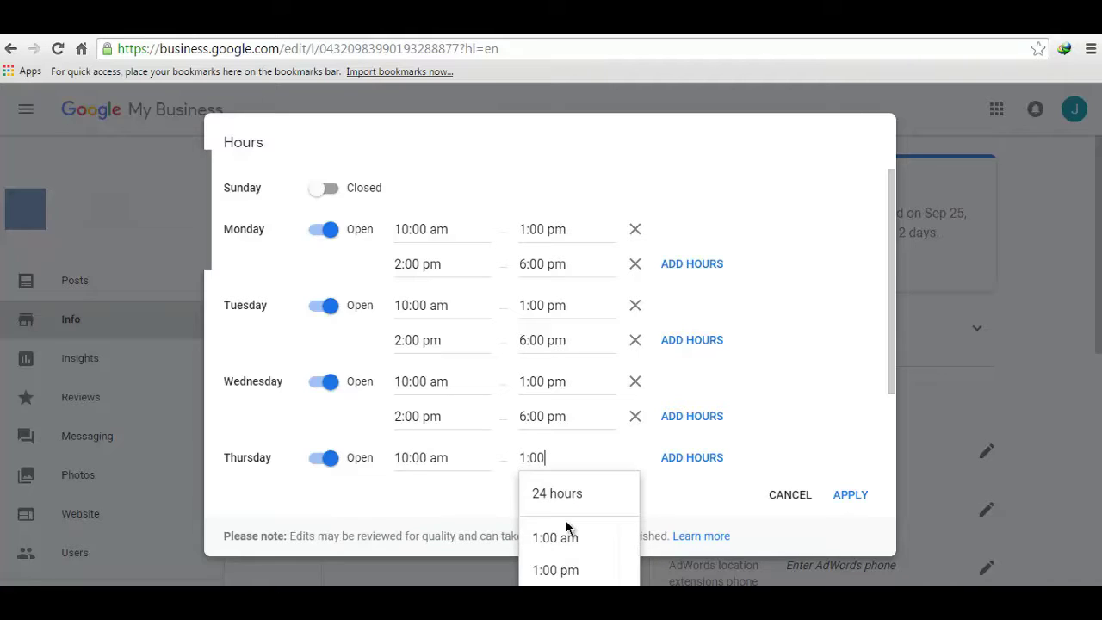
left_click(568, 537)
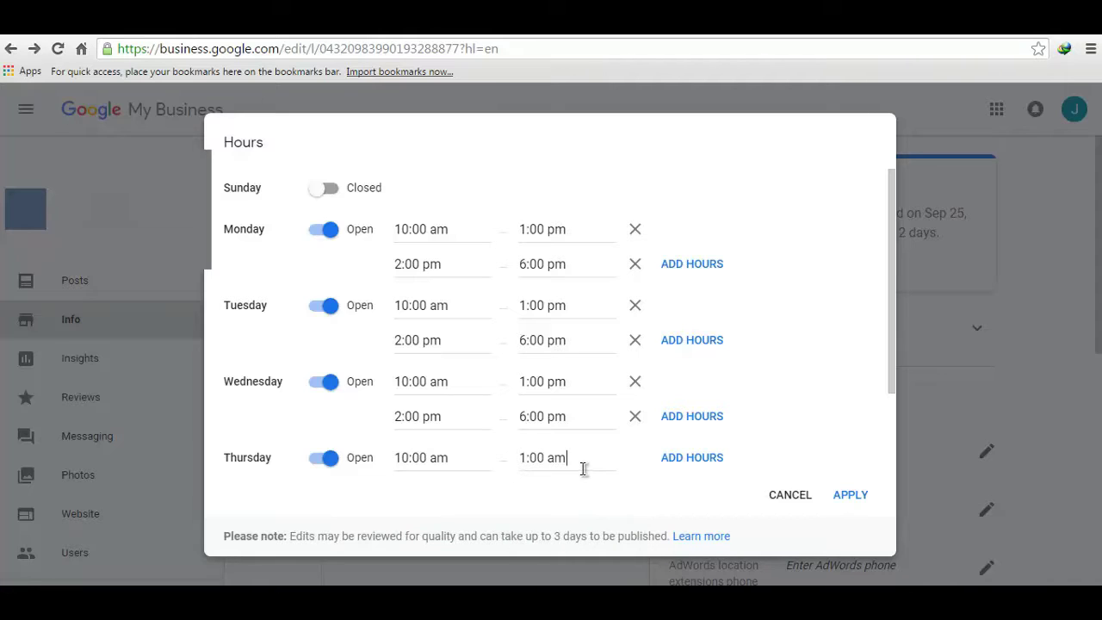
key("BackSpace")
key("BackSpace")
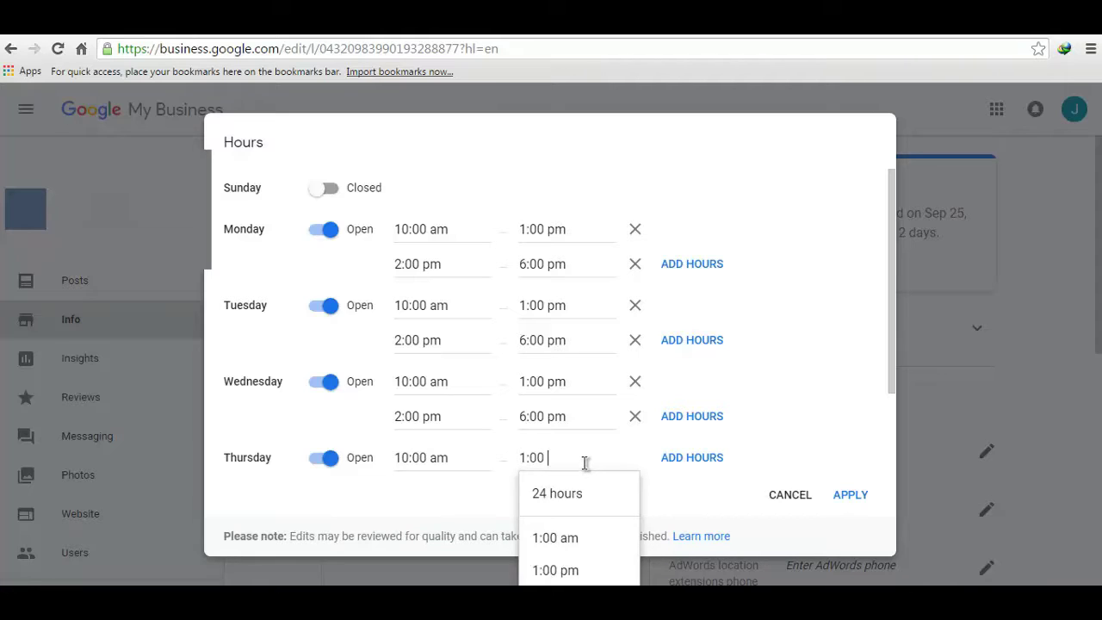
left_click(569, 567)
Add a second time range to Thursday, from 2:00 pm to 6:00 pm
scroll(679, 430, "down", 2)
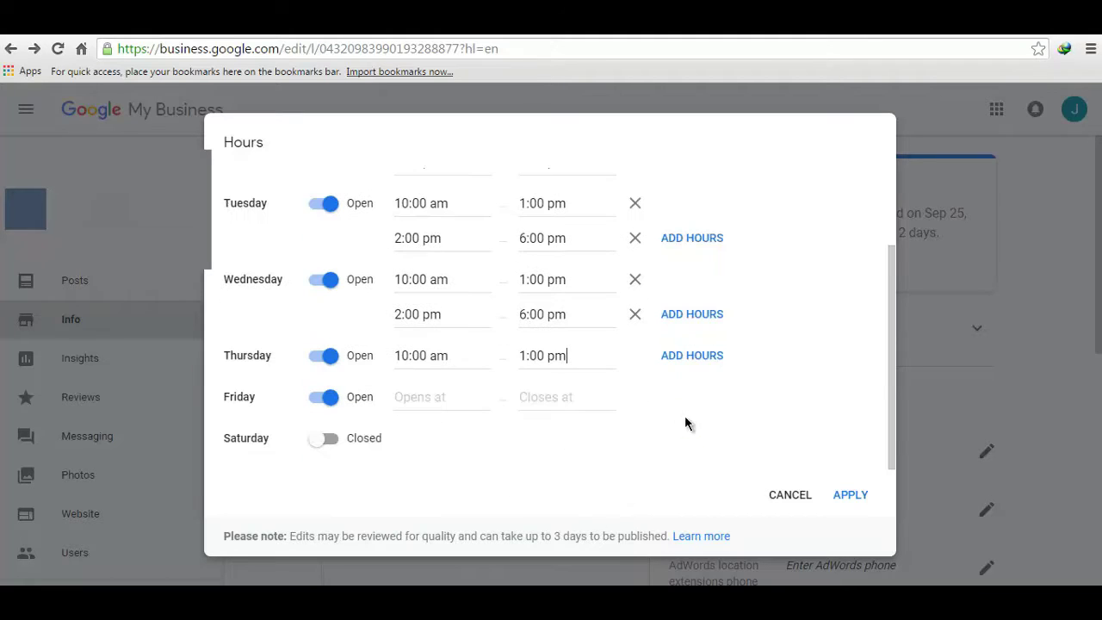
left_click(671, 356)
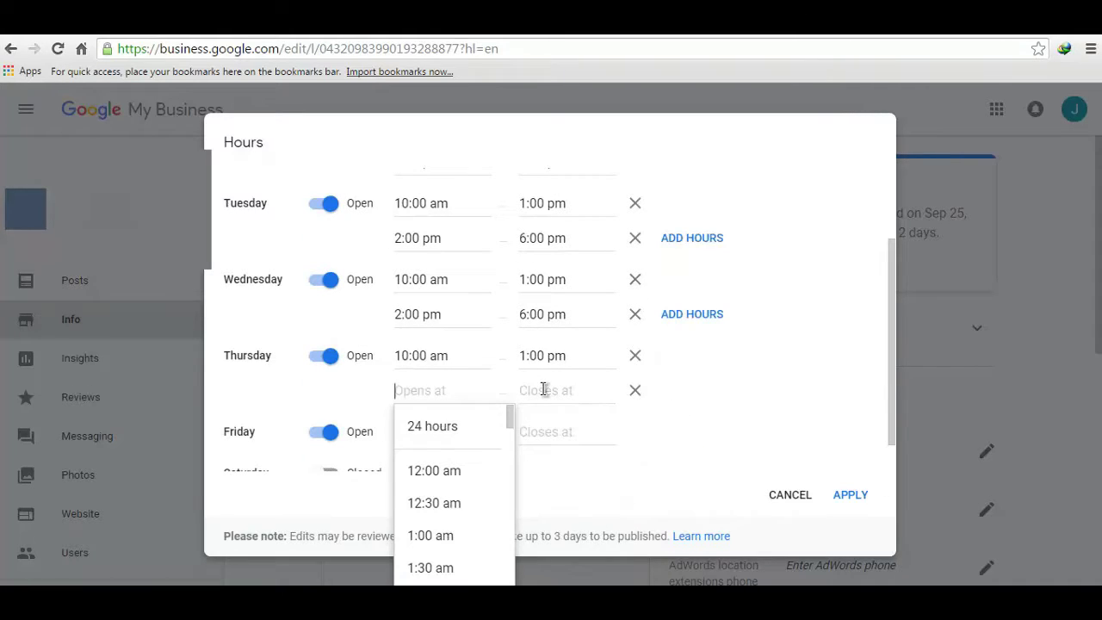
type("2")
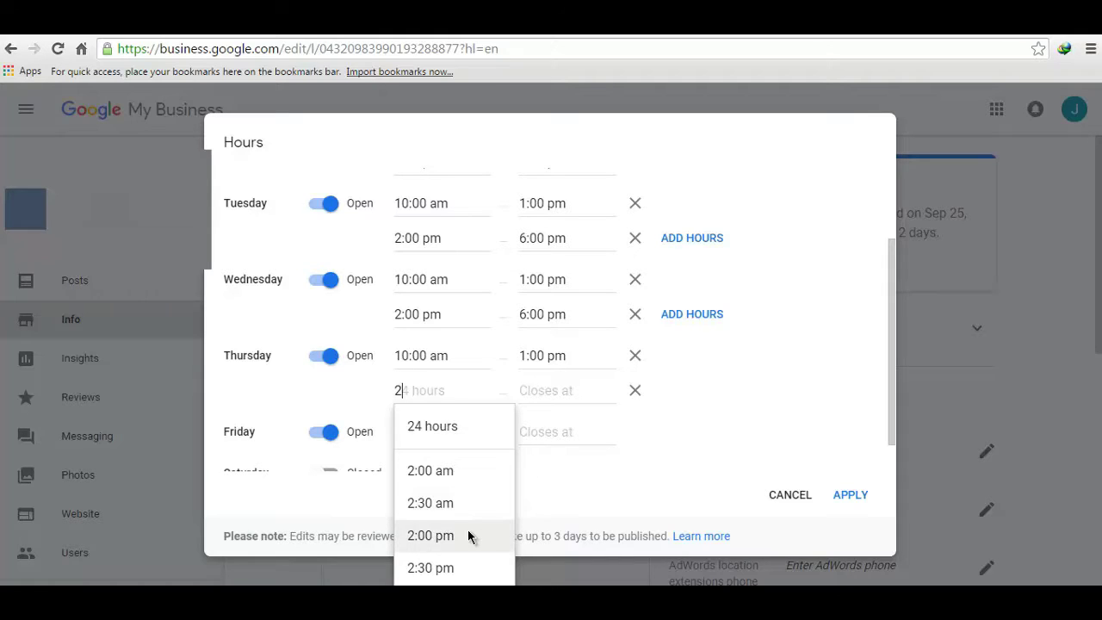
left_click(470, 533)
left_click(570, 385)
type("6")
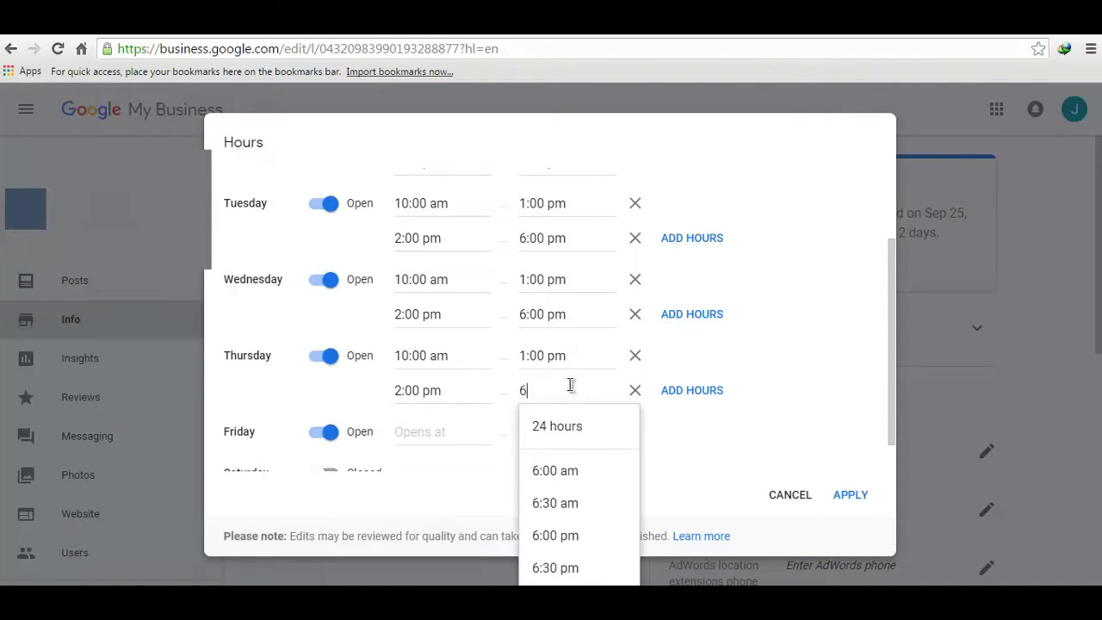
left_click(572, 540)
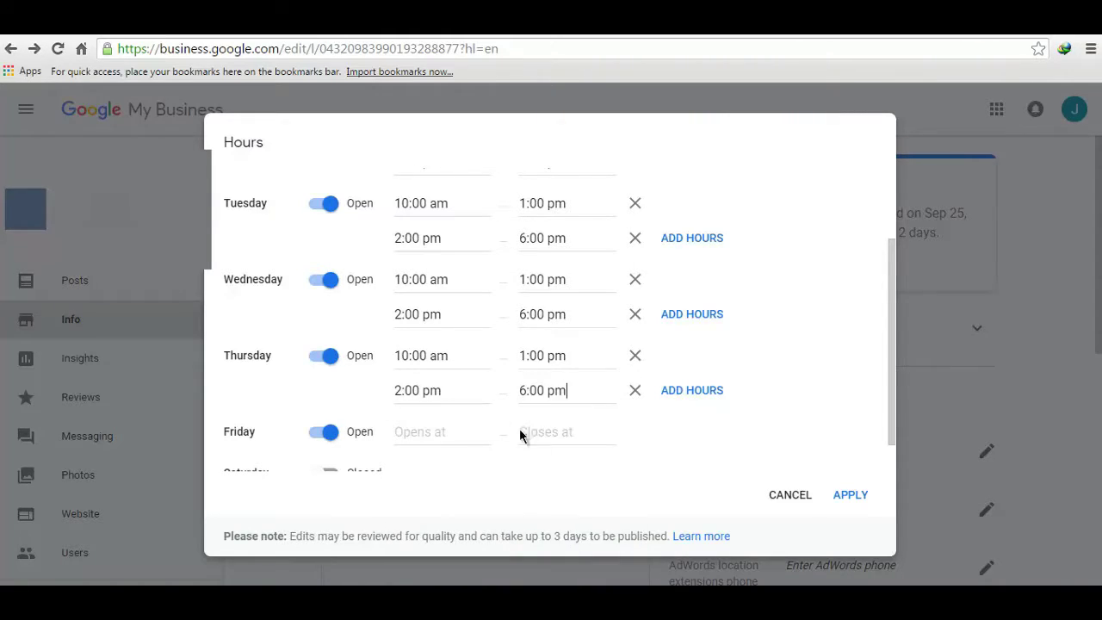
Set Friday's first time range to 10:00 am to 1:00 pm
left_click(425, 435)
type("10")
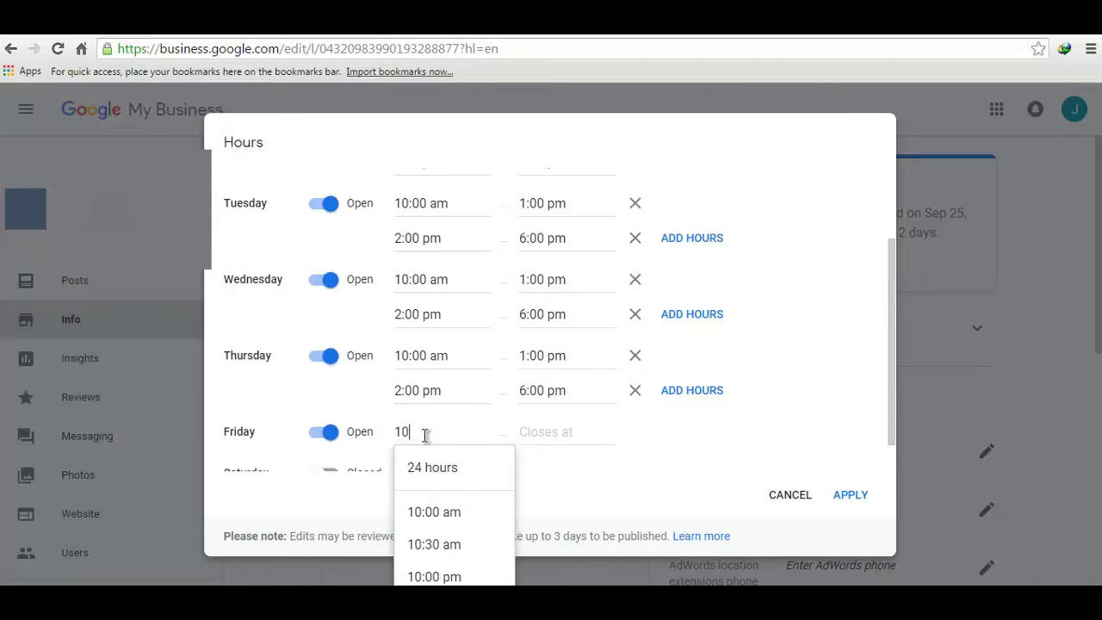
left_click(446, 517)
left_click(549, 432)
type("60")
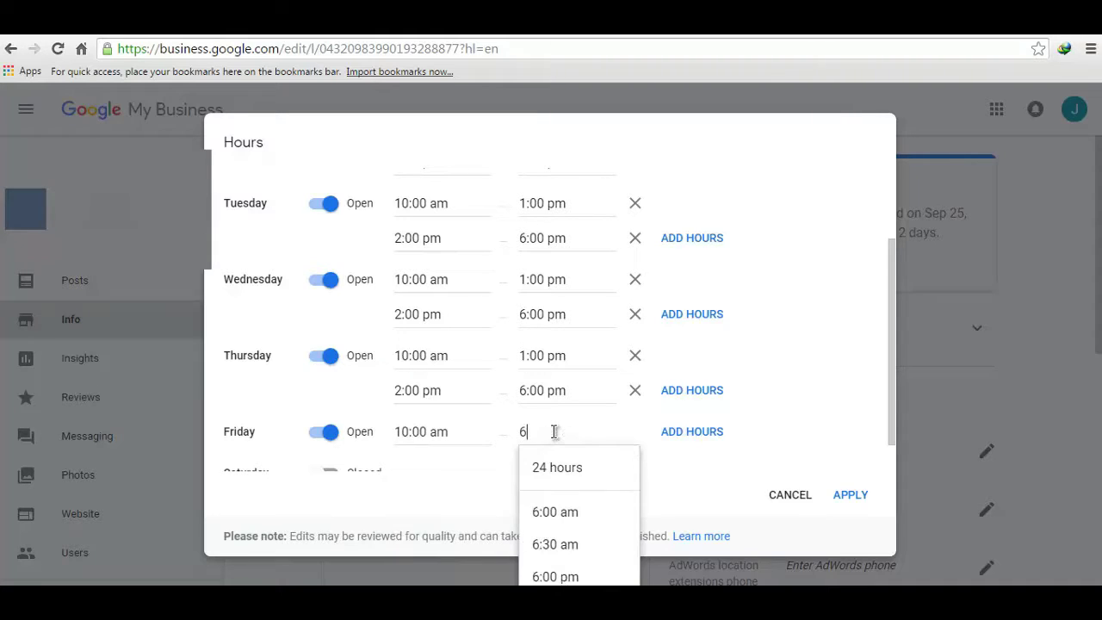
key("BackSpace")
key("BackSpace")
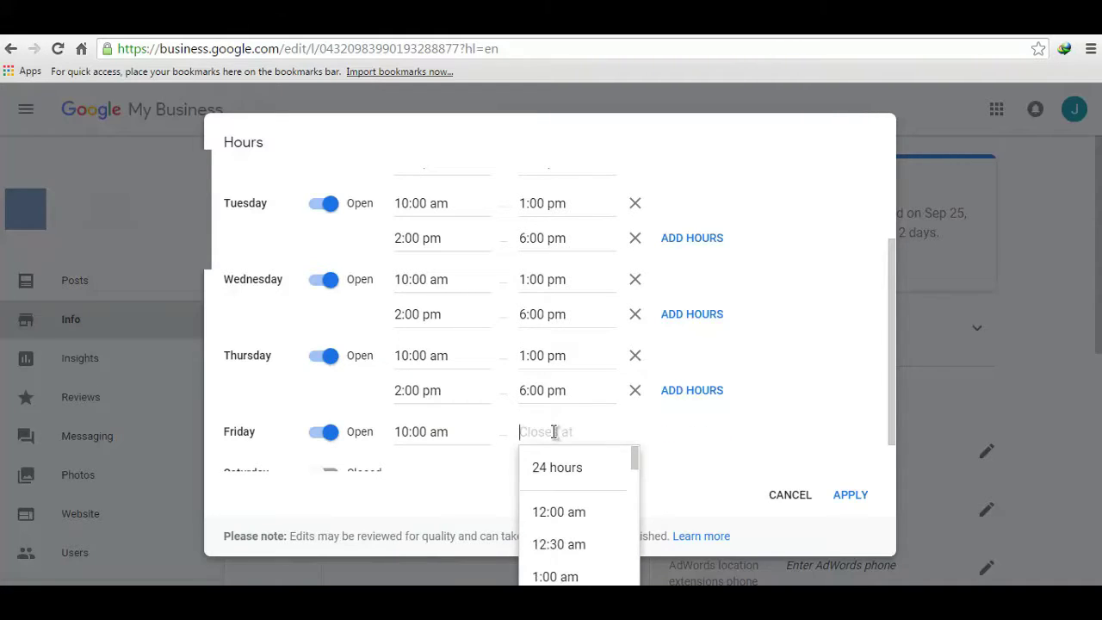
type("1:")
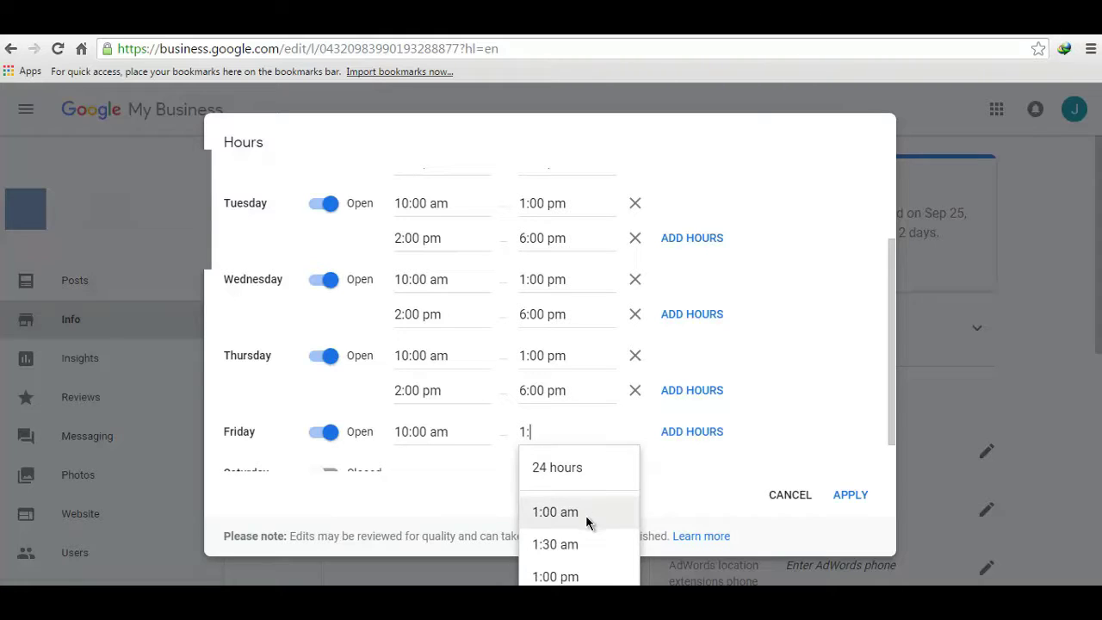
left_click(570, 578)
Add a second time range to Friday, from 2:00 pm to 6:00 pm
left_click(677, 433)
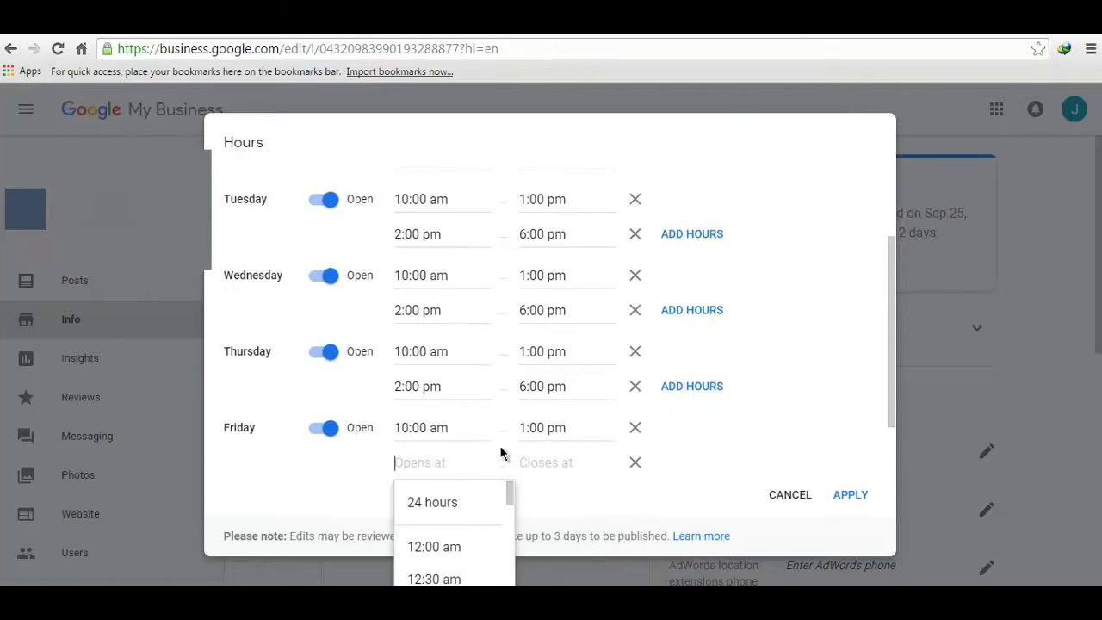
type("2")
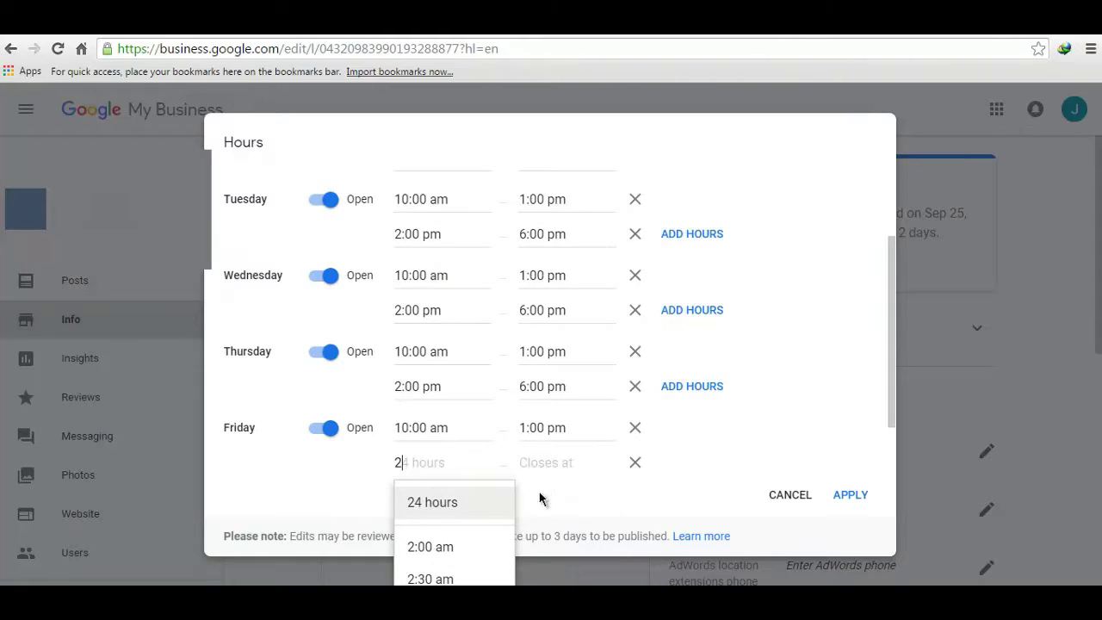
type(":00")
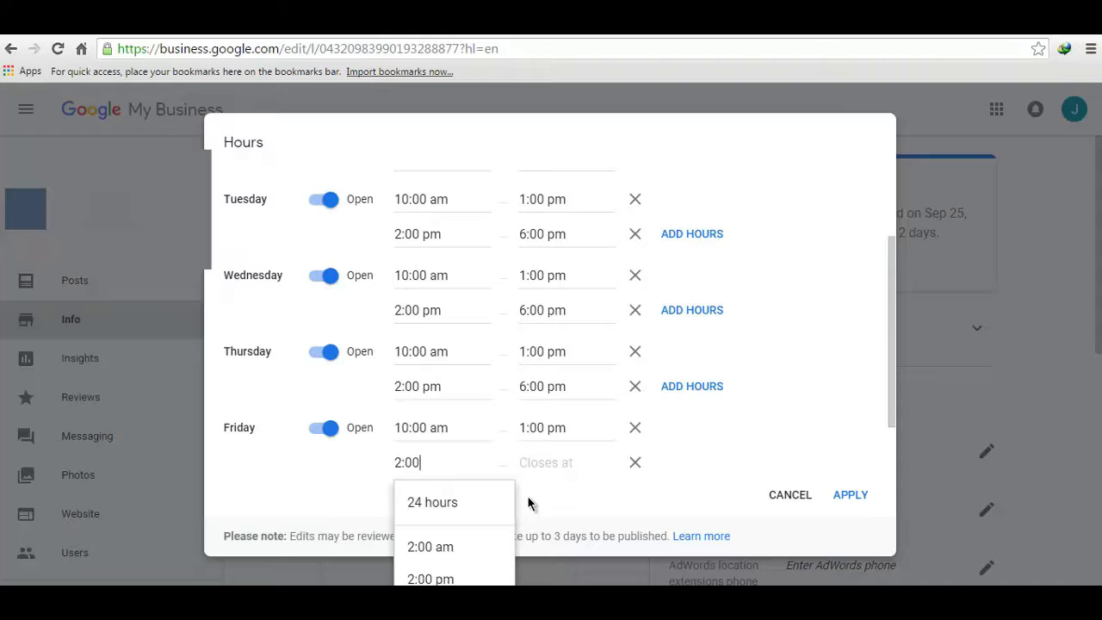
left_click(464, 568)
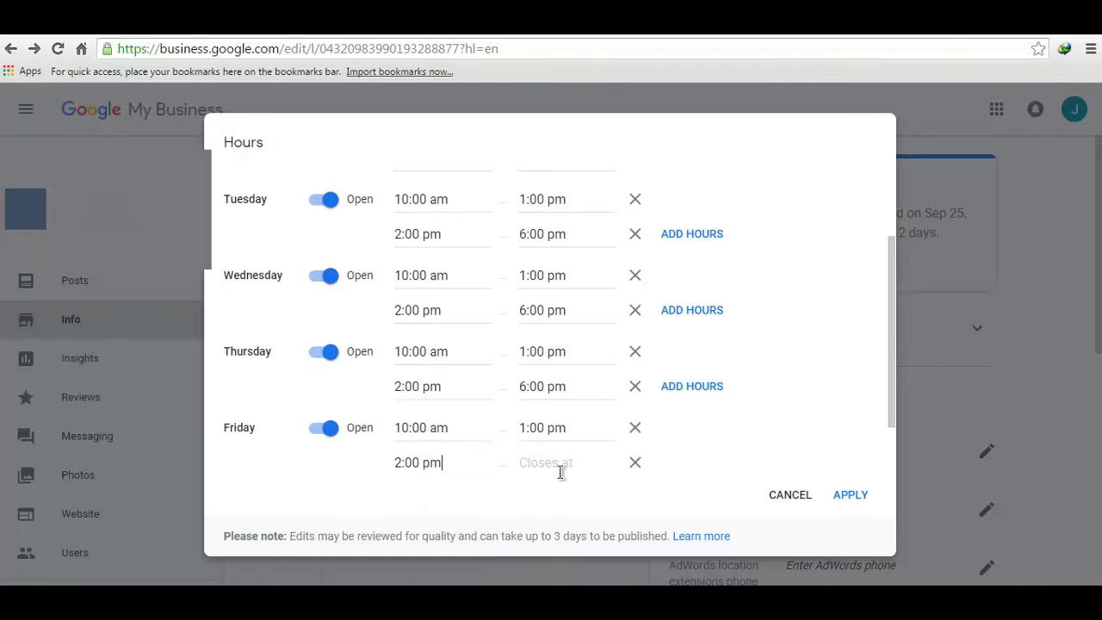
left_click(567, 463)
type("6")
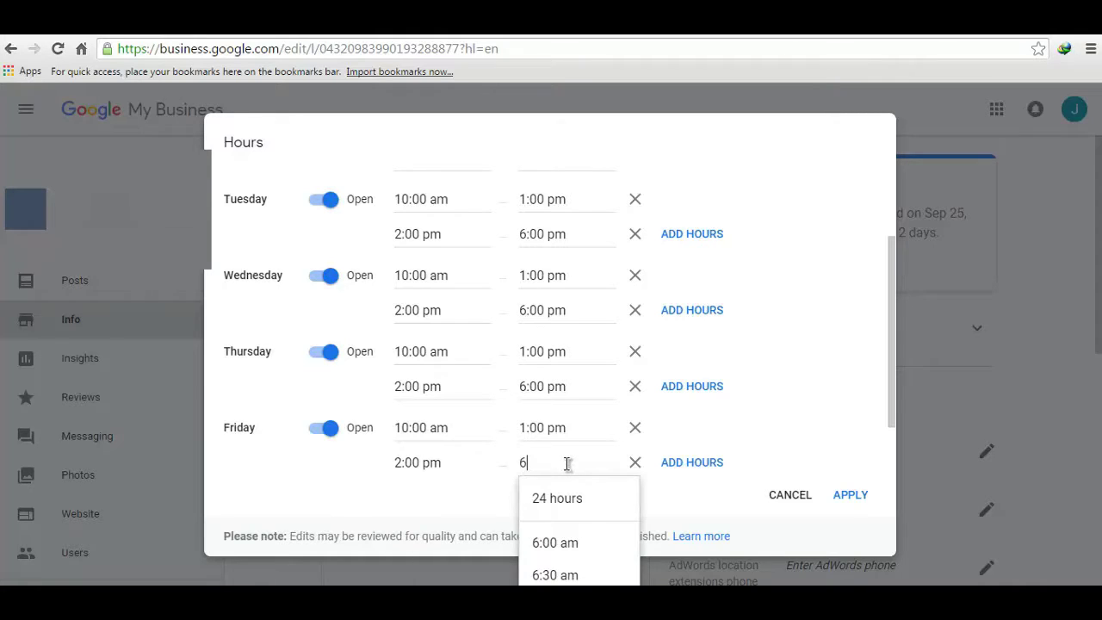
type(":00")
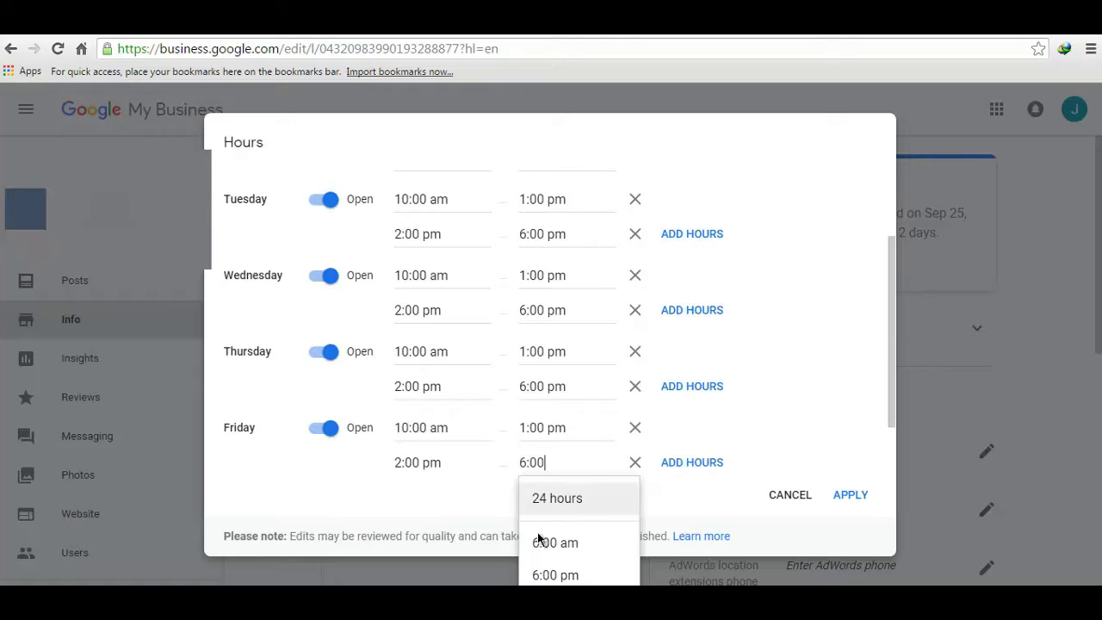
left_click(549, 575)
Review the hours for all days of the week and apply them to the listing
scroll(654, 404, "up", 2)
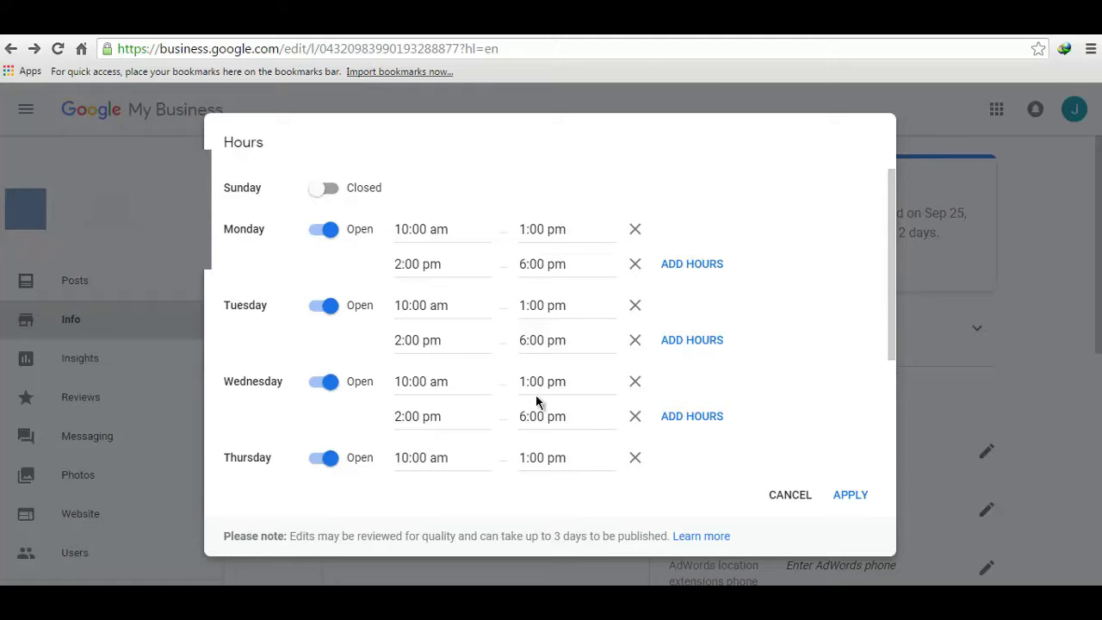
scroll(508, 412, "down", 2)
scroll(504, 415, "down", 1)
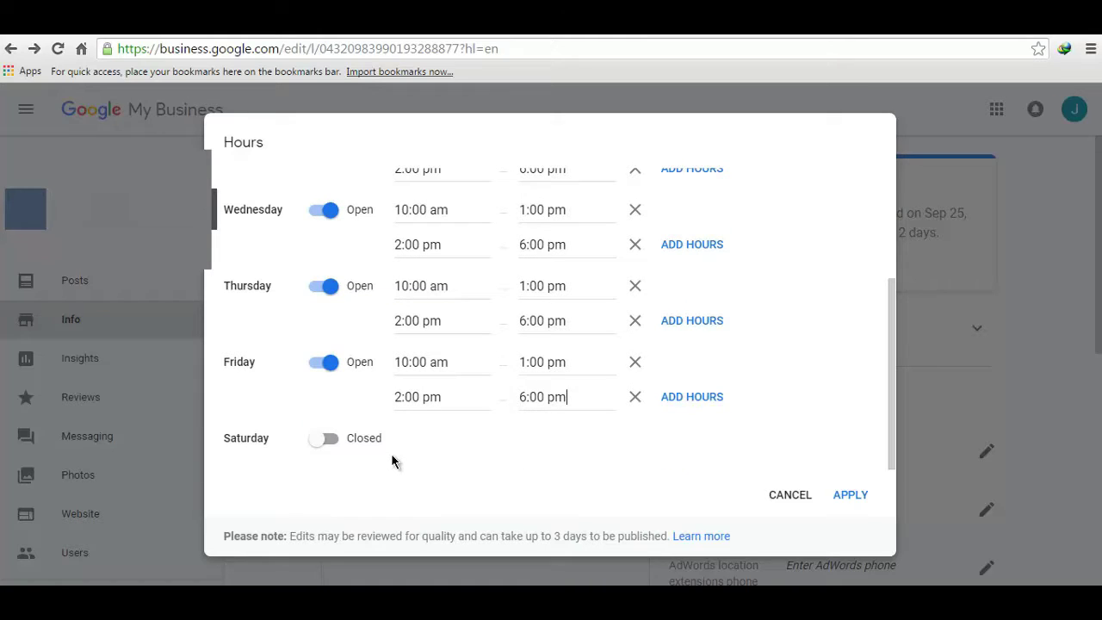
left_click(846, 496)
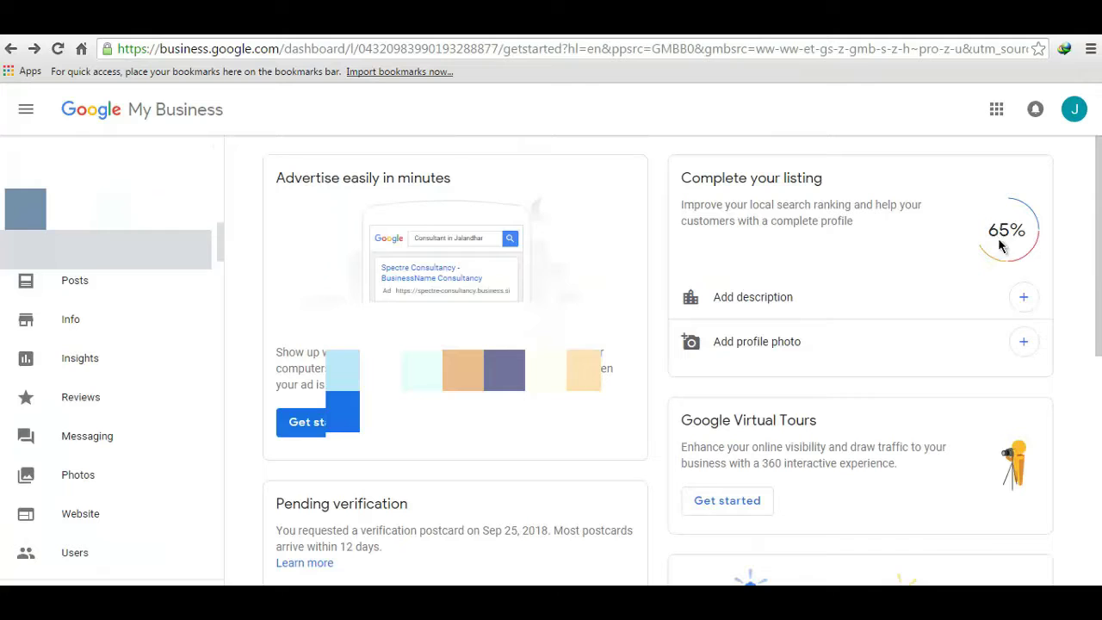
Start adding a business description that says the business provides cutting edge, all around consultancy services in the fields of information technology
left_click(1024, 301)
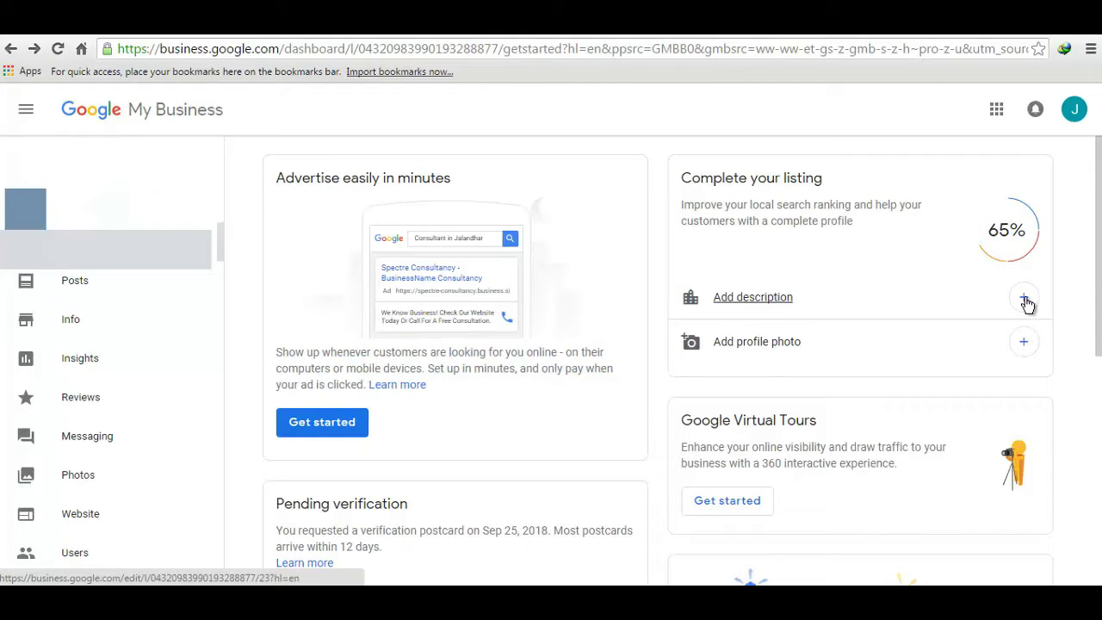
left_click(1024, 301)
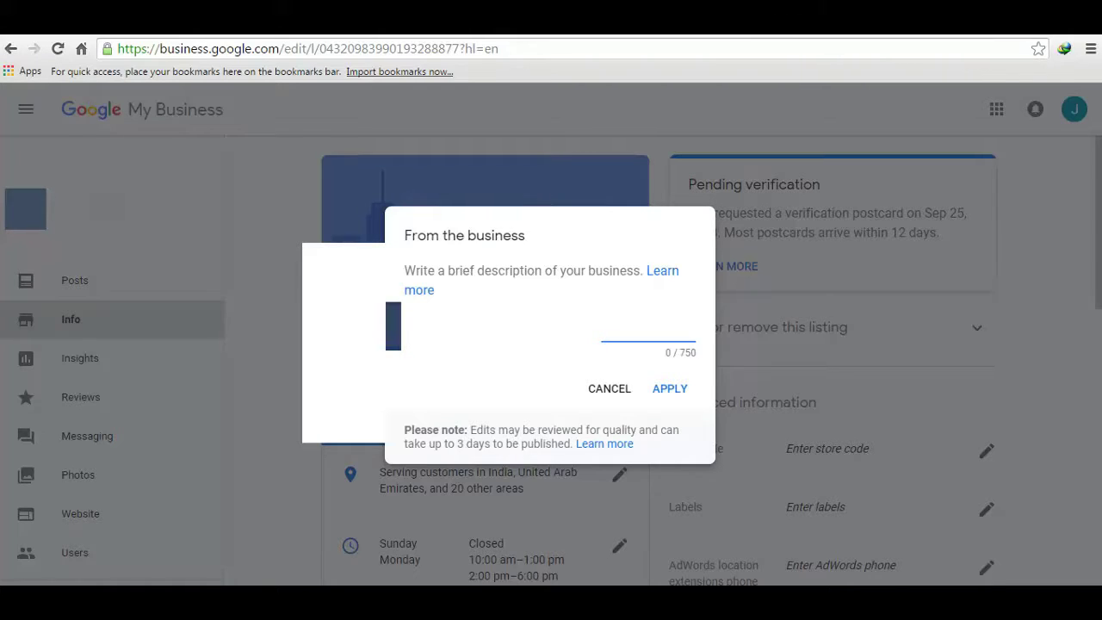
type("This i")
key("BackSpace")
type("is the store ad s")
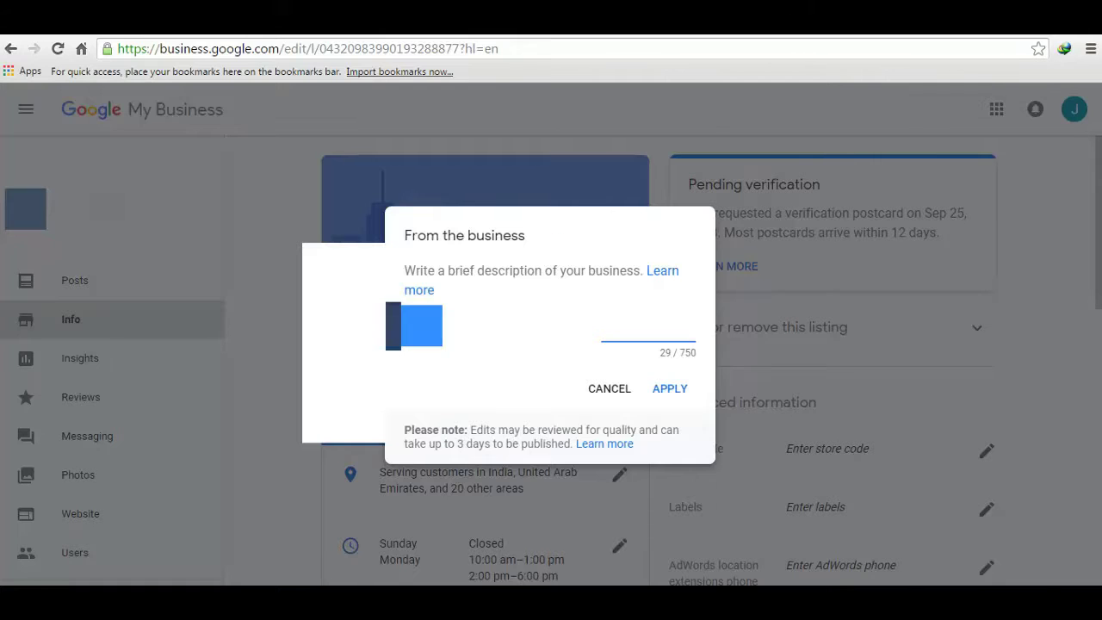
right_click(437, 327)
left_click(482, 336)
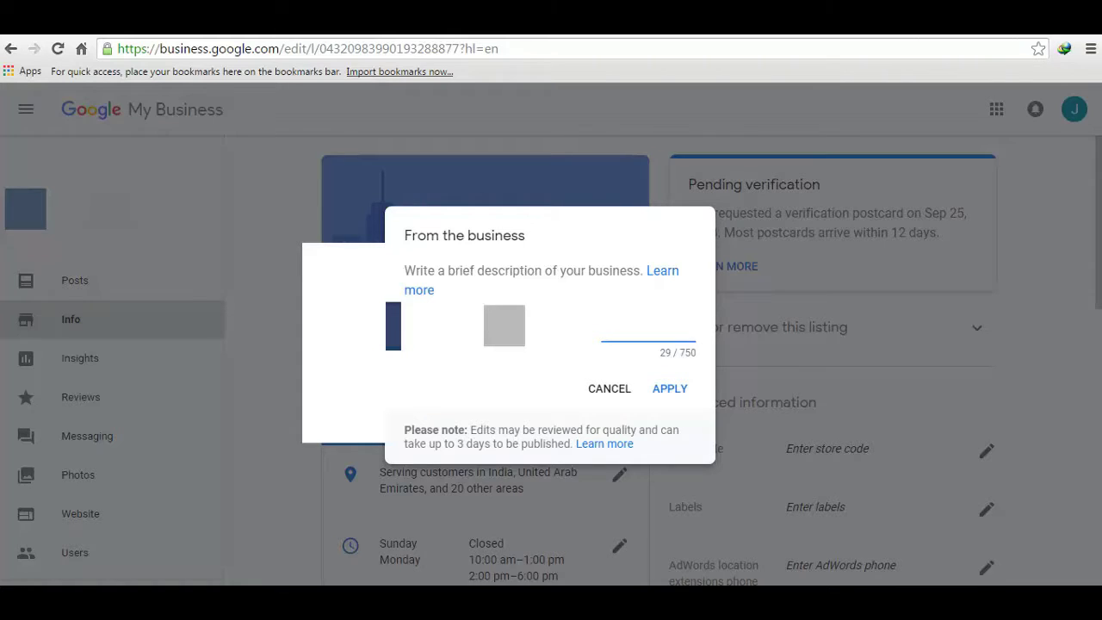
key("ctrl+v")
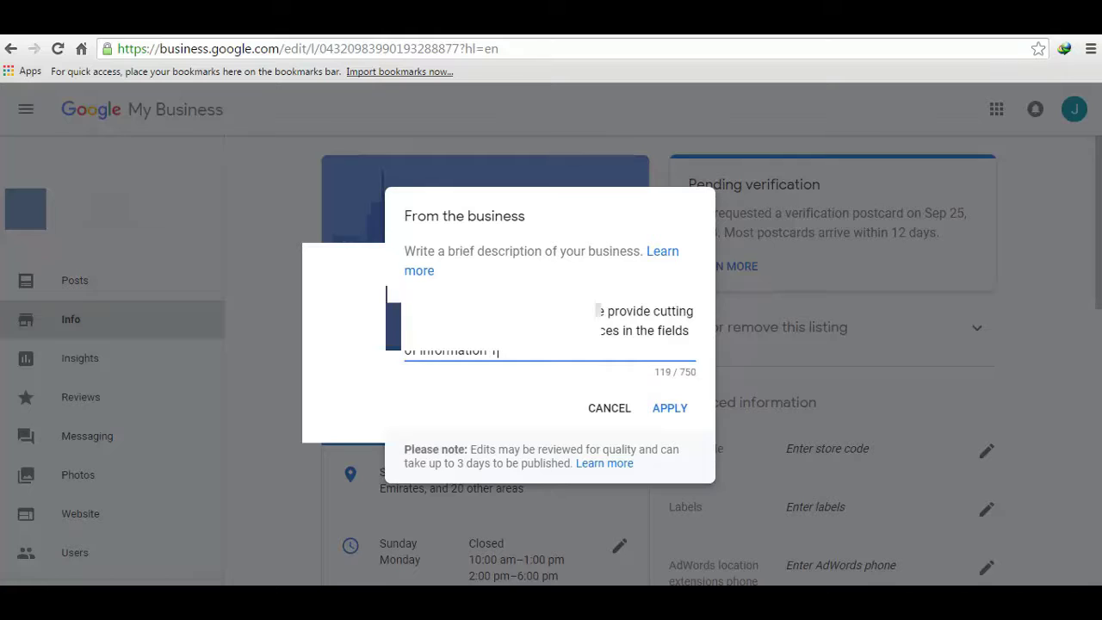
Complete the words "Information Technology" in the business description and follow them with a comma
type("Tehn")
key("BackSpace")
key("BackSpace")
key("BackSpace")
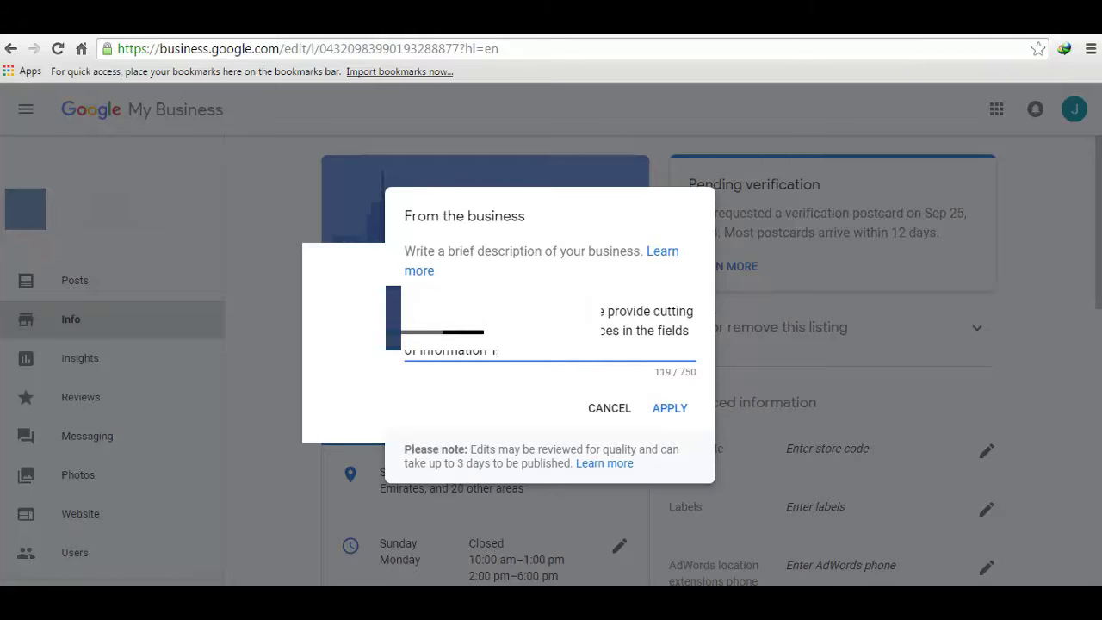
type("echnology")
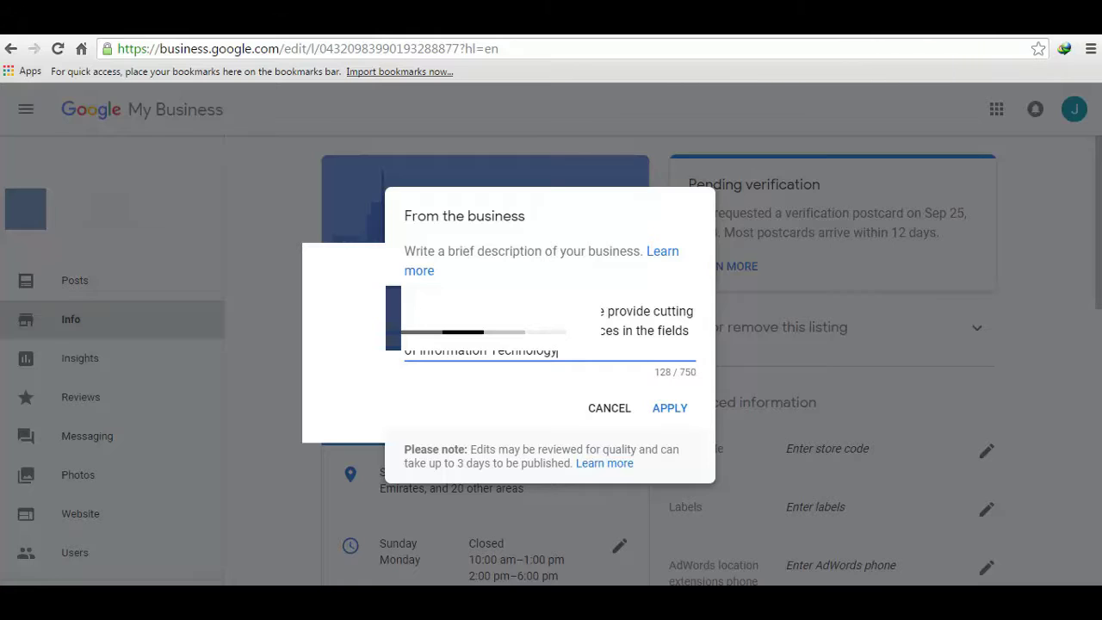
type(",")
type("q")
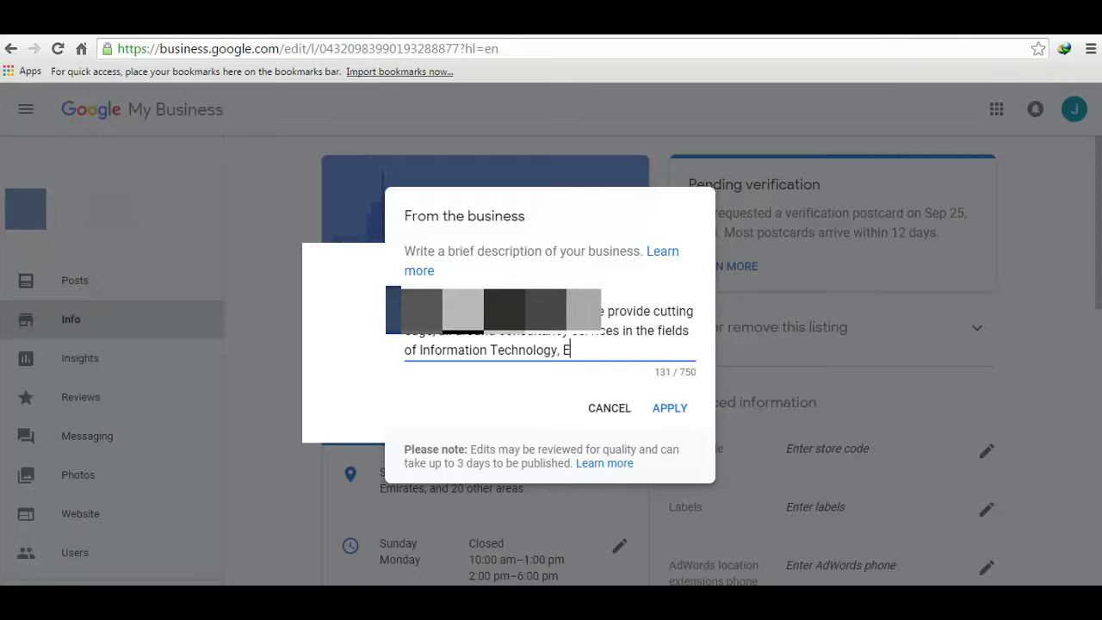
Continue the list of fields in the business description with "Finance & trade"
key("BackSpace")
type("Fina")
type("nce")
type(",")
type(" T")
key("BackSpace")
key("BackSpace")
key("BackSpace")
type("& trade ")
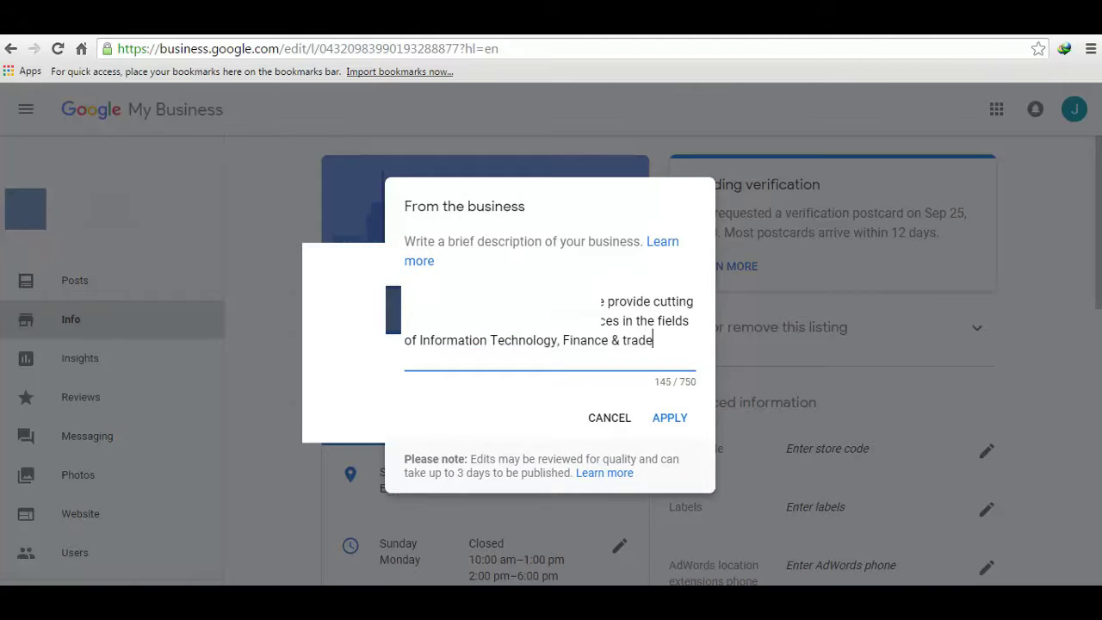
Capitalize "Trade" in the business description and append the word "and" after it
type("&")
left_click(656, 340)
left_click(626, 340)
key("BackSpace")
type("T")
key("Right")
key("Right")
key("Right")
key("Right")
key("Right")
key("Right")
key("Right")
key("BackSpace")
type("and ")
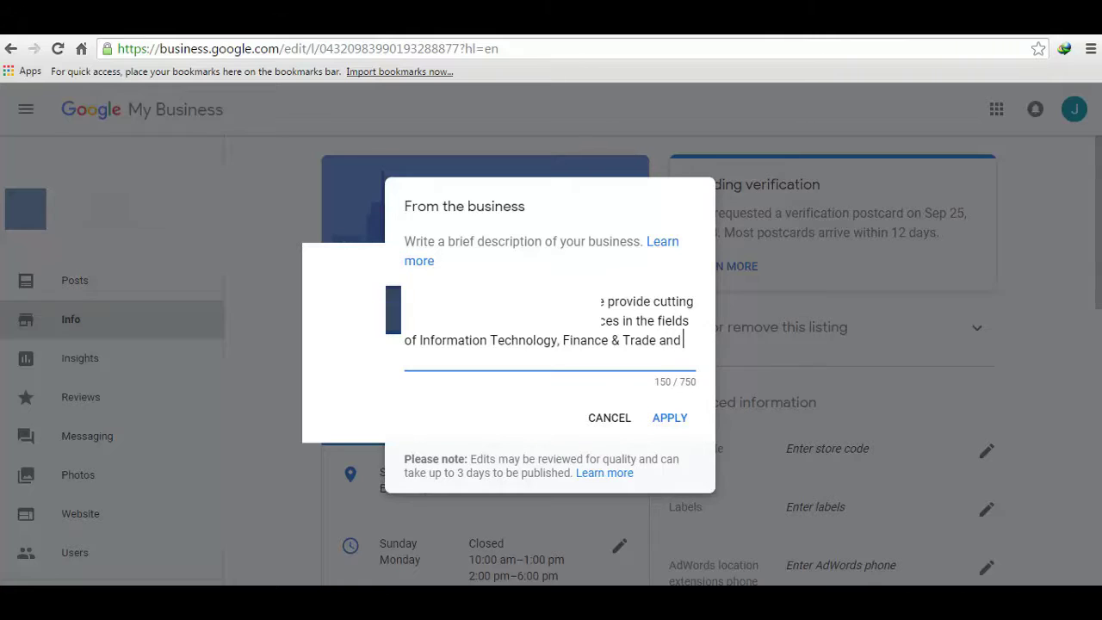
Finish the first paragraph of the business description with "Advertisement." and leave a blank line below it
type("Advertie")
key("BackSpace")
type("se")
type("ment")
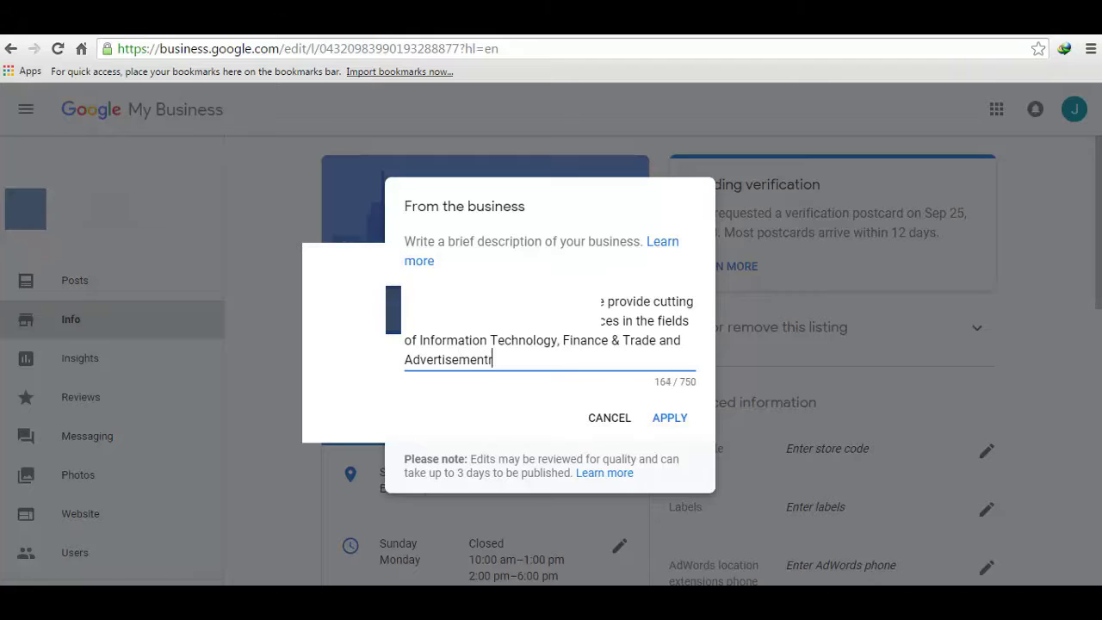
type(".")
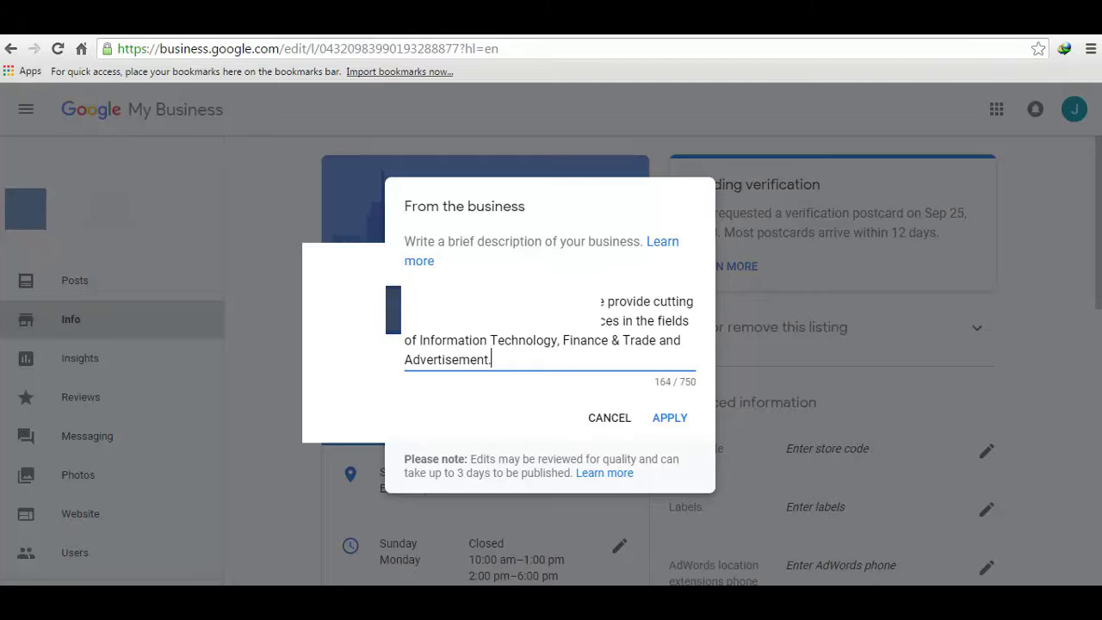
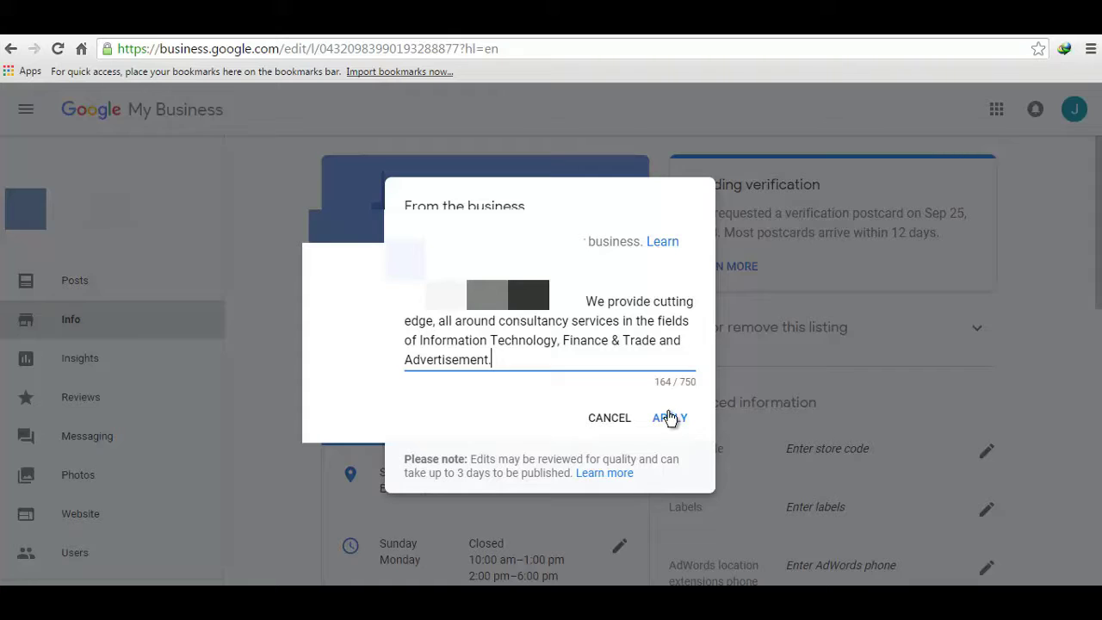
key("Return")
key("Return")
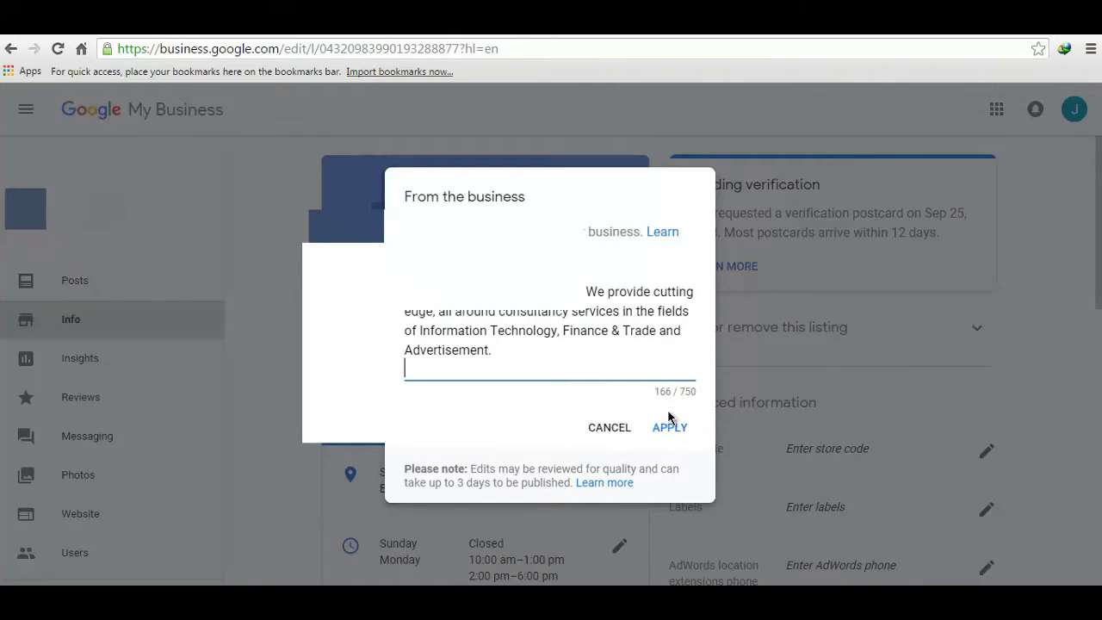
type("e")
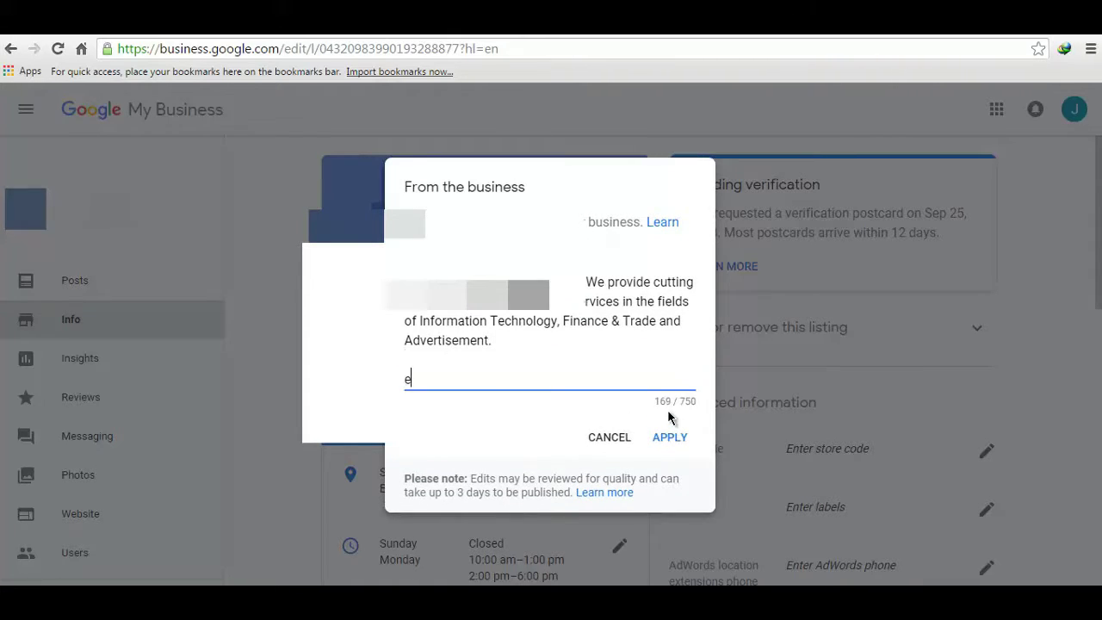
key("Return")
type("Es")
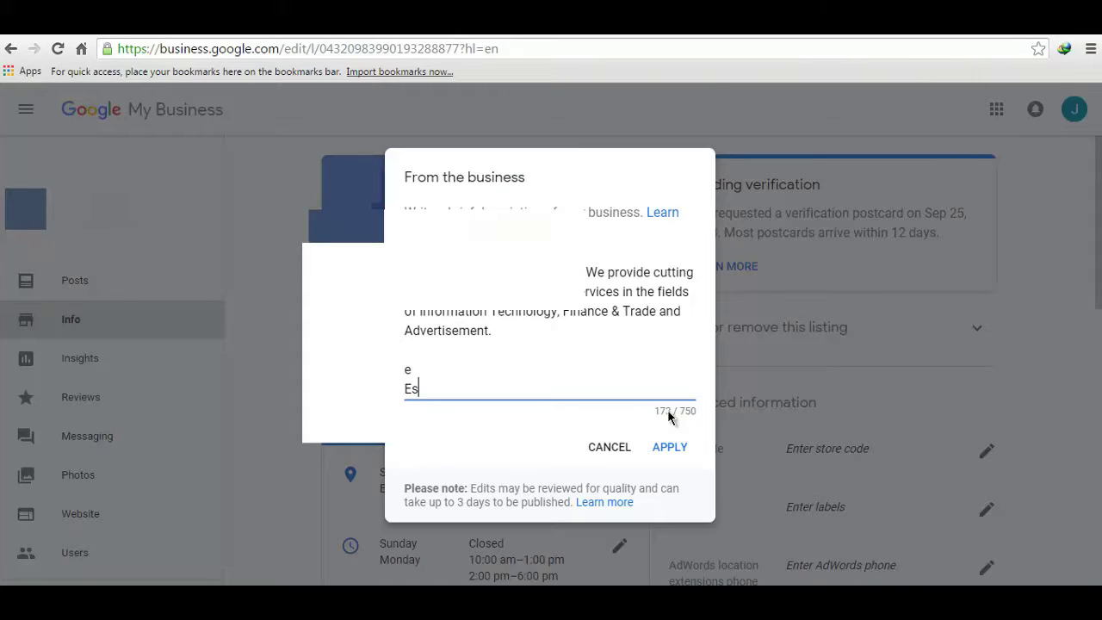
type("t")
key("BackSpace")
key("BackSpace")
key("BackSpace")
key("BackSpace")
key("BackSpace")
Begin a second paragraph of the description with "Established in 2018,", using the spell-checker suggestion for "Established"
type("Es")
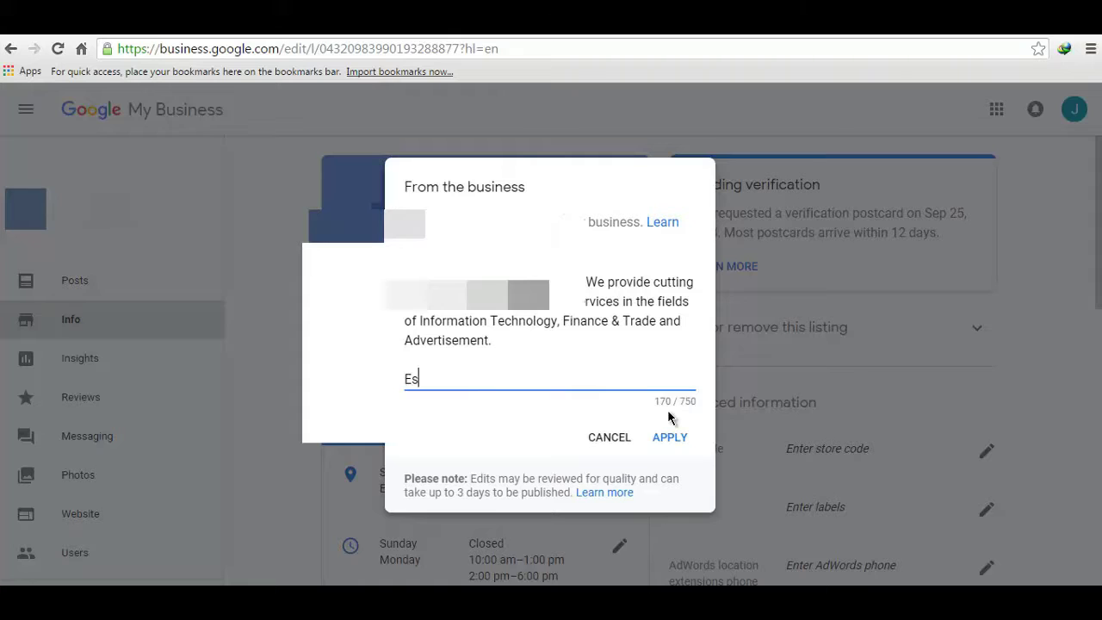
type("teblished")
right_click(448, 379)
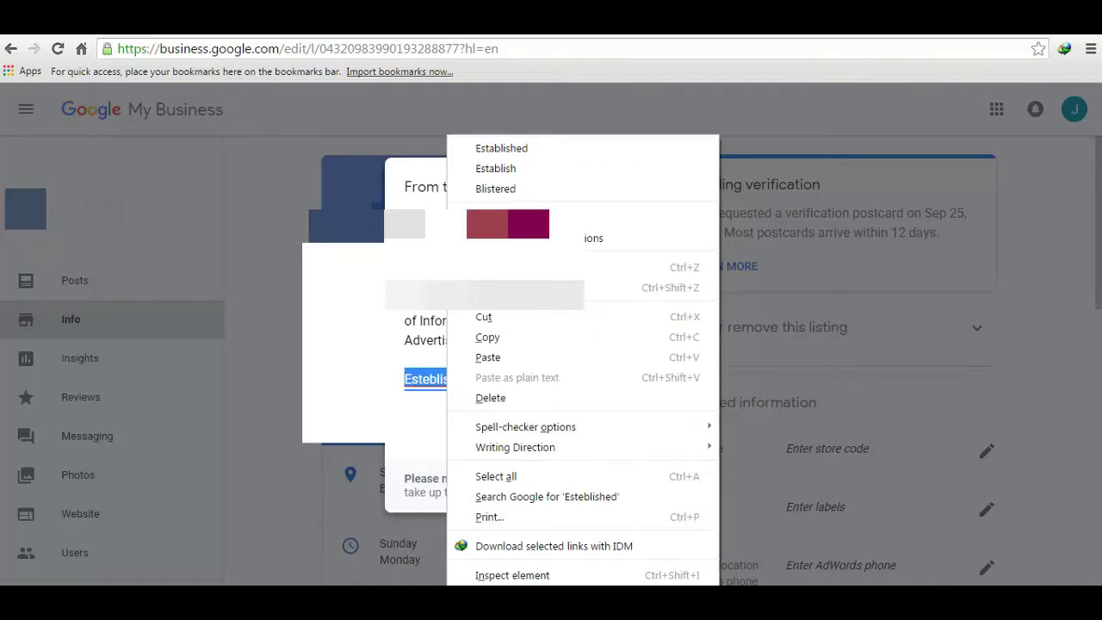
left_click(501, 148)
type("in ")
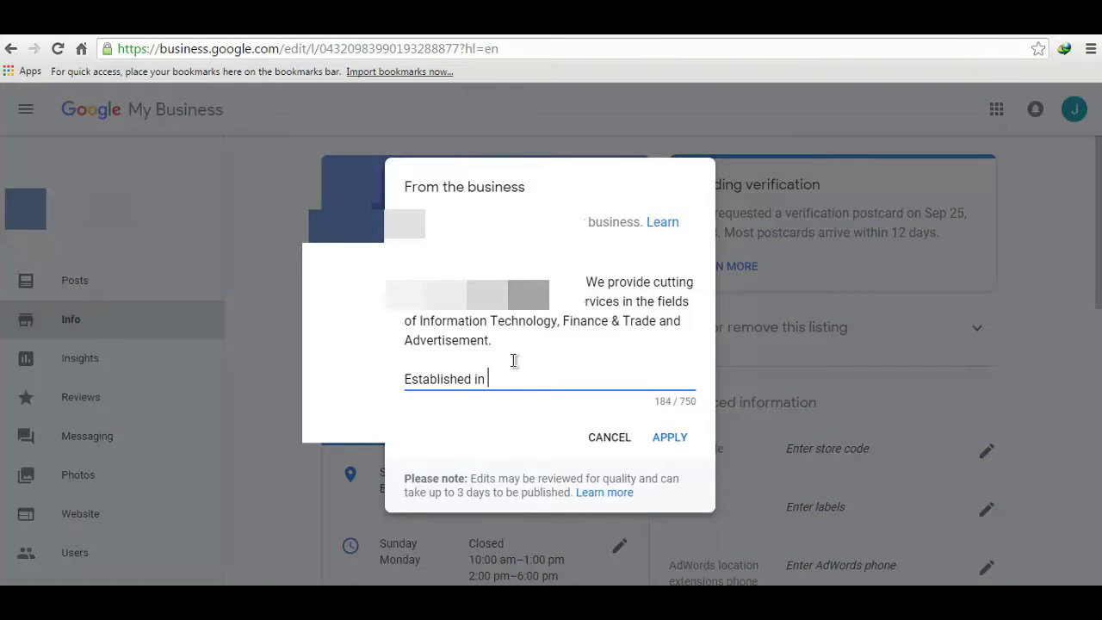
type("20")
type("18")
type(".")
type(" we are")
key("BackSpace")
key("BackSpace")
key("BackSpace")
key("BackSpace")
key("BackSpace")
key("BackSpace")
Continue the second paragraph after the founding year with "as a small town consultancy"
type("as a sam")
key("BackSpace")
key("BackSpace")
type("mall to")
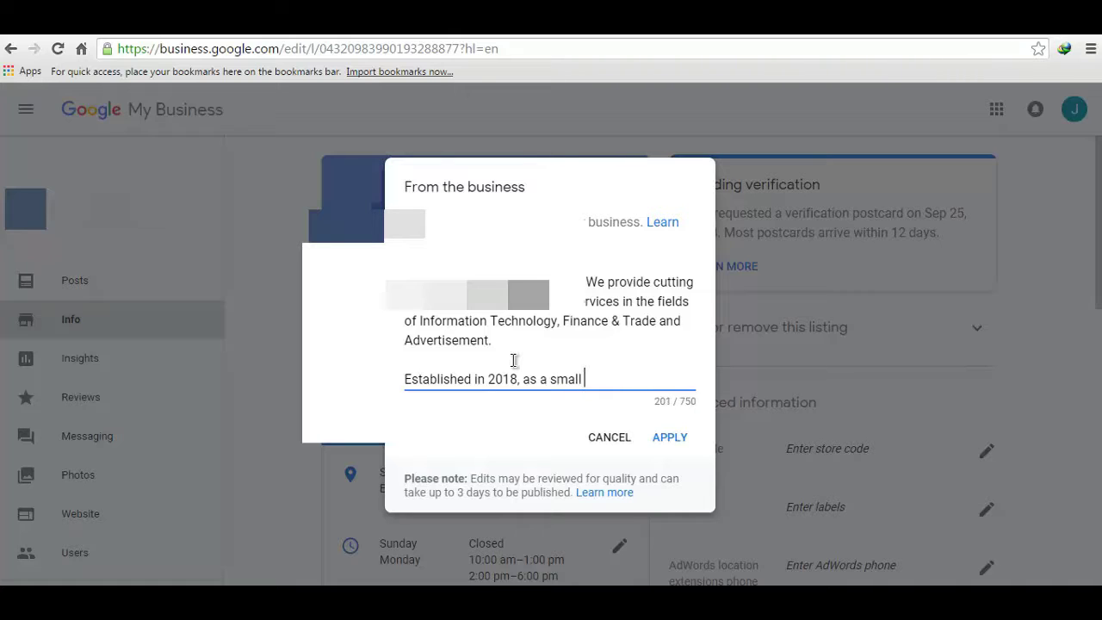
type("wn consultancy")
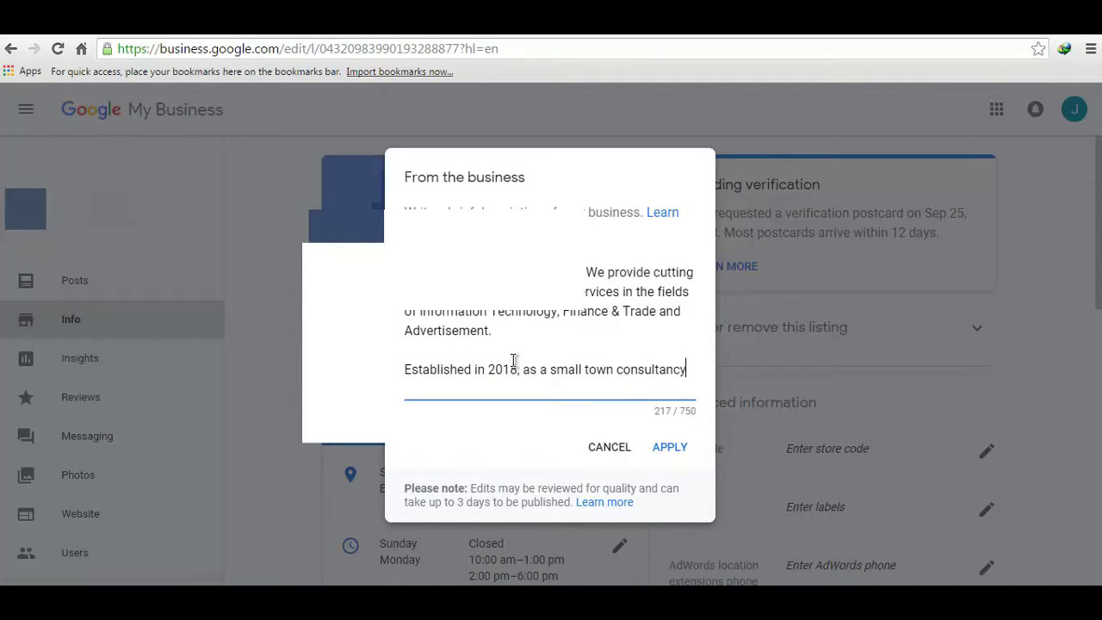
Extend the sentence about the small town consultancy with "with just two people, we have"
type(" with just two pe")
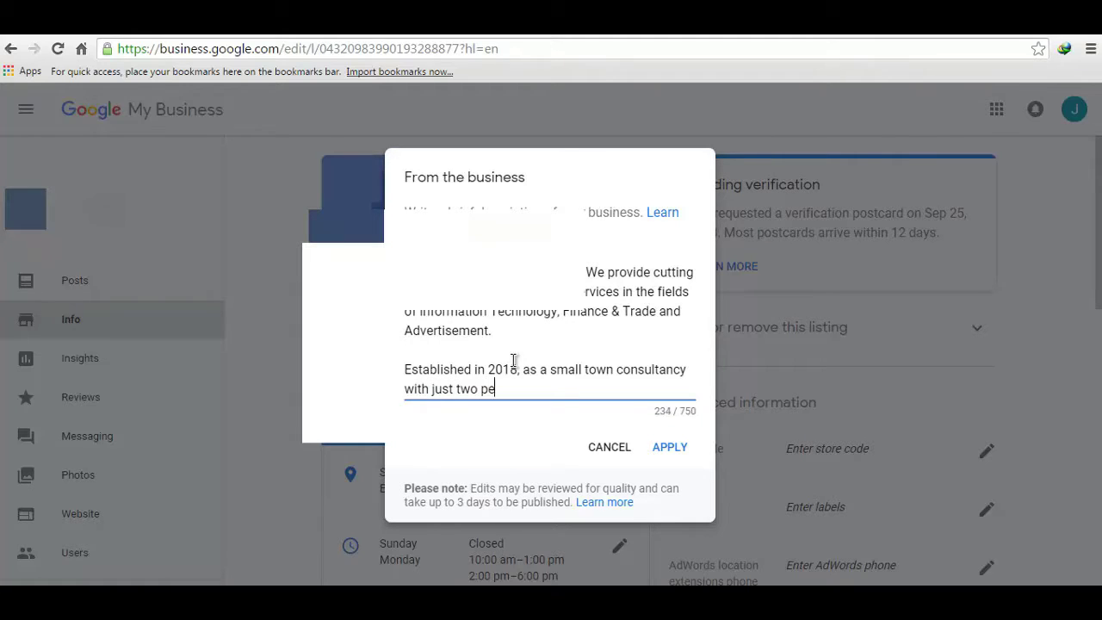
type("ople, we")
key("BackSpace")
key("BackSpace")
key("BackSpace")
key("BackSpace")
type("we have ")
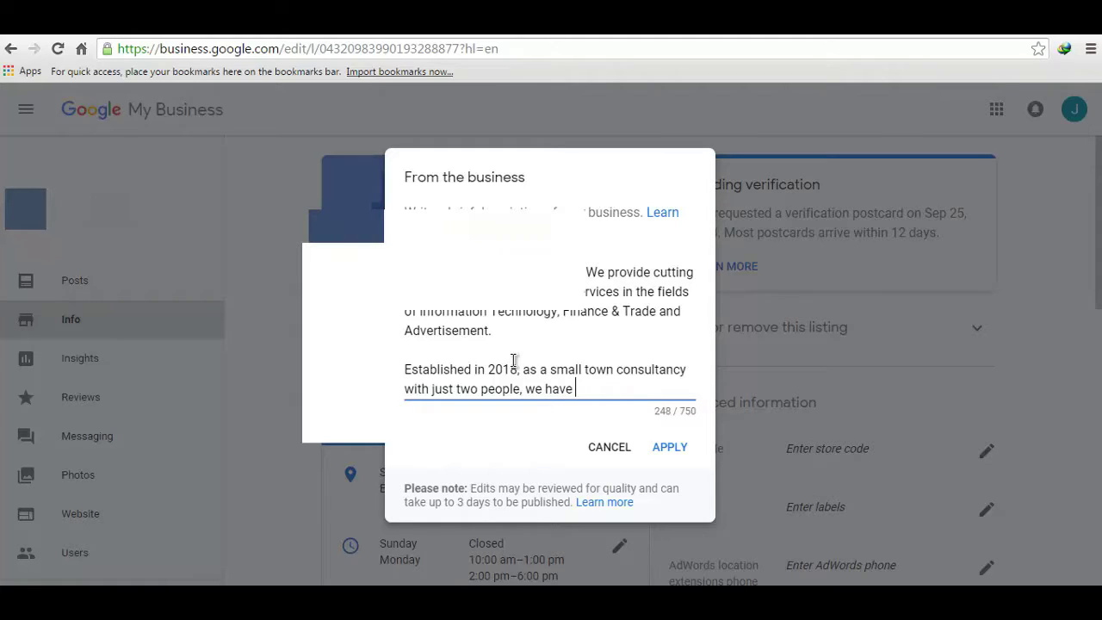
Add "expanded to more than 50 employees" to the sentence, fixing the spelling of "employees" with the spell-checker
type("expaned")
key("BackSpace")
key("BackSpace")
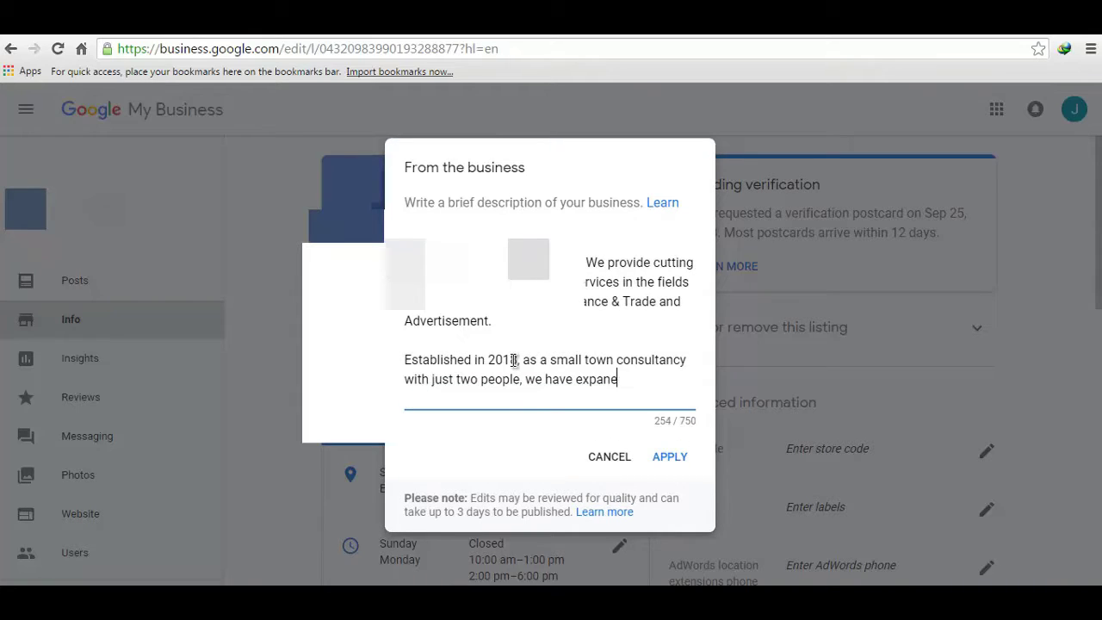
type("ded to more than ")
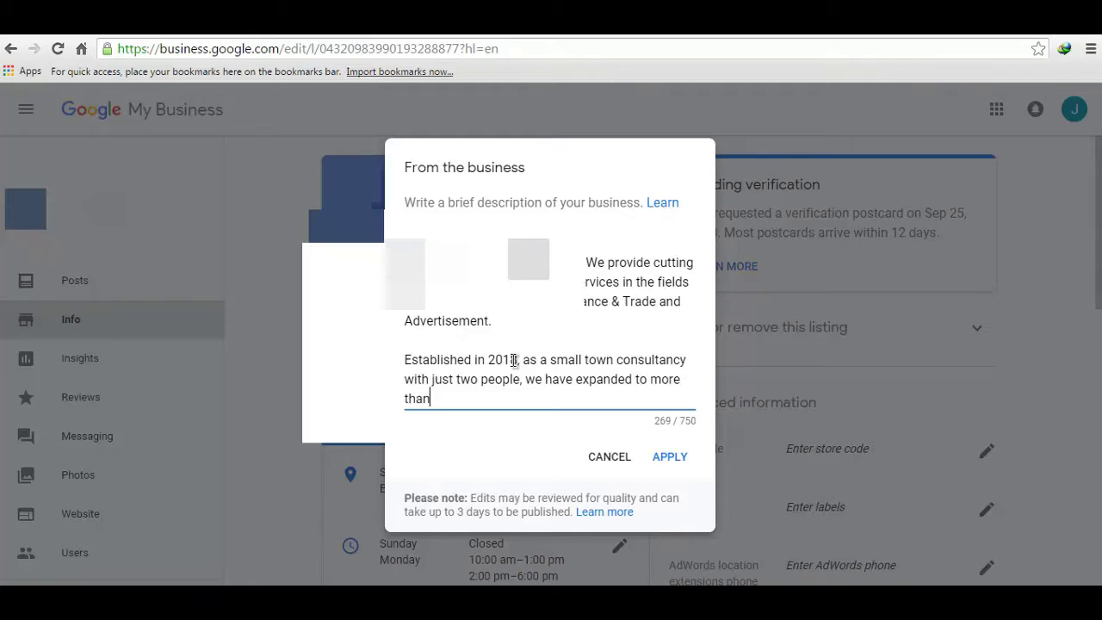
type("50 employyes")
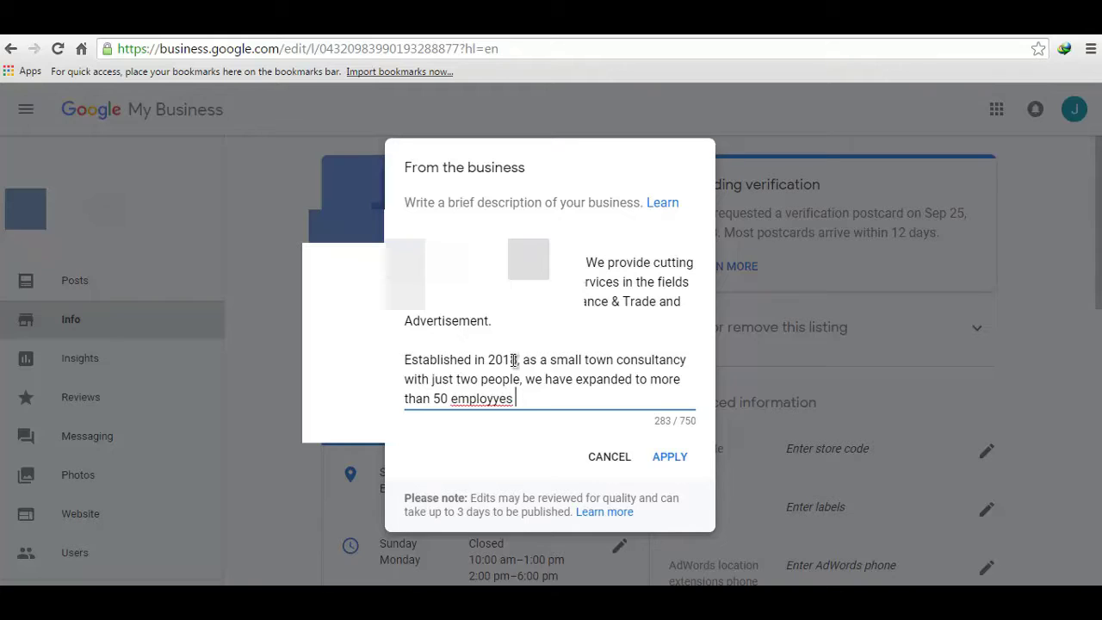
right_click(497, 399)
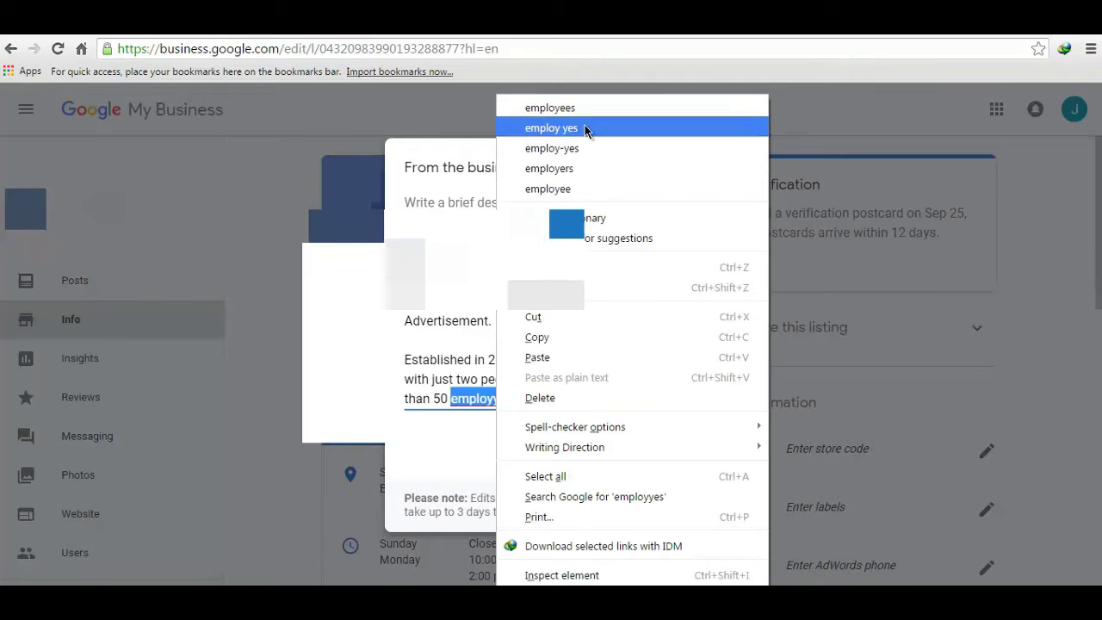
key("Escape")
Continue the sentence about the staff growth with "within first 6 months &"
type("wi")
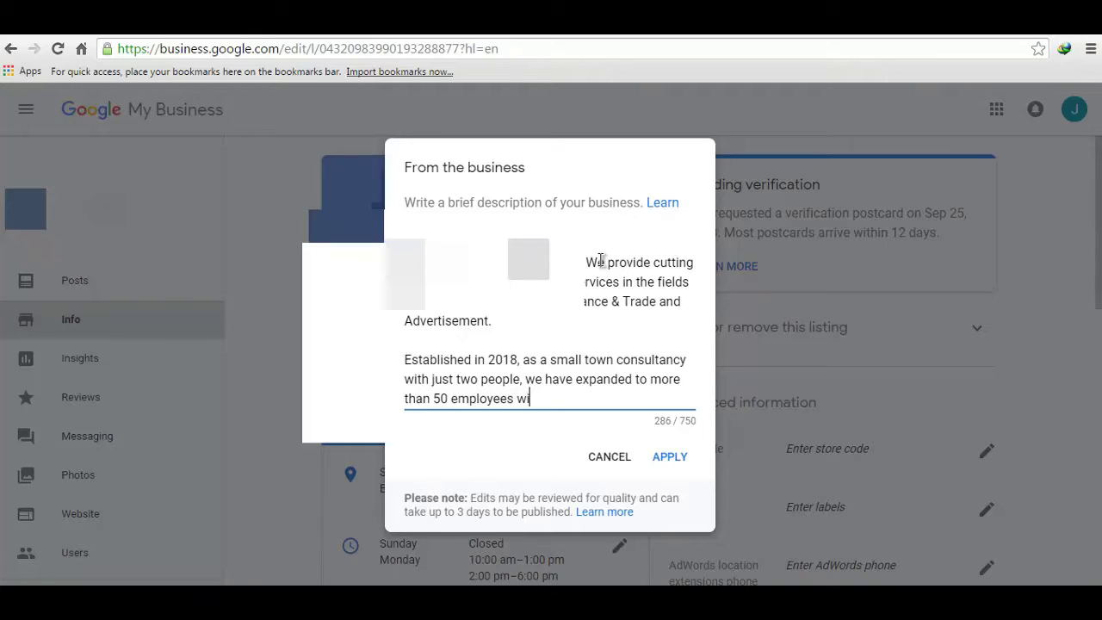
type("thin first")
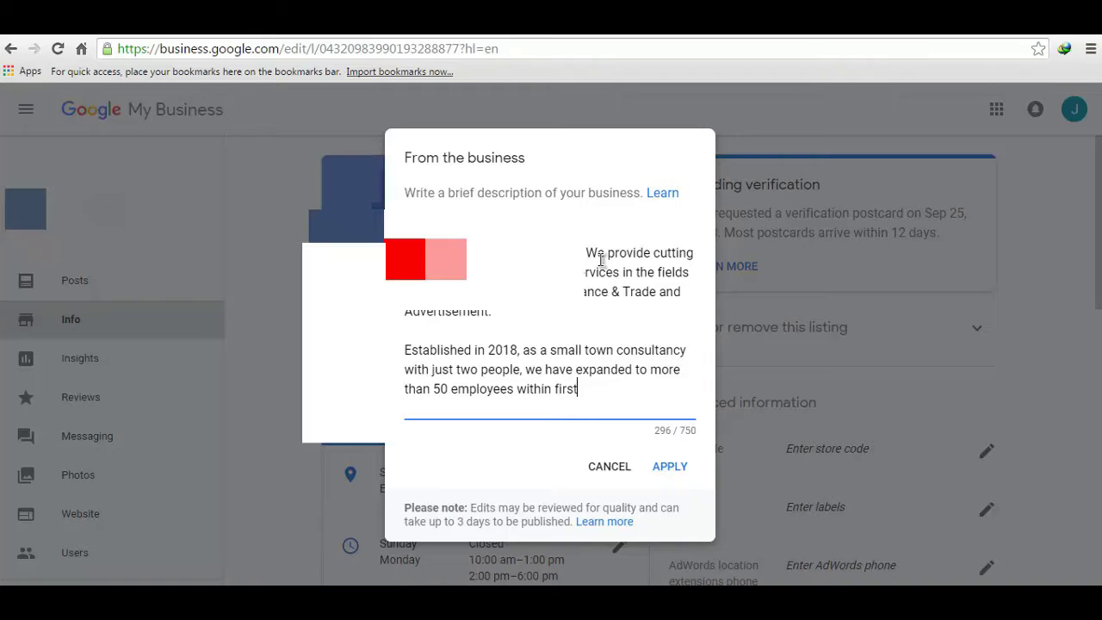
type(" 8")
key("BackSpace")
type("7")
key("BackSpace")
type("6 months &")
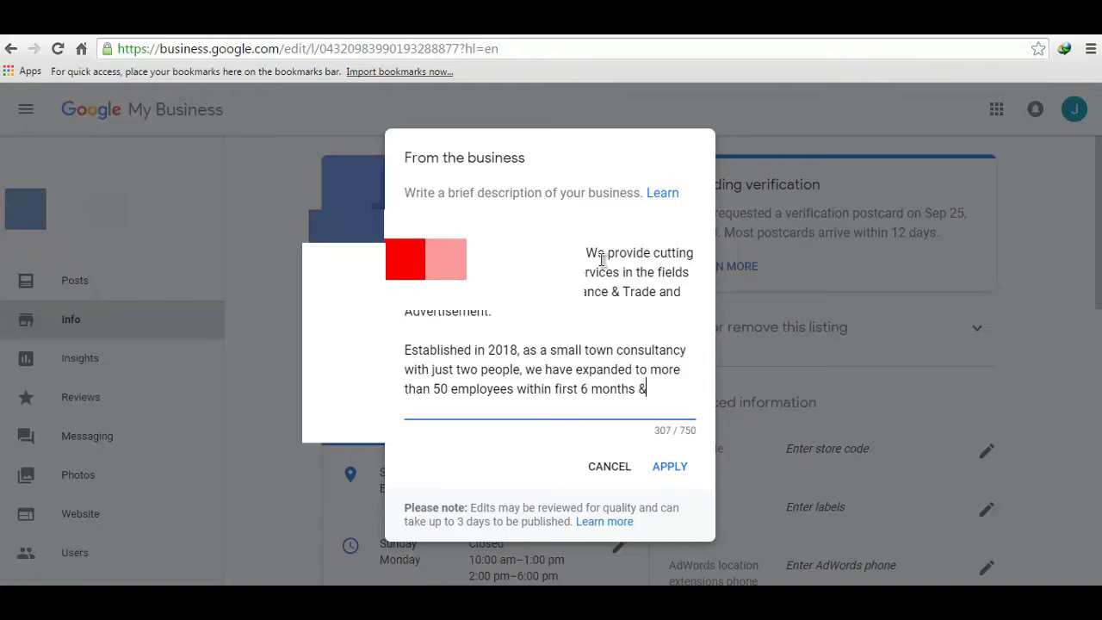
Append "expanded" to the sentence and insert "have" in front of it
type(" expanded")
key("Left")
key("Left")
key("Left")
key("Left")
key("Left")
key("Left")
key("Left")
key("Left")
type("have")
Return to the end of the text and complete the sentence with "overseas."
key("Right")
key("Right")
key("Right")
key("Right")
key("Right")
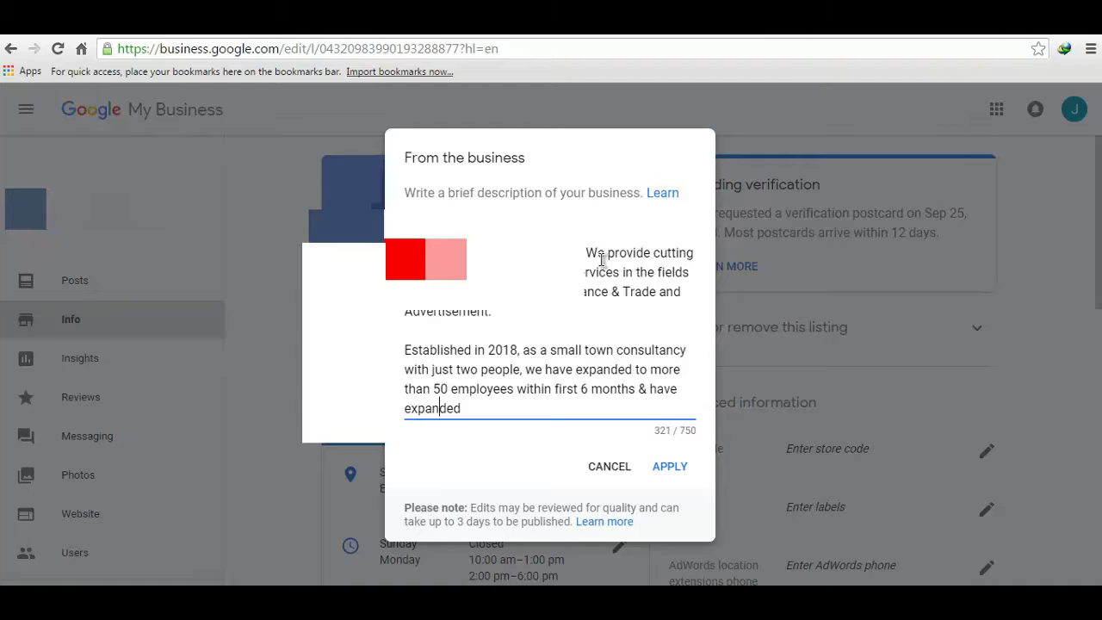
key("Right")
key("Right")
key("Right")
key("Right")
key("BackSpace")
type("overseas.")
key("Up")
key("Up")
key("Down")
key("Down")
Start the next sentence with "We are a conpany with tremendous", correcting "tremendous" with the spell-checker
type("We are")
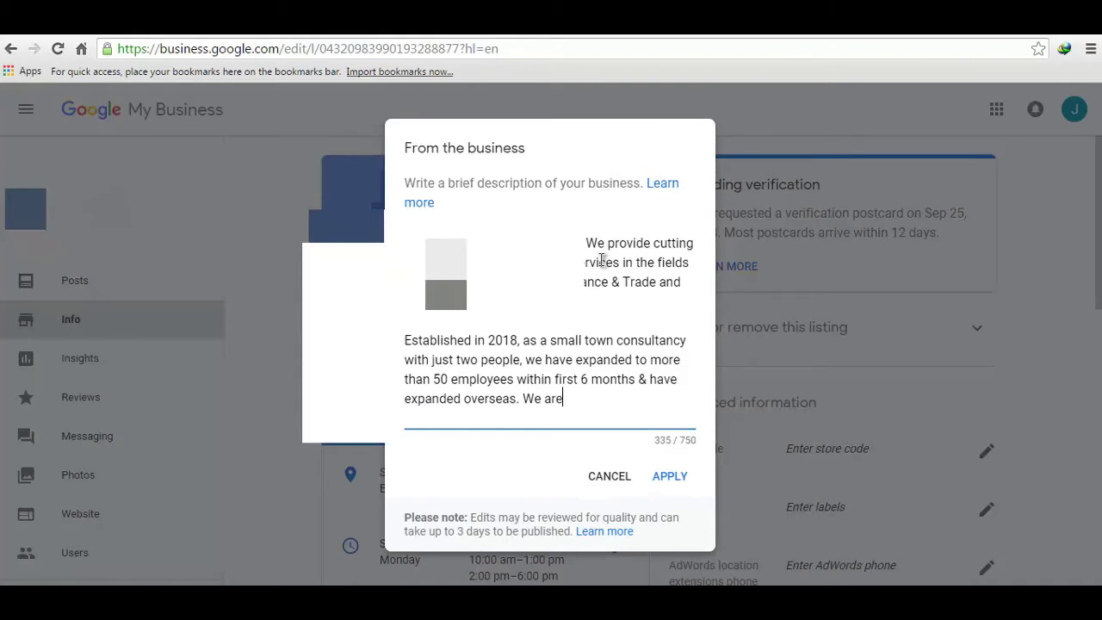
type(" a conpany with ")
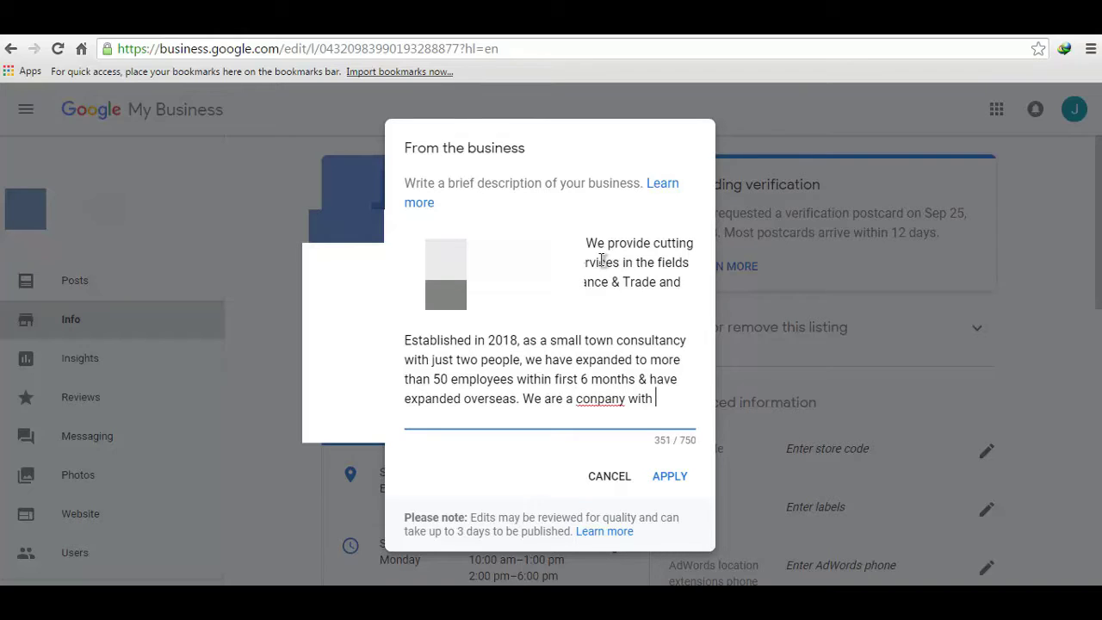
type("tremoundoud")
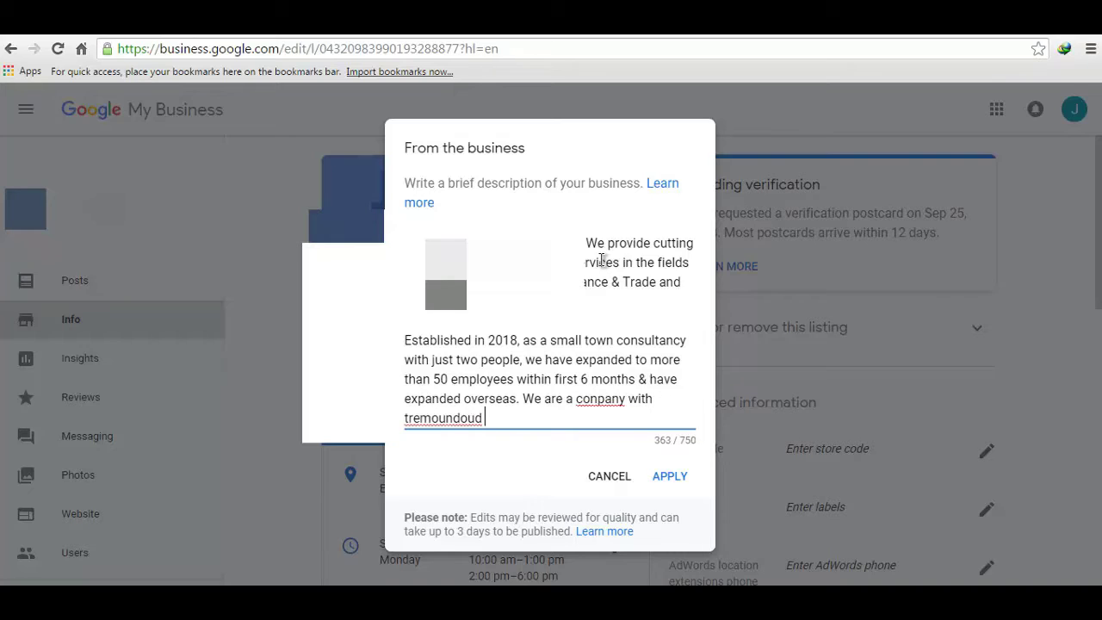
right_click(474, 419)
left_click(569, 40)
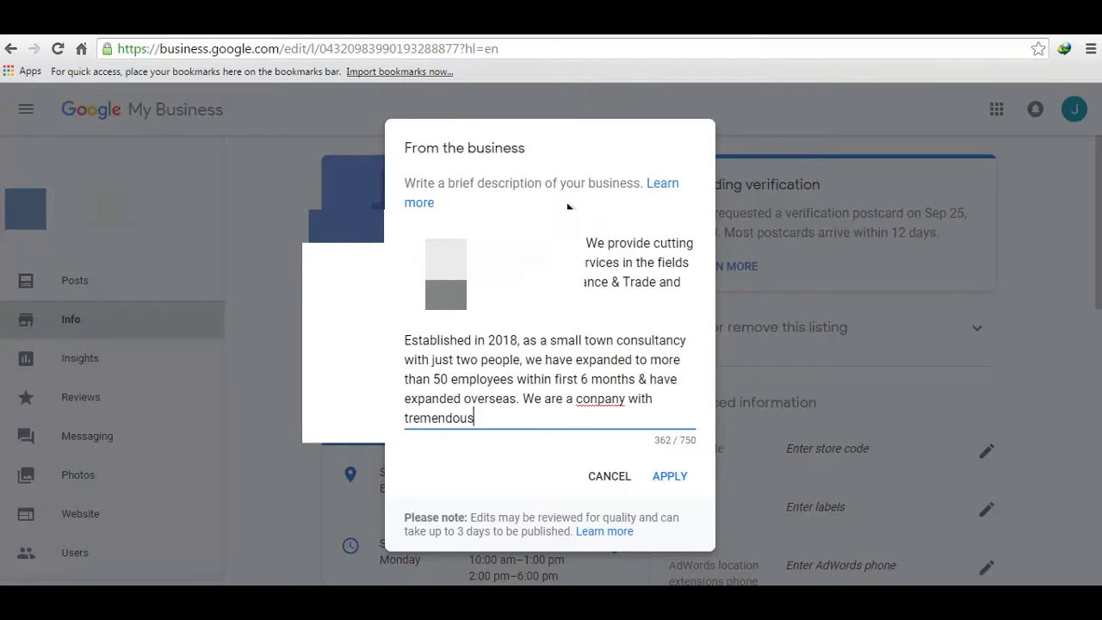
Add "potential to grow" to the sentence and correct the misspelled "conpany" to "company"
type("potential to grow")
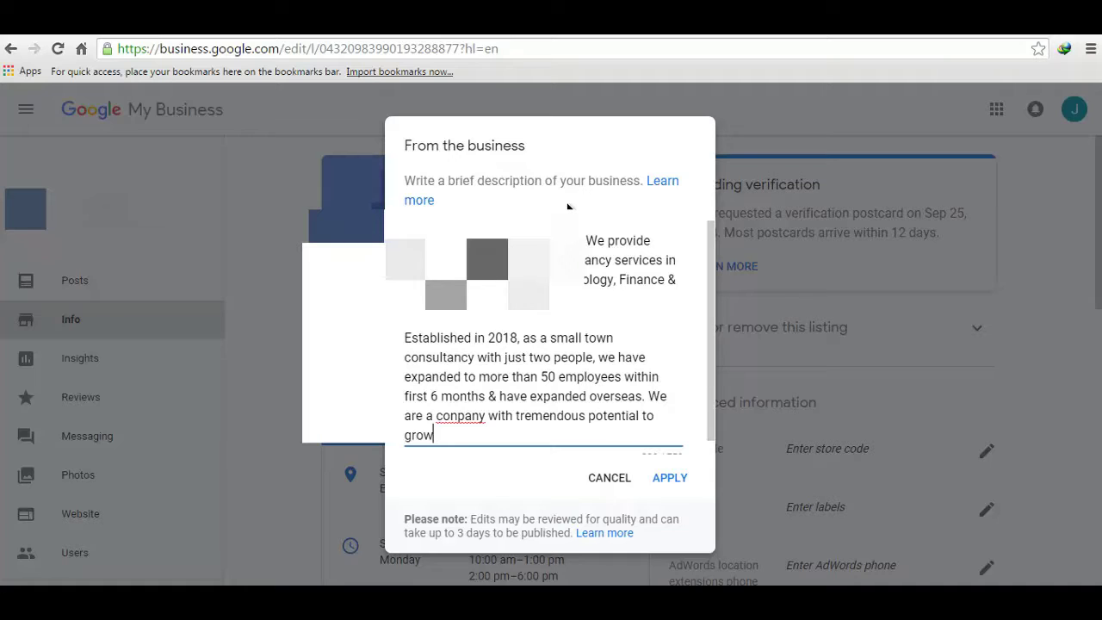
right_click(461, 416)
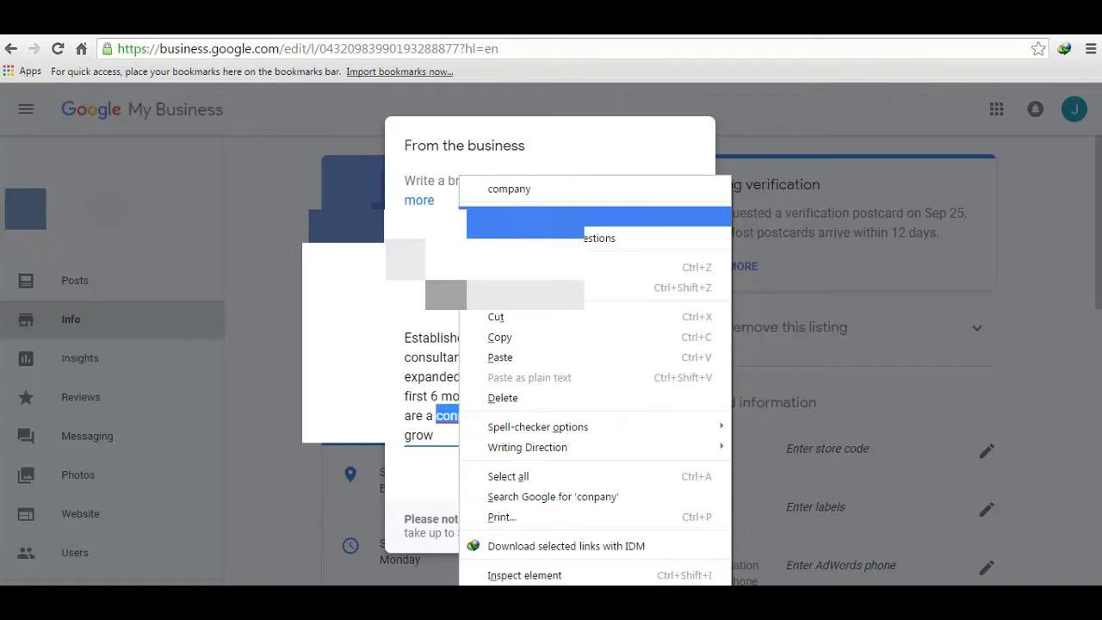
left_click(555, 191)
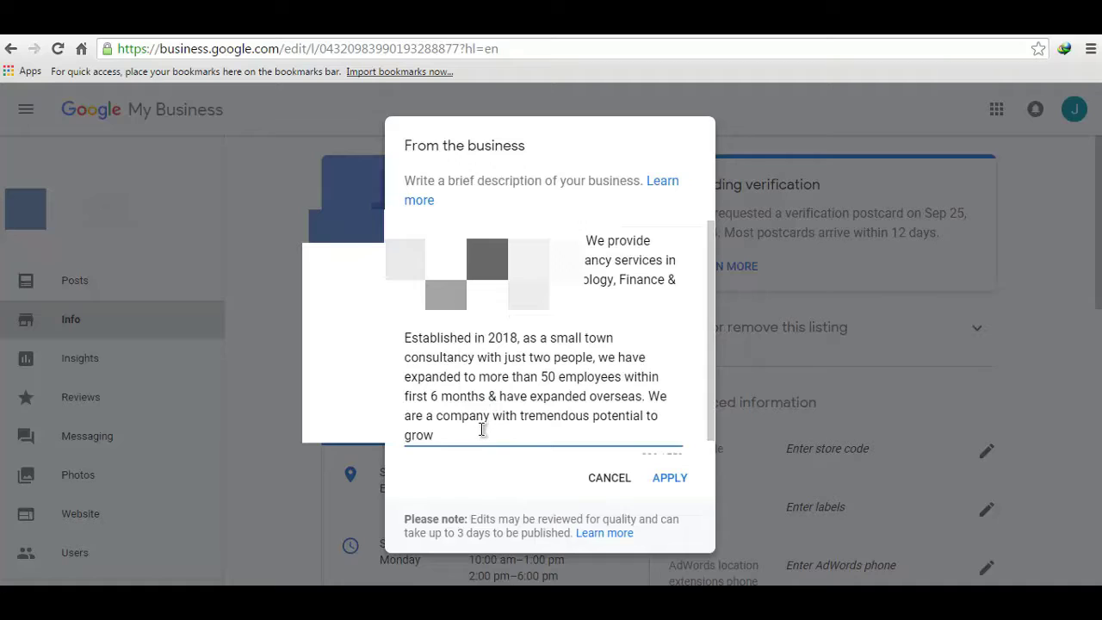
Complete the sentence with "& flourish in coming days.", correcting the spelling of "flourish" with the spell-checker
type(".")
key("BackSpace")
type("& florish in c")
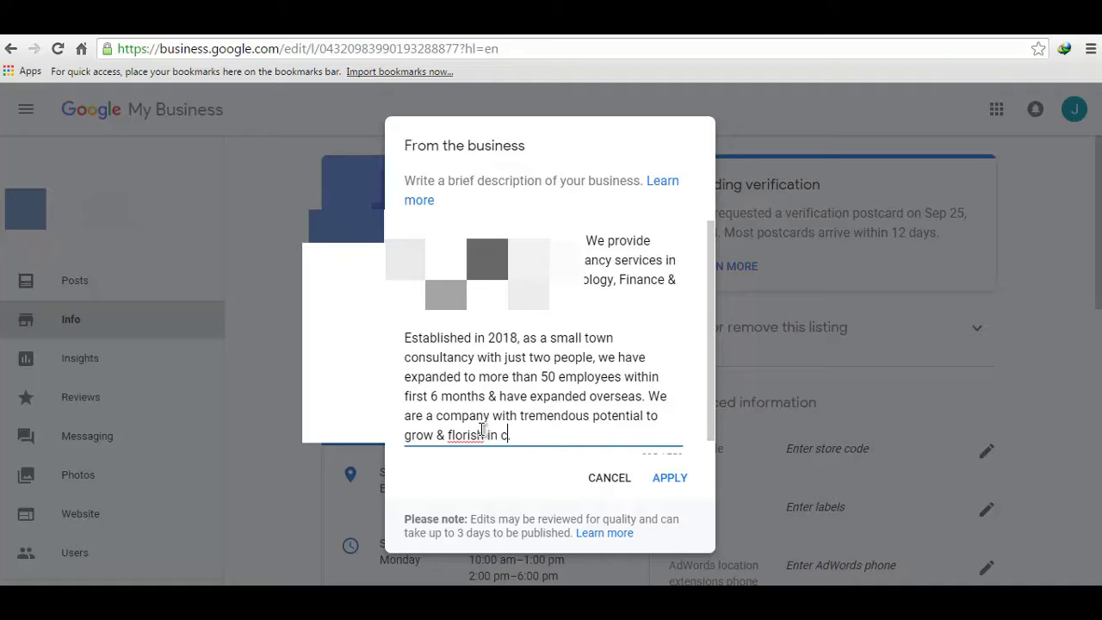
type("oming days.")
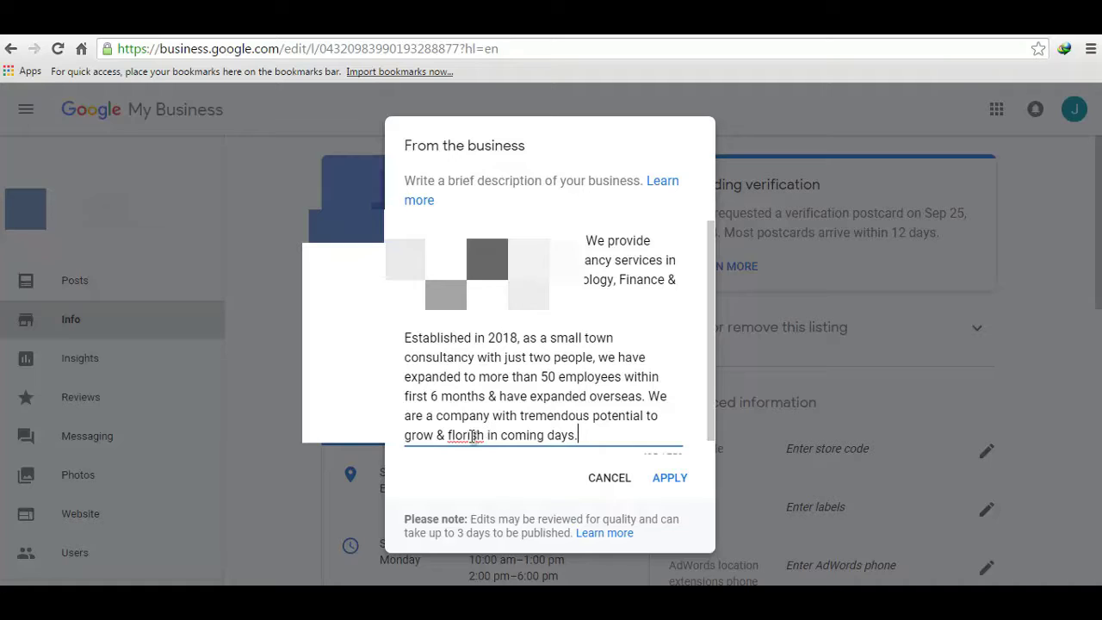
right_click(478, 434)
left_click(518, 148)
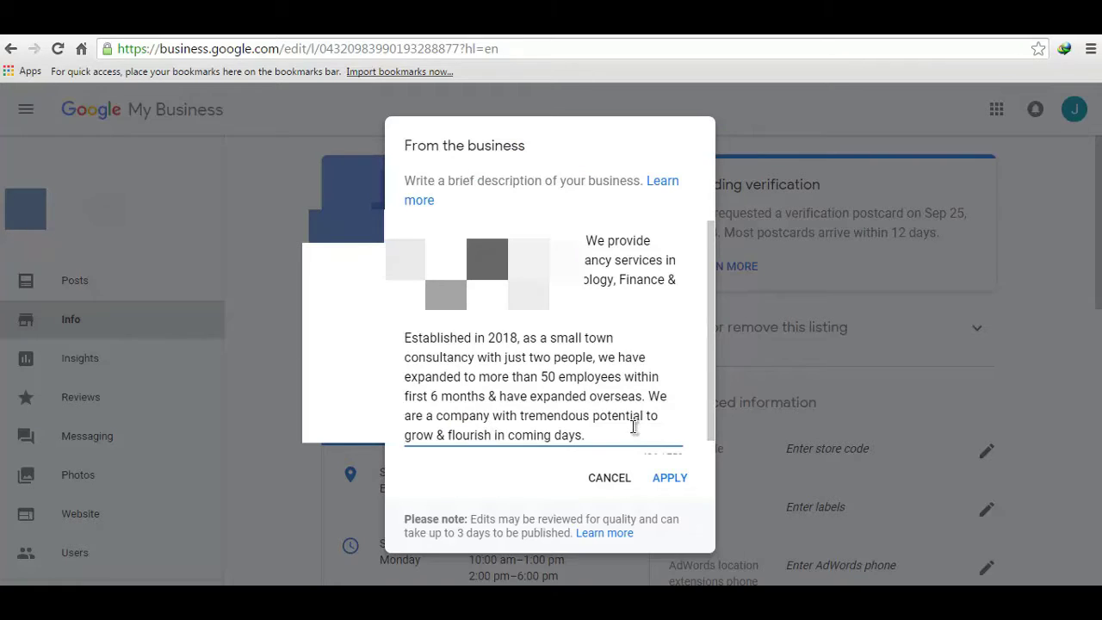
key("Return")
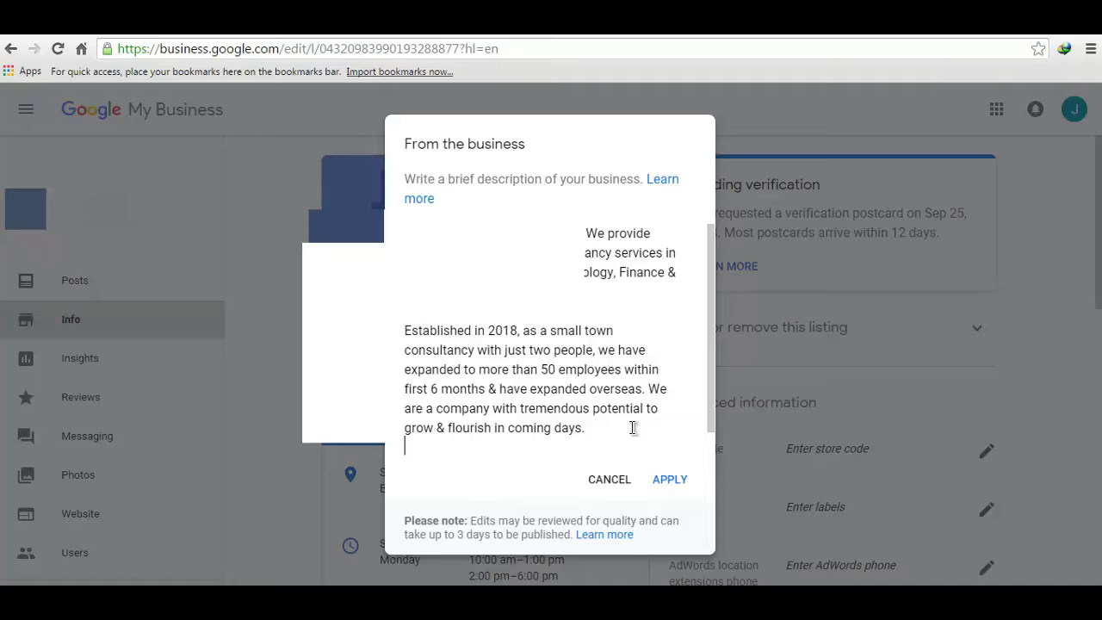
type("We")
key("BackSpace")
key("BackSpace")
key("BackSpace")
key("BackSpace")
key("BackSpace")
Delete "days." from the end of the description's last sentence
key("BackSpace")
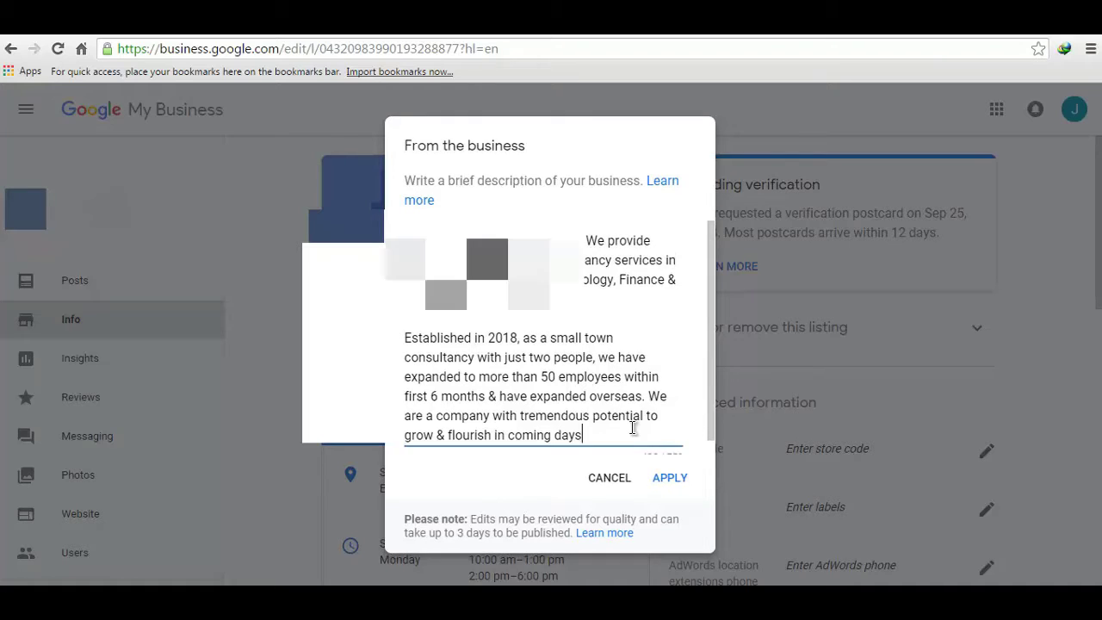
key("BackSpace")
key("BackSpace")
key("BackSpace")
Copy the description's last sentence, "We are a company with tremendous potential to grow & flourish in coming", and try deleting it
key("shift+Up")
key("shift+Up")
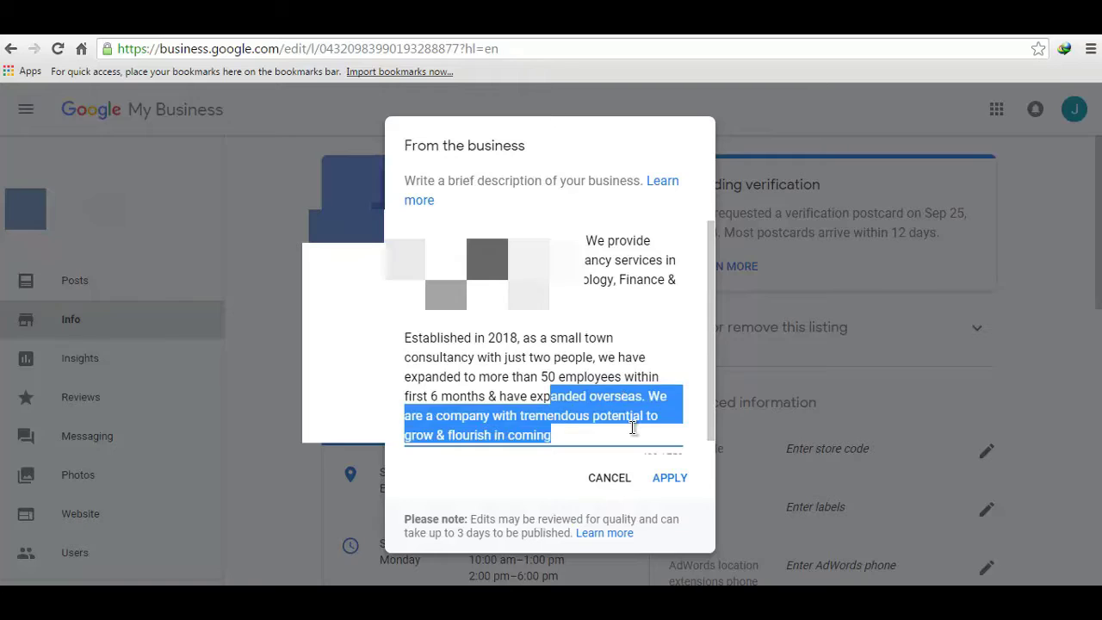
key("shift+Right")
key("shift+Right")
key("shift+Right")
key("shift+Right")
key("shift+Right")
key("shift+Right")
key("shift+Right")
key("shift+Right")
key("shift+Right")
key("shift+Right")
key("shift+Right")
key("shift+Right")
key("shift+Right")
key("shift+Right")
key("shift+Right")
key("shift+Right")
key("ctrl+c")
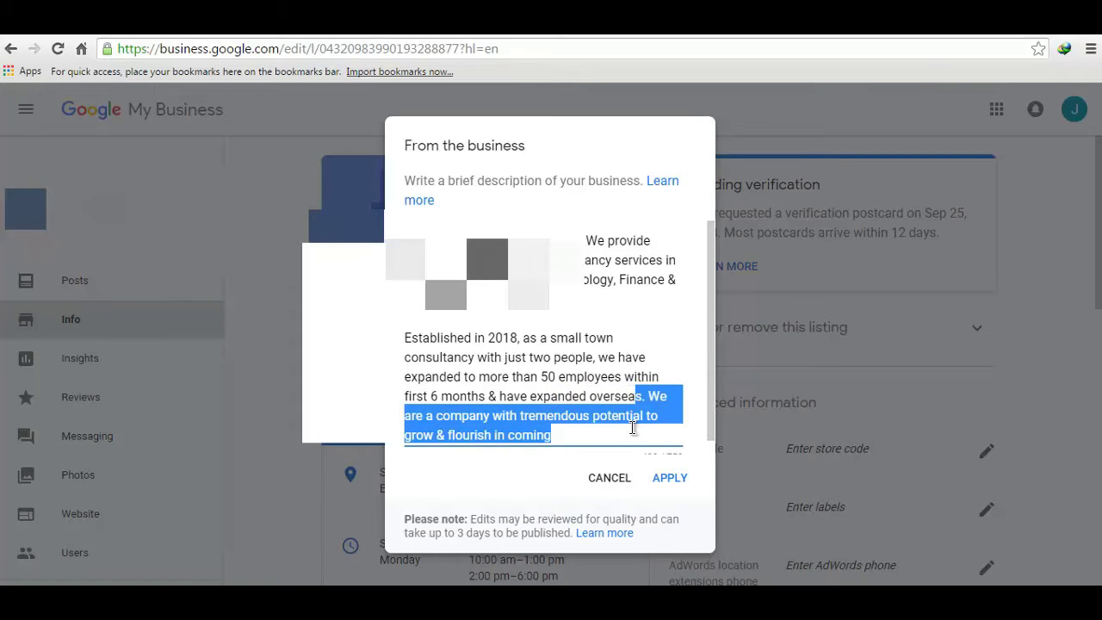
key("BackSpace")
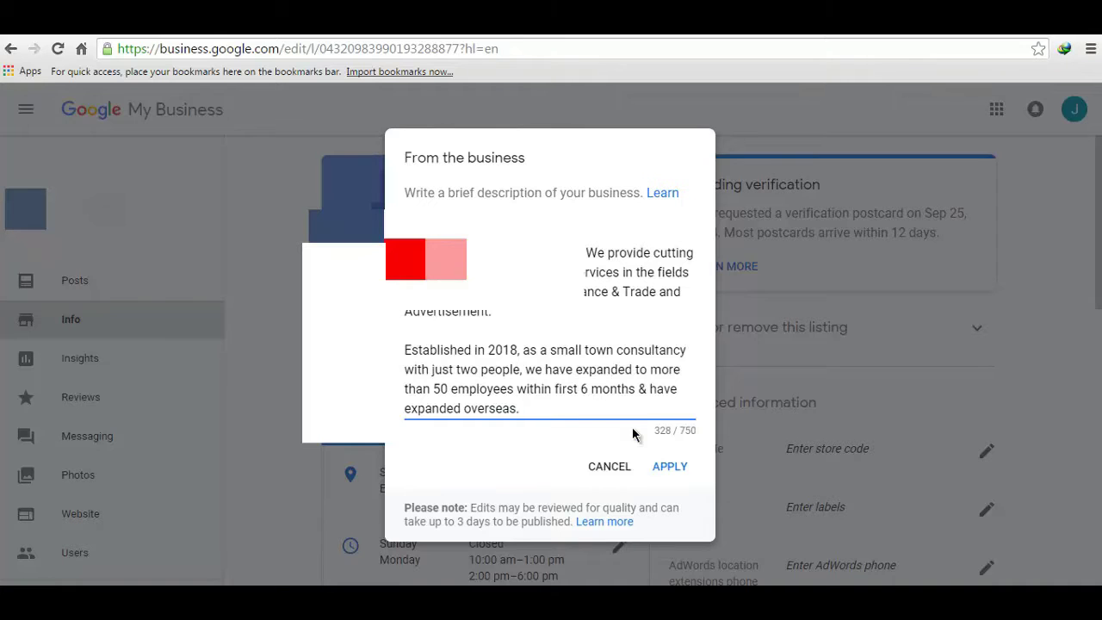
key("ctrl+z")
Delete the sentence's ending back to "potential to gr" and paste the copied sentence after it
key("BackSpace")
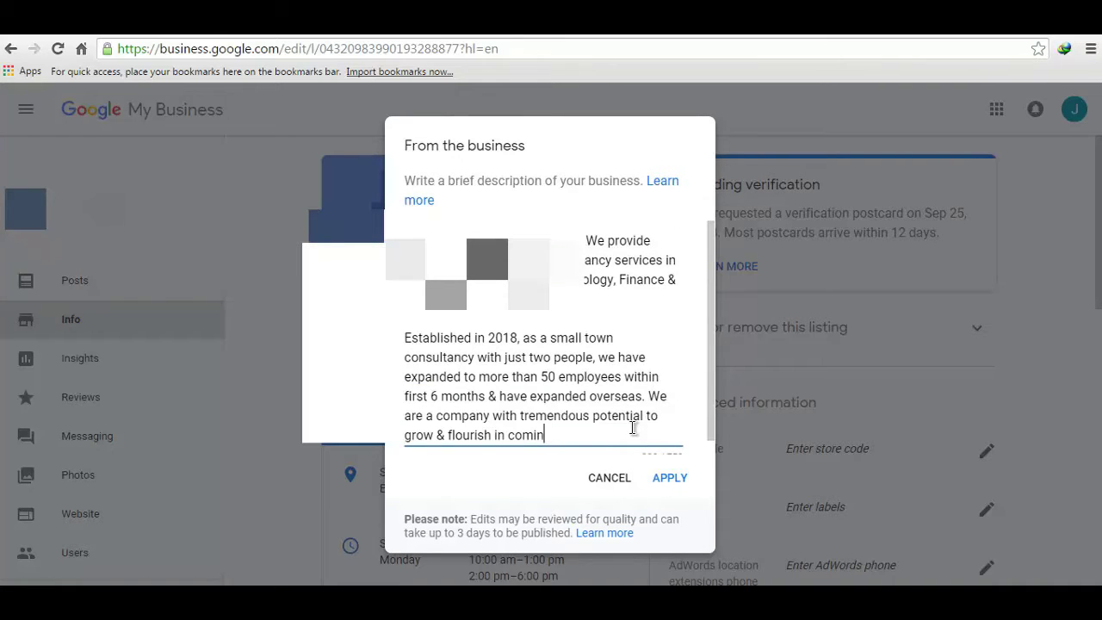
key("BackSpace")
key("BackSpace")
key("BackSpace")
key("BackSpace")
key("BackSpace")
key("BackSpace")
key("BackSpace")
key("BackSpace")
key("BackSpace")
key("BackSpace")
key("BackSpace")
key("BackSpace")
key("BackSpace")
key("BackSpace")
key("BackSpace")
key("BackSpace")
key("BackSpace")
key("BackSpace")
key("BackSpace")
key("BackSpace")
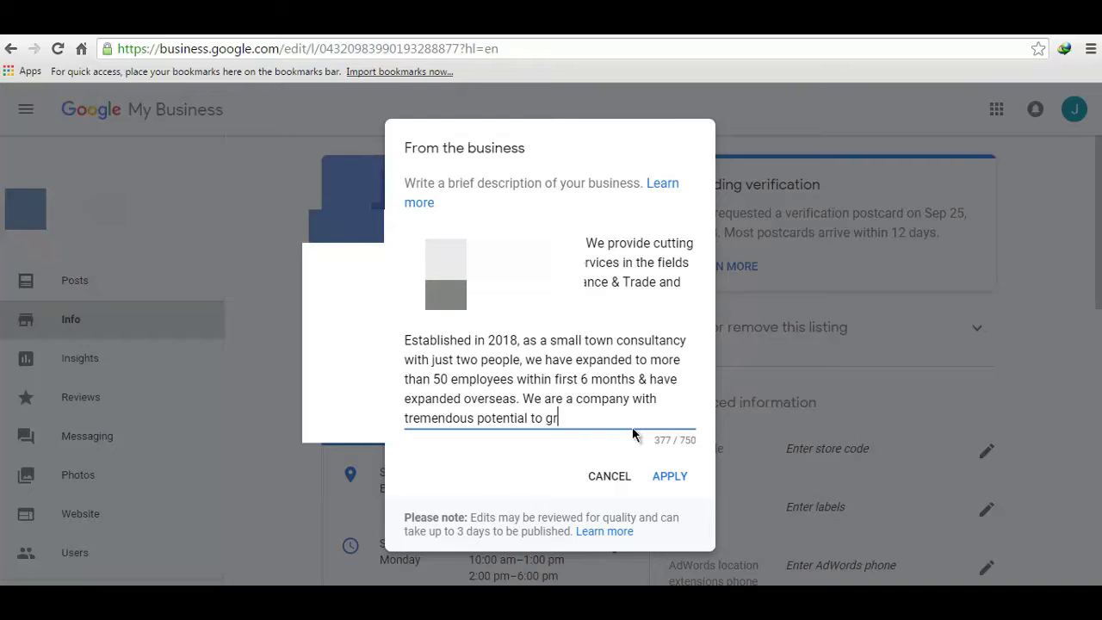
key("Up")
key("Down")
key("ctrl+v")
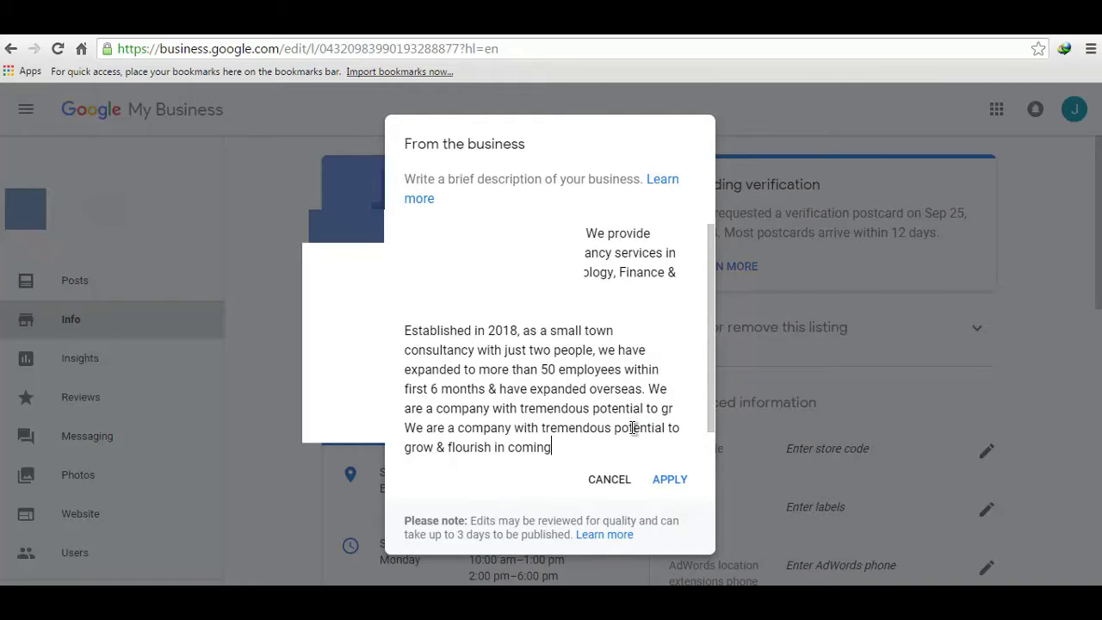
Delete the duplicate fragment "We are a company with tremendous potential to gr" before the pasted sentence
key("Up")
key("Up")
key("Right")
key("Right")
key("Right")
key("Right")
key("Right")
key("Right")
key("Right")
key("Down")
key("Up")
key("shift+Down")
key("shift+Right")
key("shift+Right")
key("shift+Right")
key("shift+Right")
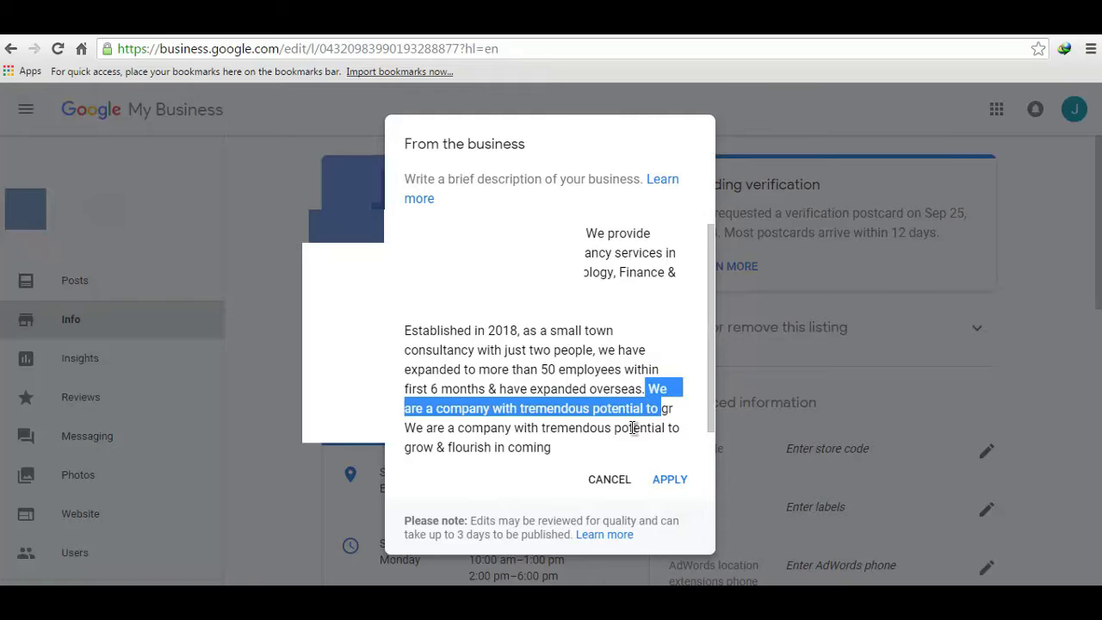
key("shift+Right")
key("BackSpace")
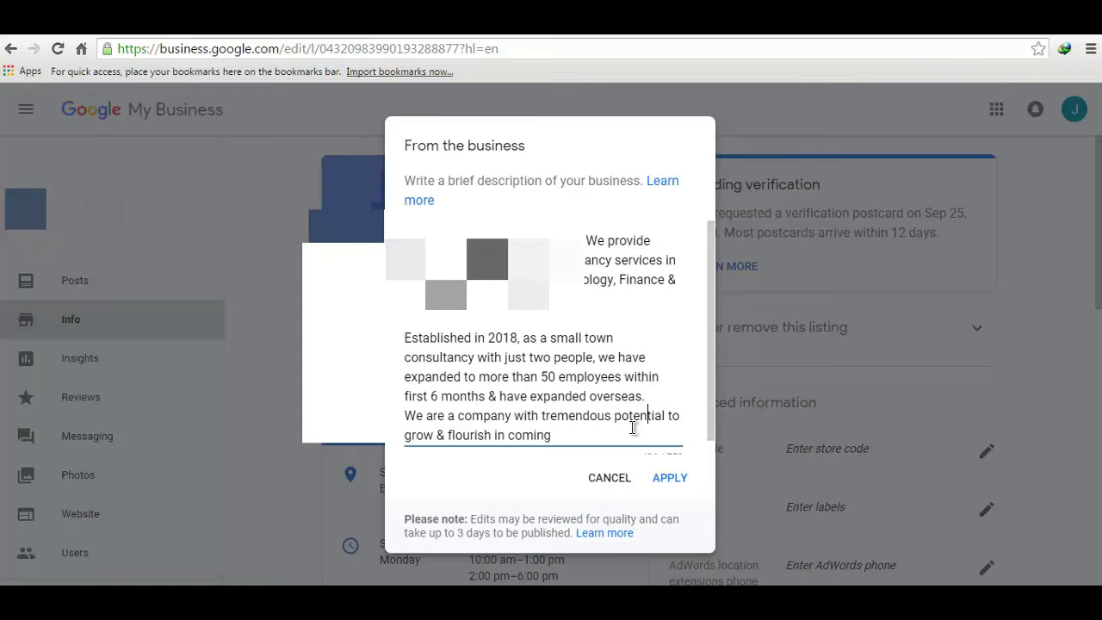
Join the pasted sentence to the paragraph after "overseas." by removing the line break and extra space
key("Down")
key("Left")
key("Left")
key("Left")
key("Left")
key("Left")
key("Left")
key("Left")
key("Left")
key("Left")
key("Left")
key("Left")
key("Left")
key("Left")
key("Left")
key("Left")
key("Left")
key("Left")
key("Left")
key("Left")
key("Left")
key("Left")
key("Left")
key("Left")
key("Left")
key("Left")
key("Left")
key("Left")
key("BackSpace")
key("BackSpace")
key("BackSpace")
key("BackSpace")
key("BackSpace")
key("BackSpace")
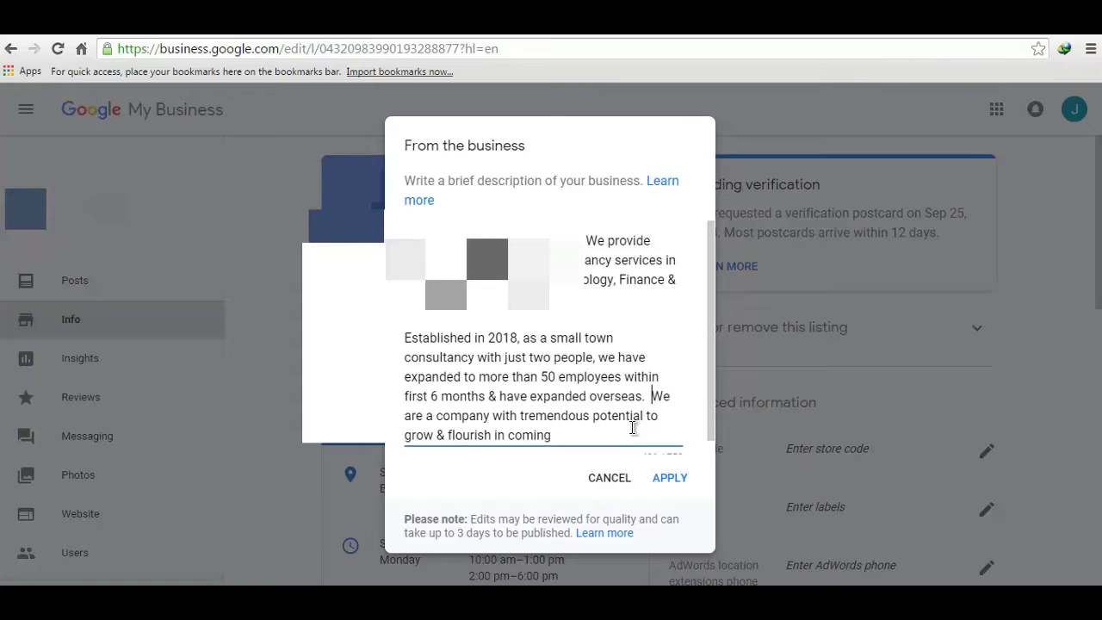
key("BackSpace")
Finish the second paragraph's last sentence with "days." after "coming"
key("Up")
key("Up")
key("Up")
key("Down")
key("Down")
key("Down")
key("Down")
key("Down")
type("days.")
Start a third paragraph with "We would love to serve you in the area of Trade & Finance", correcting the spelling of "Finance"
key("Return")
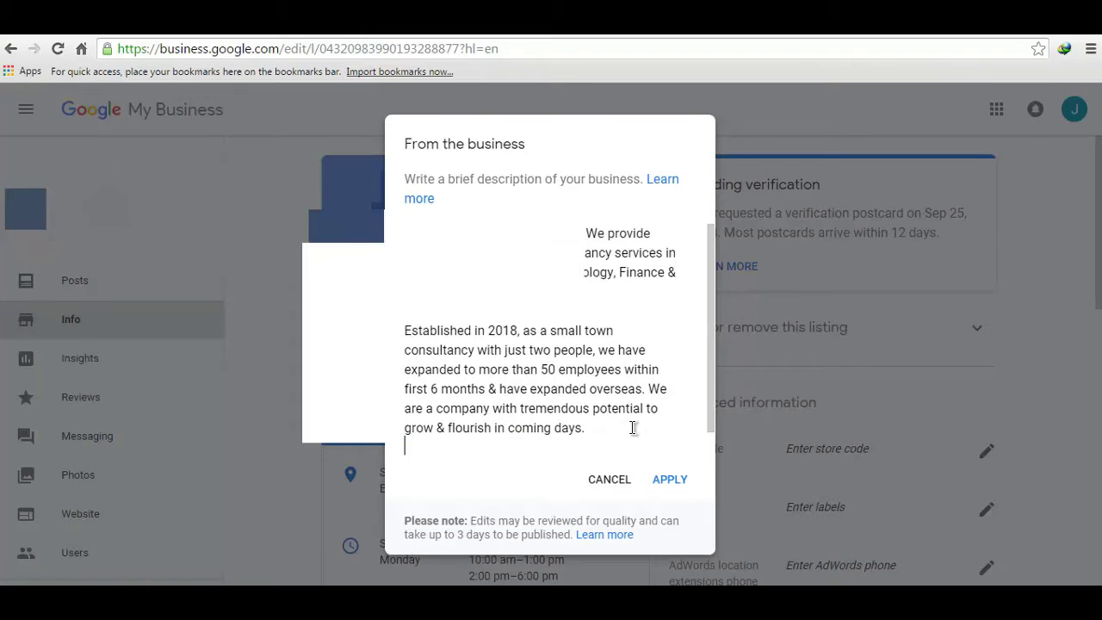
key("Return")
type("We ")
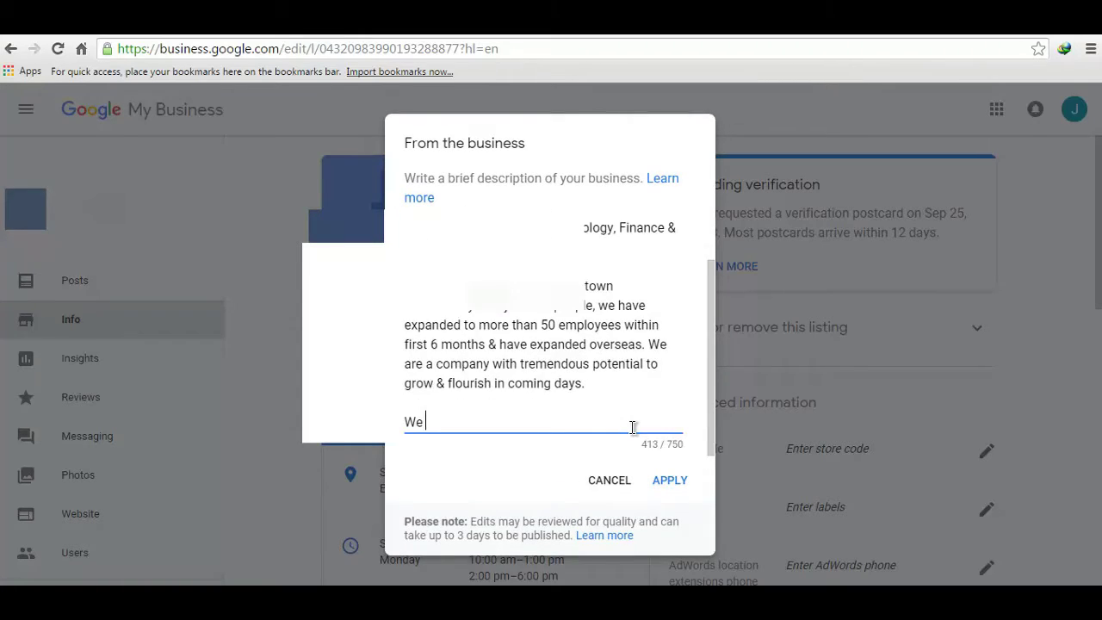
type("would love to serve you ")
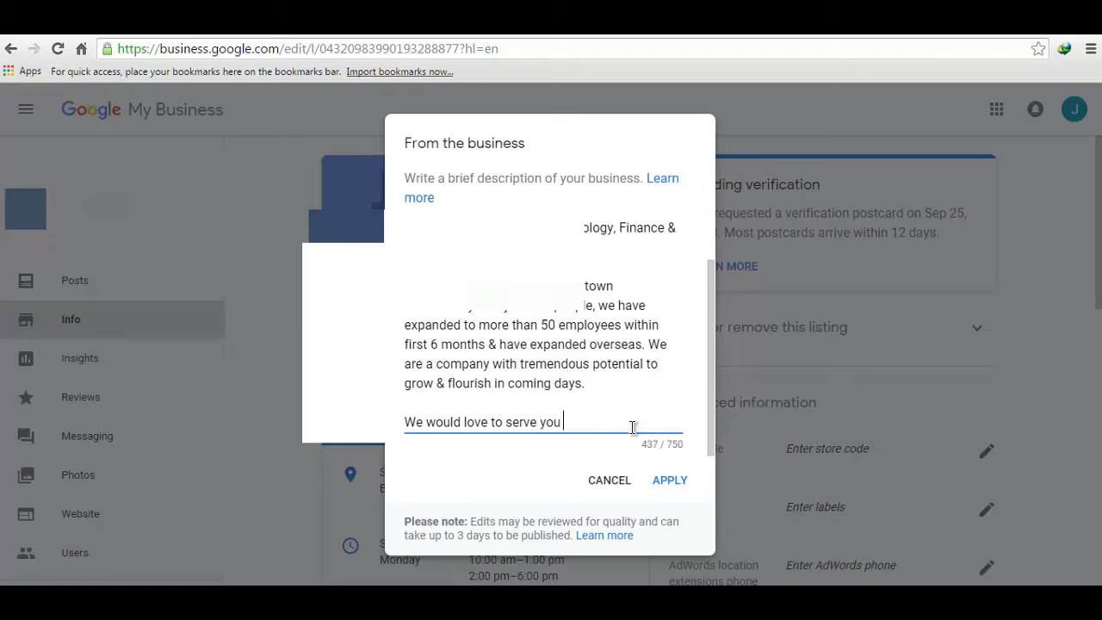
type("in the area of Trade & Finacn")
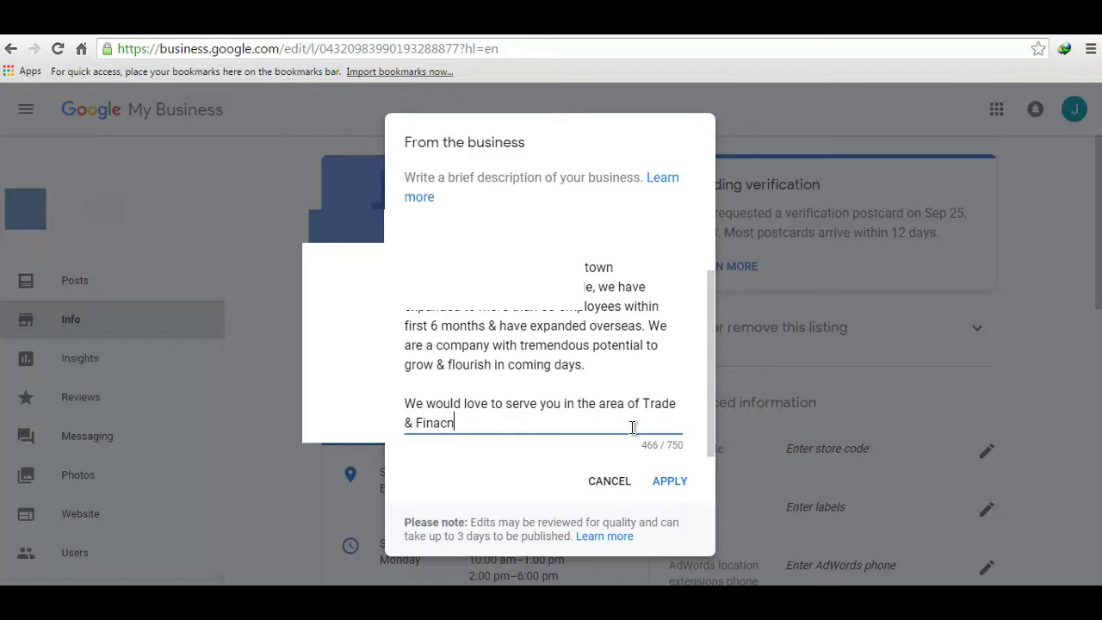
key("BackSpace")
key("BackSpace")
type("nce ,")
key("BackSpace")
key("BackSpace")
key("BackSpace")
Continue the sentence with ", I.T." and insert "Advertisement" before "I.T."
type(", In")
key("BackSpace")
type(".T.")
key("Left")
key("Left")
key("Left")
key("Left")
type("Advertisement")
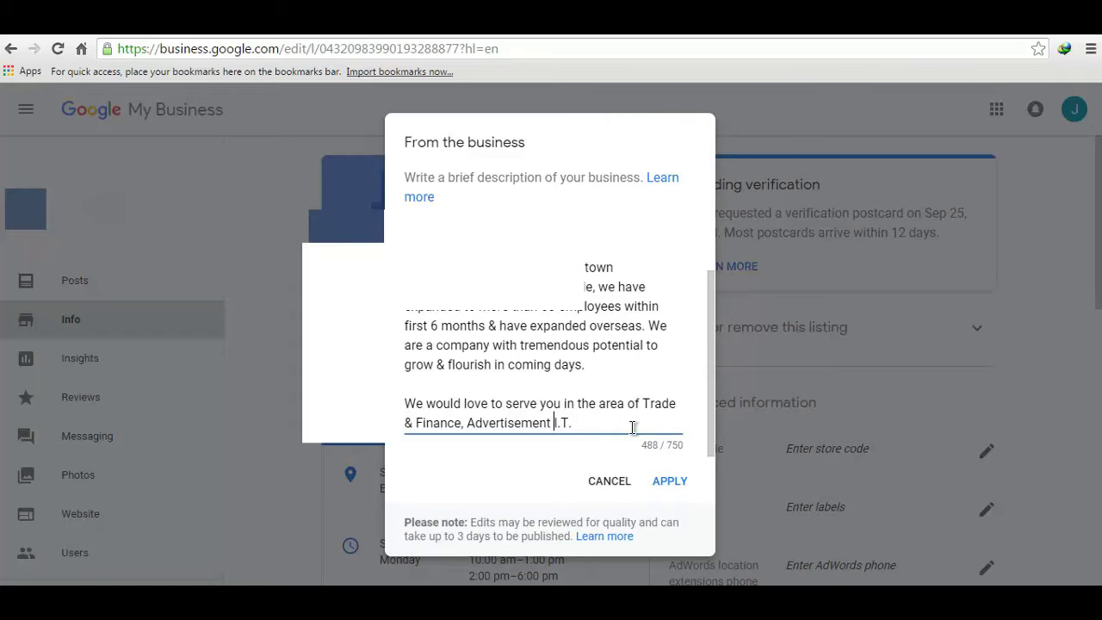
Insert "and" between "Advertisement" and "I.T." in the third paragraph
key("Right")
key("Right")
key("Right")
key("Right")
key("Left")
key("Left")
key("Left")
key("Left")
key("Left")
left_click_drag(642, 403, 649, 403)
left_click(648, 403)
left_click(556, 422)
type("and")
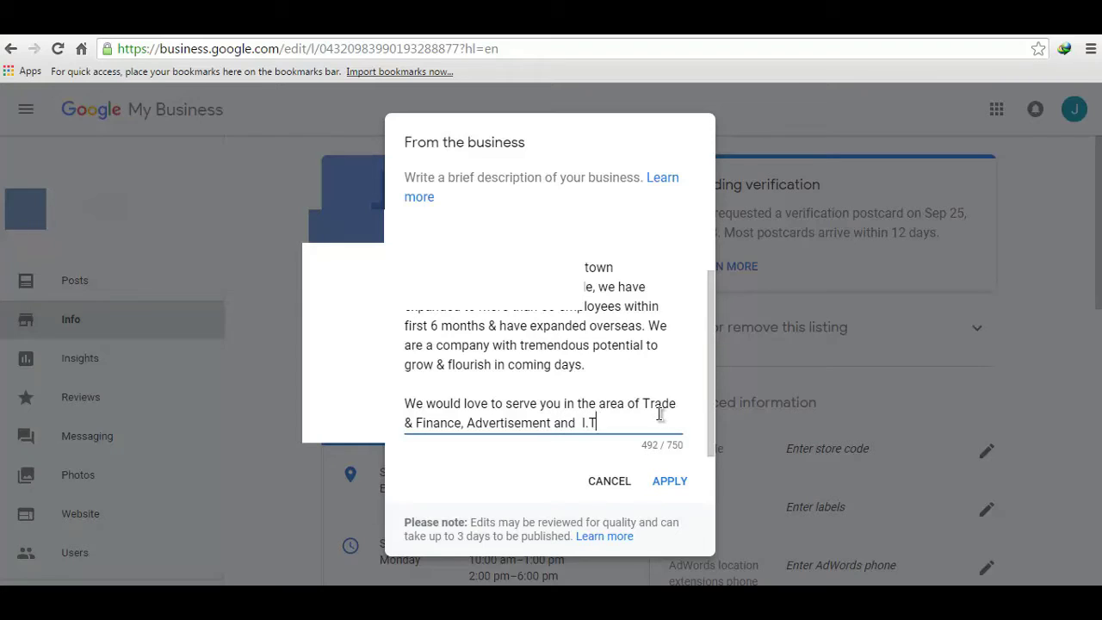
Replace "I.T." with "Information Technology.", correcting the spelling of "Technology" with the spell-checker
type("rmation Technol")
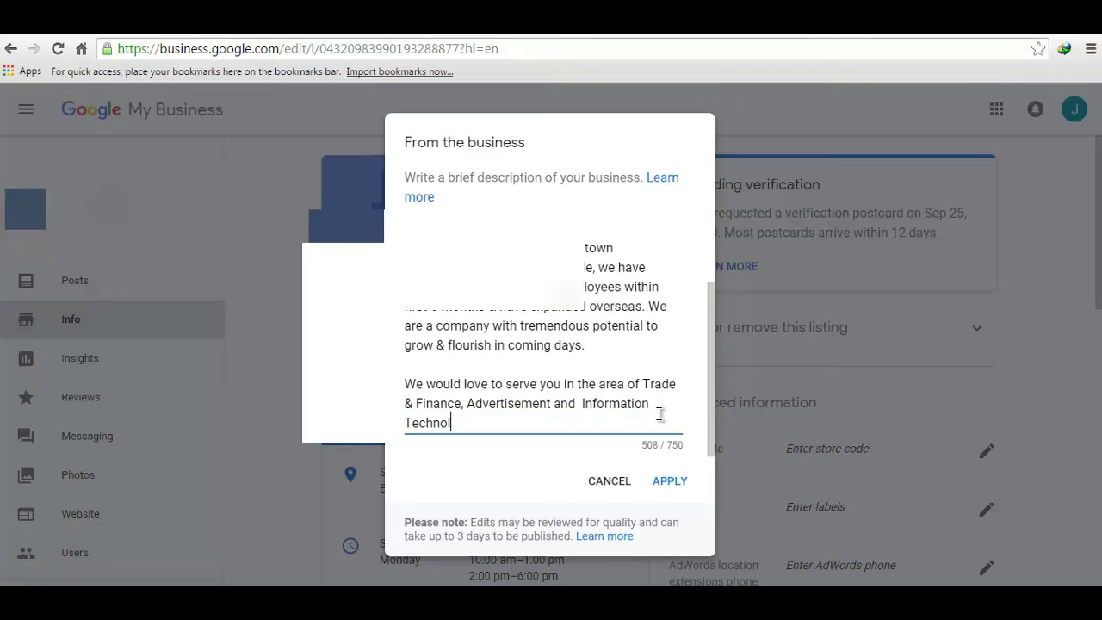
type("ogy")
right_click(436, 421)
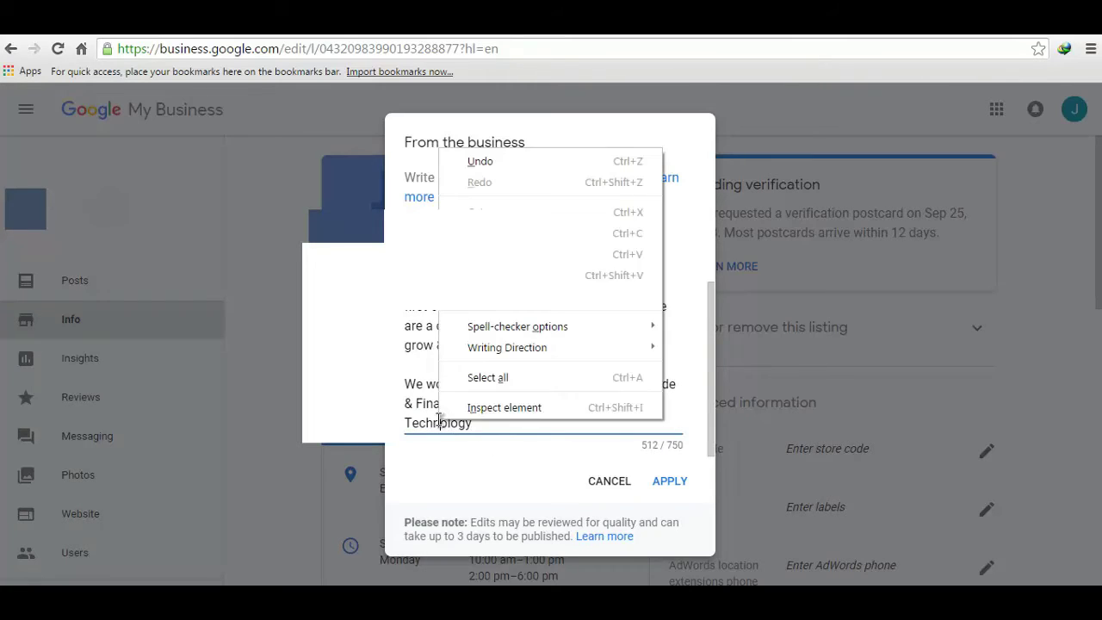
key("Escape")
right_click(436, 422)
left_click(472, 422)
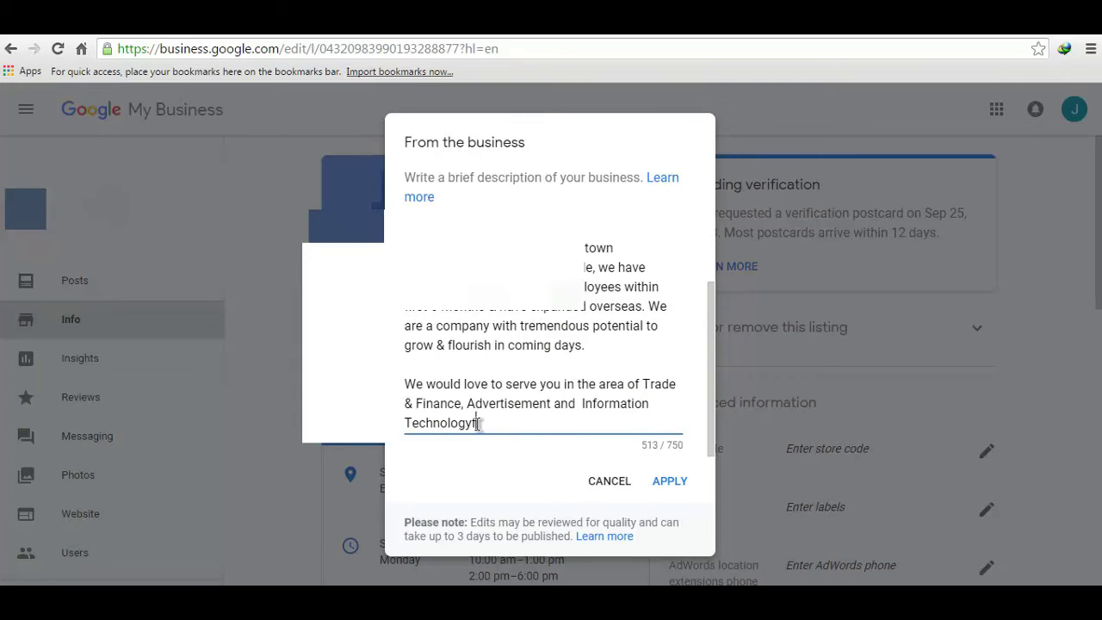
right_click(459, 425)
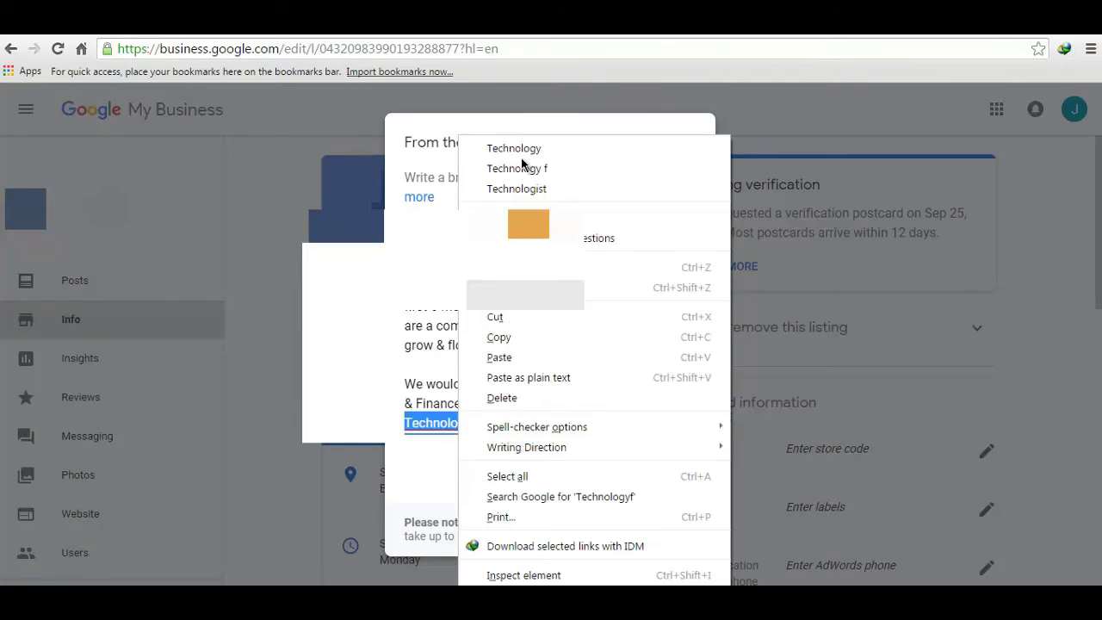
left_click(527, 147)
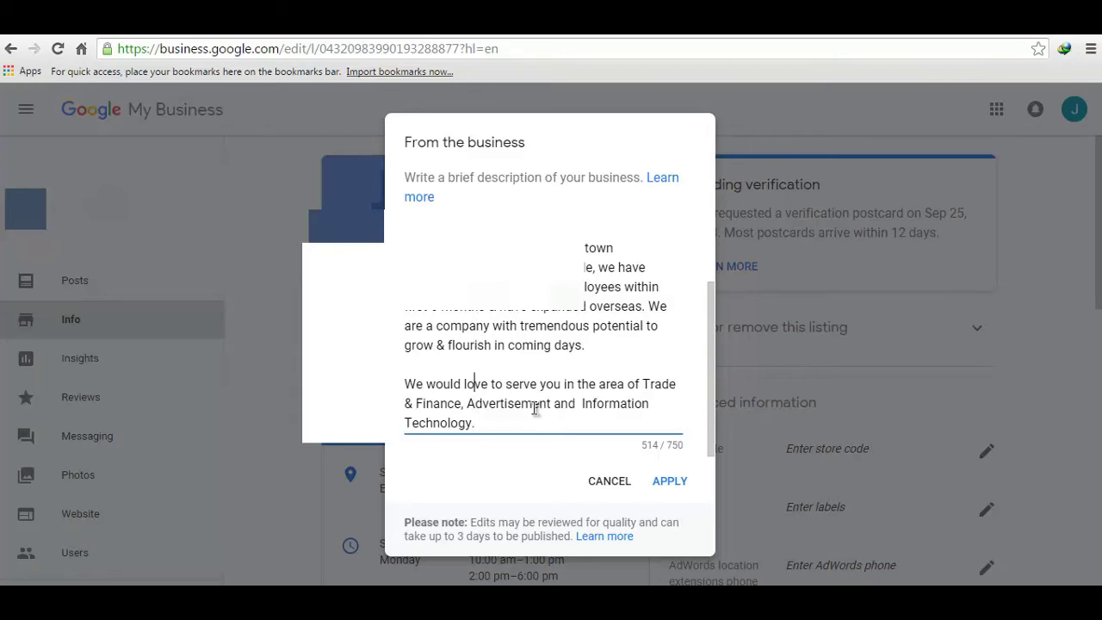
Add the closing paragraph "Welcome to be a part of Spectre Family." and apply the business description
key("Return")
key("Return")
type("Welcome to be a part of Spectre Family.")
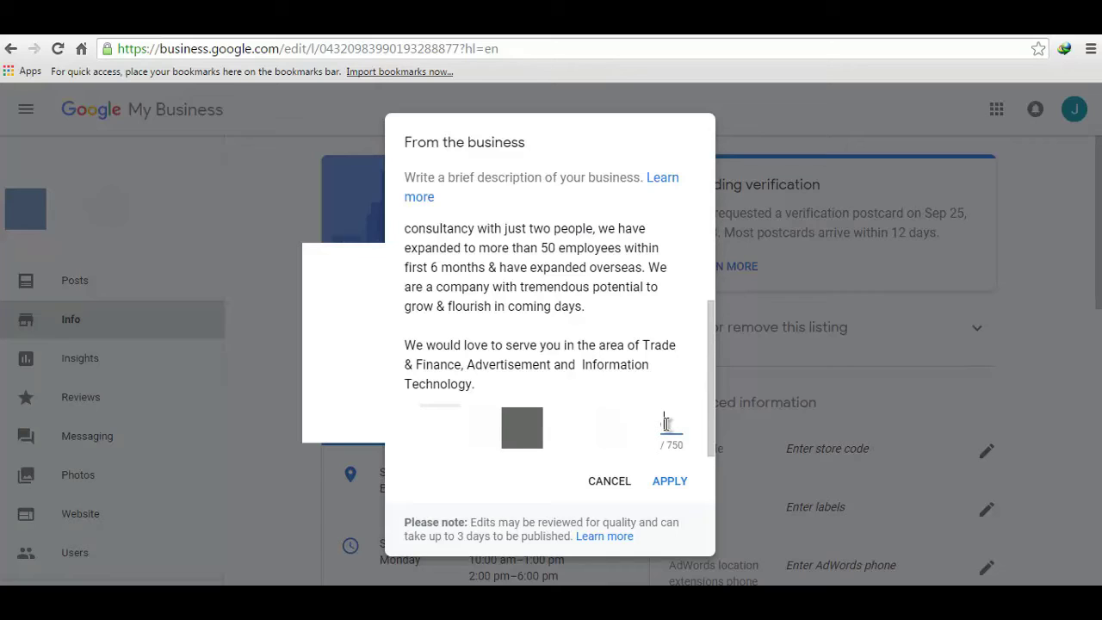
left_click(661, 479)
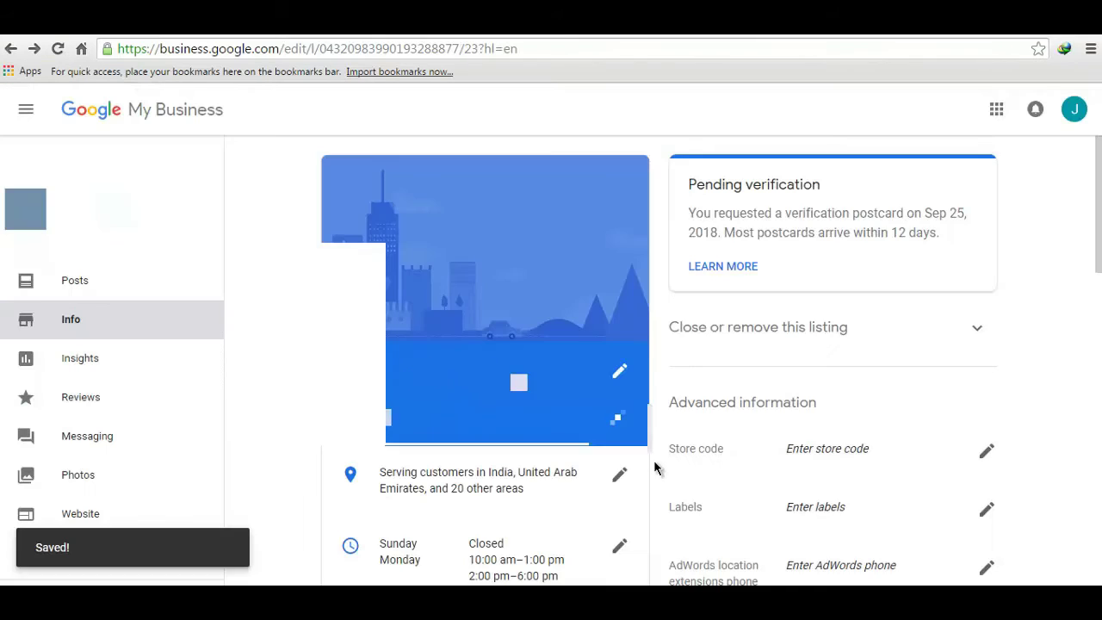
scroll(921, 324, "down", 5)
scroll(987, 329, "up", 8)
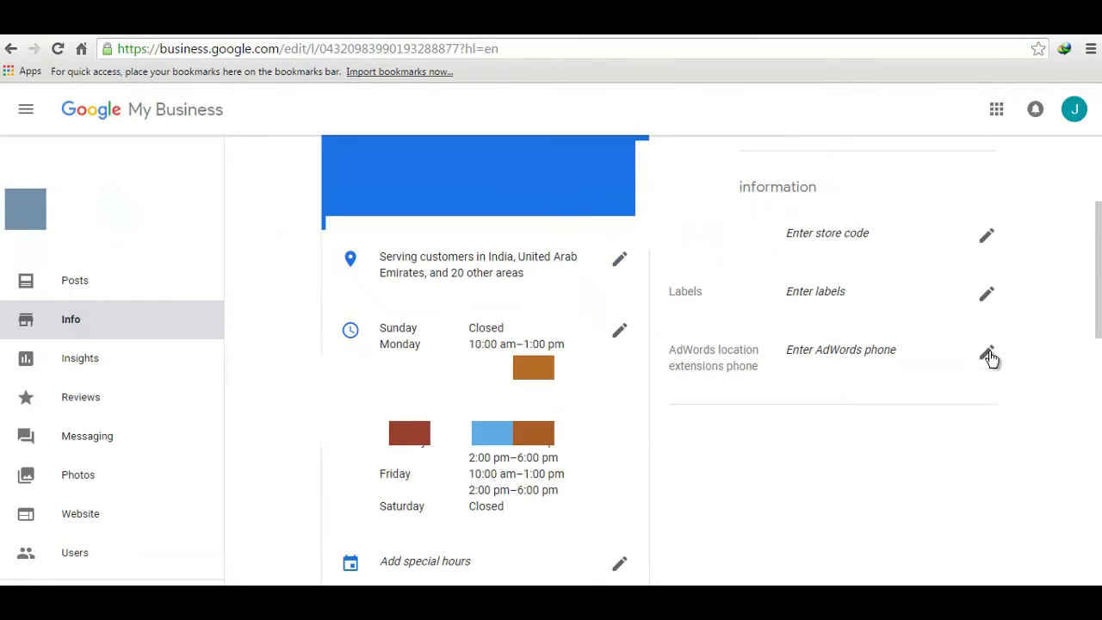